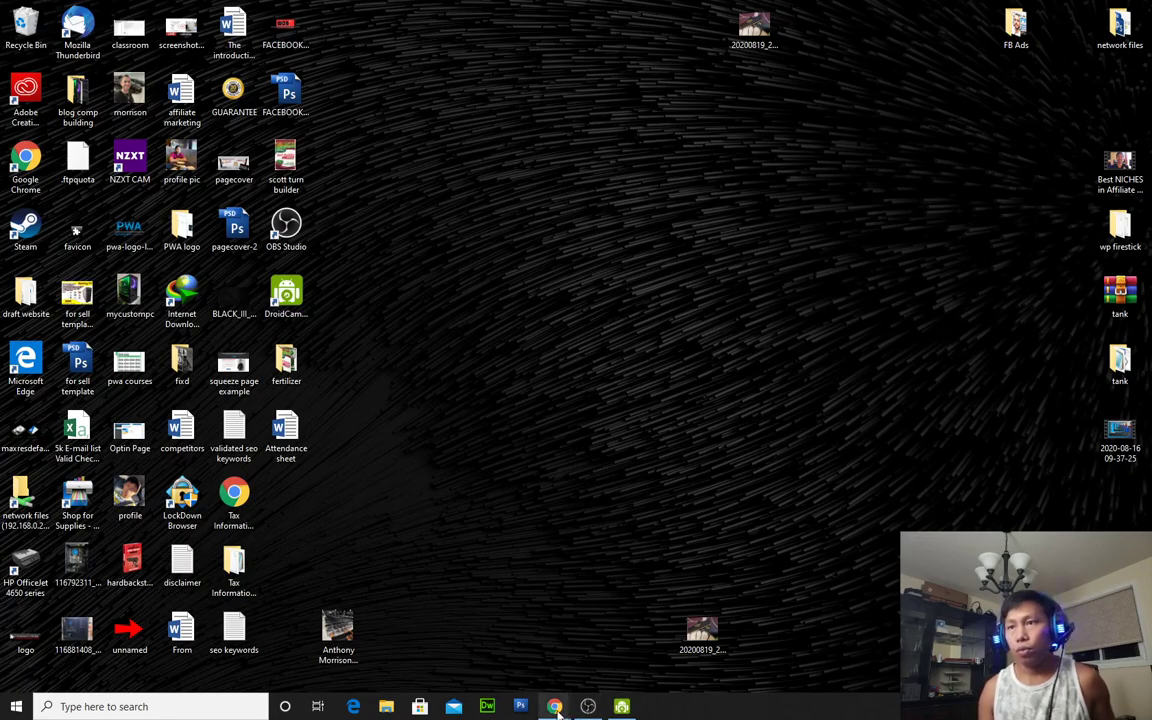
# Switch to Chrome, go to the ClickFunnels dashboard and look over its widgets and favorite funnels
pyautogui.moveTo(558, 708)
pyautogui.click(548, 650)
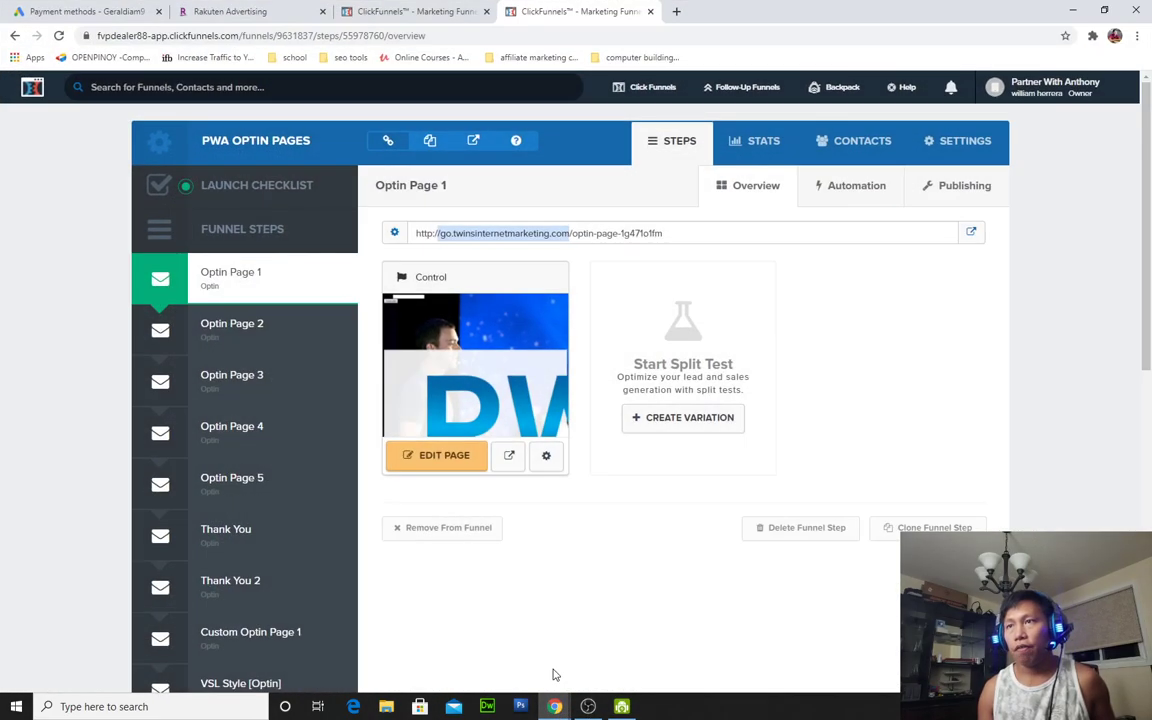
pyautogui.click(30, 87)
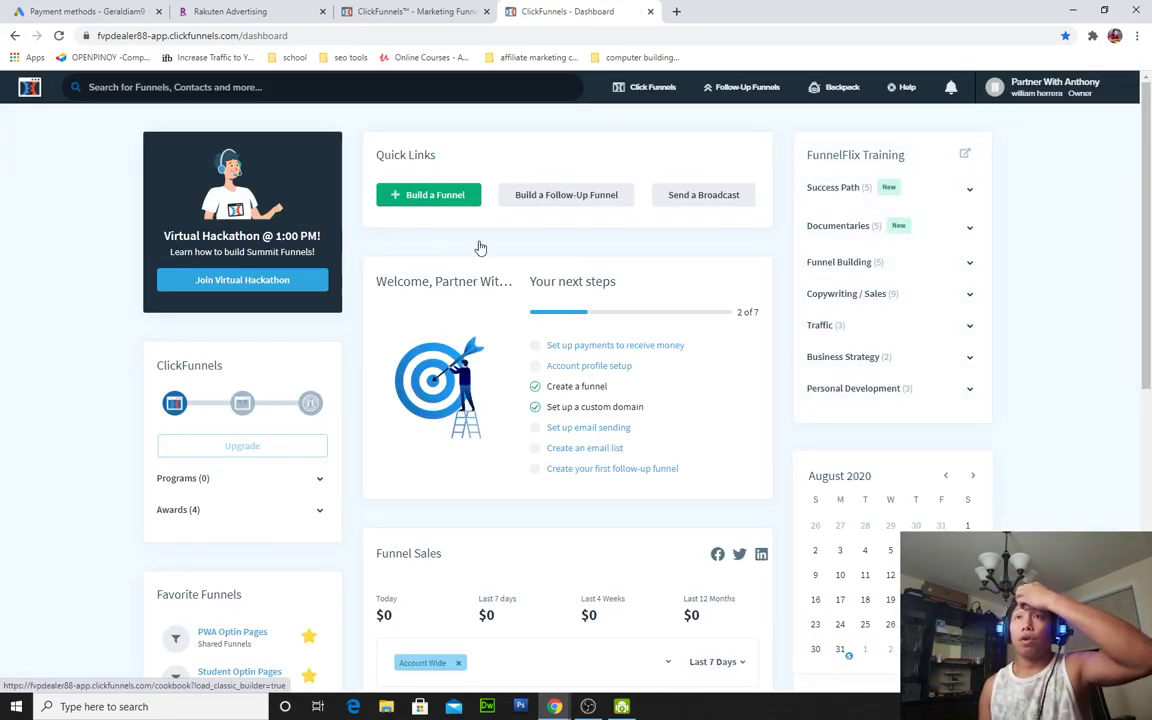
pyautogui.scroll(-4, 320, 396)
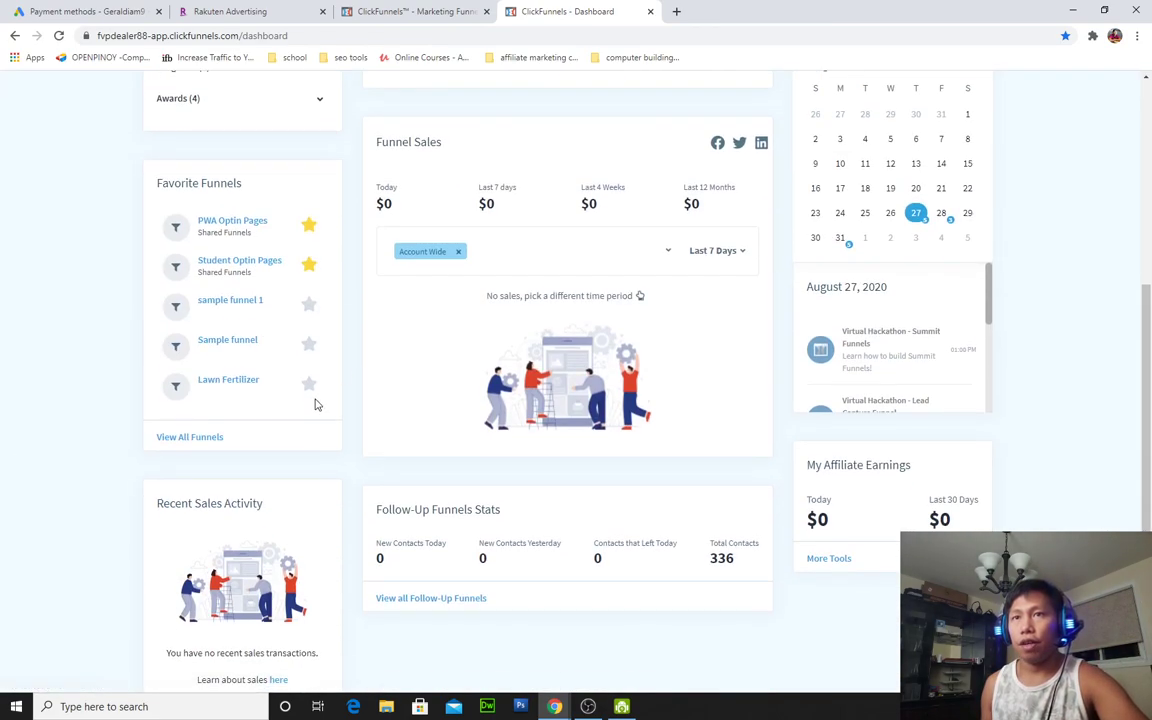
pyautogui.scroll(4, 306, 337)
pyautogui.scroll(-2, 226, 337)
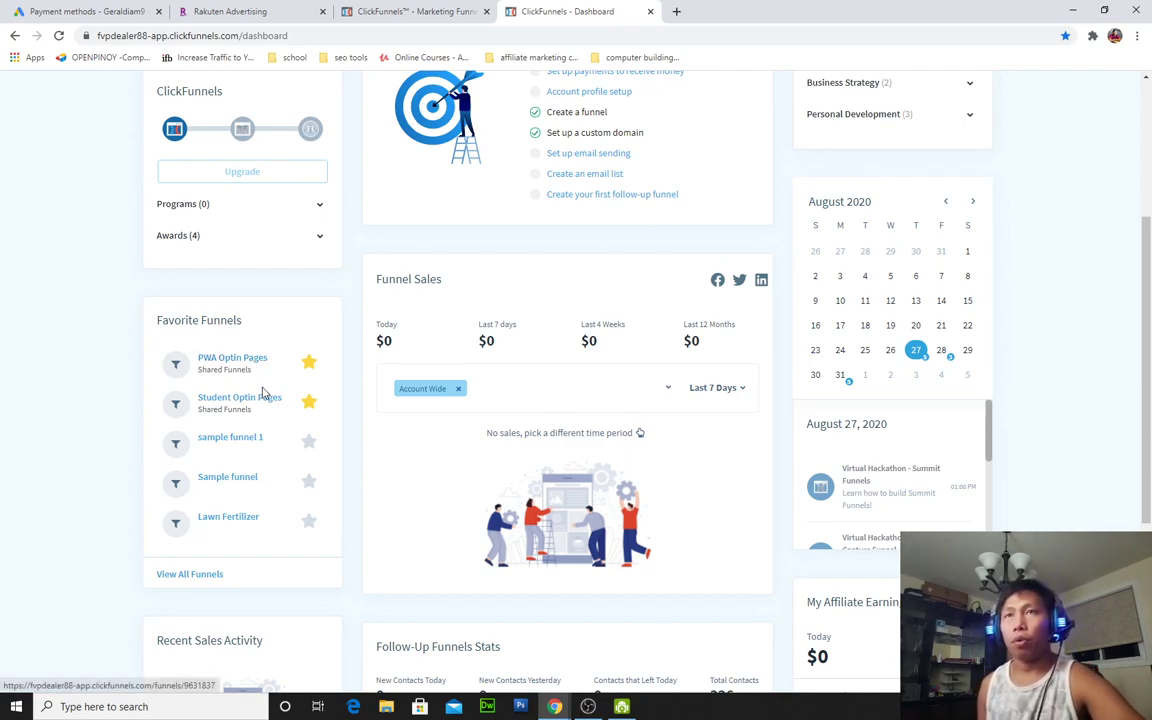
# Open the PWA Optin Pages funnel and select its PWA-landing-page step
pyautogui.click(242, 359)
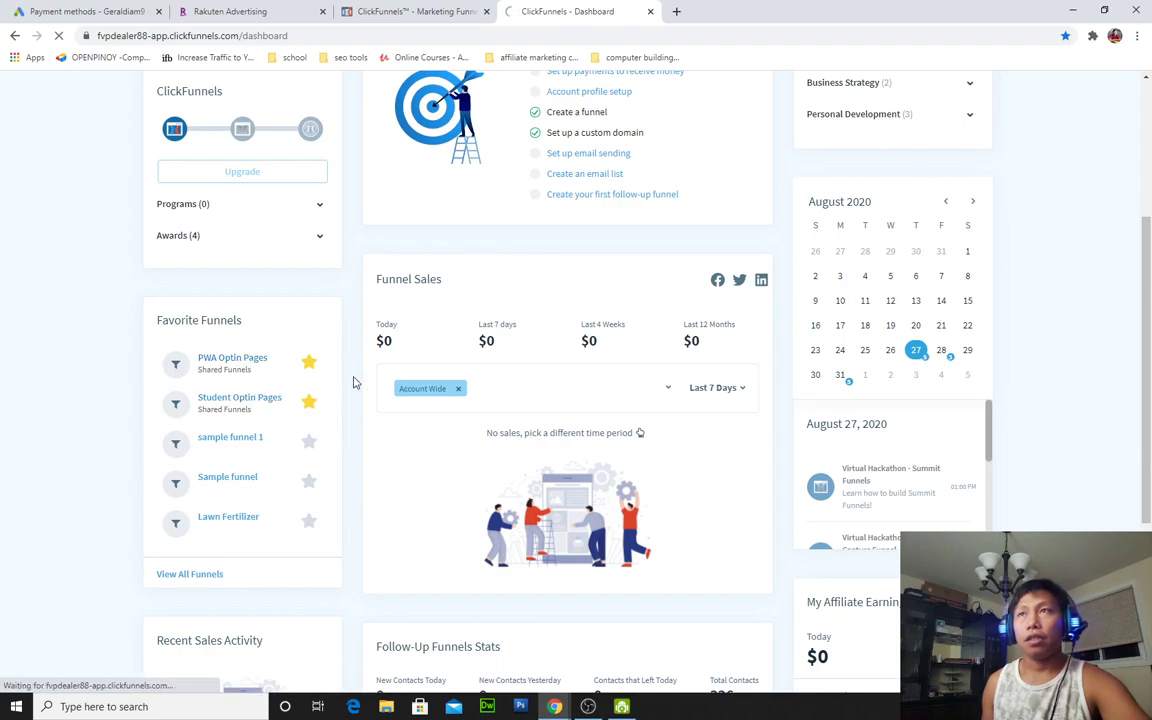
pyautogui.scroll(-3, 260, 285)
pyautogui.scroll(3, 221, 270)
pyautogui.scroll(-2, 255, 300)
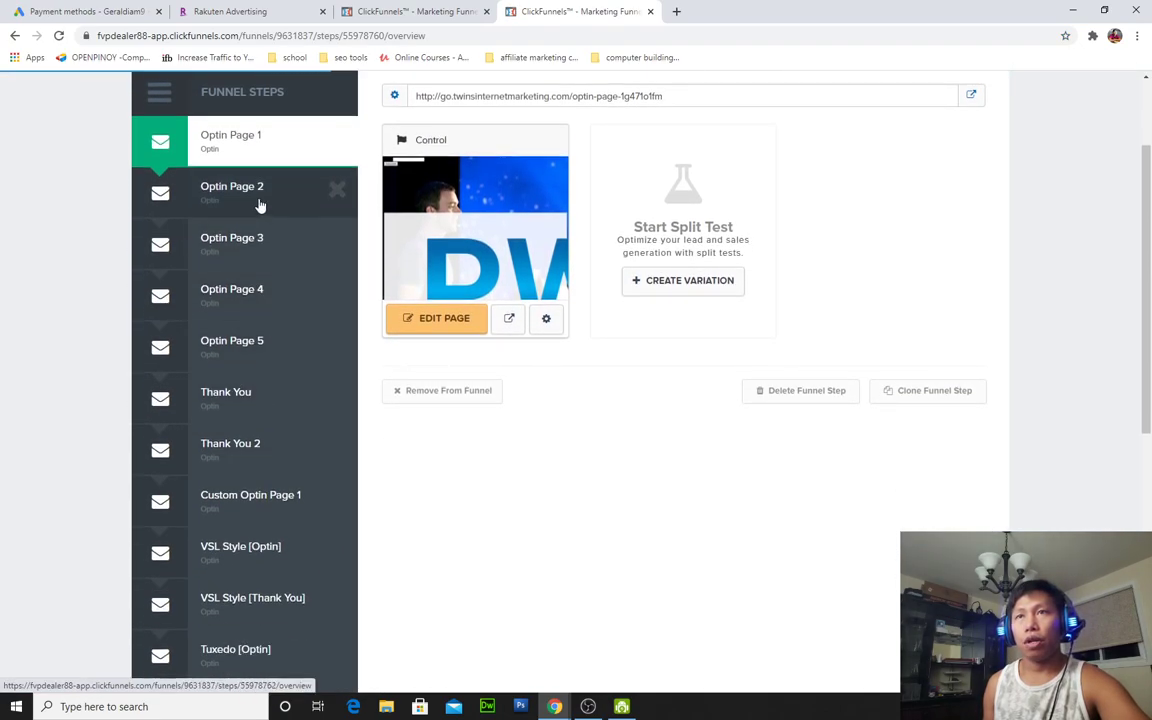
pyautogui.scroll(-3, 265, 430)
pyautogui.scroll(5, 268, 475)
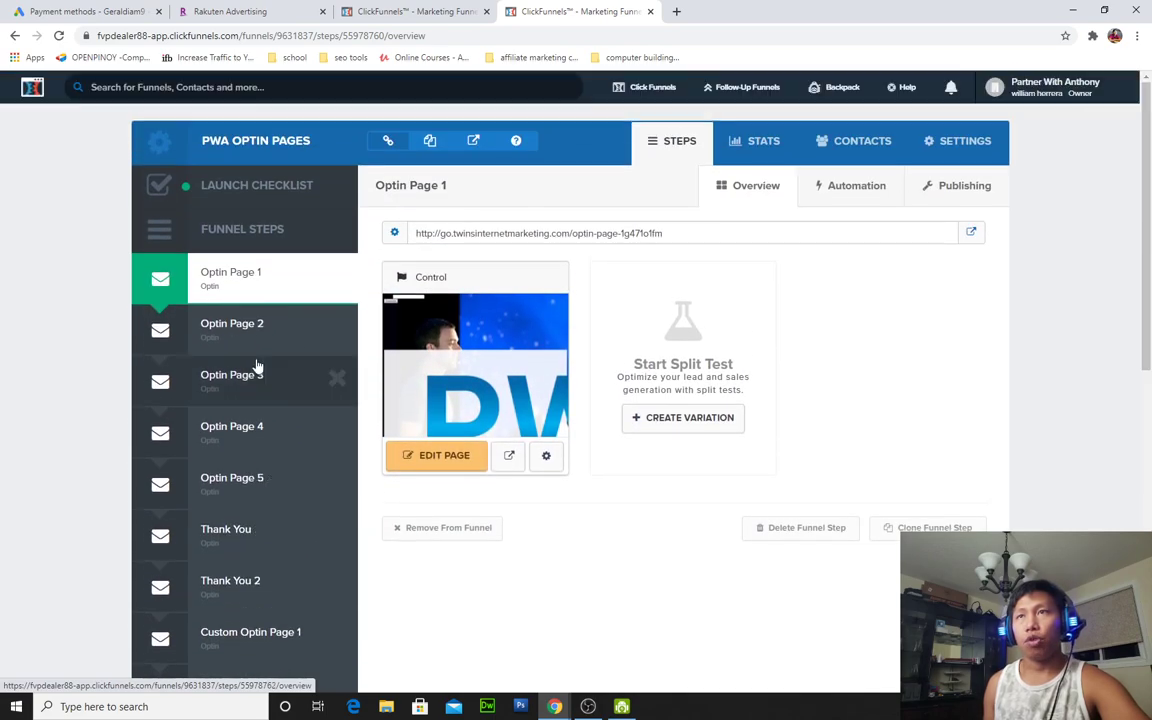
pyautogui.scroll(-5, 301, 398)
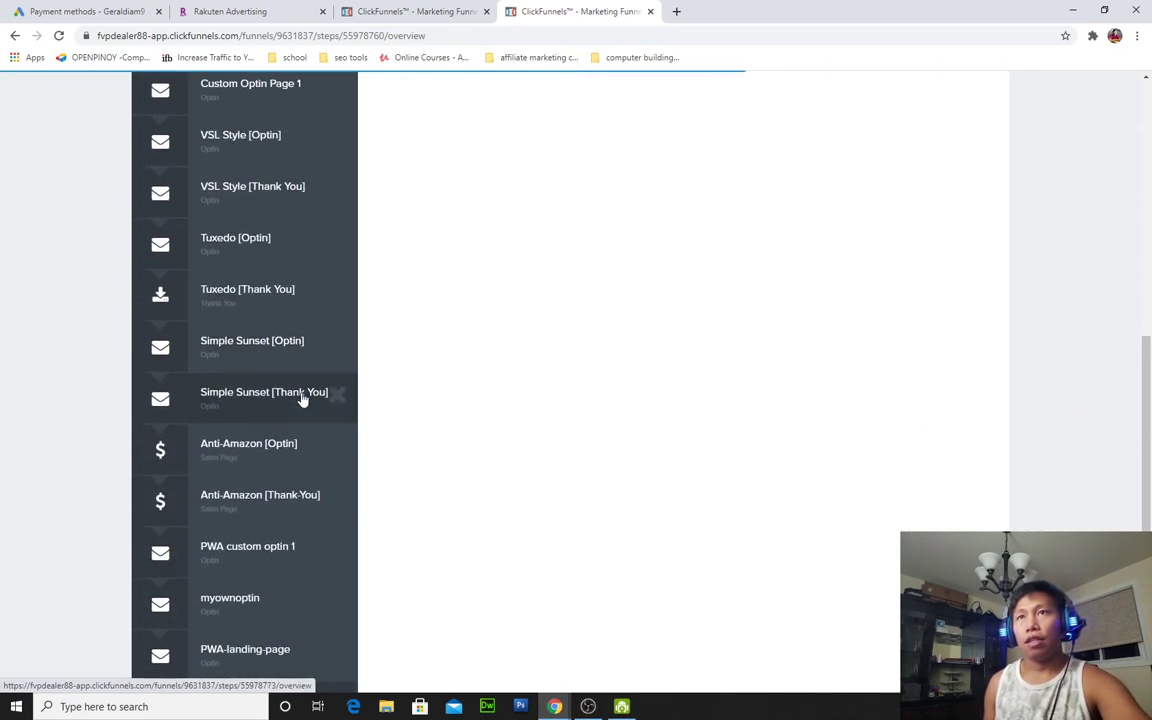
pyautogui.scroll(-2, 244, 437)
pyautogui.click(253, 543)
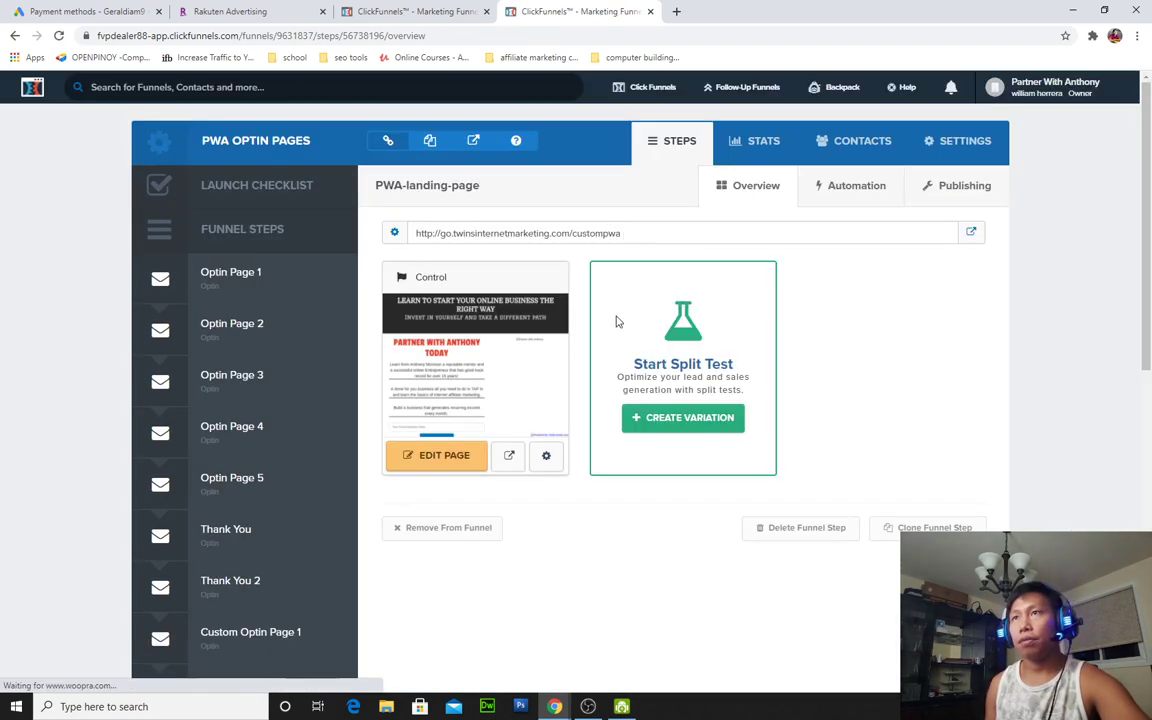
# Preview the PWA-landing-page, examine its sections and exit pop-up, and close the preview
pyautogui.click(508, 458)
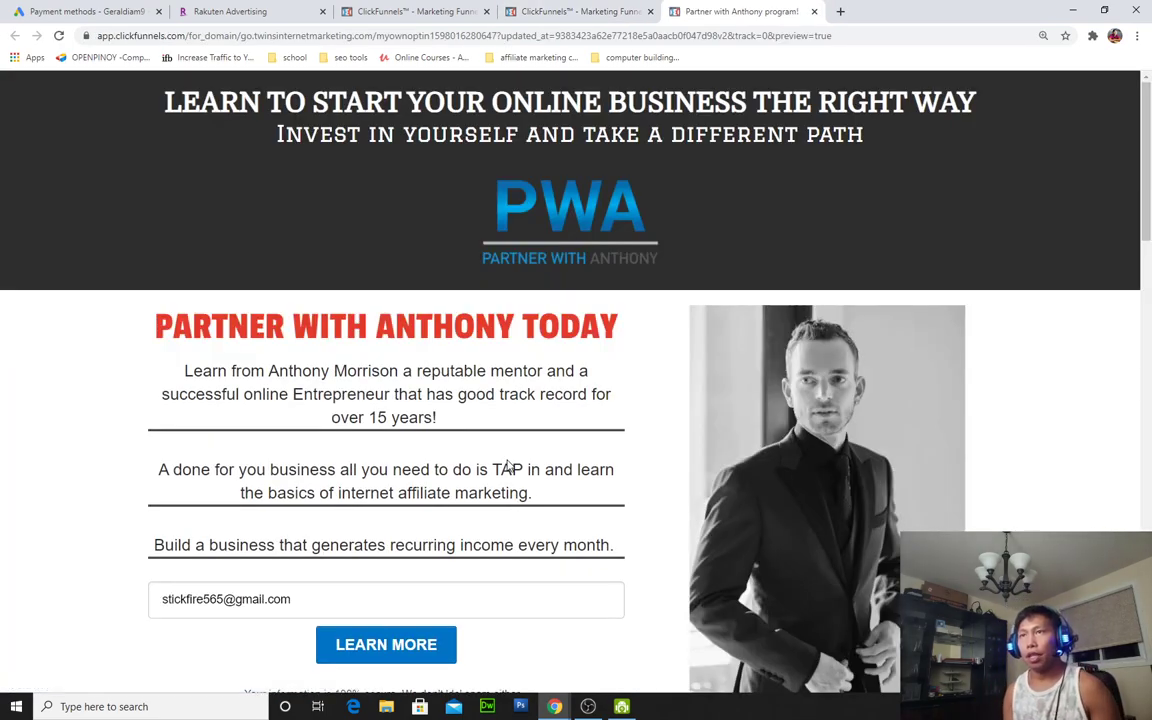
pyautogui.scroll(-3, 508, 466)
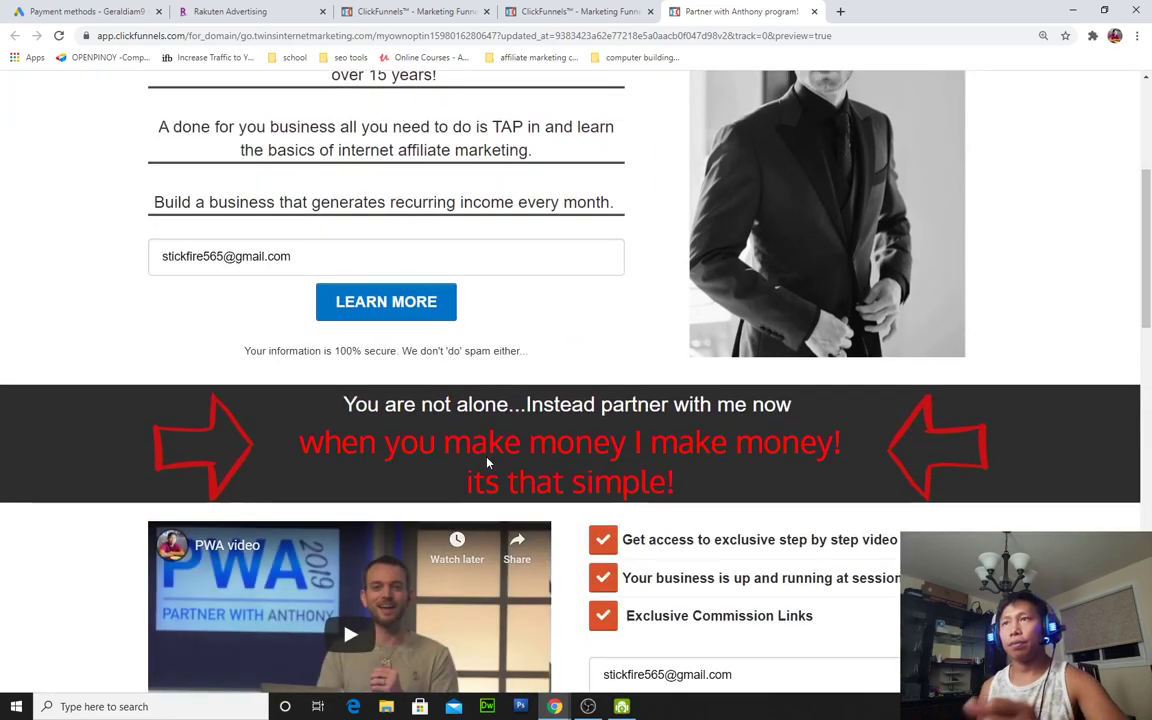
pyautogui.scroll(-4, 490, 446)
pyautogui.scroll(7, 490, 446)
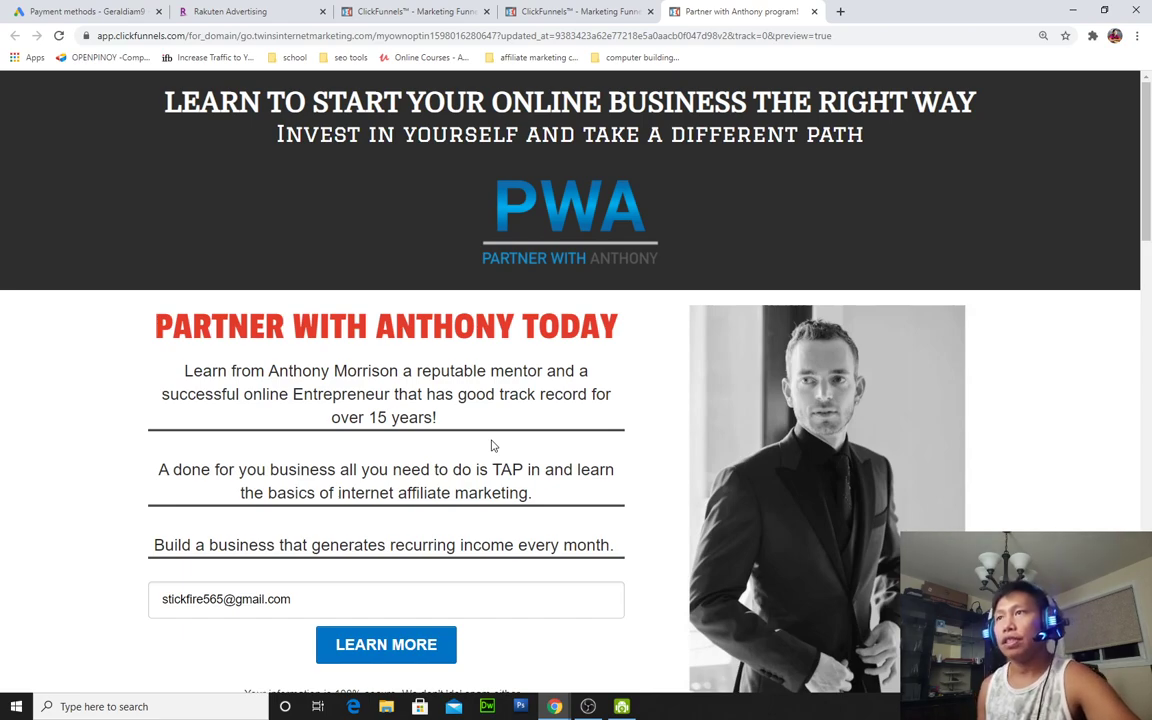
pyautogui.scroll(-1, 545, 424)
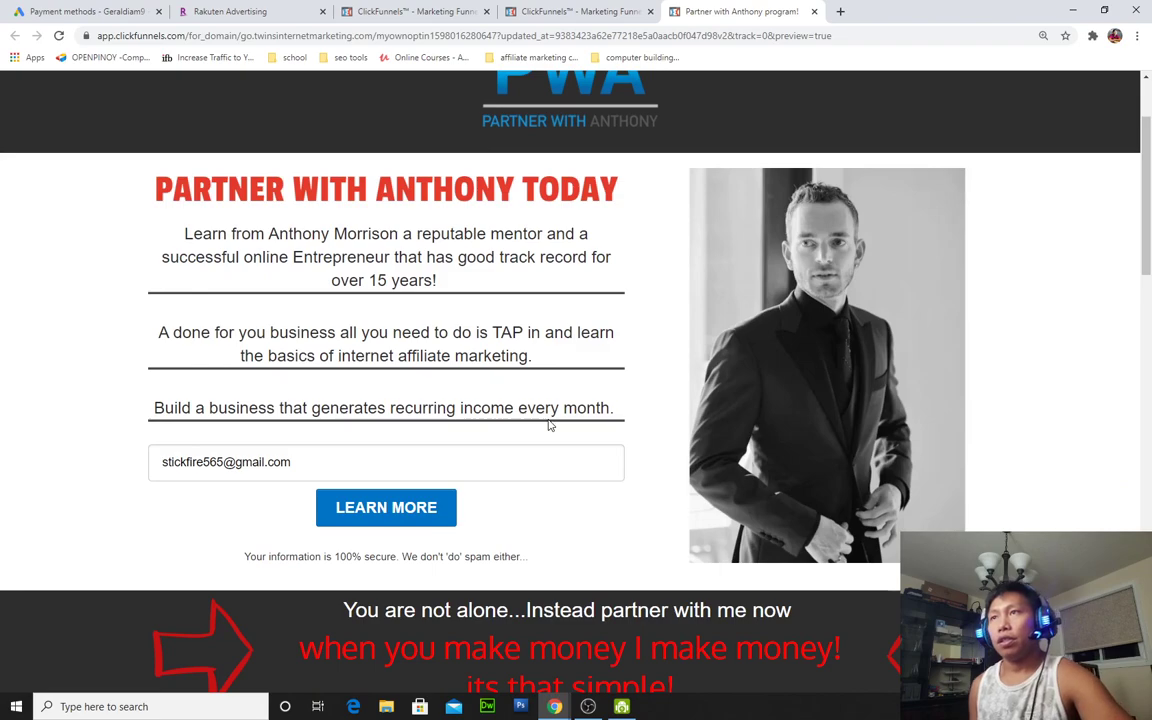
pyautogui.scroll(1, 548, 424)
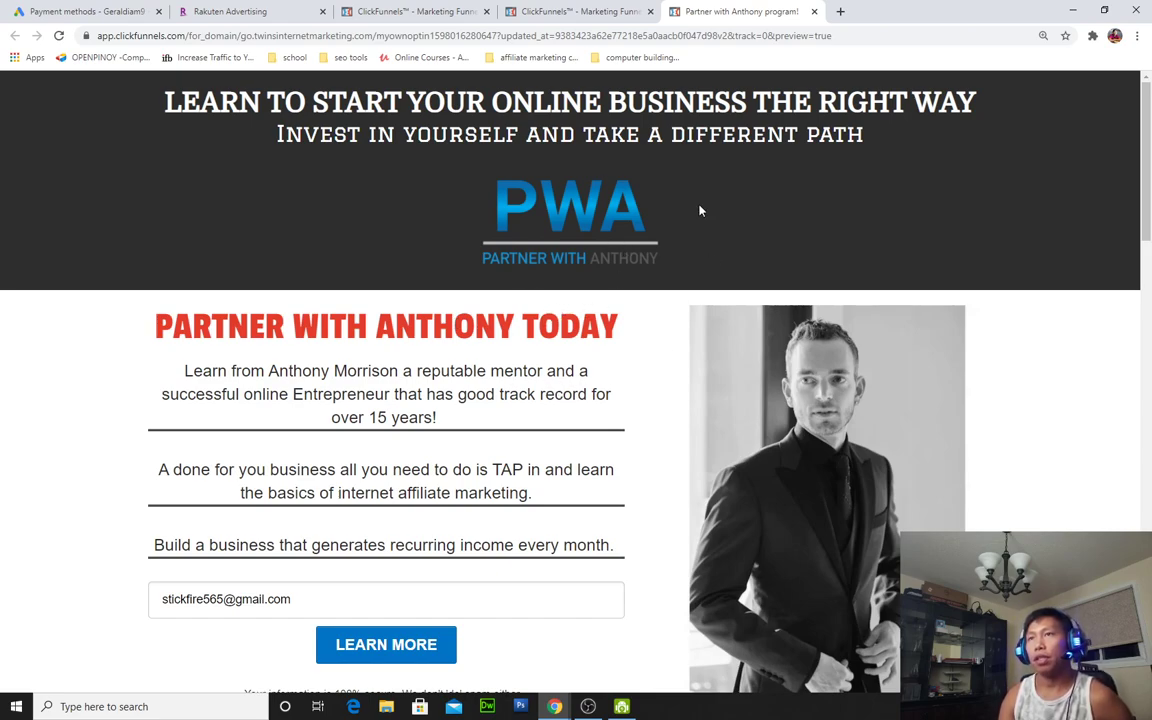
pyautogui.moveTo(730, 62)
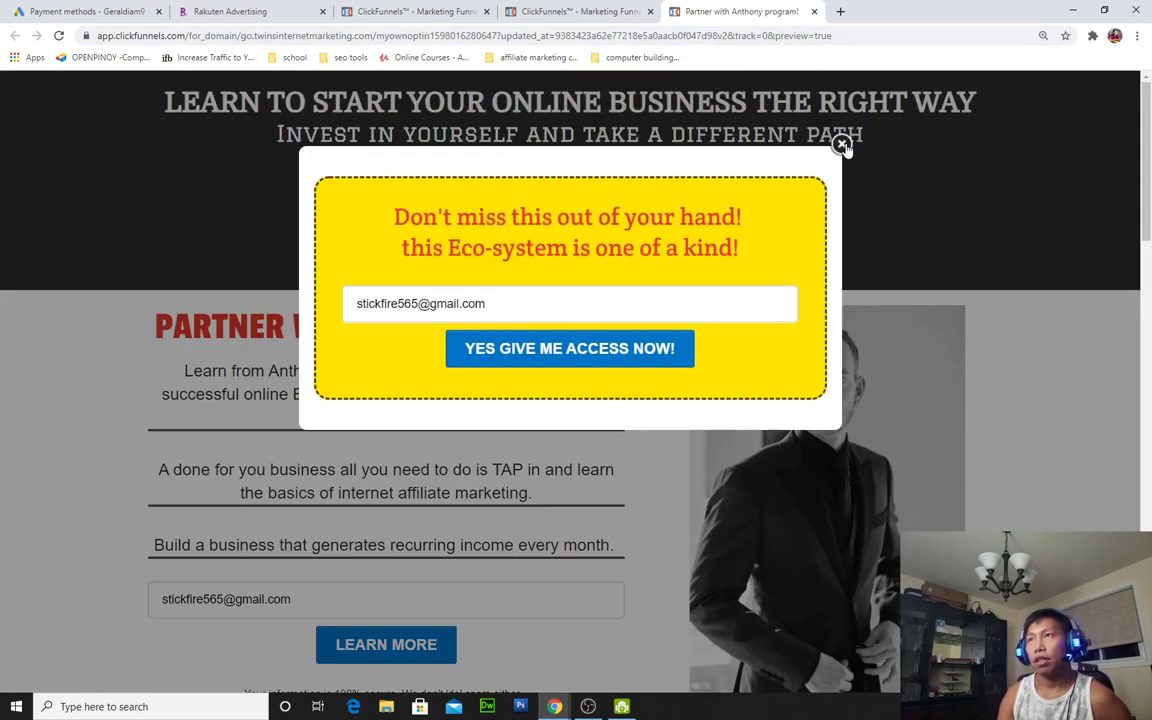
pyautogui.click(843, 147)
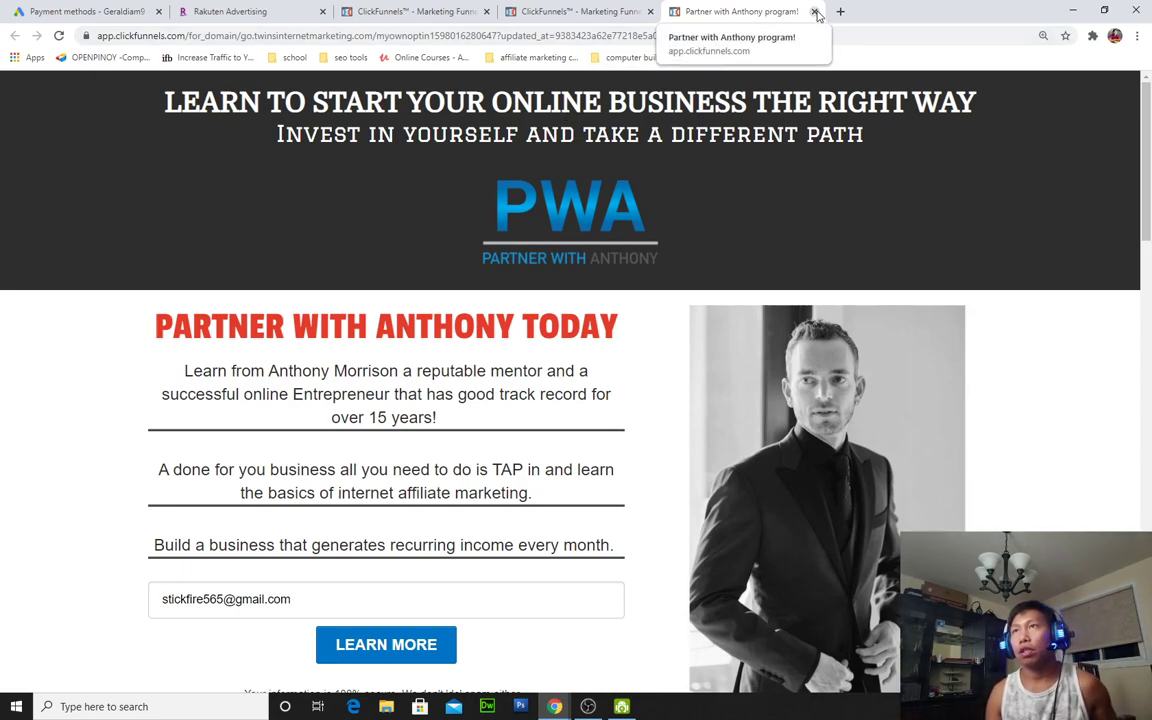
pyautogui.click(815, 12)
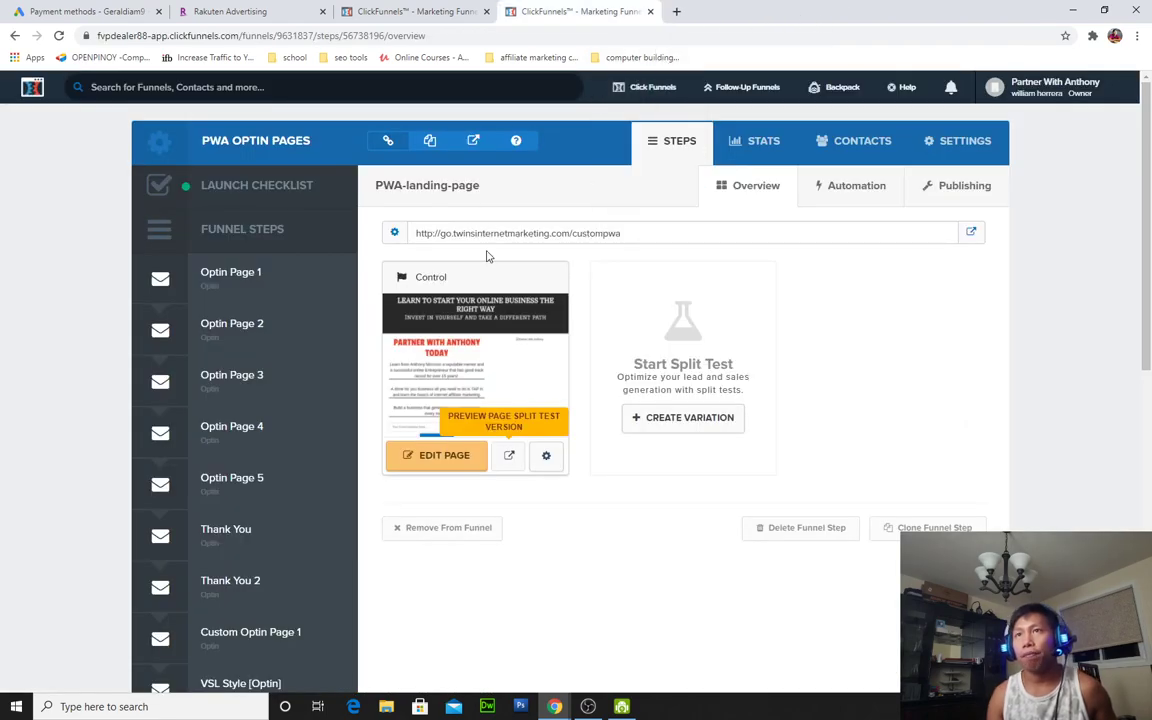
# Go back from the PWA Optin Pages funnel to the dashboard's quick links
pyautogui.click(14, 35)
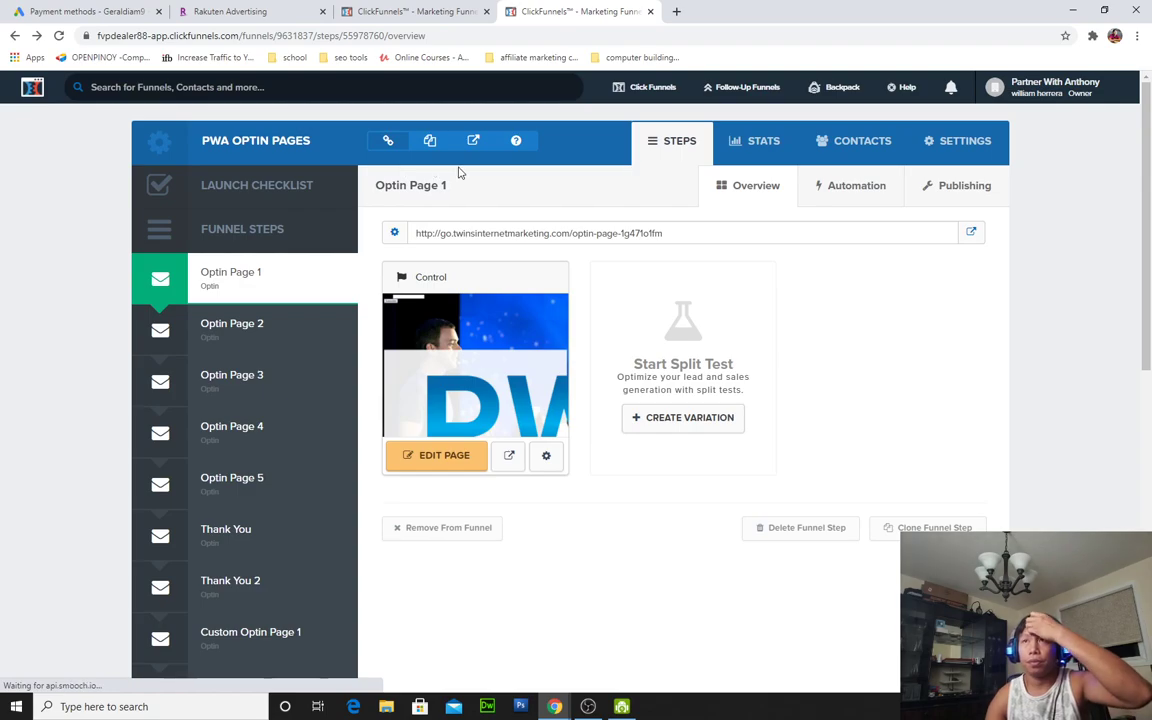
pyautogui.click(14, 35)
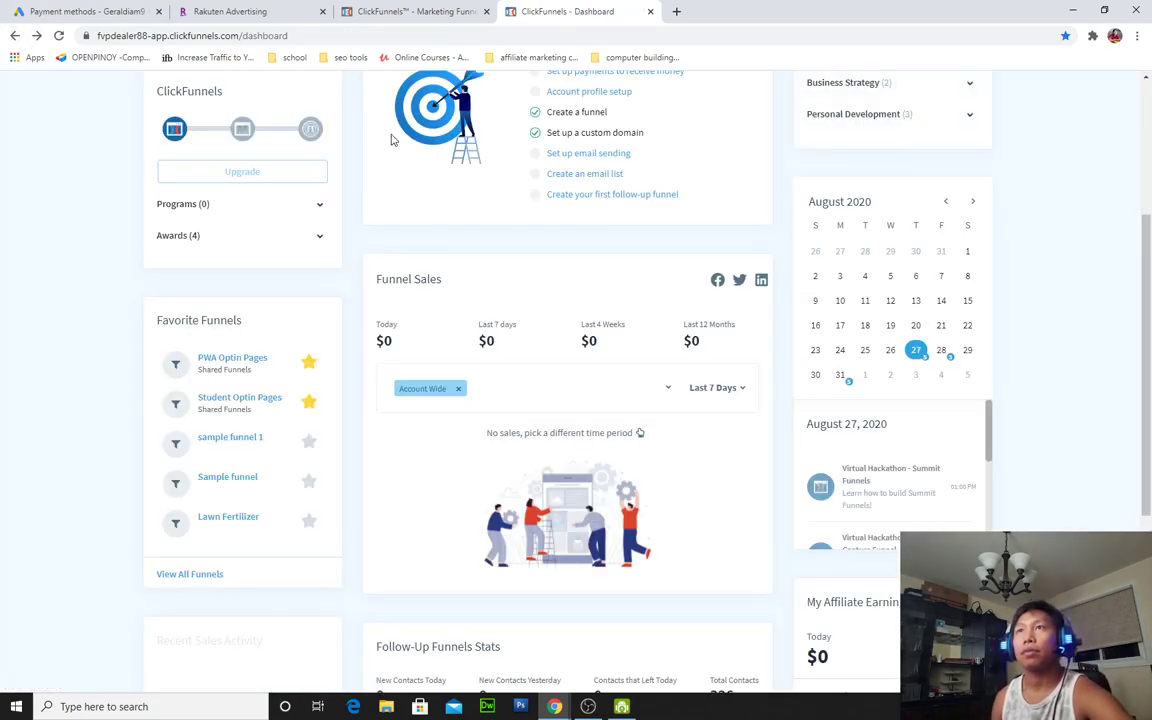
pyautogui.scroll(3, 641, 543)
pyautogui.scroll(1, 641, 543)
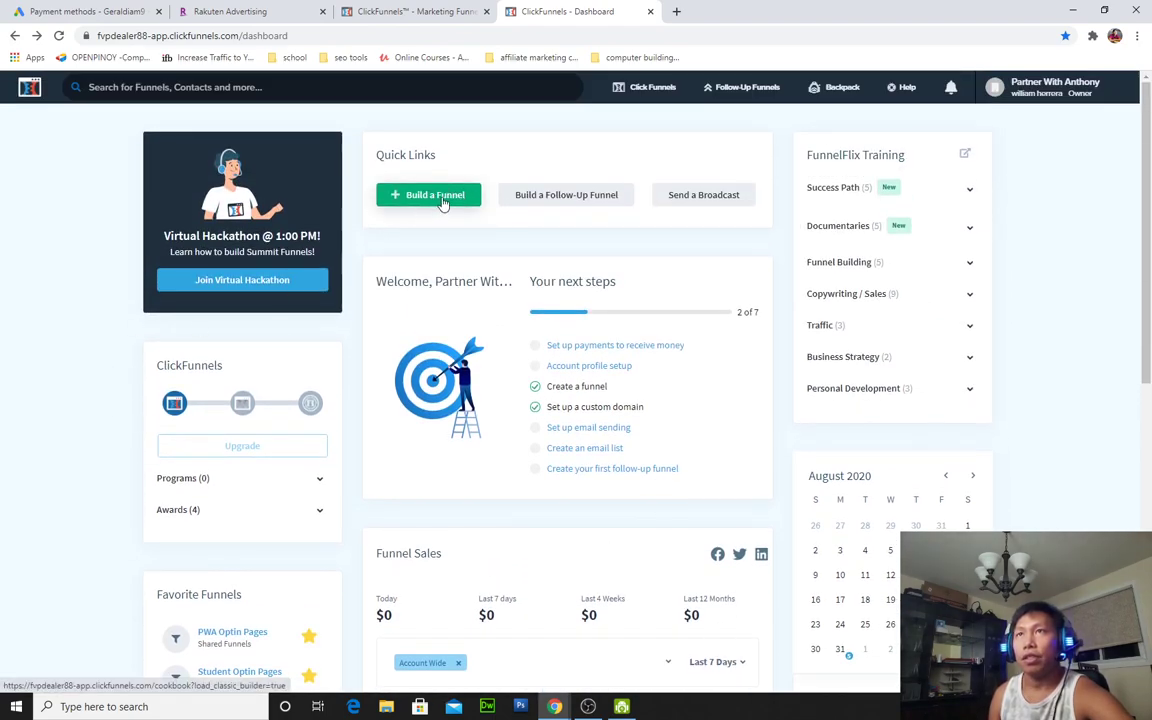
# Build a new funnel with the Collect Emails goal and name it "sample funnel 1"
pyautogui.click(443, 200)
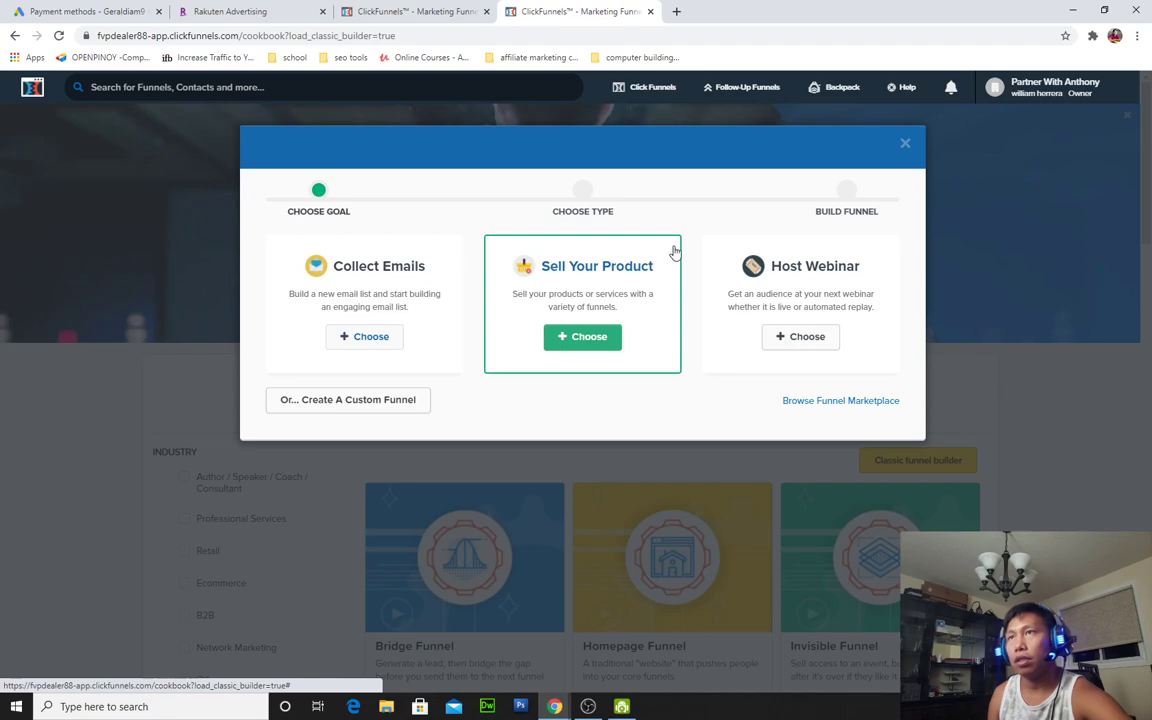
pyautogui.click(364, 336)
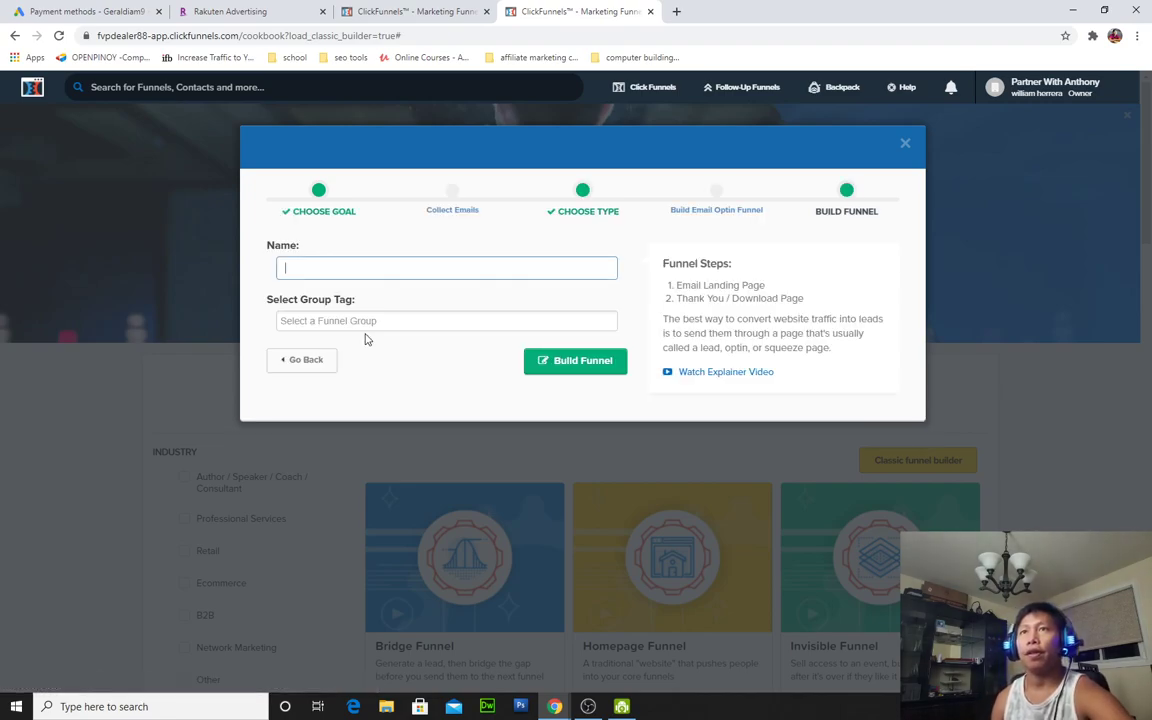
pyautogui.click(384, 270)
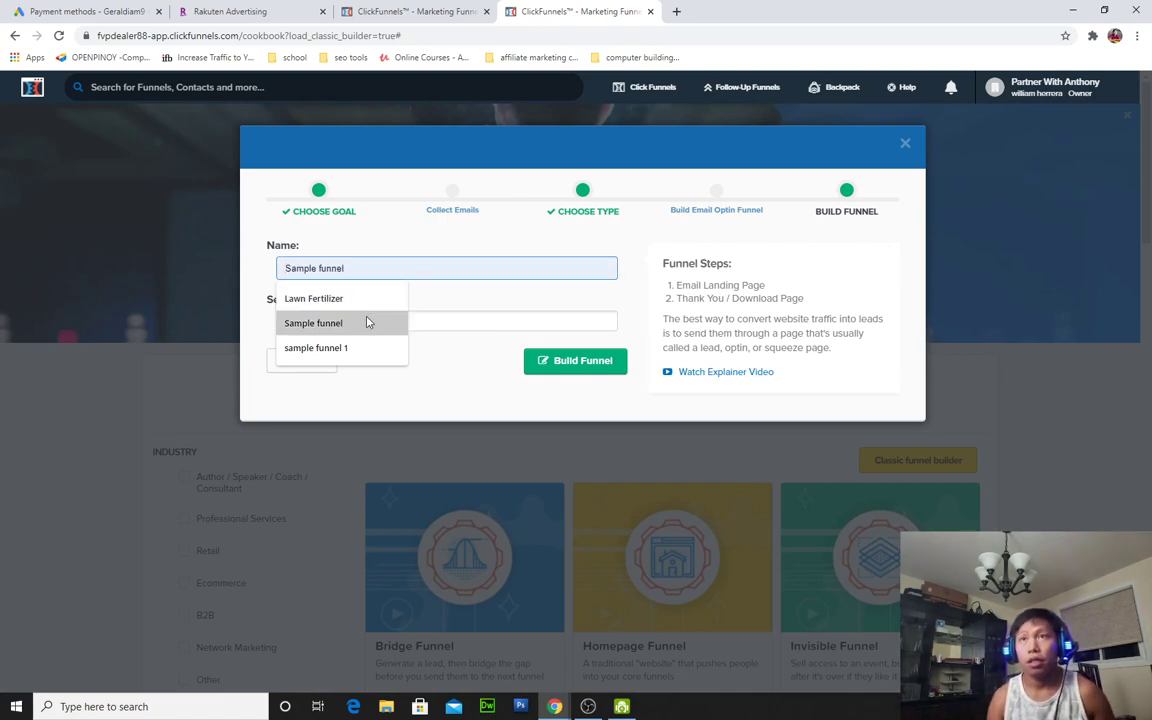
pyautogui.click(350, 325)
pyautogui.click(368, 270)
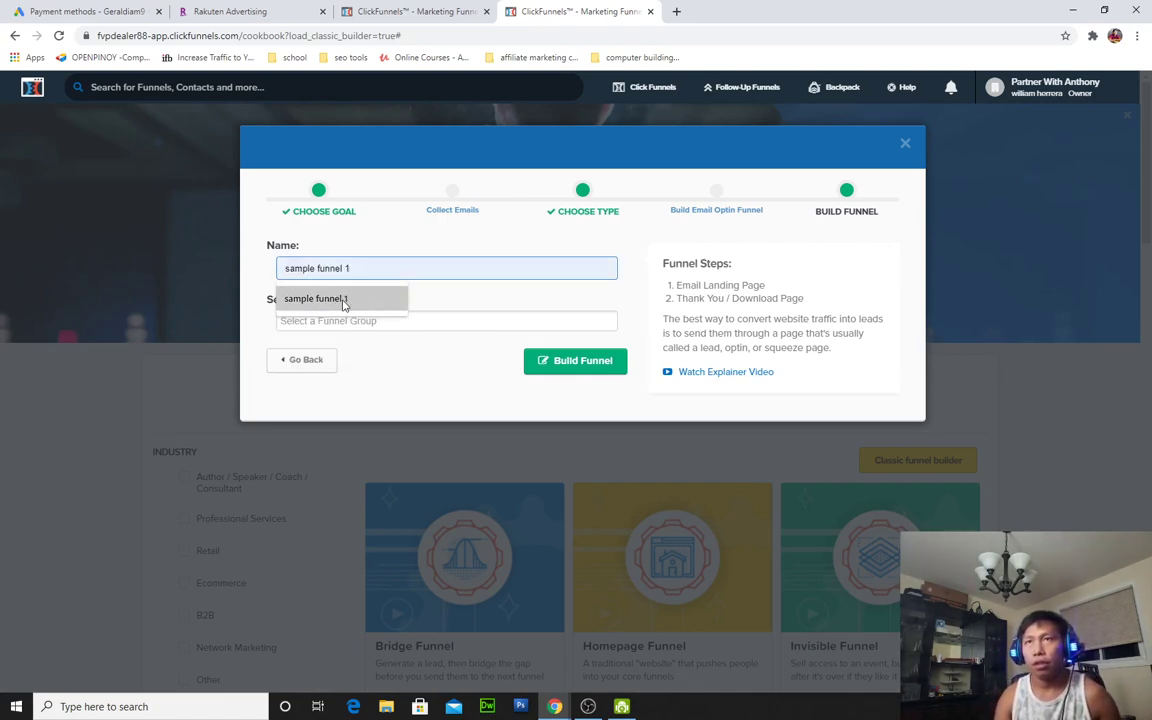
pyautogui.click(378, 299)
pyautogui.click(580, 367)
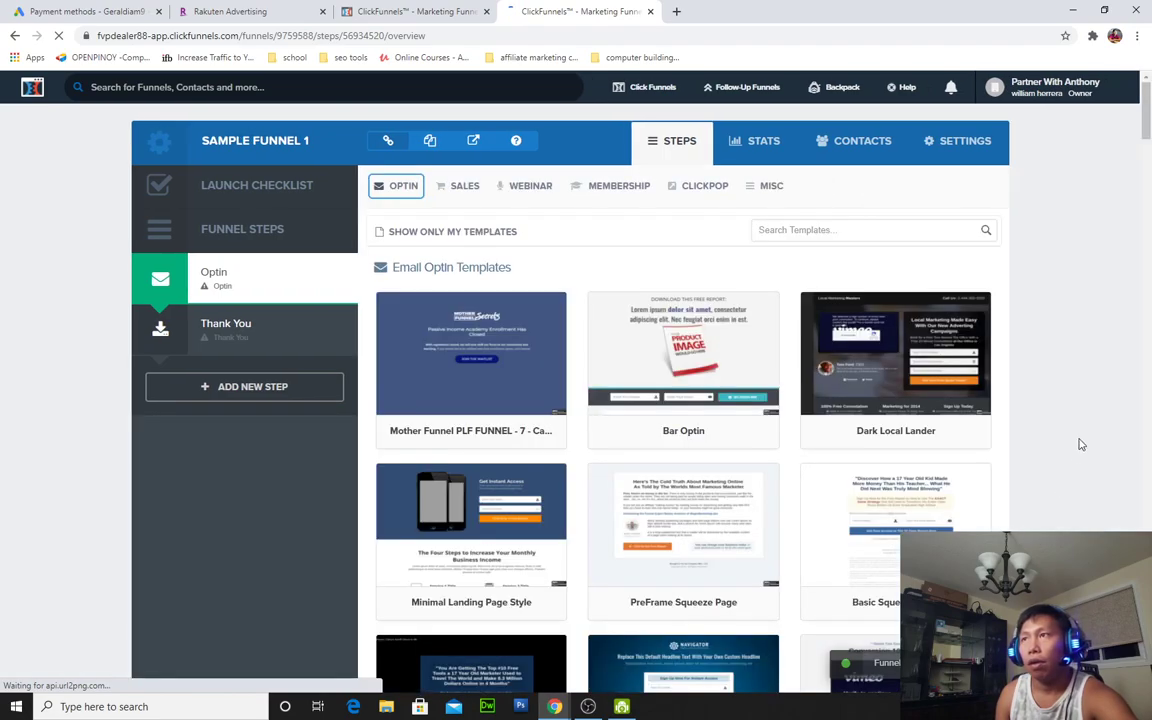
# Browse the email optin templates and apply the Optin Blank Start template to the Optin step
pyautogui.moveTo(466, 363)
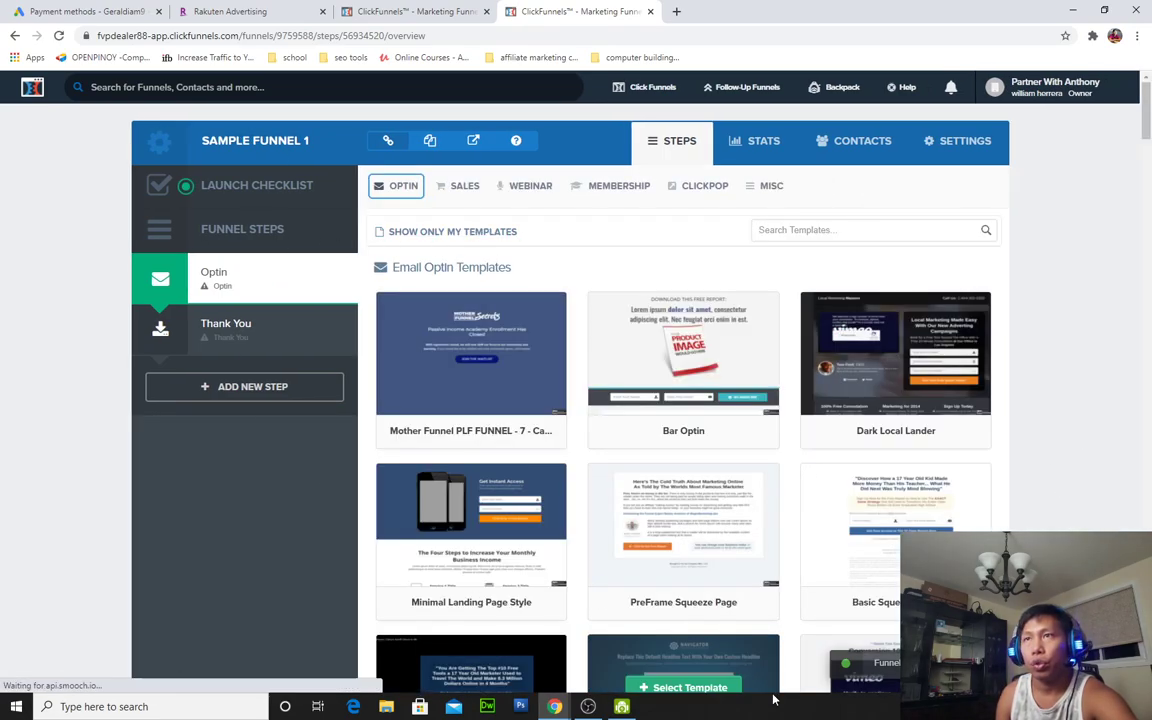
pyautogui.scroll(-10, 648, 408)
pyautogui.scroll(-9, 648, 415)
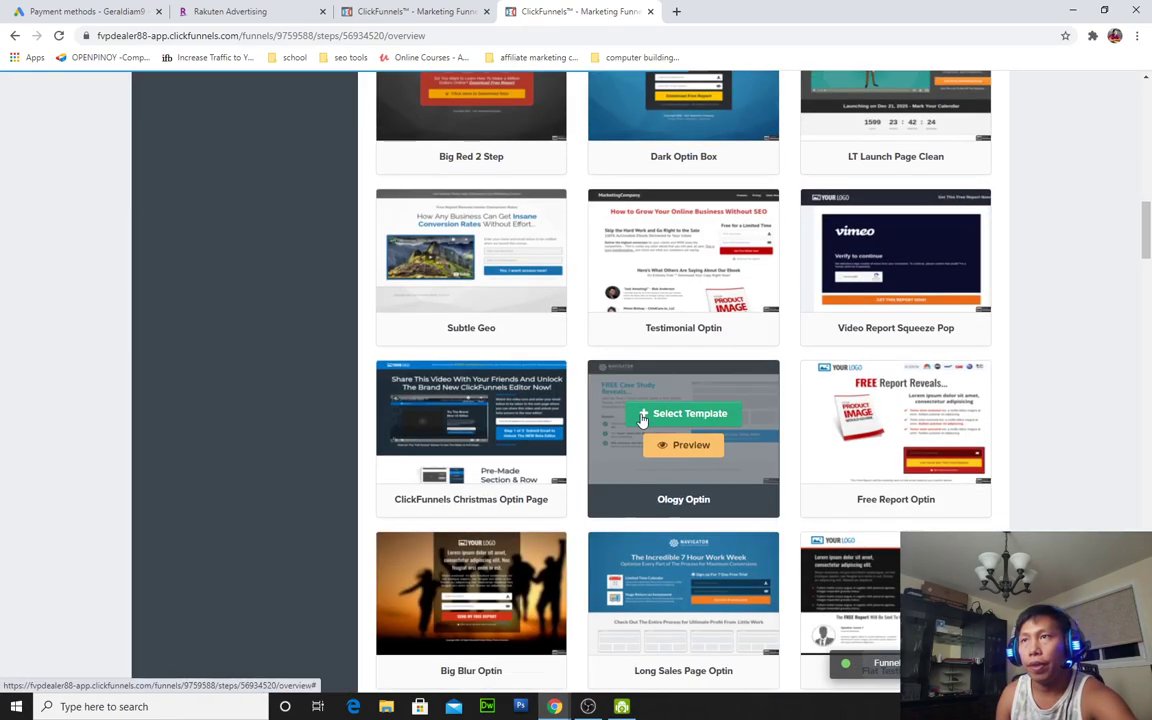
pyautogui.scroll(11, 637, 429)
pyautogui.scroll(6, 484, 212)
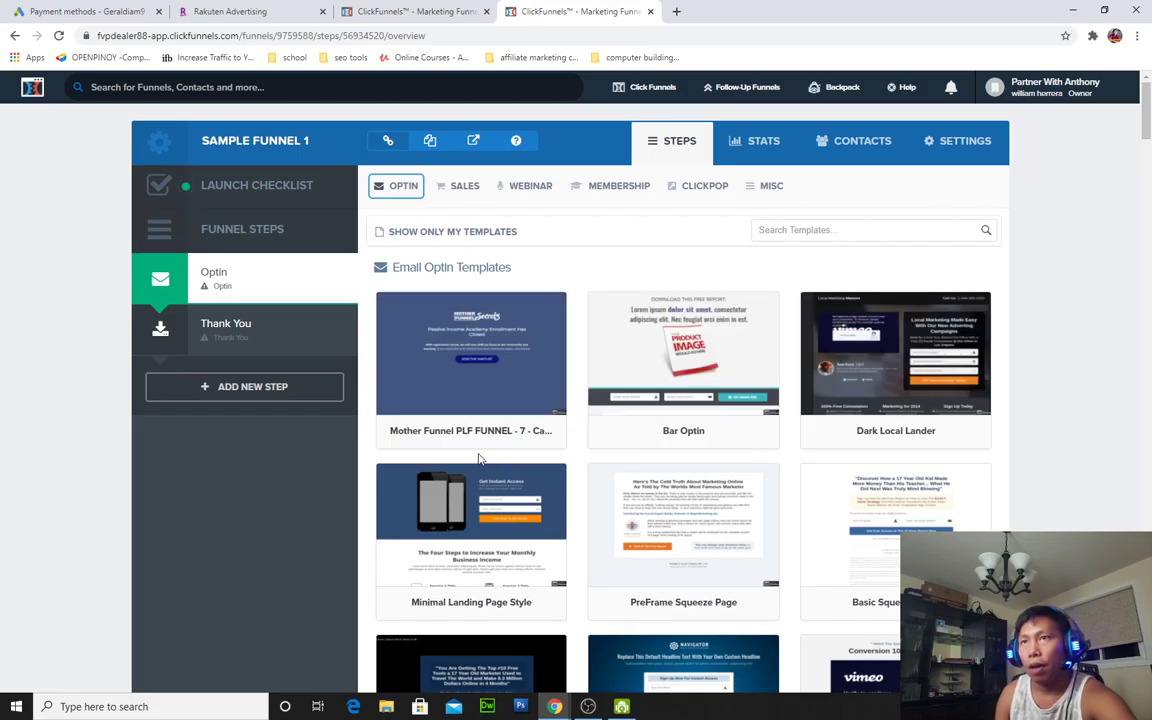
pyautogui.scroll(-15, 668, 489)
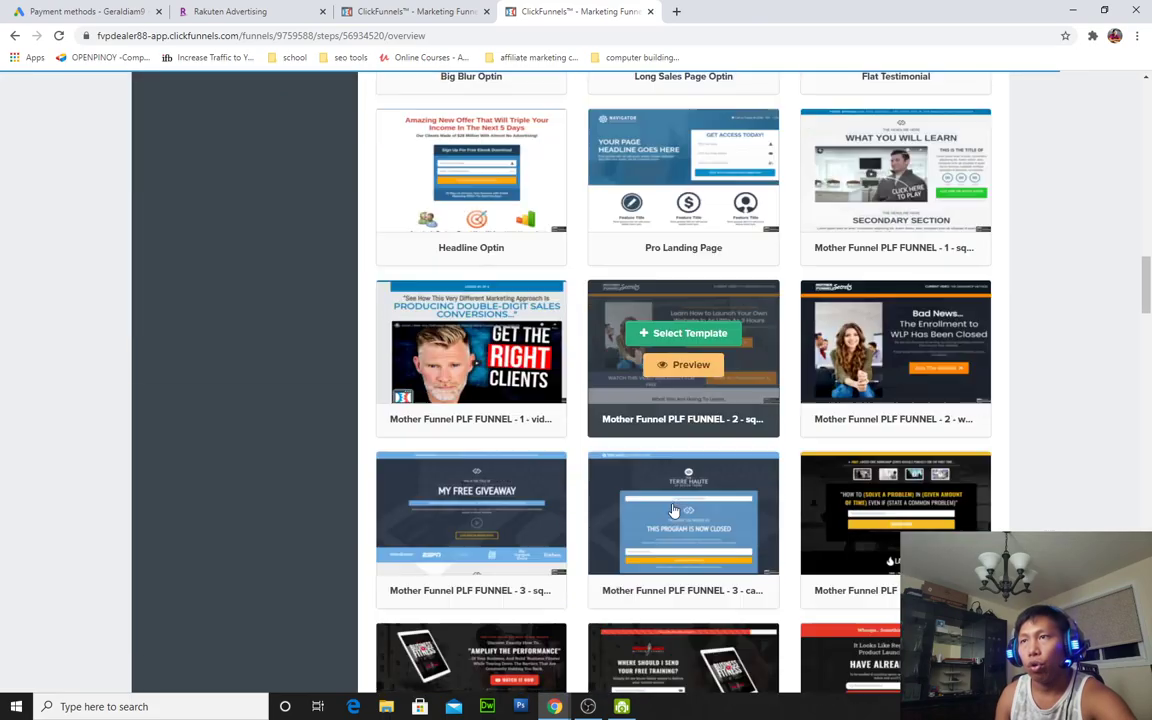
pyautogui.scroll(-15, 674, 511)
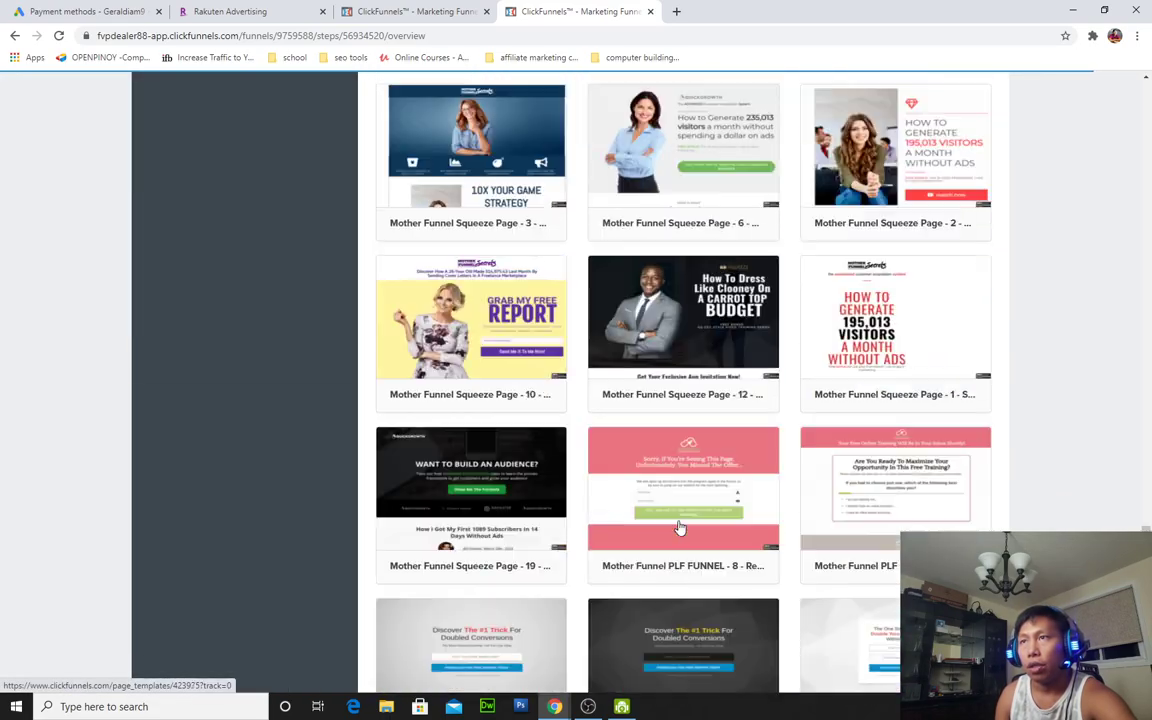
pyautogui.scroll(-15, 679, 527)
pyautogui.moveTo(670, 300)
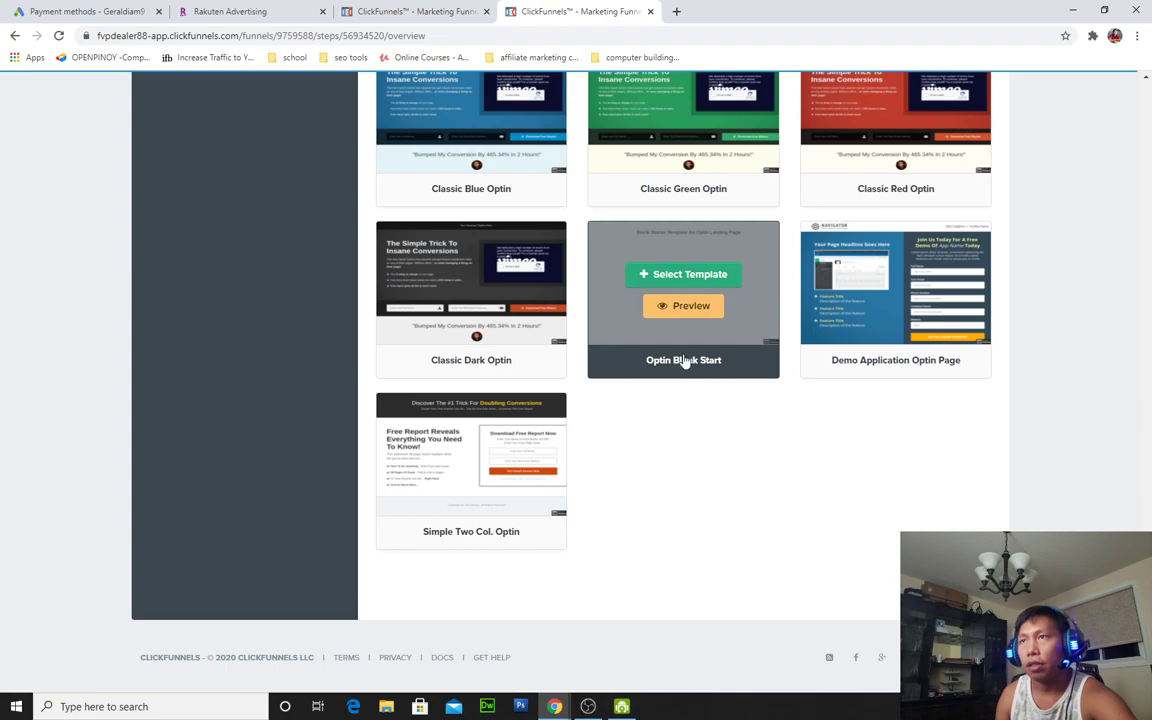
pyautogui.click(686, 274)
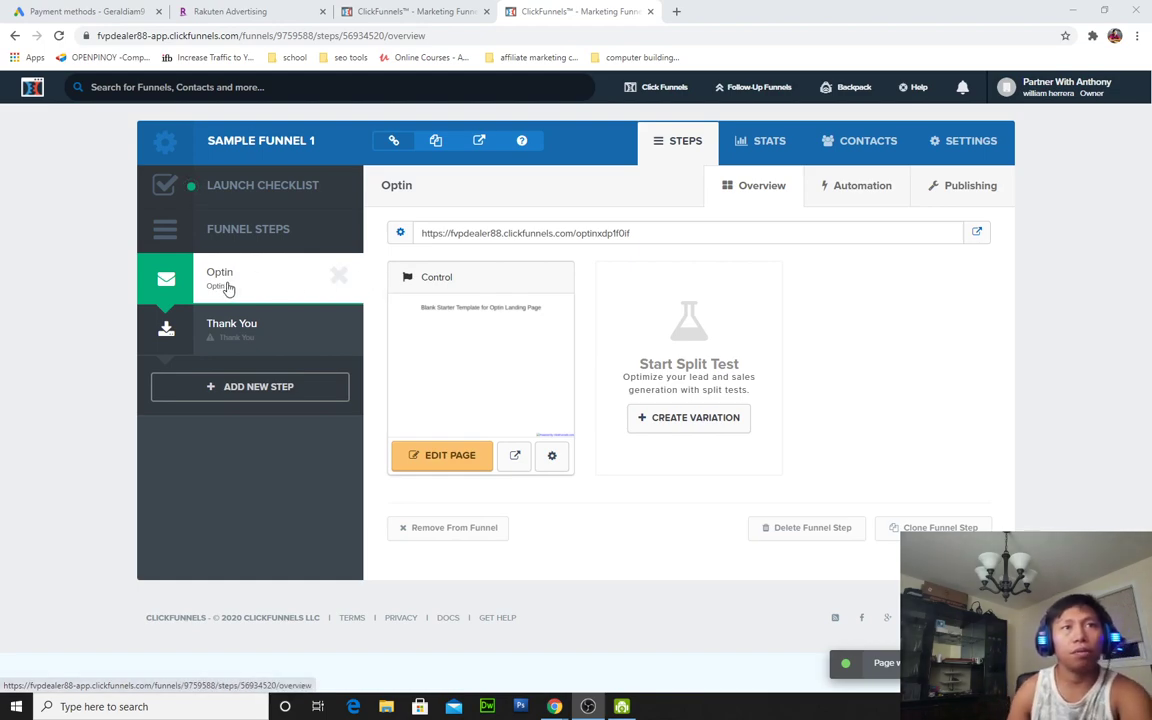
# Look at the Thank You step, return to the Optin step and highlight the domain part of its URL
pyautogui.click(278, 342)
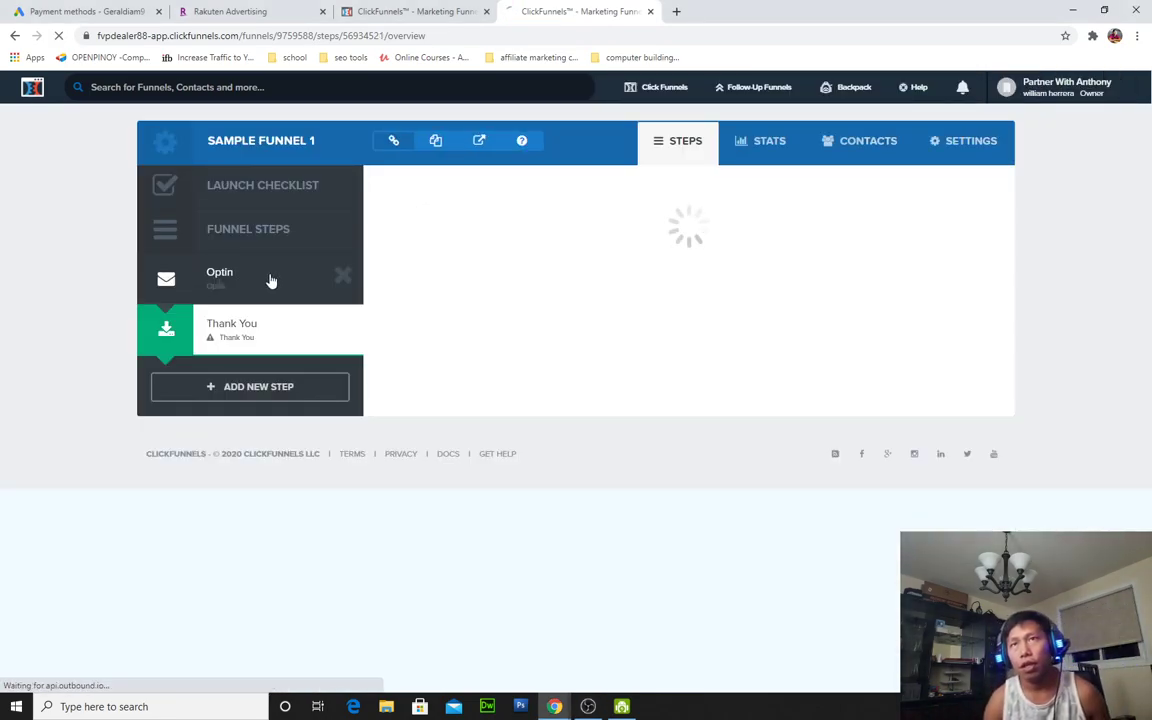
pyautogui.click(270, 281)
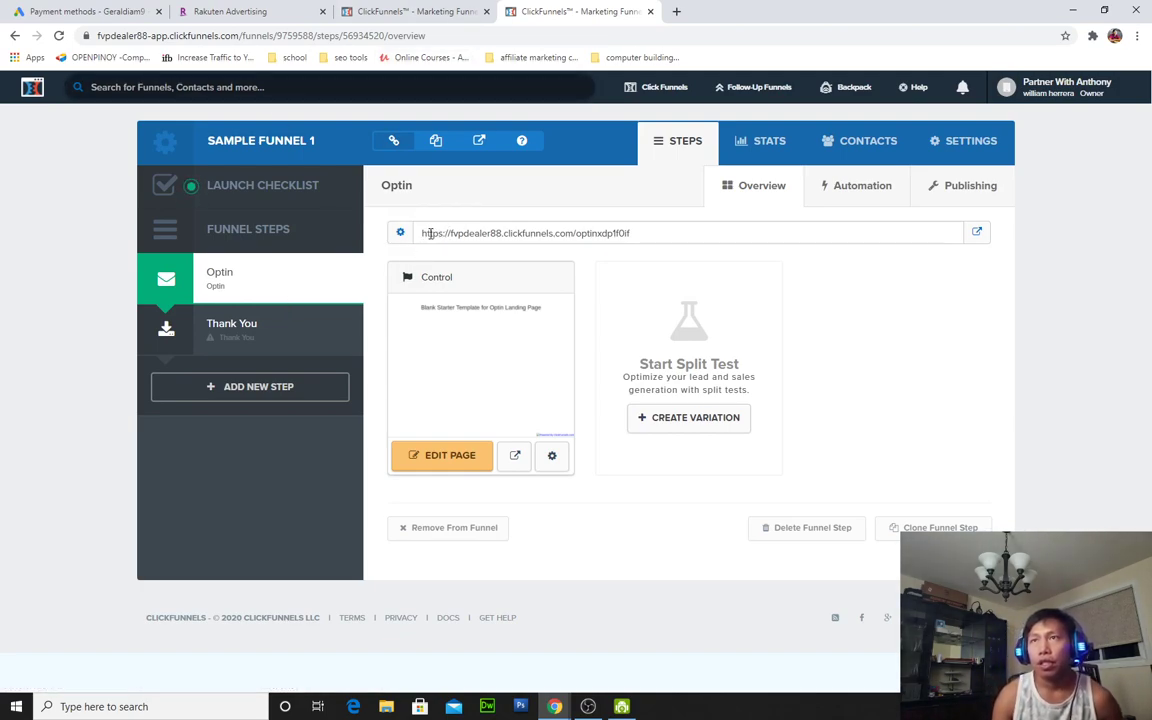
pyautogui.moveTo(424, 233); pyautogui.dragTo(561, 233)
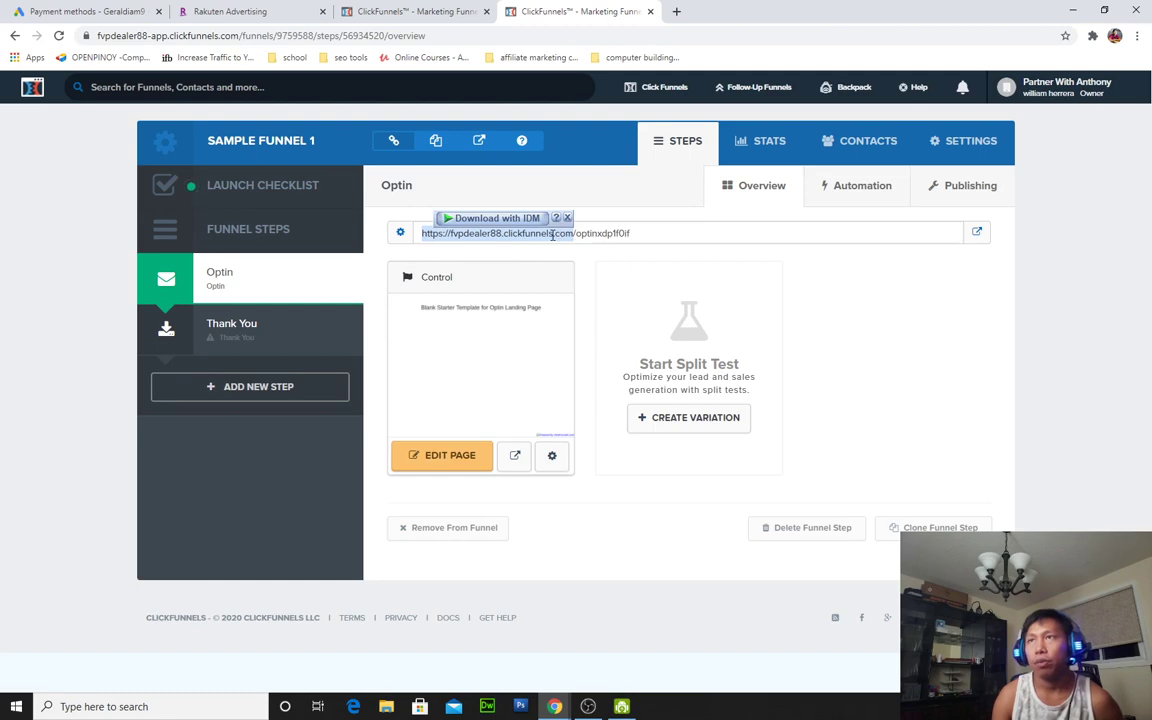
# Examine the Optin step's URL by highlighting its domain part and the full address
pyautogui.click(574, 232)
pyautogui.moveTo(574, 232); pyautogui.dragTo(411, 234)
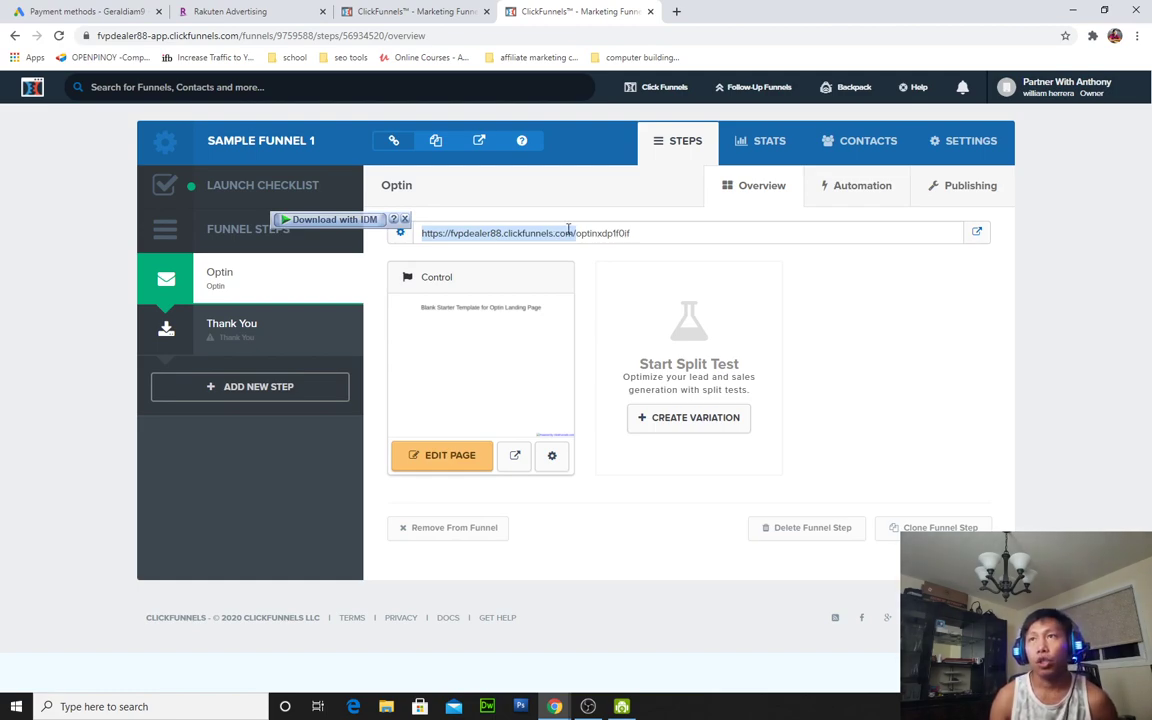
pyautogui.click(626, 232)
pyautogui.moveTo(636, 240); pyautogui.dragTo(422, 233)
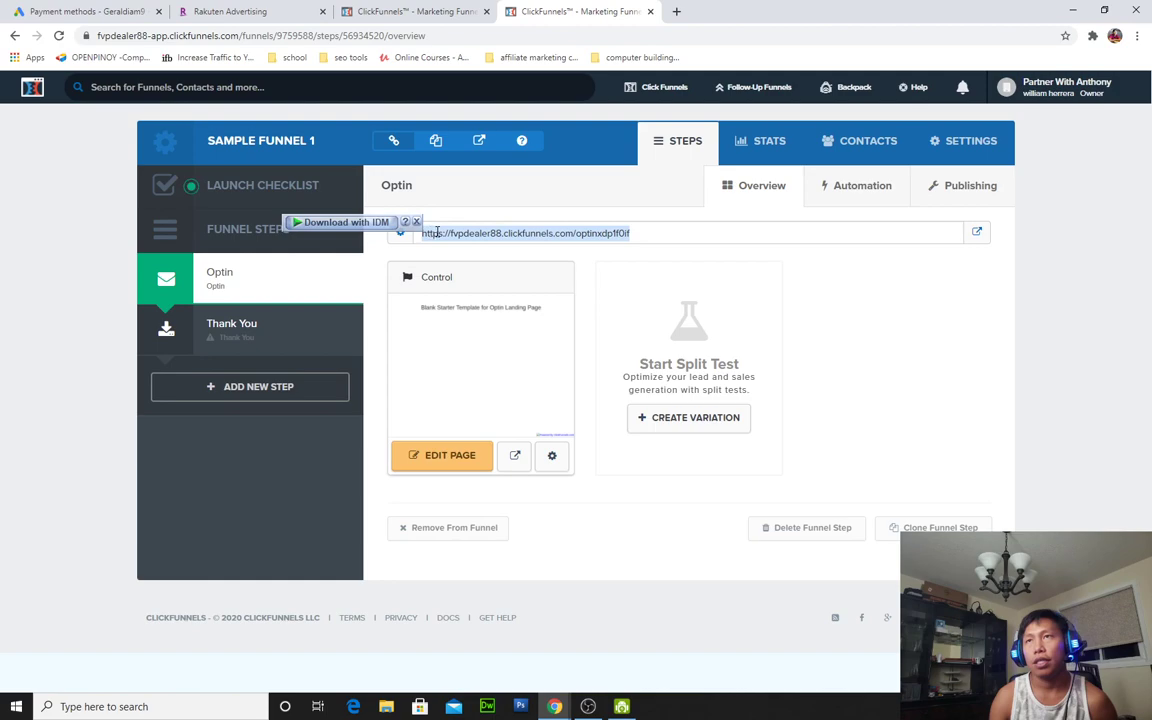
pyautogui.click(571, 233)
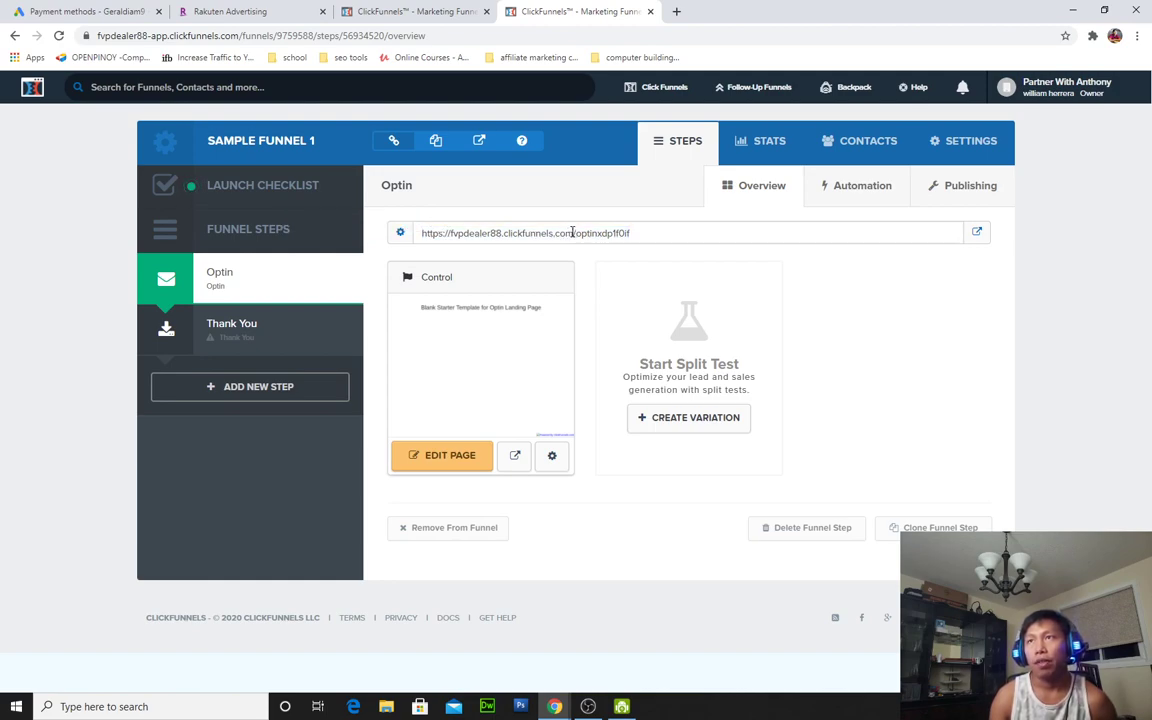
pyautogui.moveTo(574, 233); pyautogui.dragTo(457, 233)
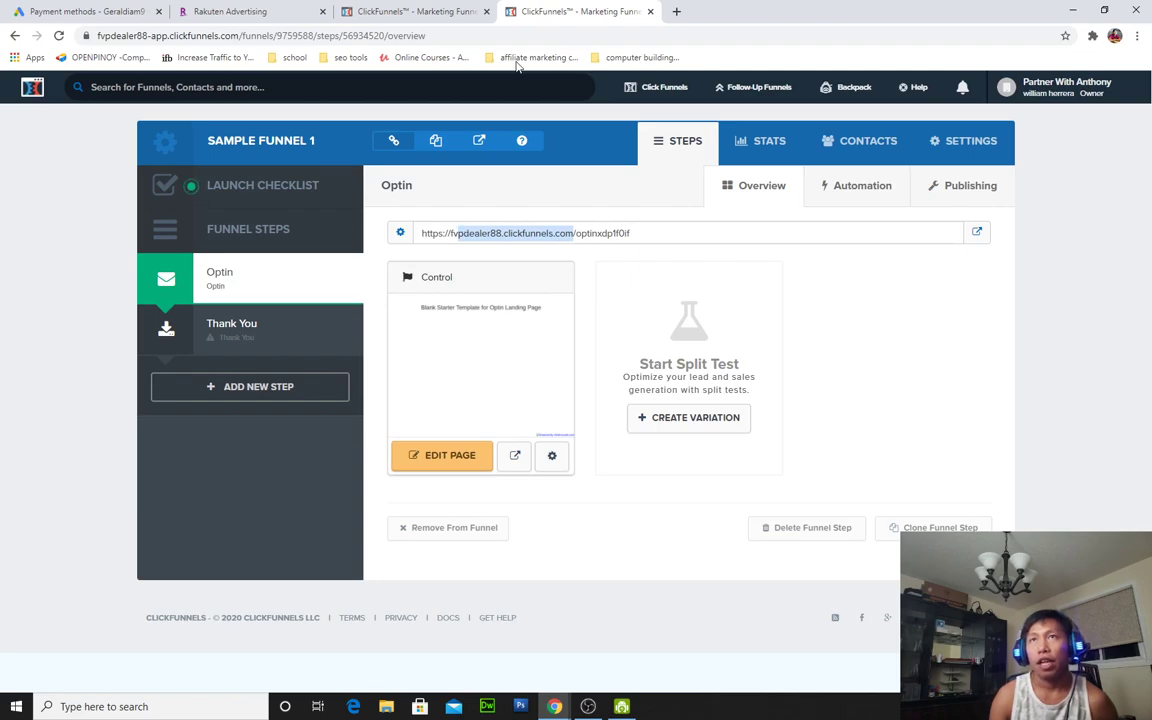
# Open the ClickFunnels dashboard in a new browser tab, view the PWA Optin Pages funnel and highlight the custom domain in Optin Page 1's URL
pyautogui.hotkey('ctrl', 't')
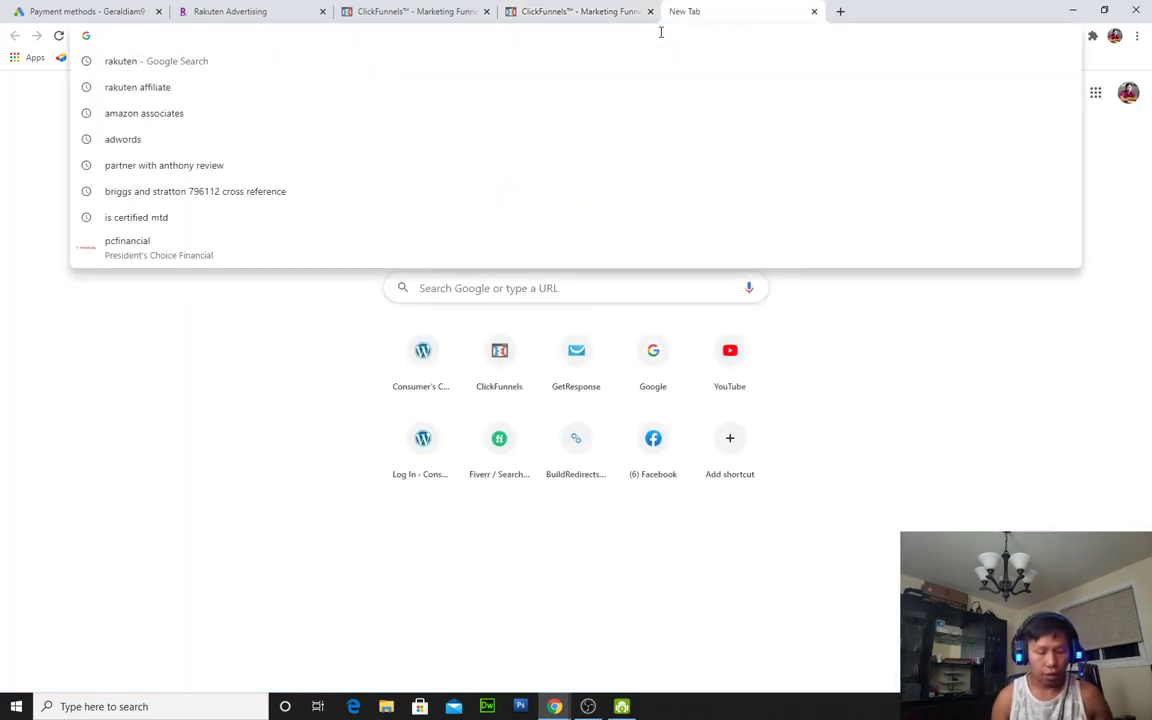
pyautogui.write('click')
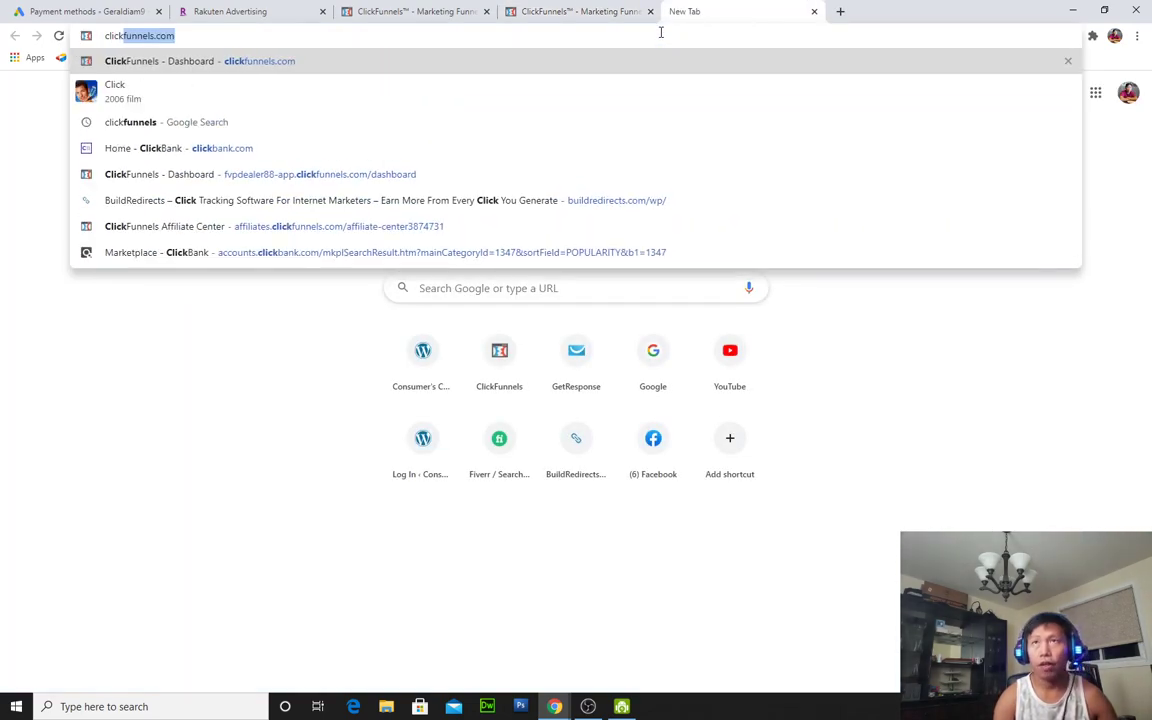
pyautogui.press('Return')
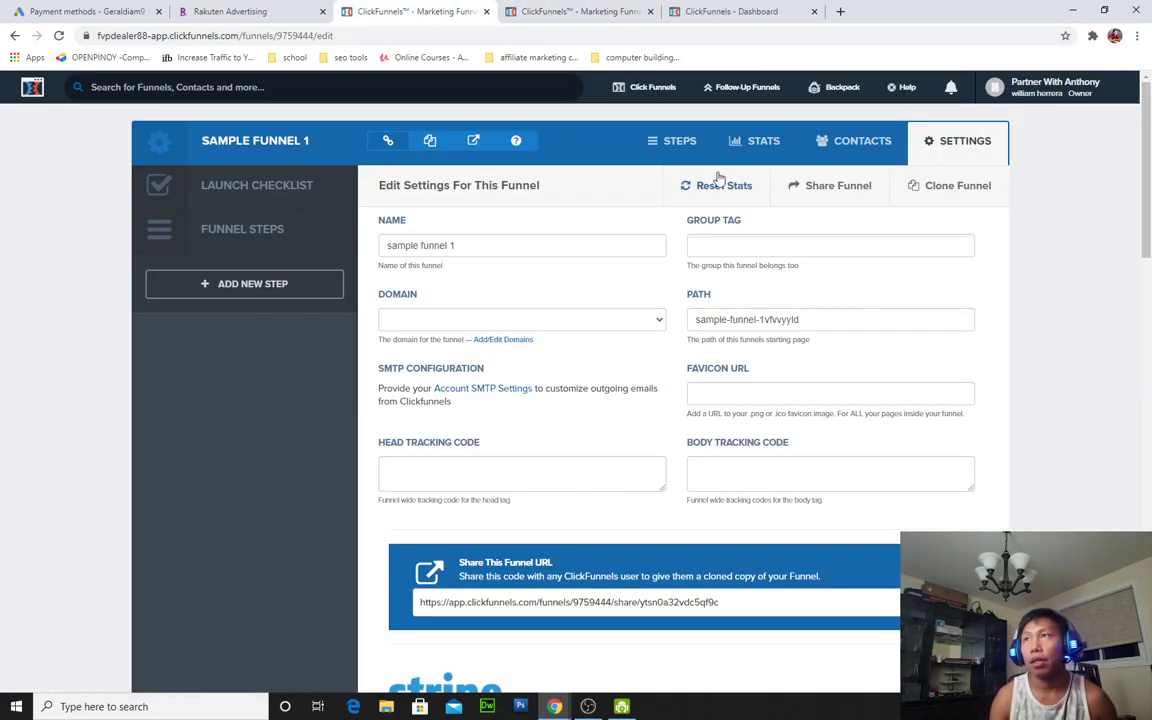
pyautogui.click(710, 11)
pyautogui.scroll(-3, 290, 483)
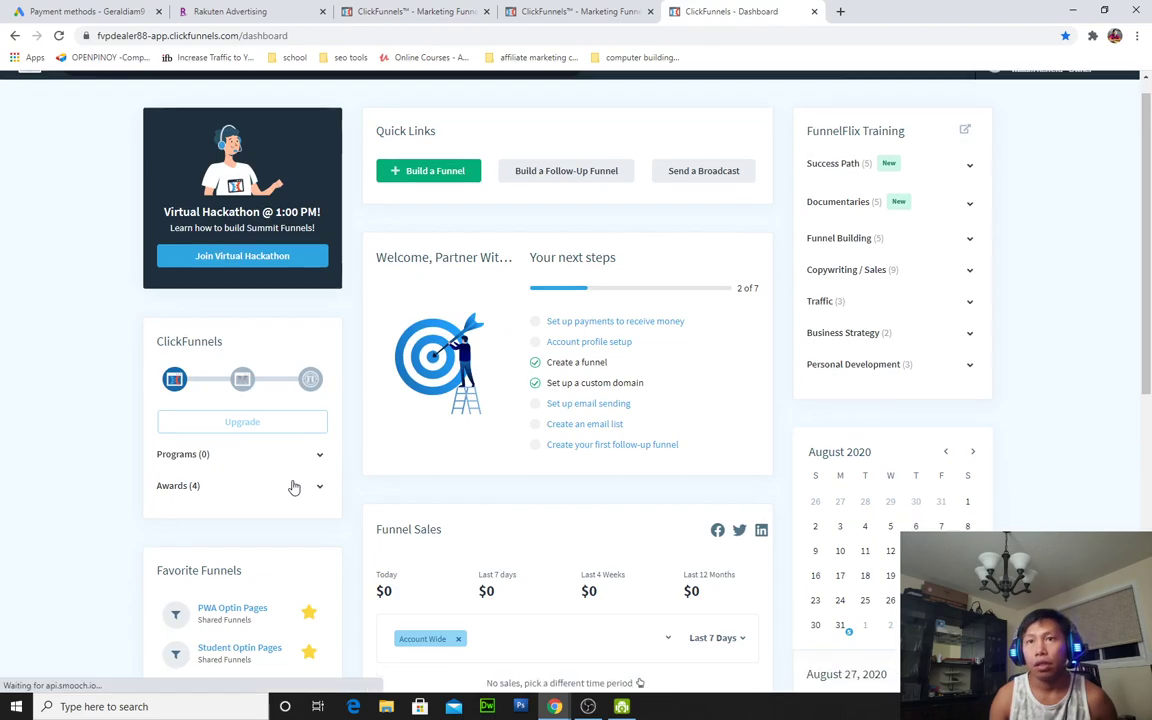
pyautogui.click(249, 362)
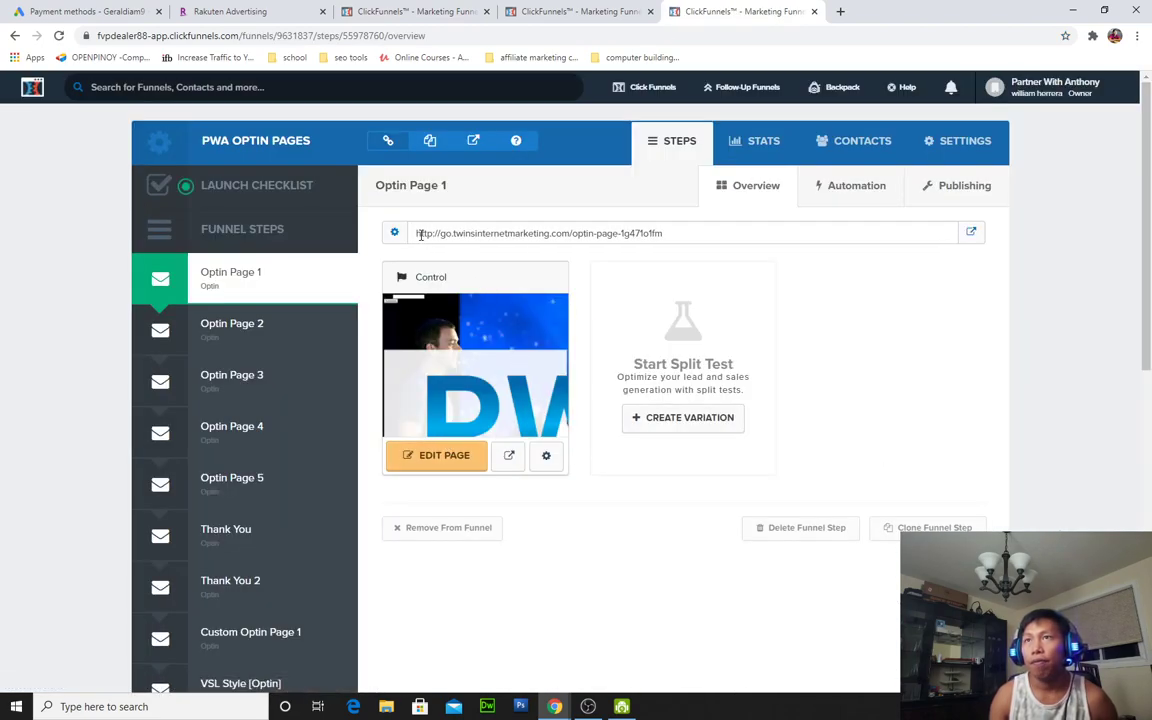
pyautogui.moveTo(418, 233); pyautogui.dragTo(576, 233)
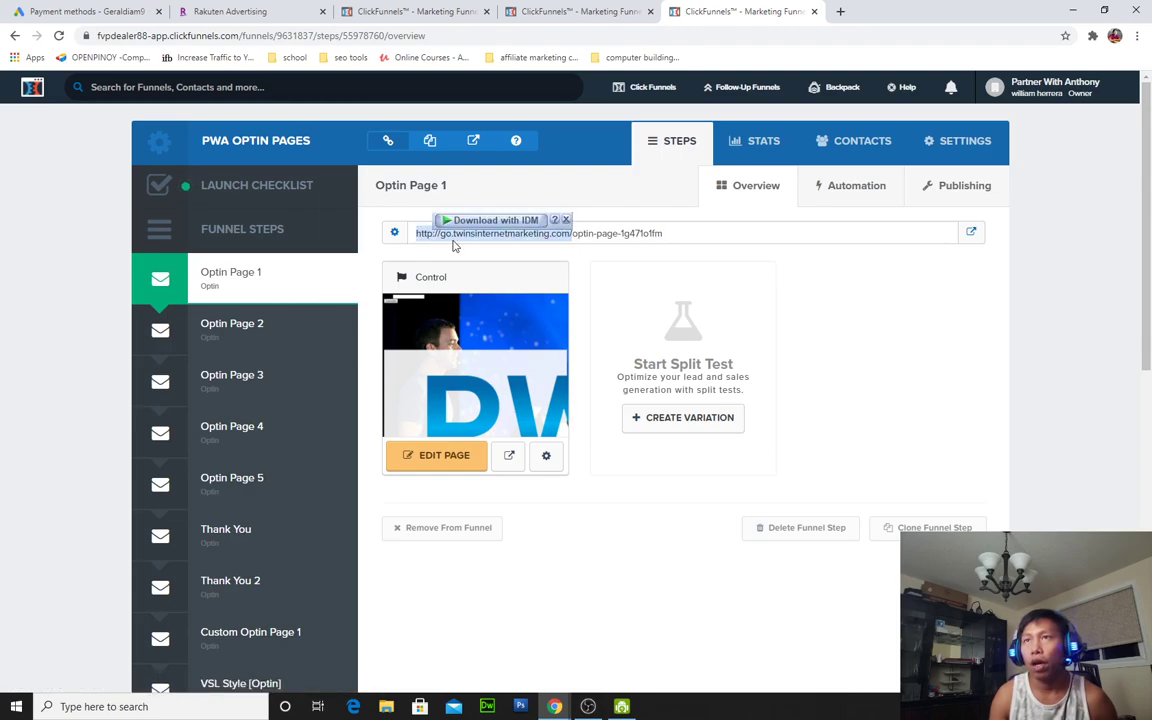
pyautogui.click(551, 253)
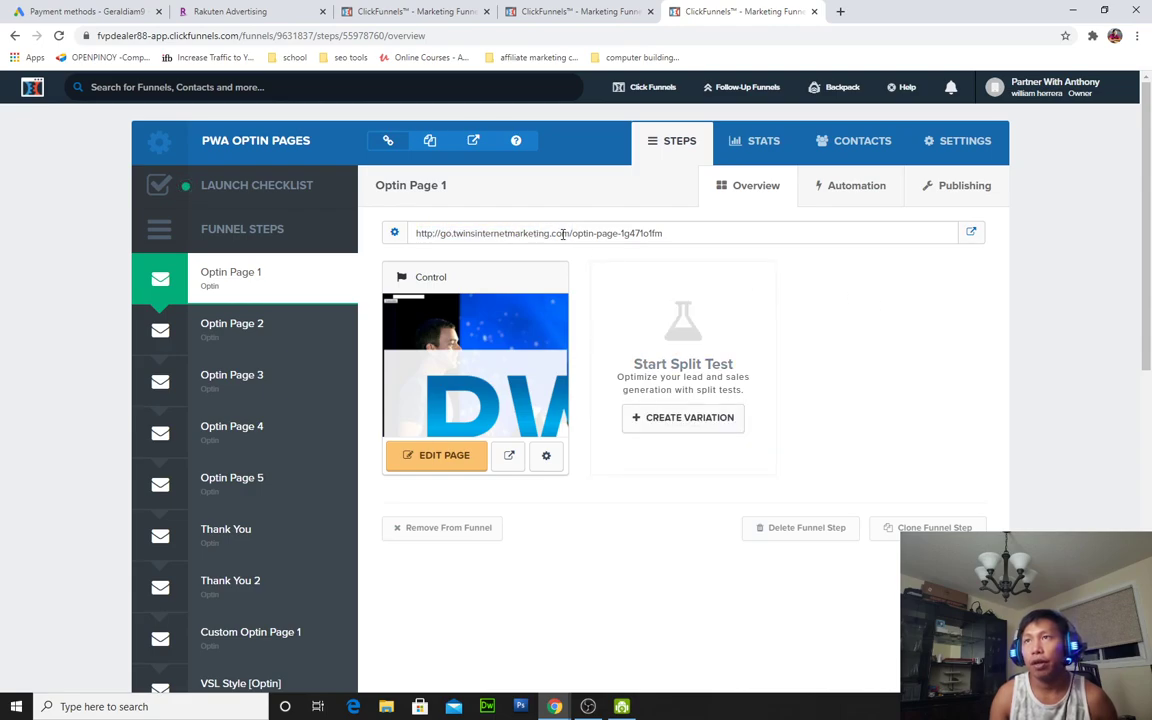
# Return to sample funnel 1 and examine the account subdomain, the clickfunnels domain and the path in the Optin step's URL
pyautogui.click(588, 10)
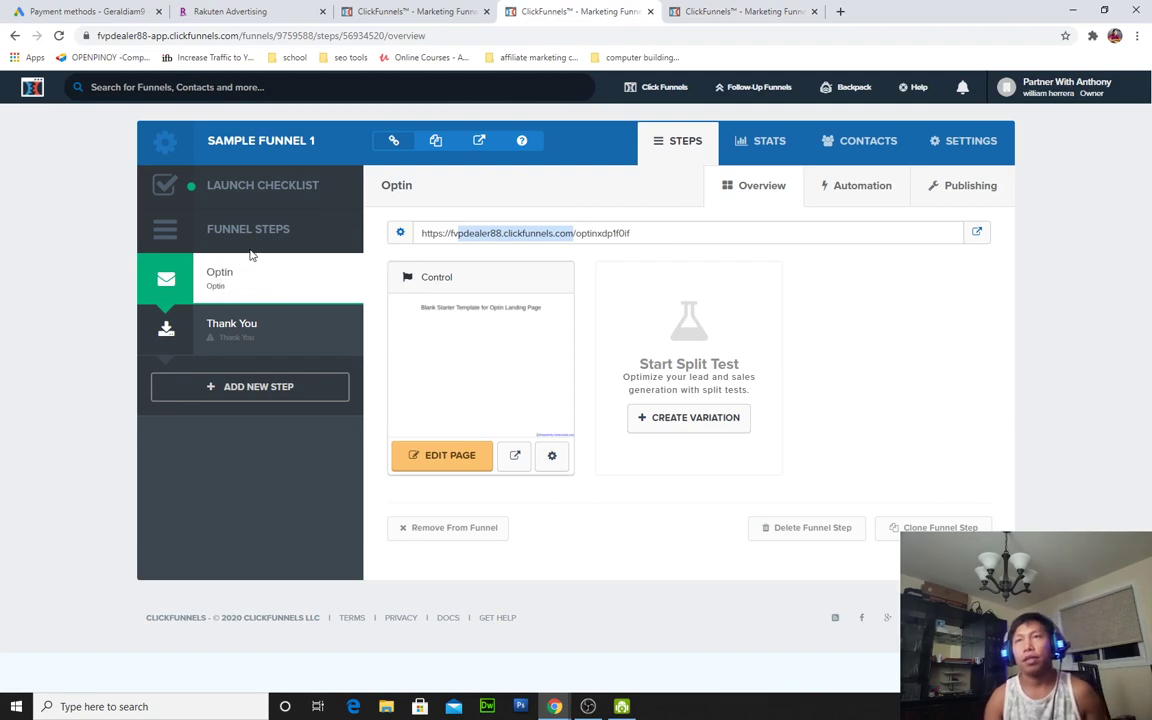
pyautogui.click(455, 235)
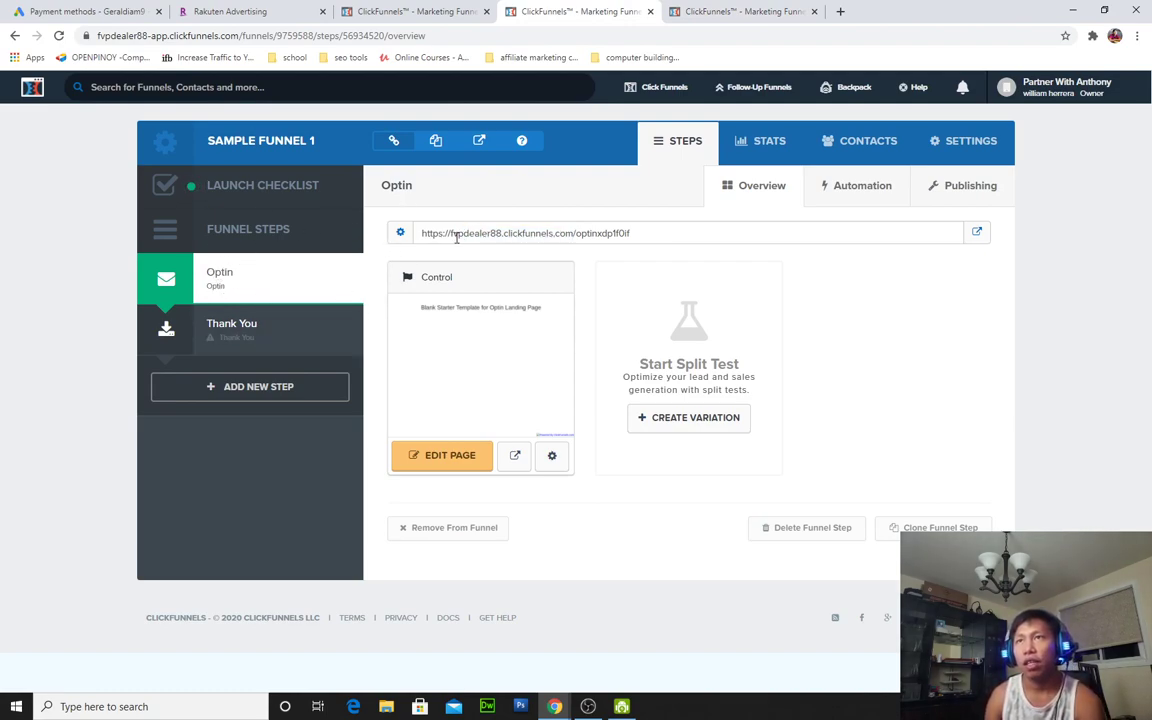
pyautogui.moveTo(451, 232); pyautogui.dragTo(495, 232)
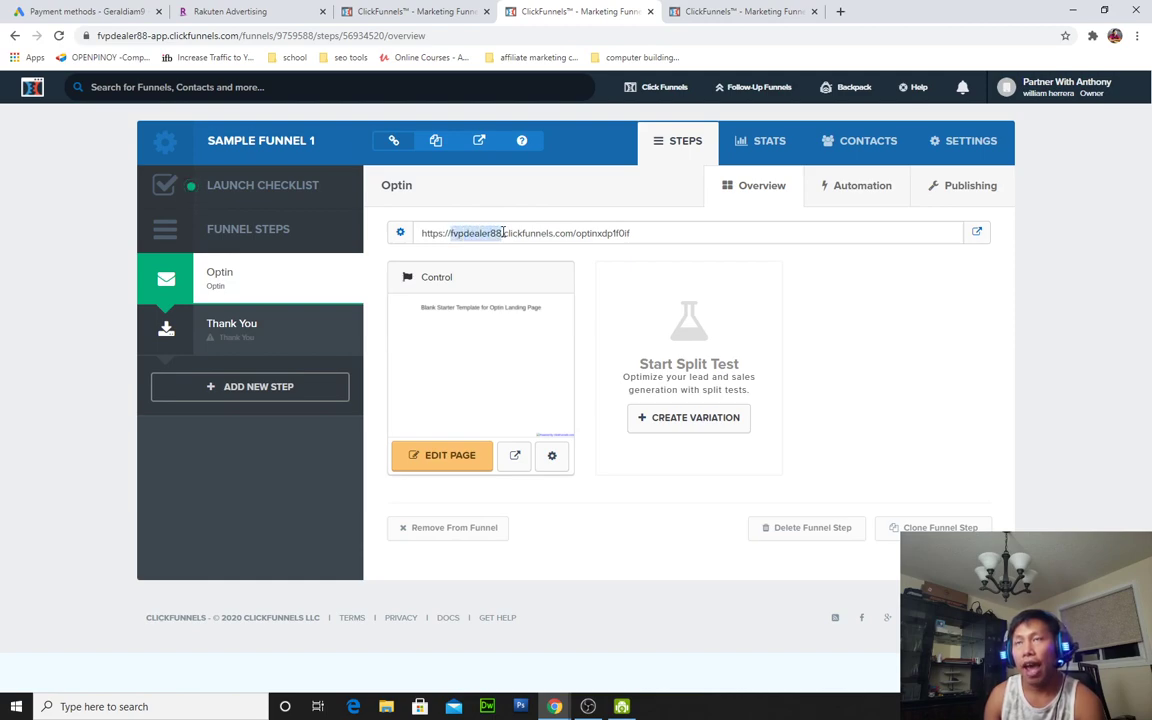
pyautogui.moveTo(1045, 88)
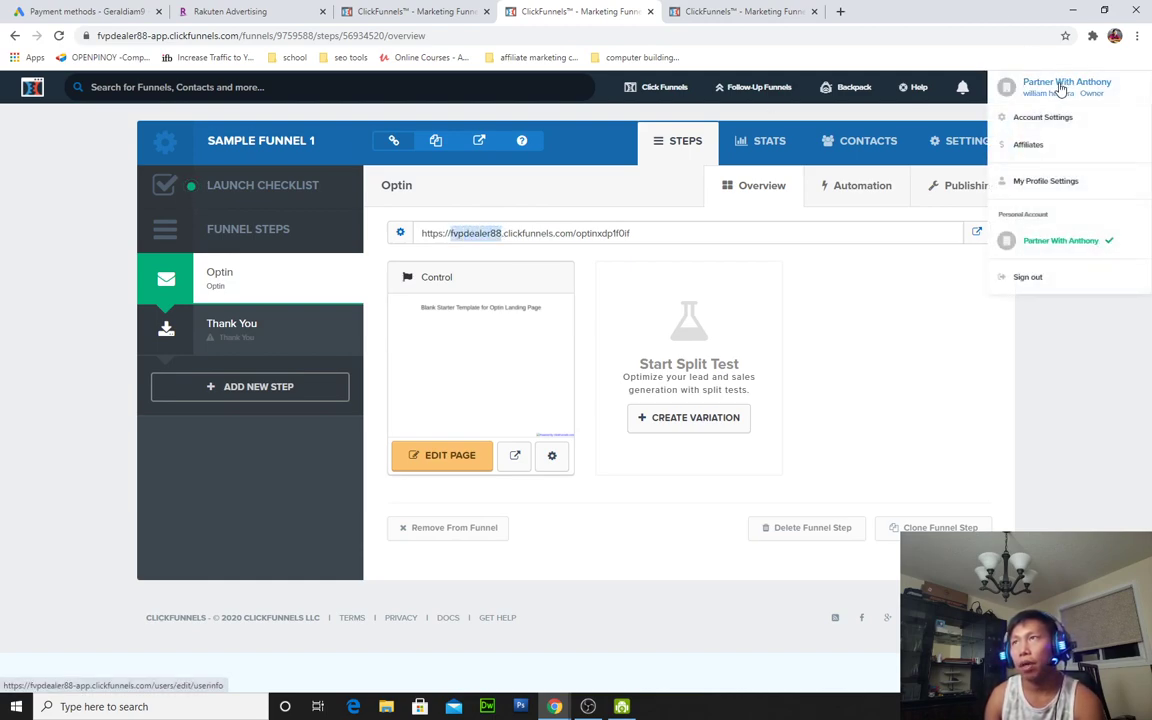
pyautogui.click(505, 233)
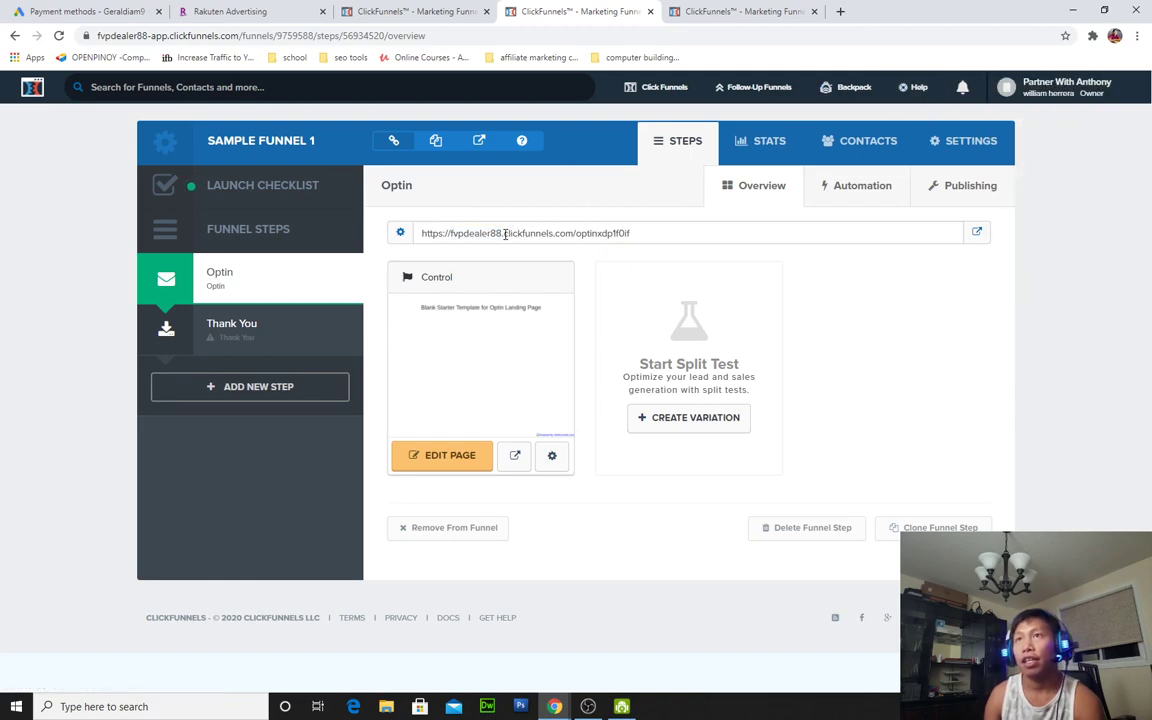
pyautogui.moveTo(505, 233); pyautogui.dragTo(556, 233)
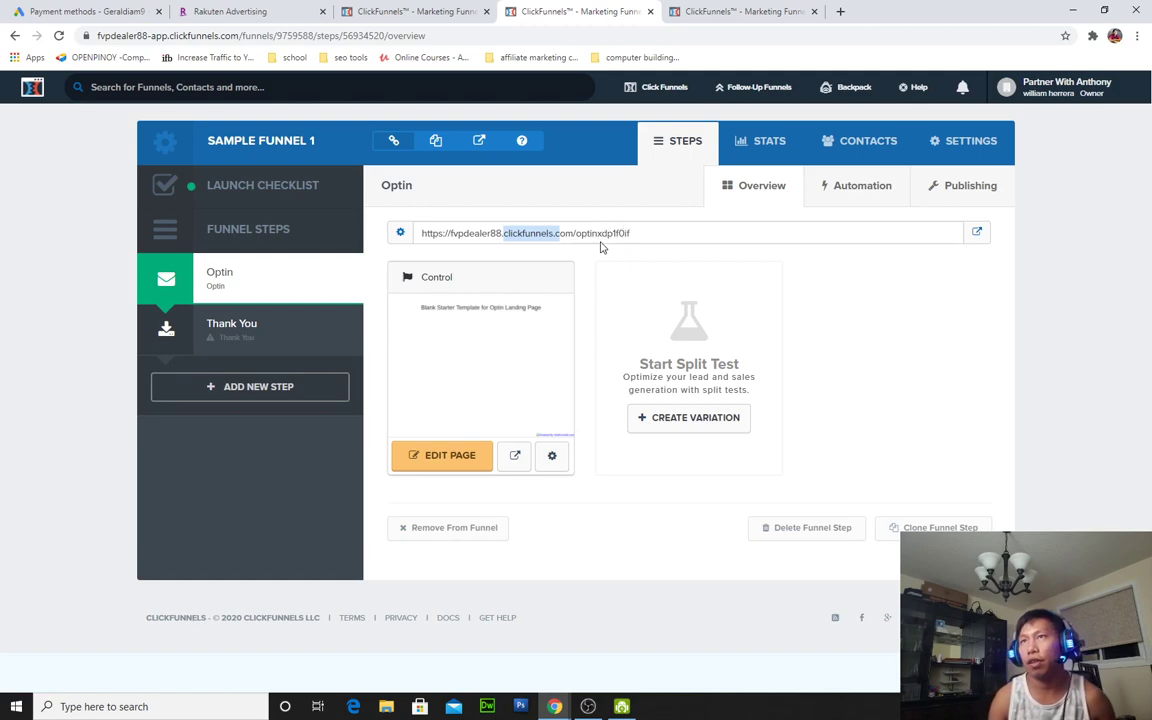
pyautogui.click(672, 238)
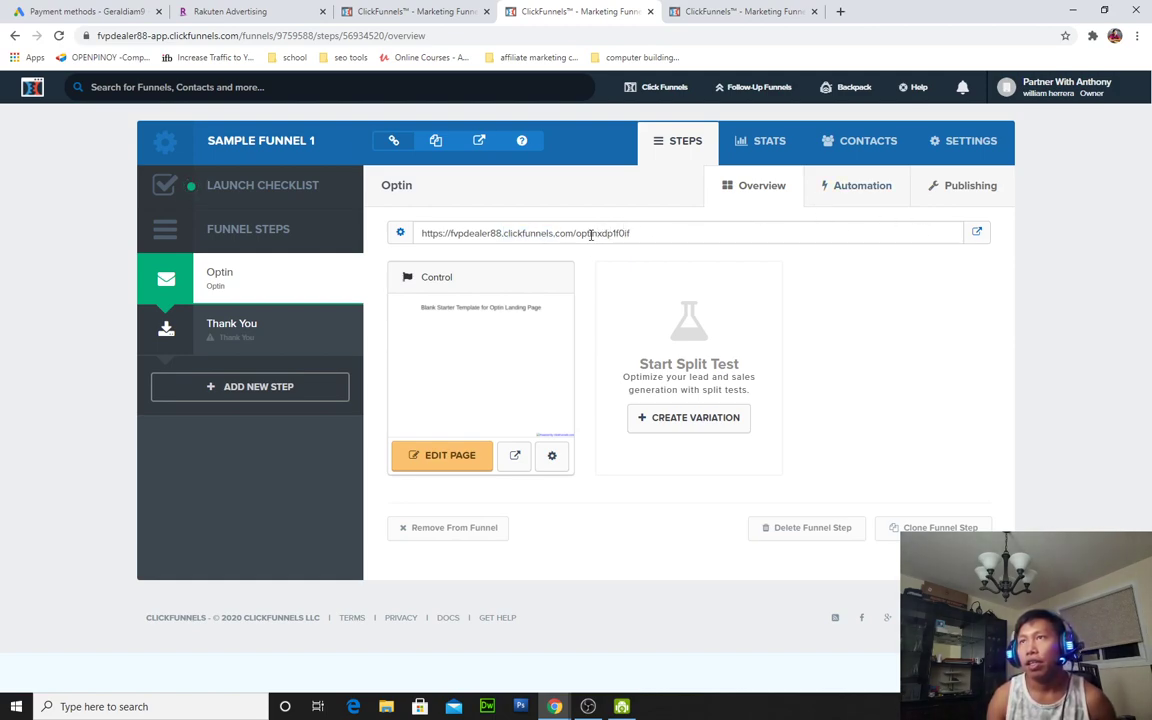
pyautogui.moveTo(577, 235)
pyautogui.mouseDown()
pyautogui.moveTo(631, 233)
pyautogui.moveTo(581, 233)
pyautogui.mouseUp()
pyautogui.click(638, 235)
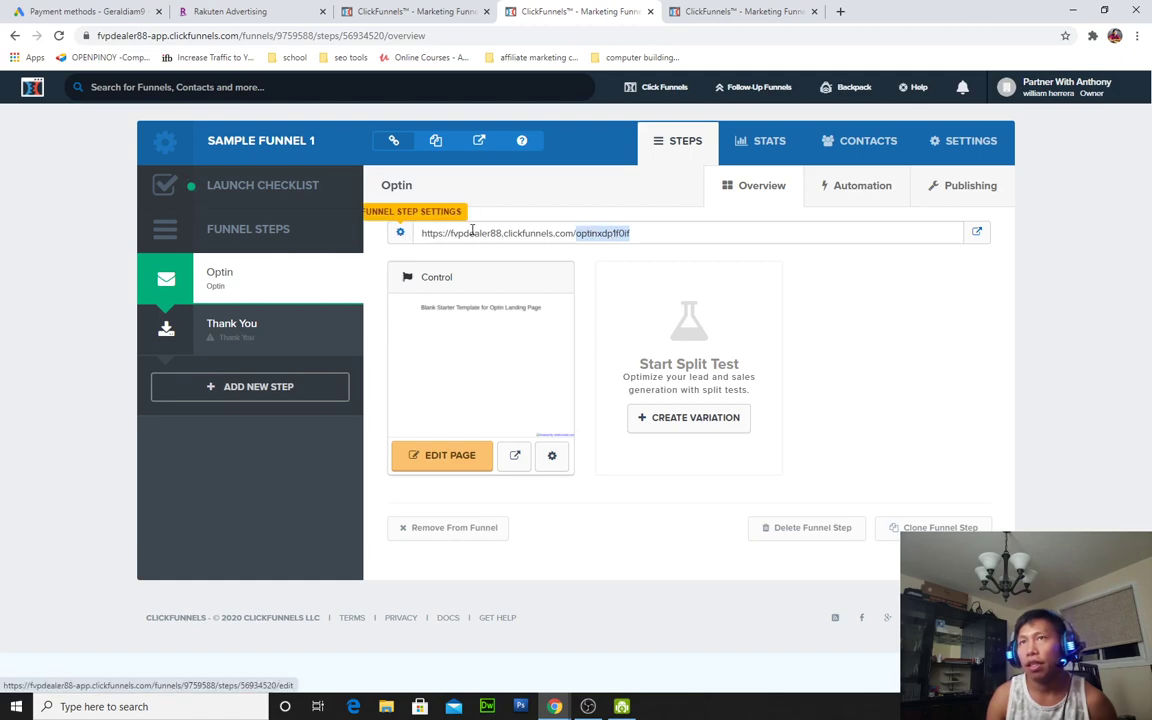
pyautogui.click(440, 231)
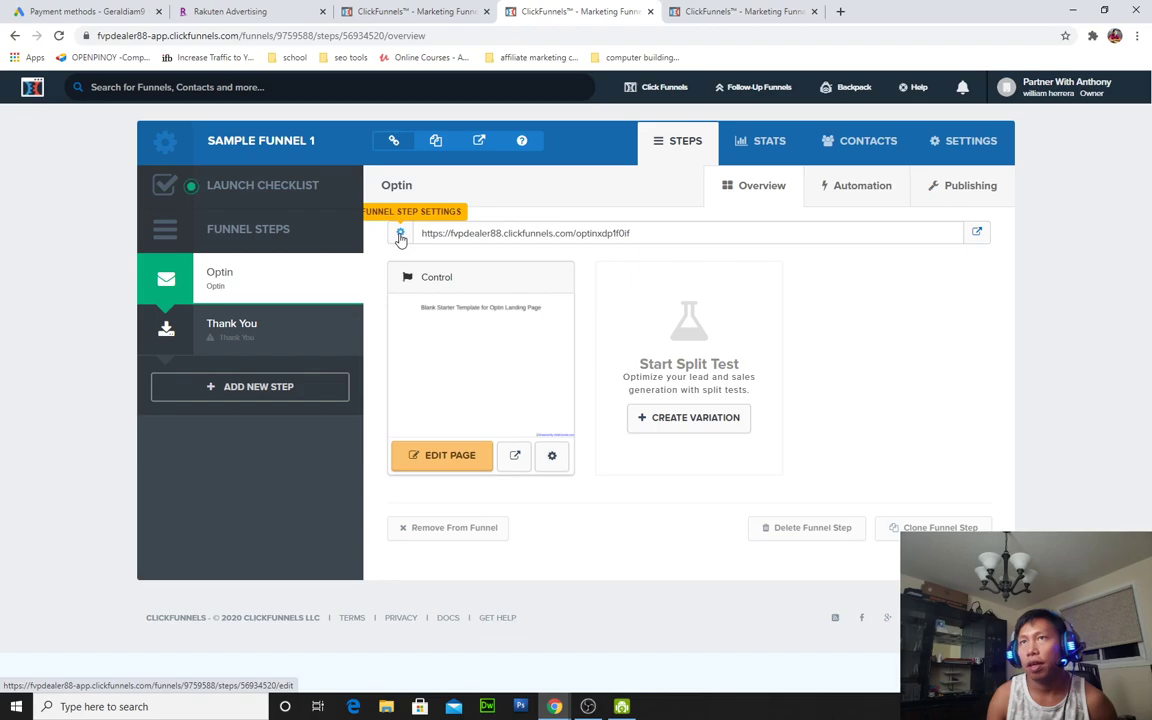
# Open the Optin step's settings and set its path to "joe"
pyautogui.click(399, 234)
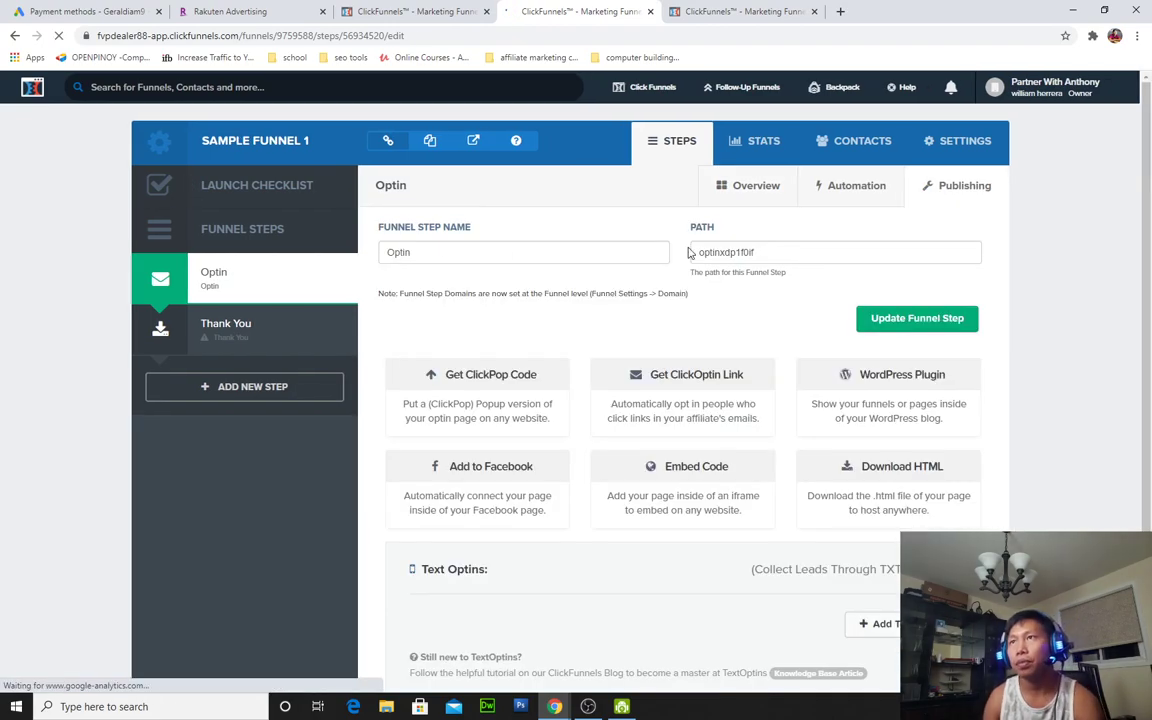
pyautogui.moveTo(761, 252); pyautogui.dragTo(689, 252)
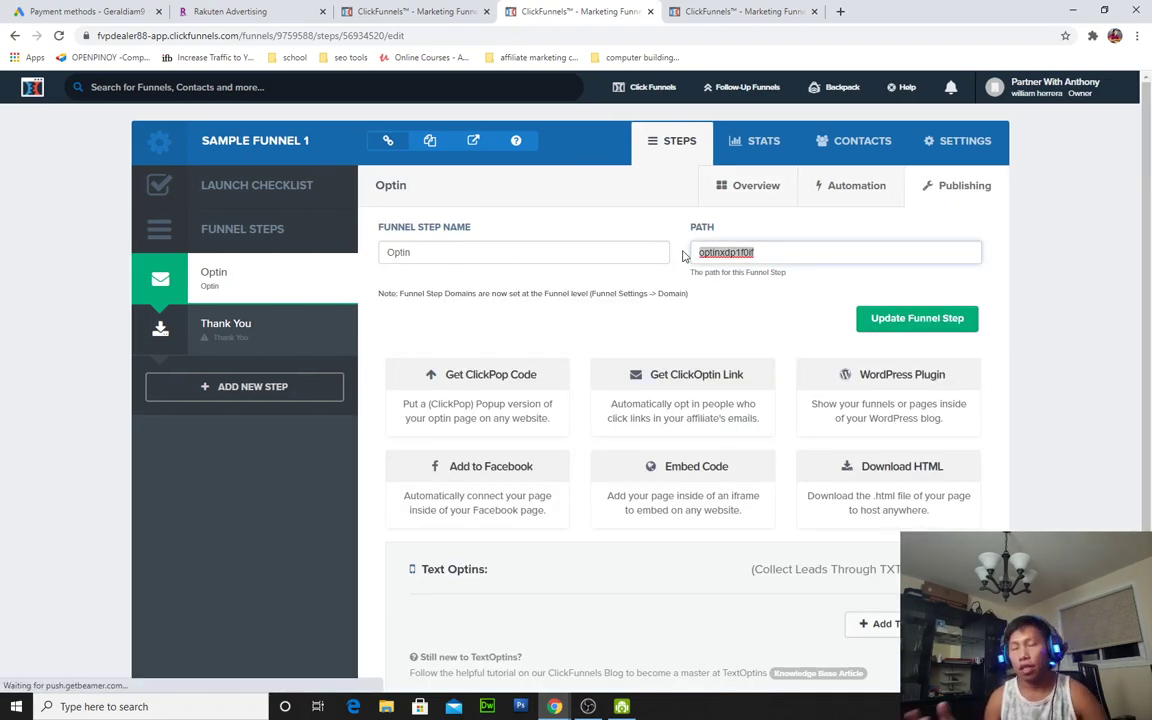
pyautogui.write('joe')
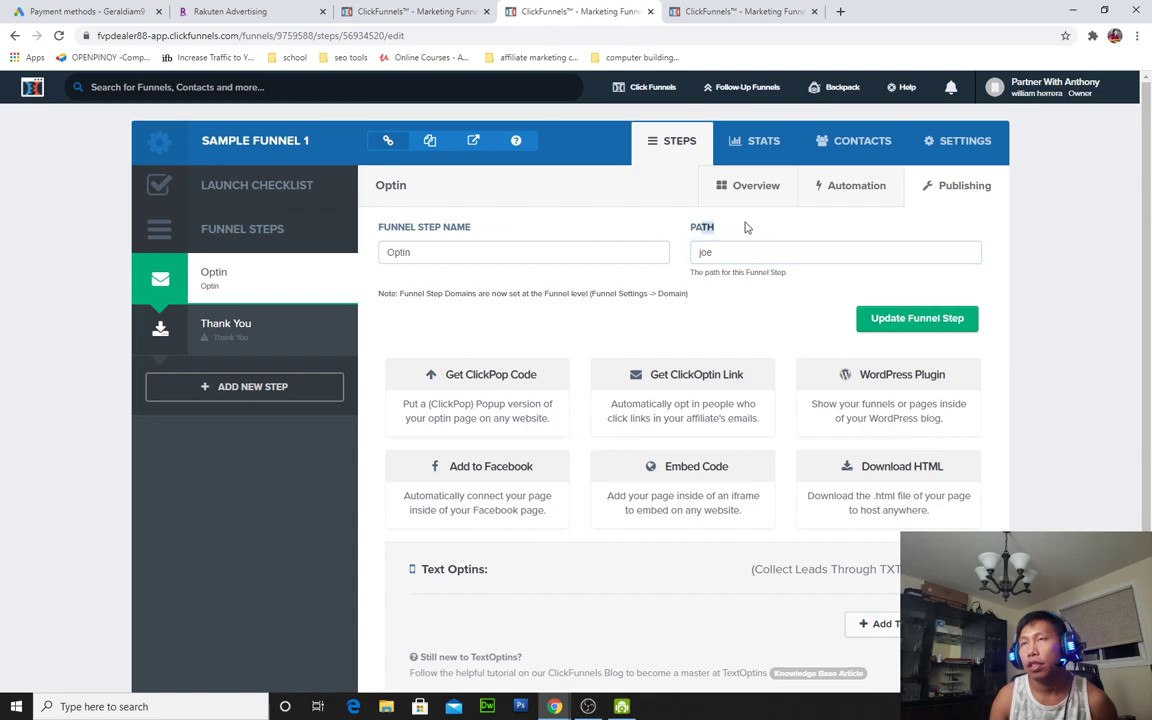
pyautogui.click(718, 254)
pyautogui.moveTo(729, 253); pyautogui.dragTo(684, 254)
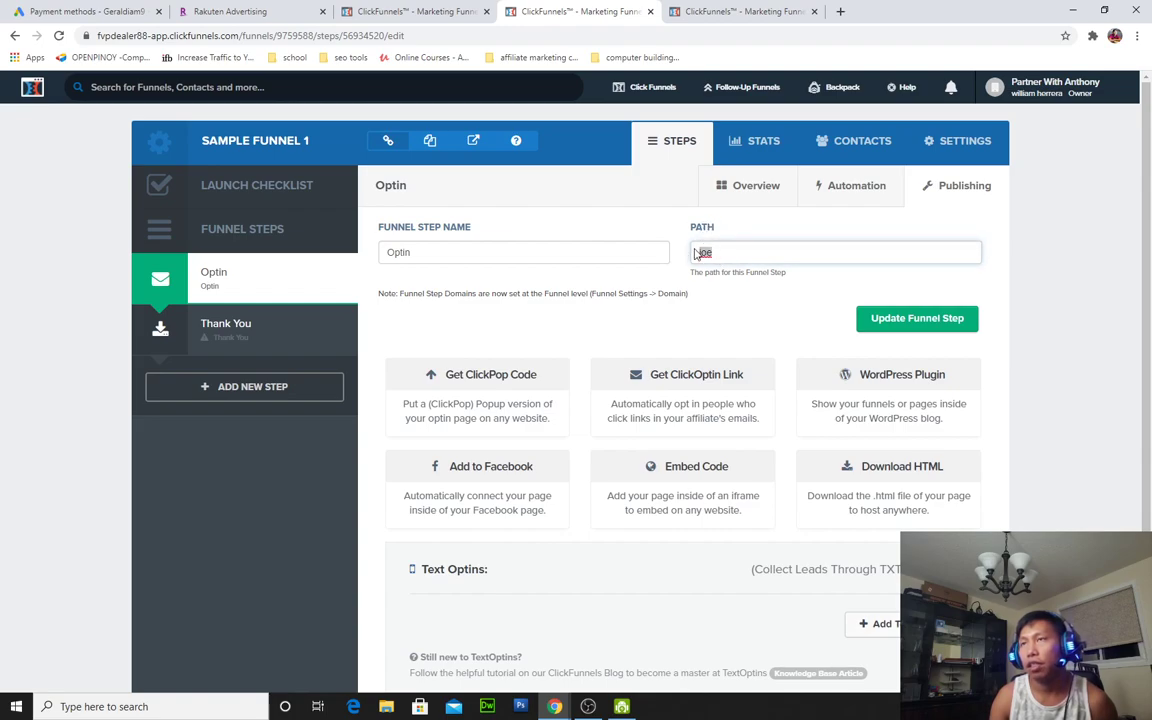
pyautogui.click(722, 291)
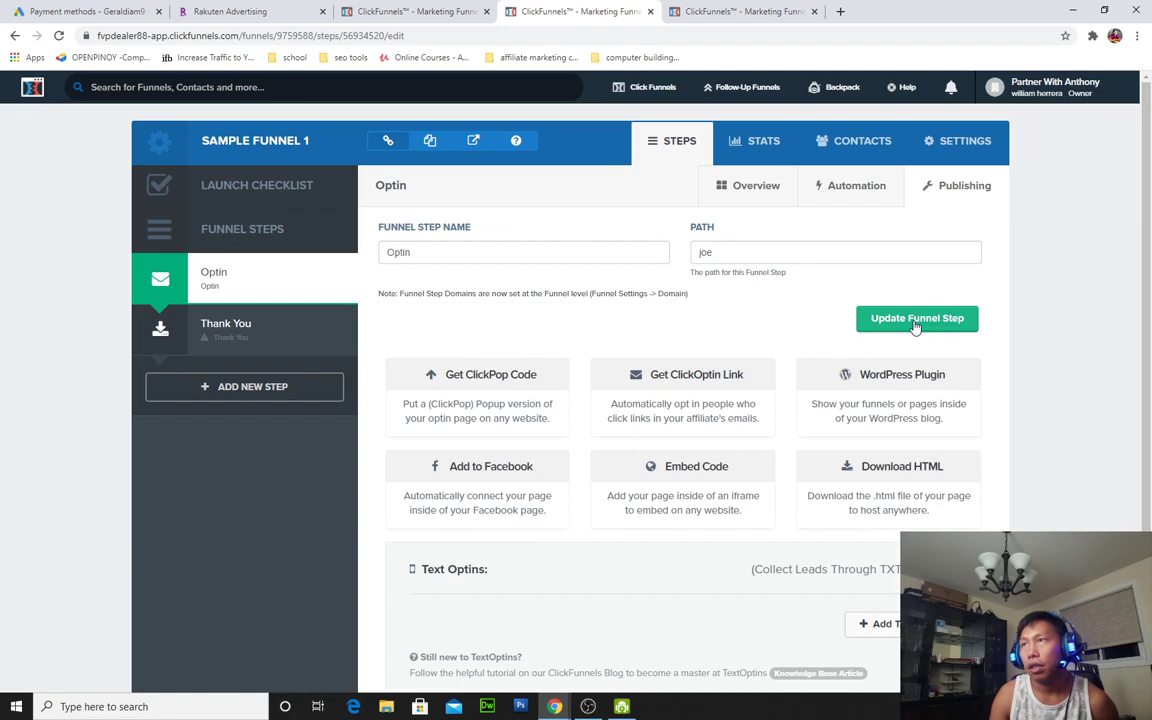
# Rename the Optin funnel step as "billy", update the funnel step and check its name and URL path in the overview
pyautogui.moveTo(480, 253); pyautogui.dragTo(366, 258)
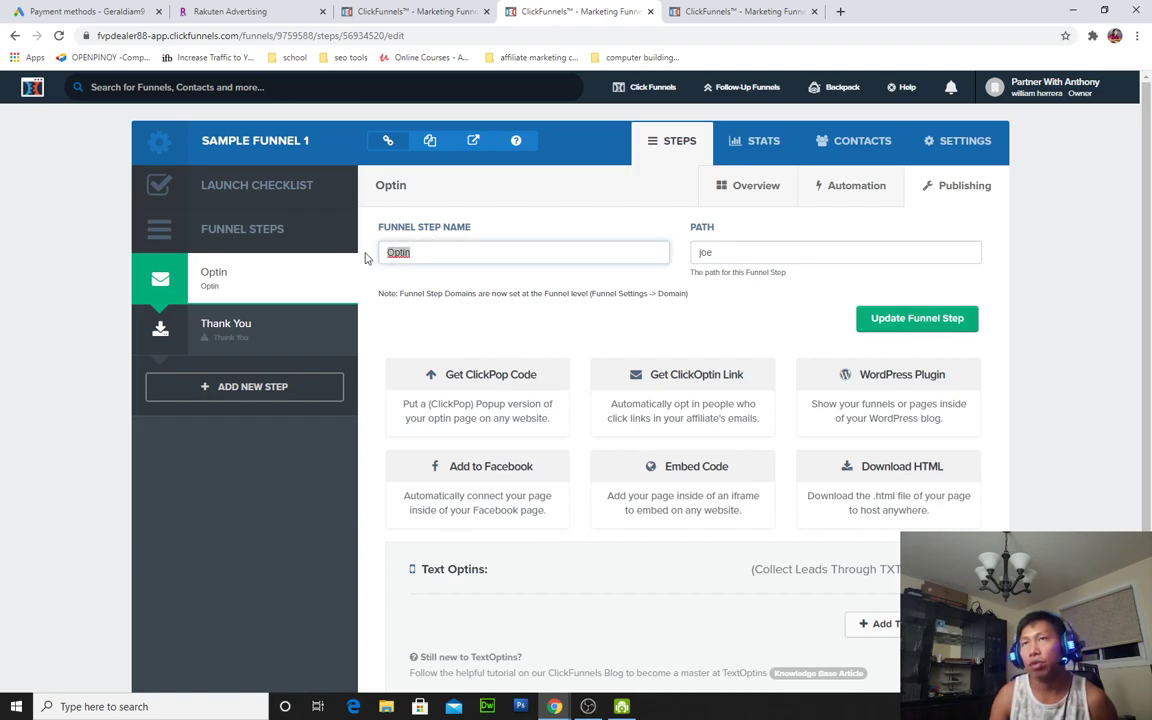
pyautogui.write('billy')
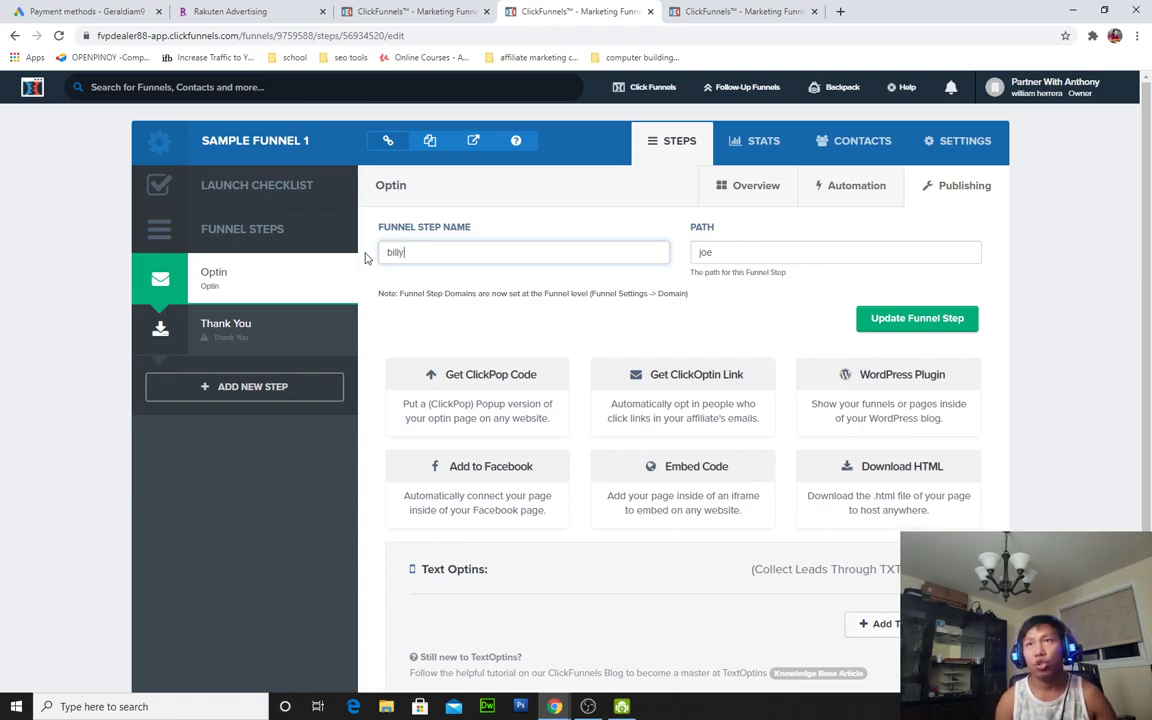
pyautogui.click(900, 322)
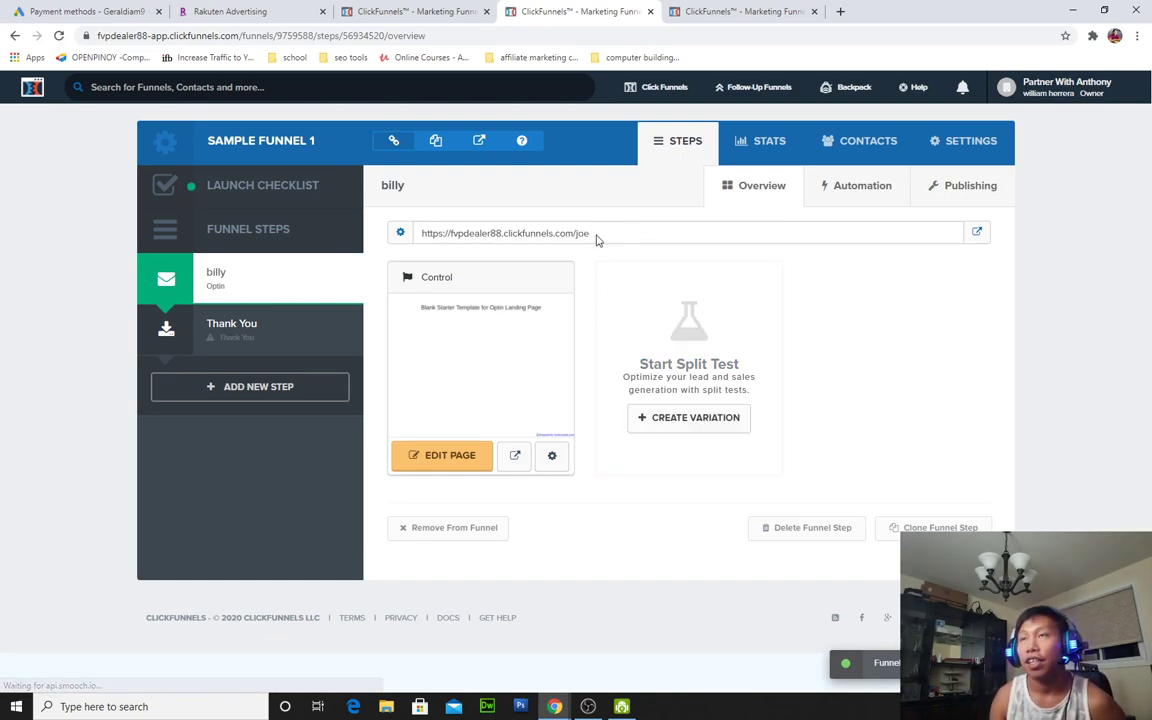
pyautogui.doubleClick(418, 190)
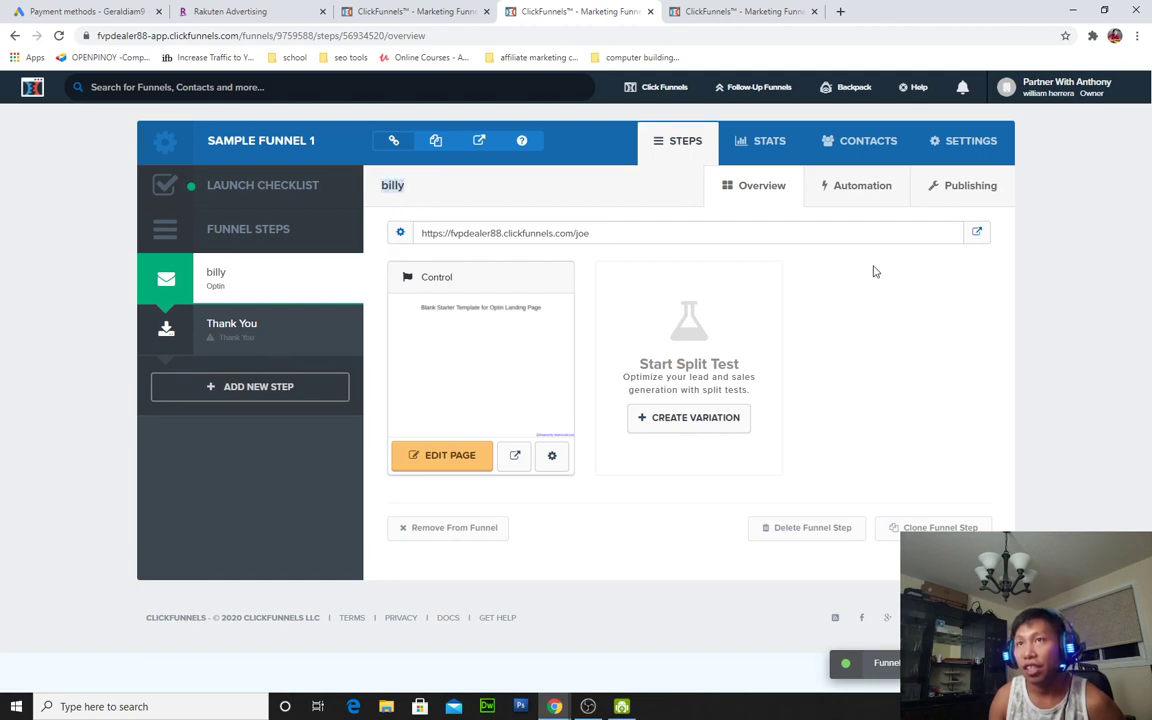
pyautogui.click(585, 233)
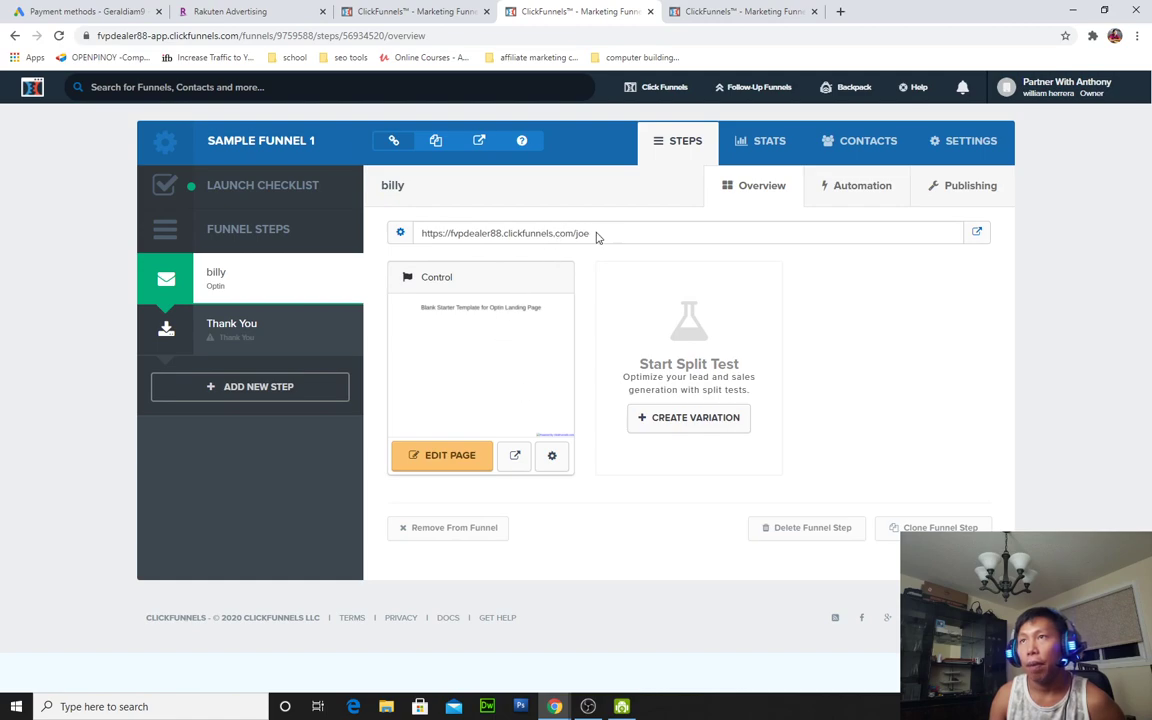
pyautogui.moveTo(590, 236); pyautogui.dragTo(577, 233)
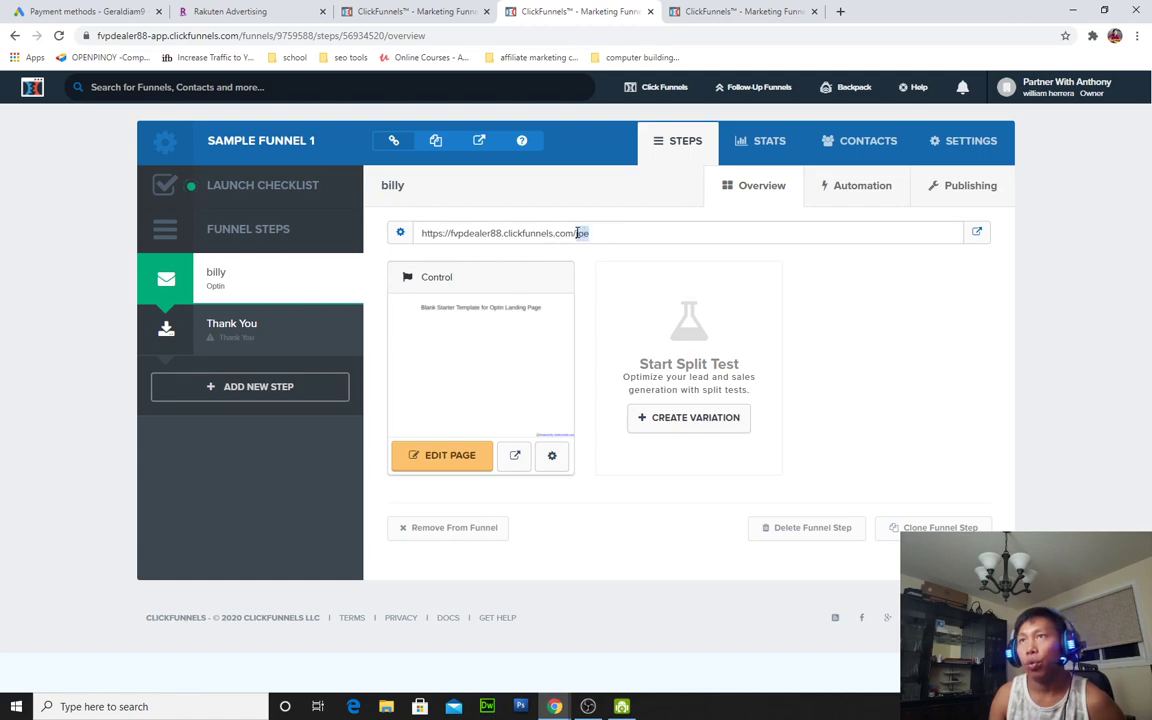
pyautogui.click(914, 386)
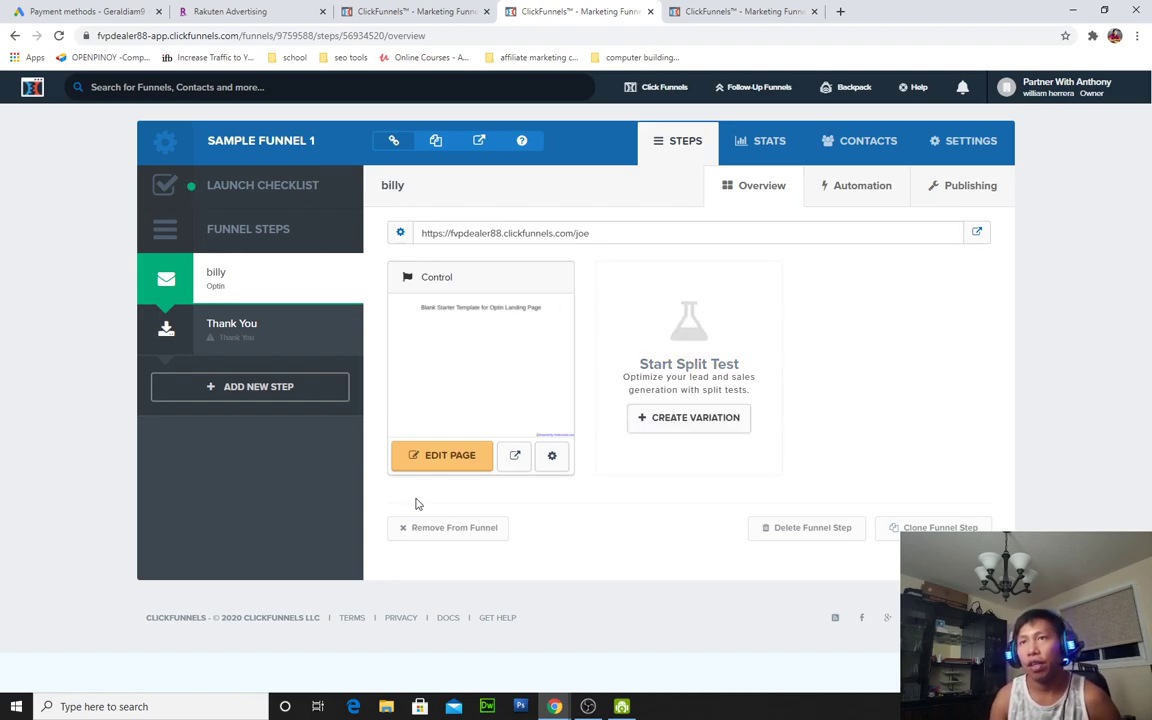
# Open the optin page in the page editor and delete the section holding the "Blank Starter Template for Optin Landing Page" headline
pyautogui.click(460, 466)
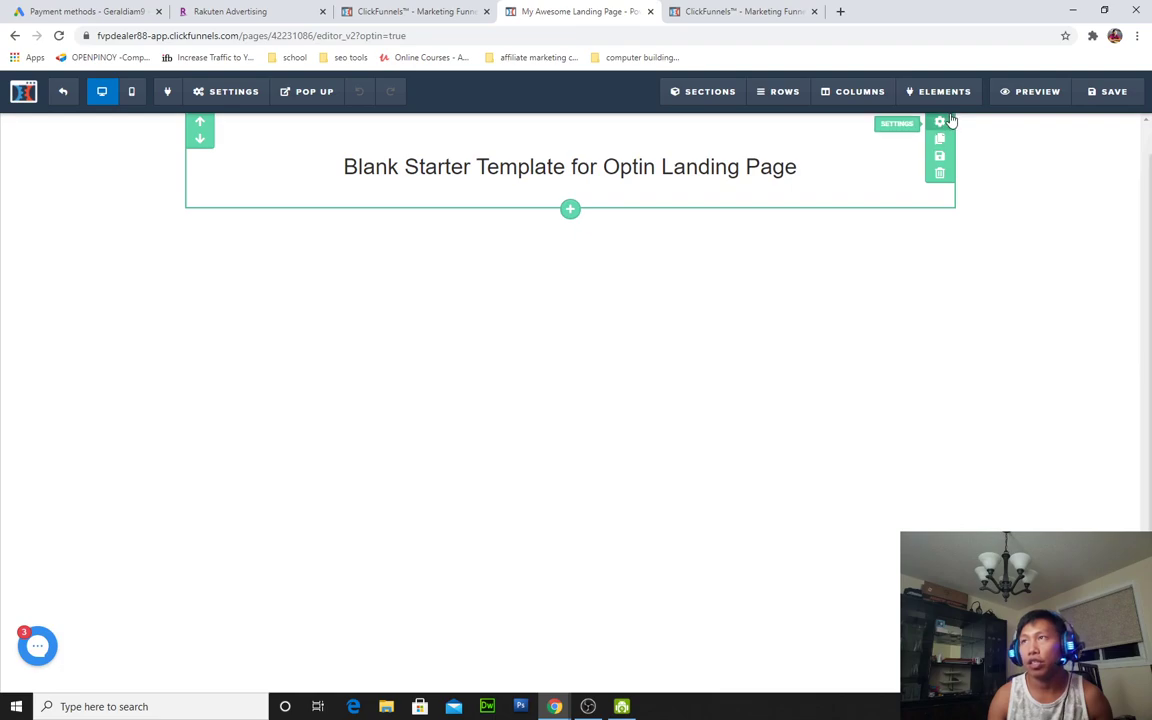
pyautogui.click(940, 176)
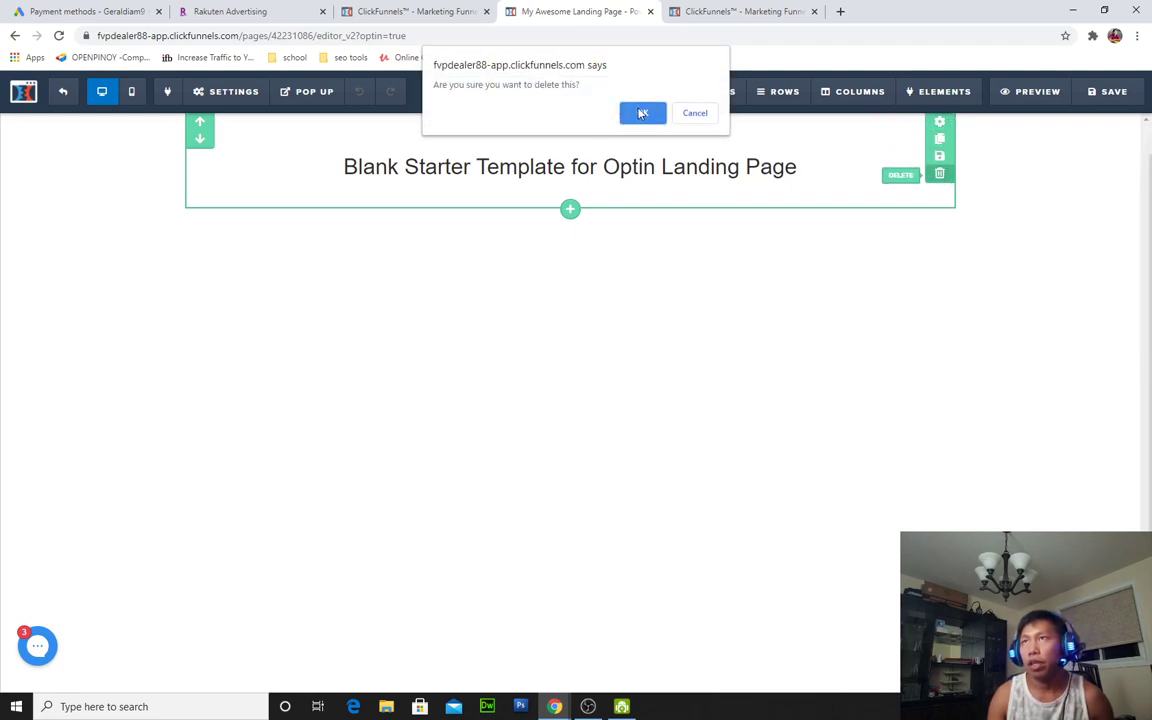
pyautogui.click(642, 113)
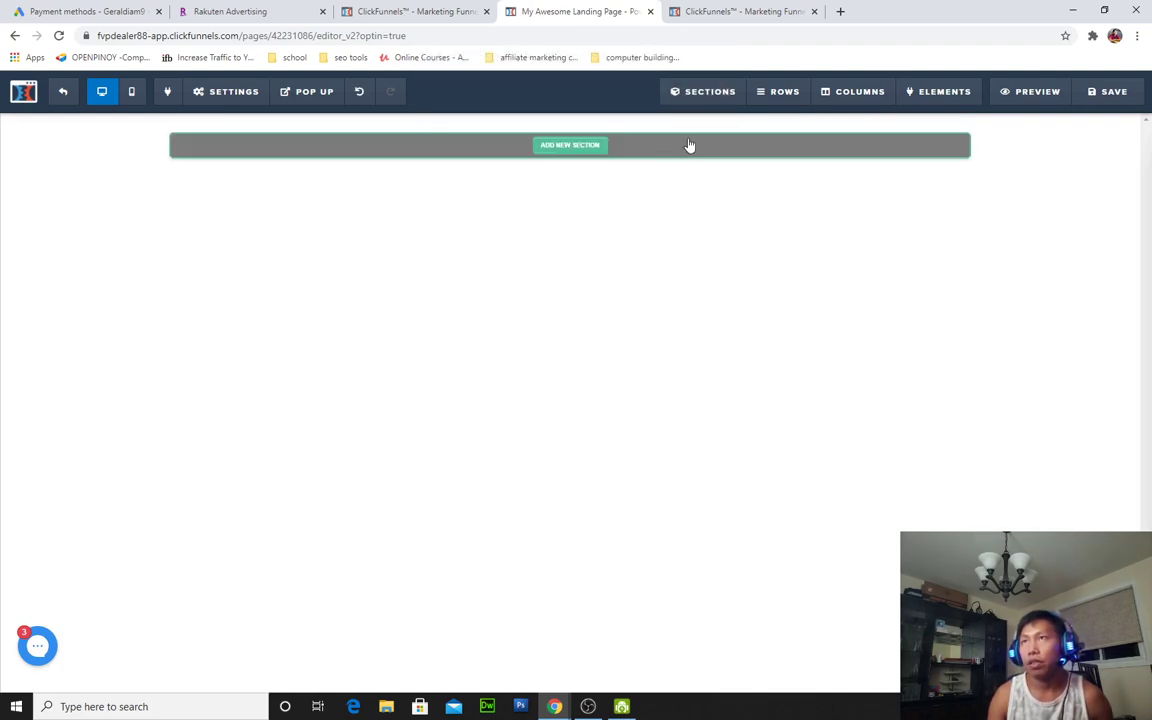
# Add a full-width section to the empty page and delete it again
pyautogui.click(568, 146)
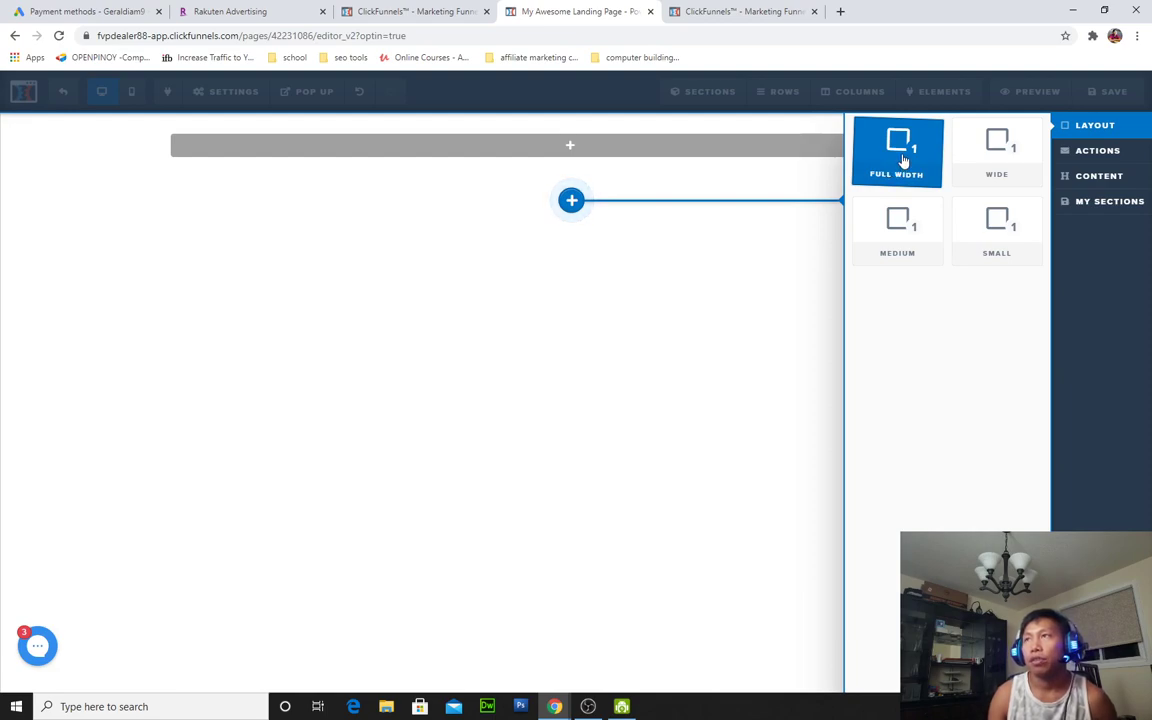
pyautogui.click(903, 160)
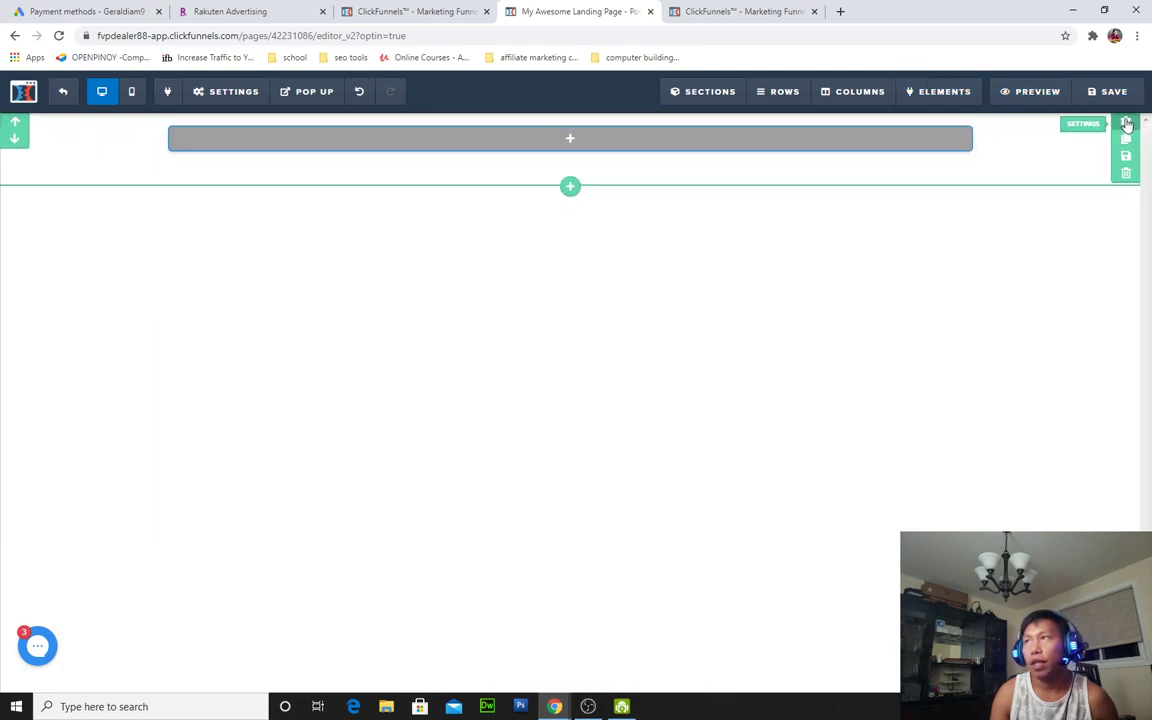
pyautogui.click(1126, 173)
pyautogui.click(643, 114)
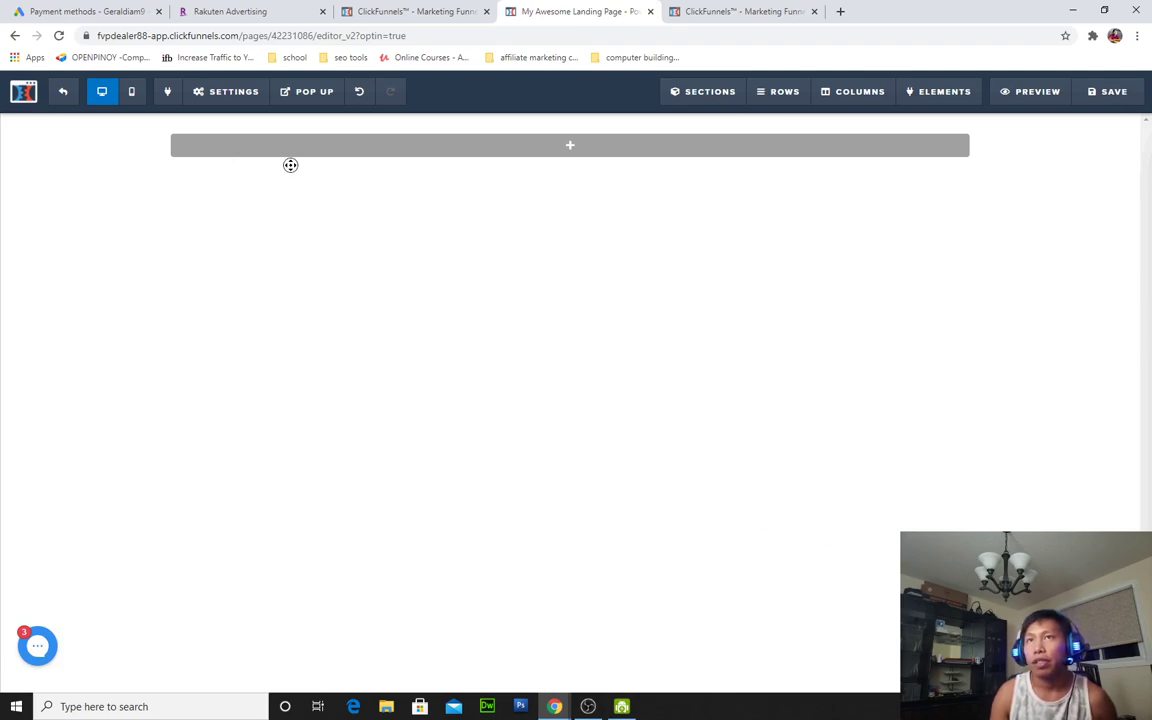
# Add a full-width section to the empty page and set its background color to blue
pyautogui.click(572, 147)
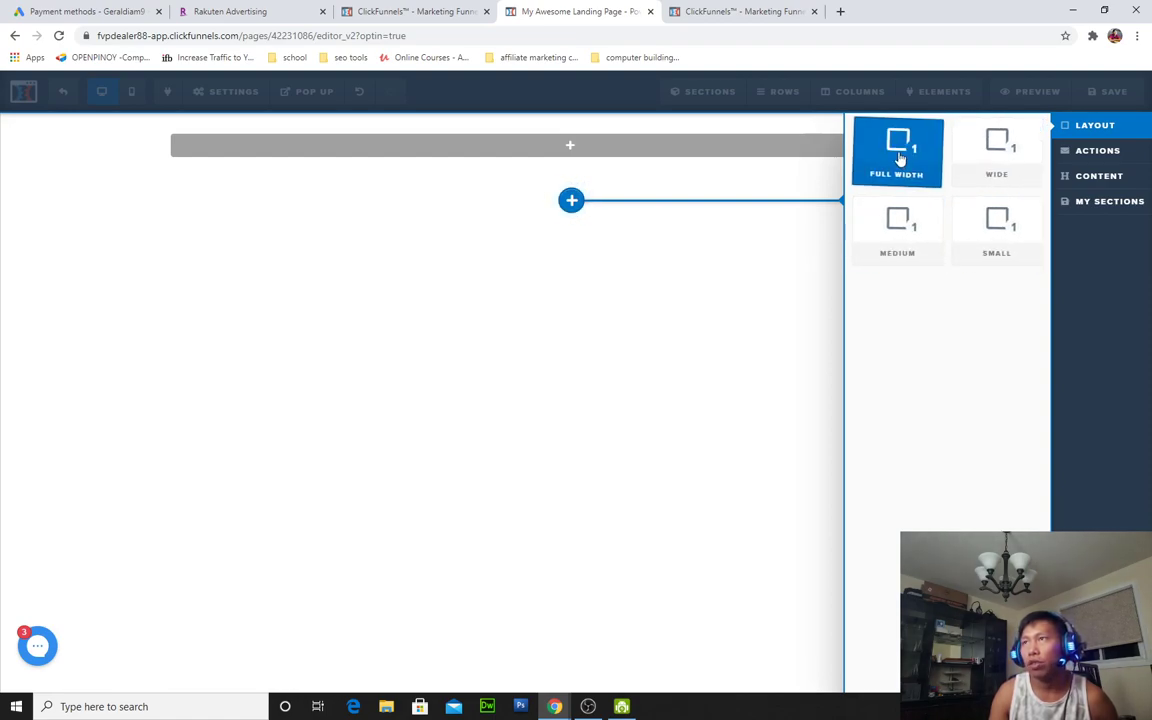
pyautogui.click(900, 158)
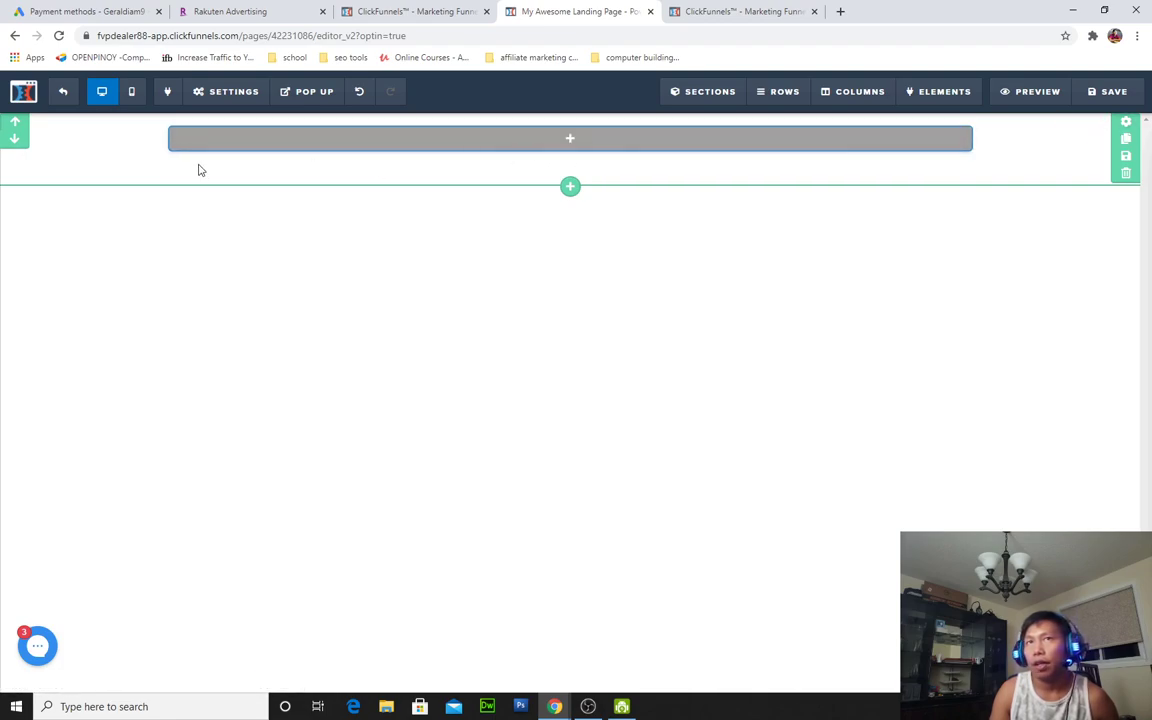
pyautogui.click(1125, 121)
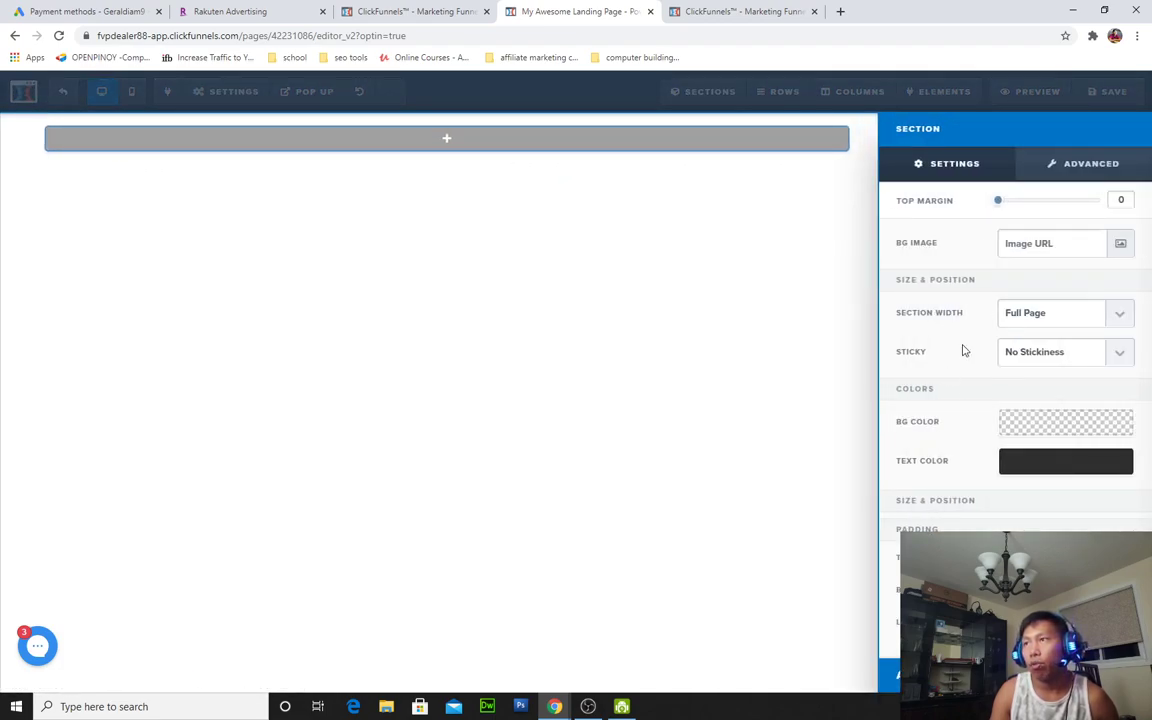
pyautogui.click(1025, 427)
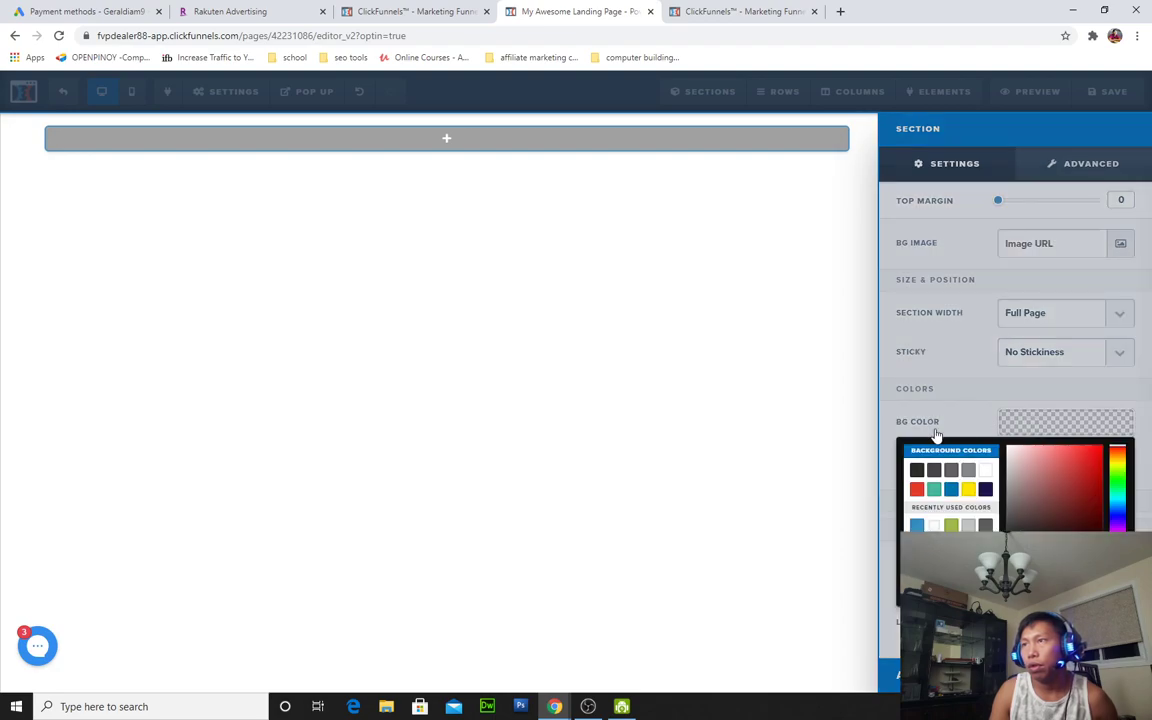
pyautogui.click(950, 490)
pyautogui.click(595, 452)
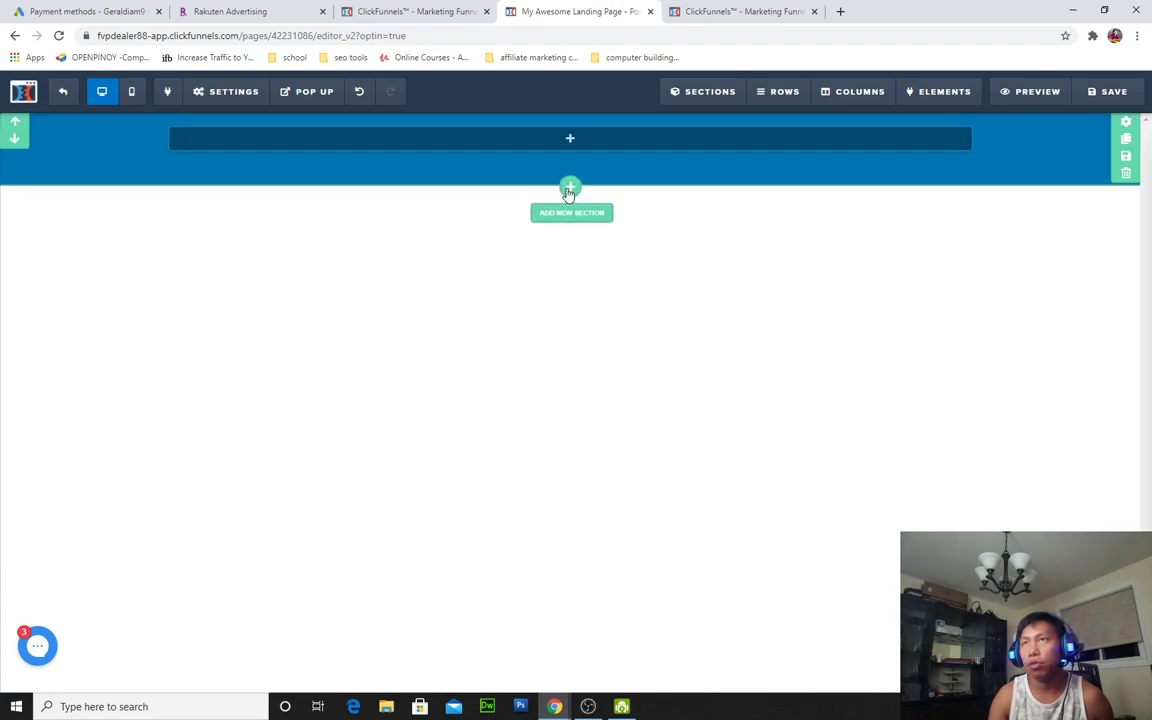
pyautogui.click(1126, 124)
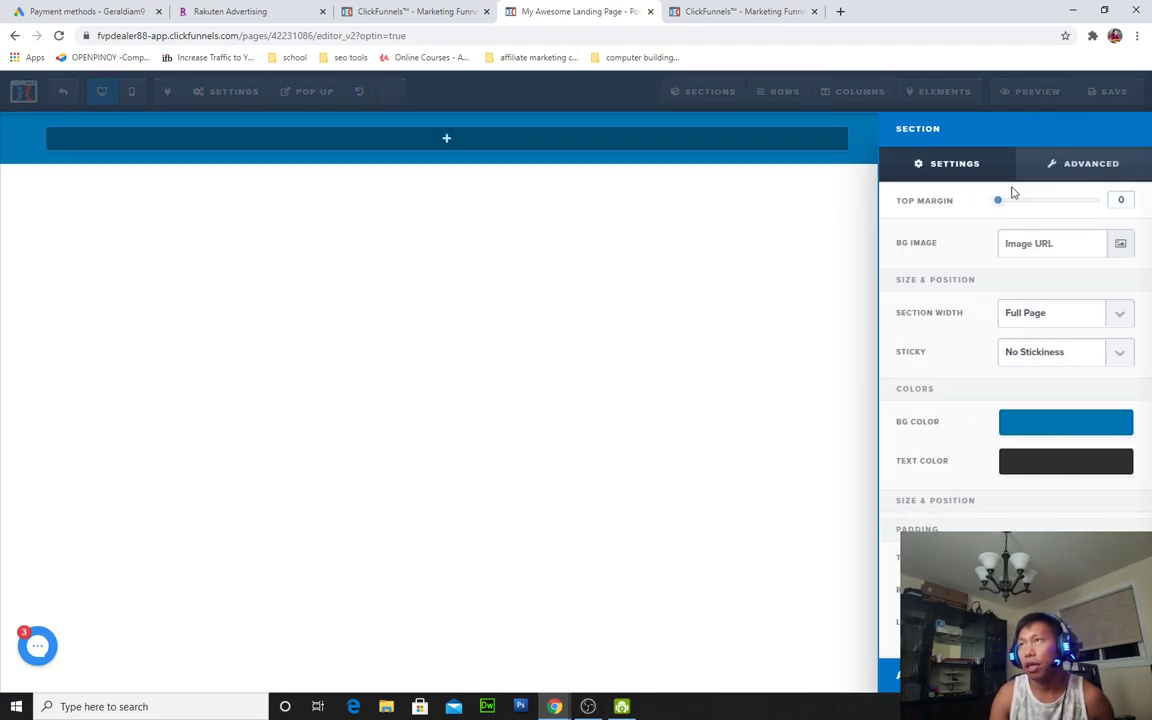
pyautogui.click(779, 342)
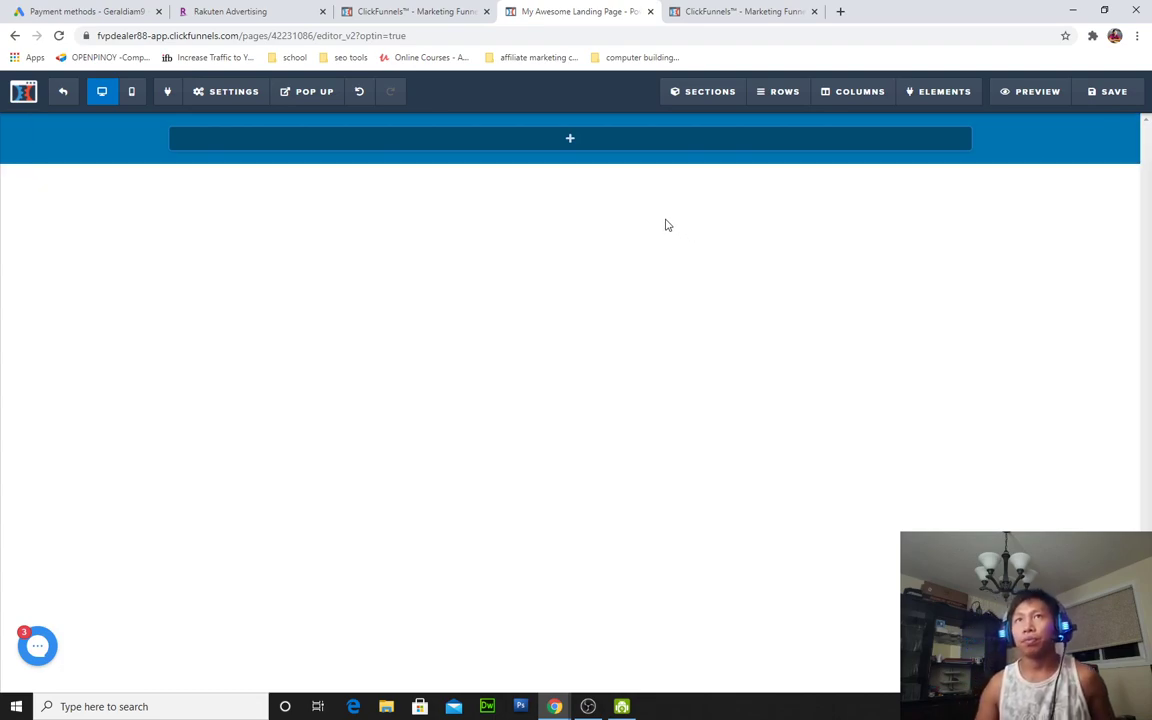
# Add a two-column row to the blue section and remove that row again
pyautogui.click(571, 139)
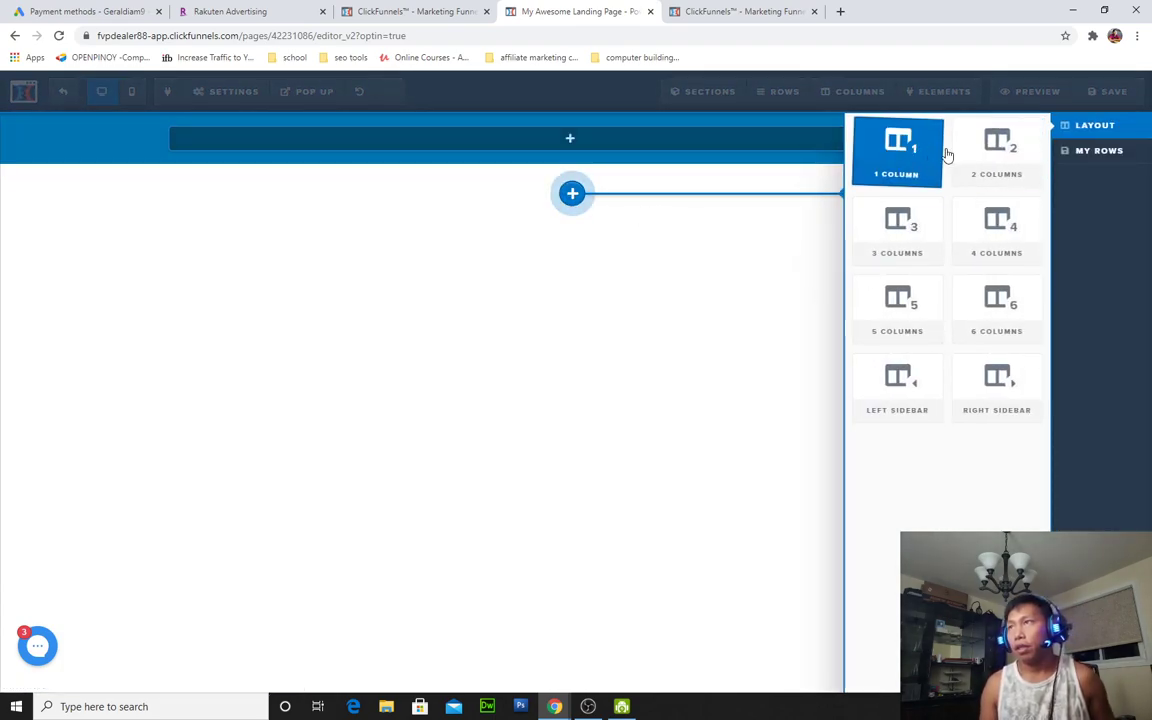
pyautogui.click(997, 148)
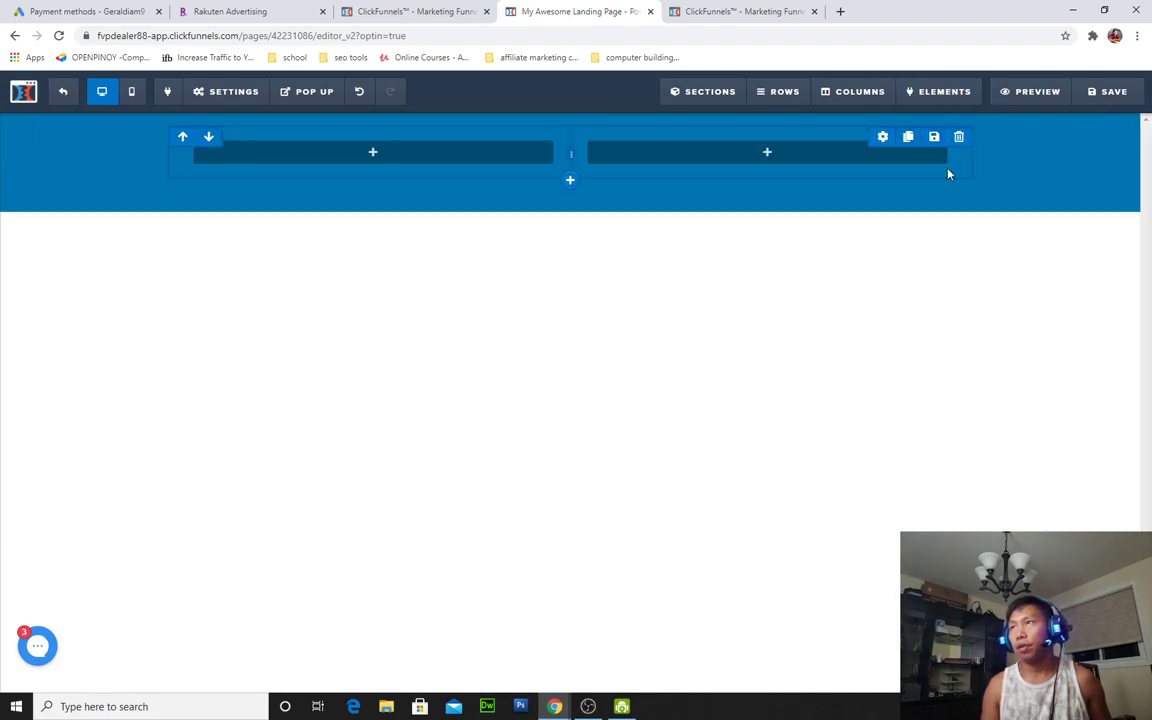
pyautogui.click(961, 143)
pyautogui.click(645, 113)
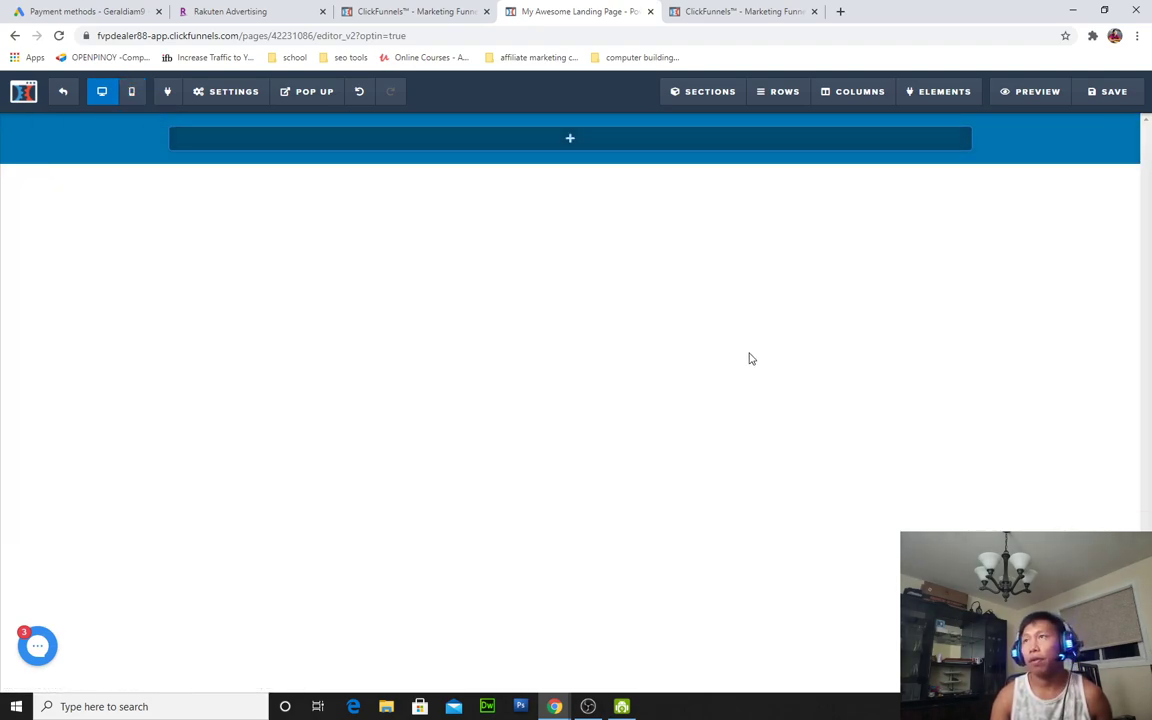
# Add a row with the 2 Columns layout inside the blue section
pyautogui.moveTo(613, 156)
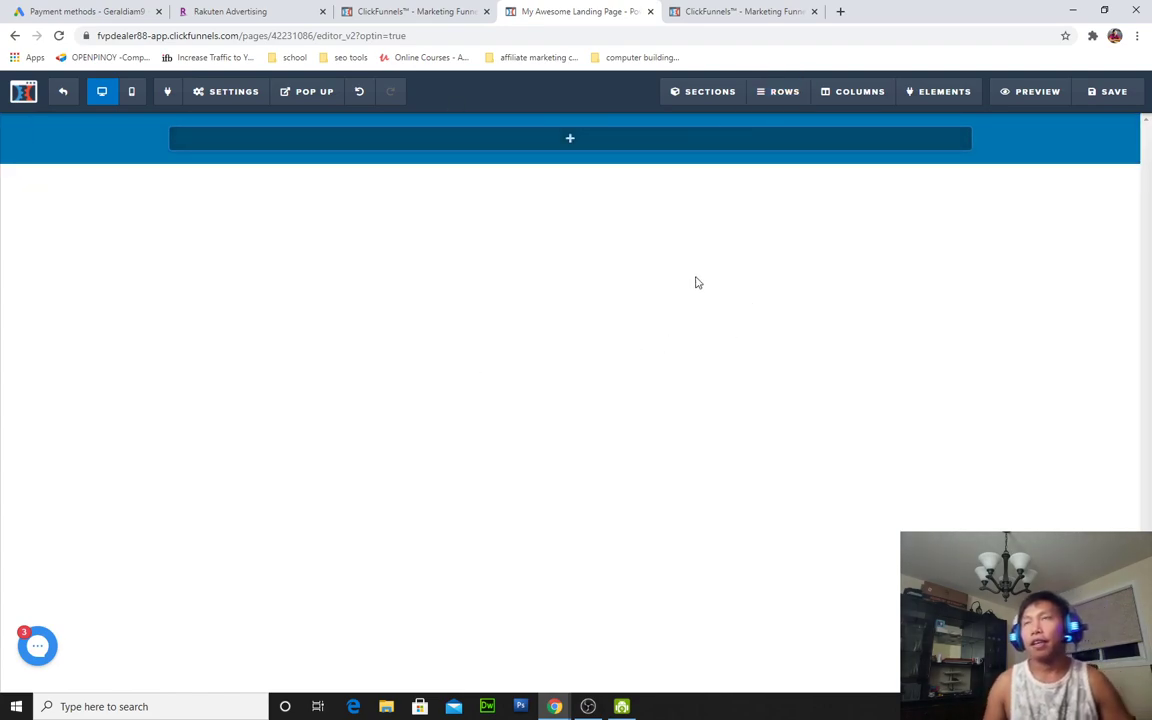
pyautogui.moveTo(571, 146)
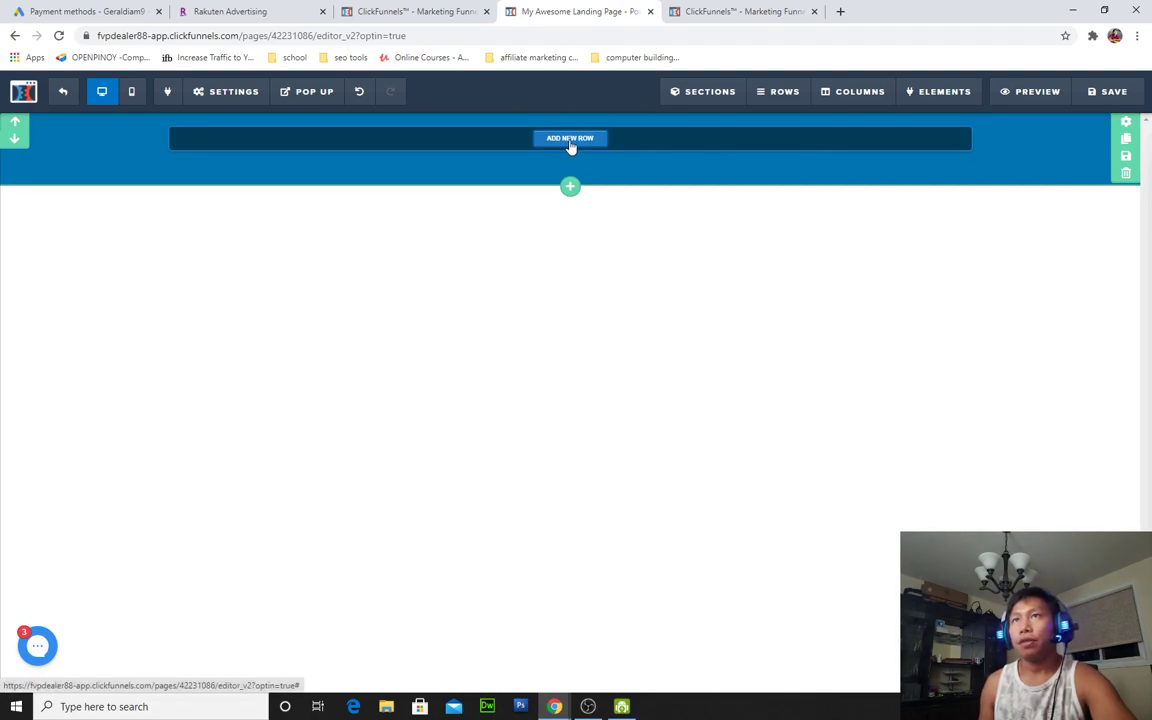
pyautogui.click(570, 140)
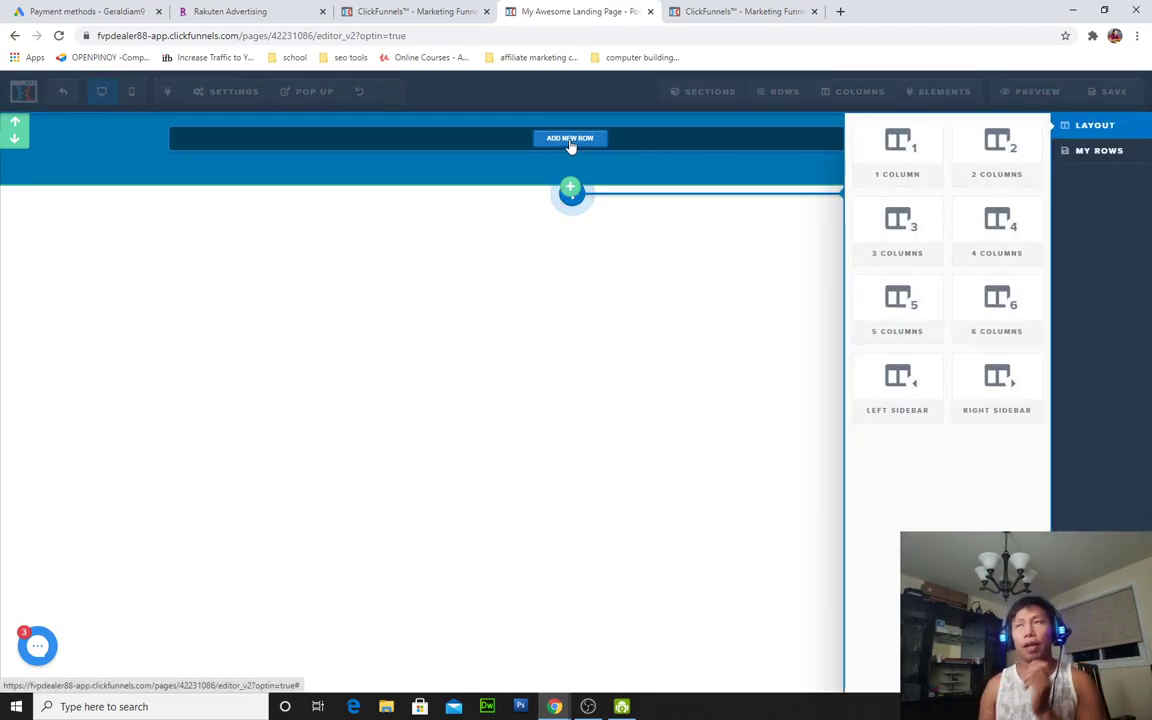
pyautogui.click(607, 374)
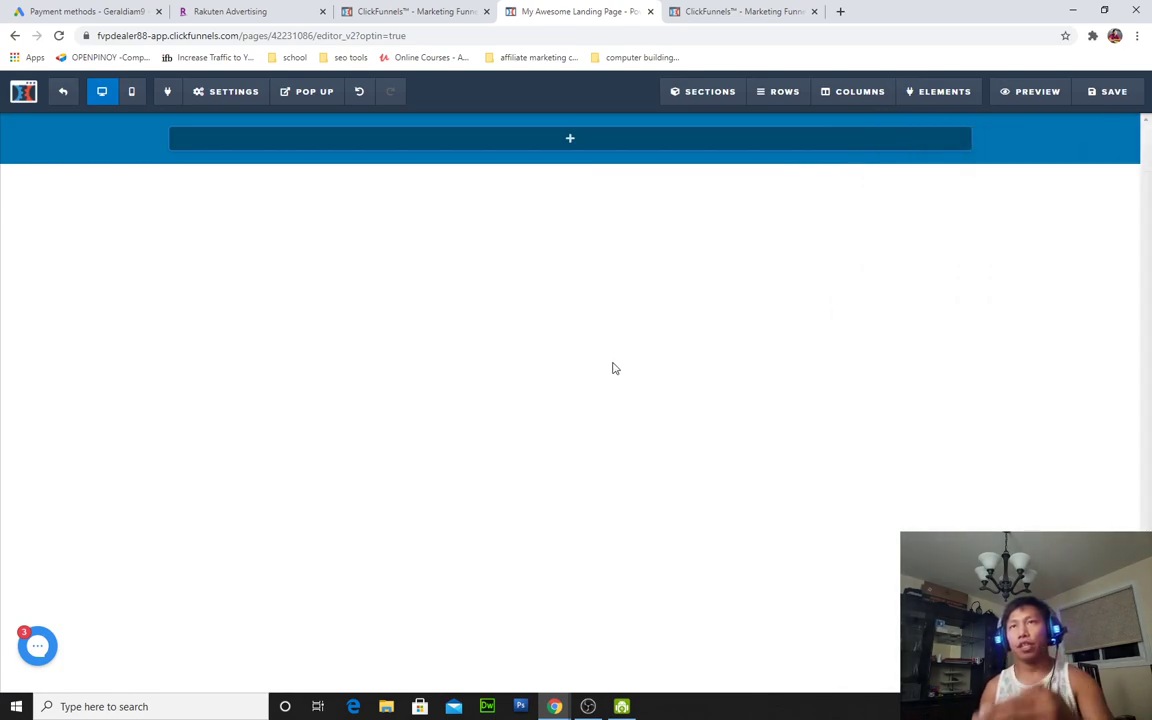
pyautogui.click(585, 141)
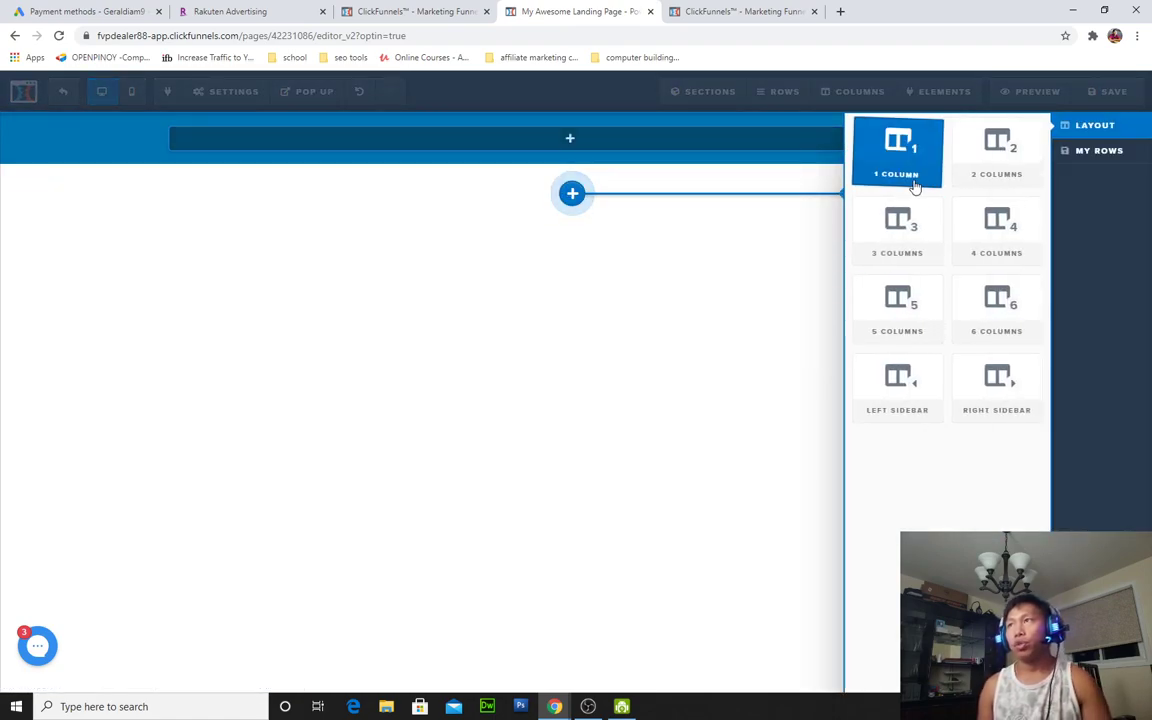
pyautogui.click(1003, 175)
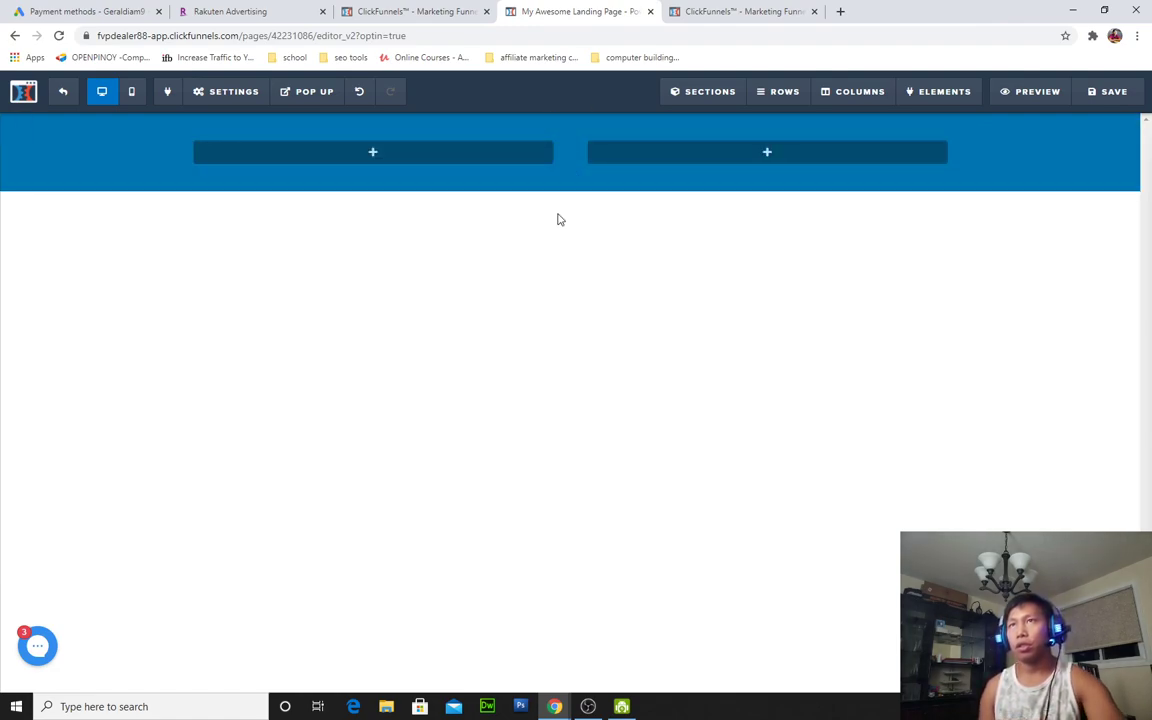
# Add an Image element to the row's first column and open the image library for its source
pyautogui.click(373, 152)
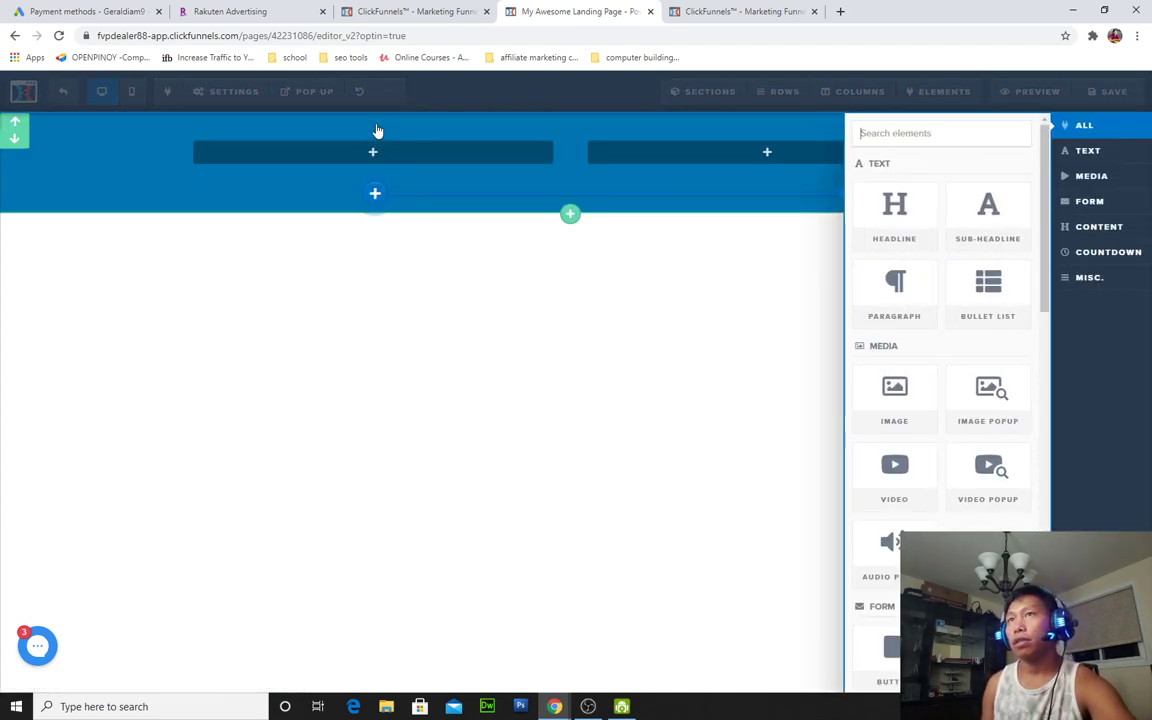
pyautogui.click(900, 416)
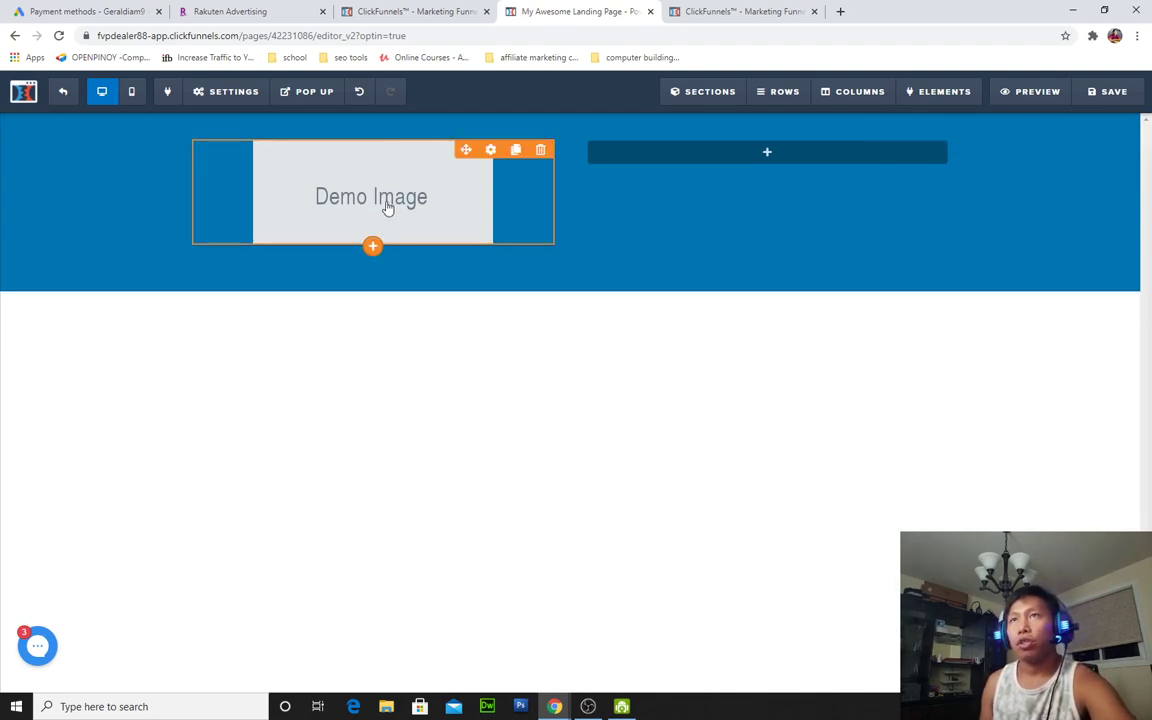
pyautogui.click(490, 149)
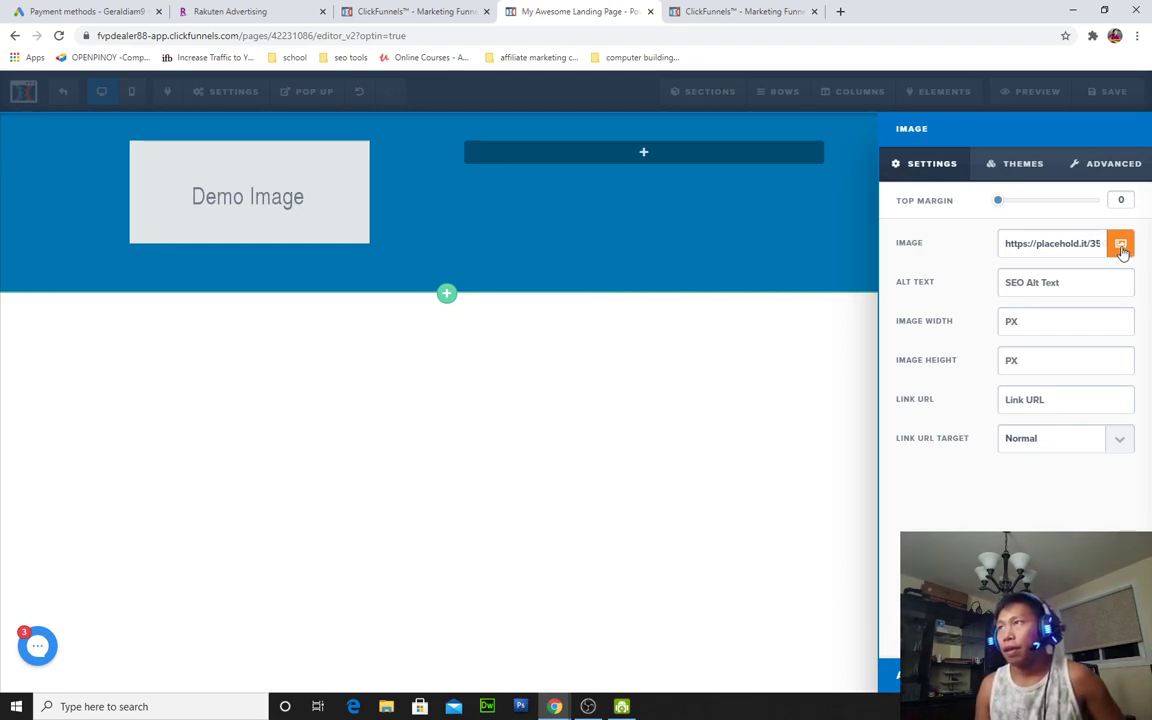
pyautogui.click(1121, 245)
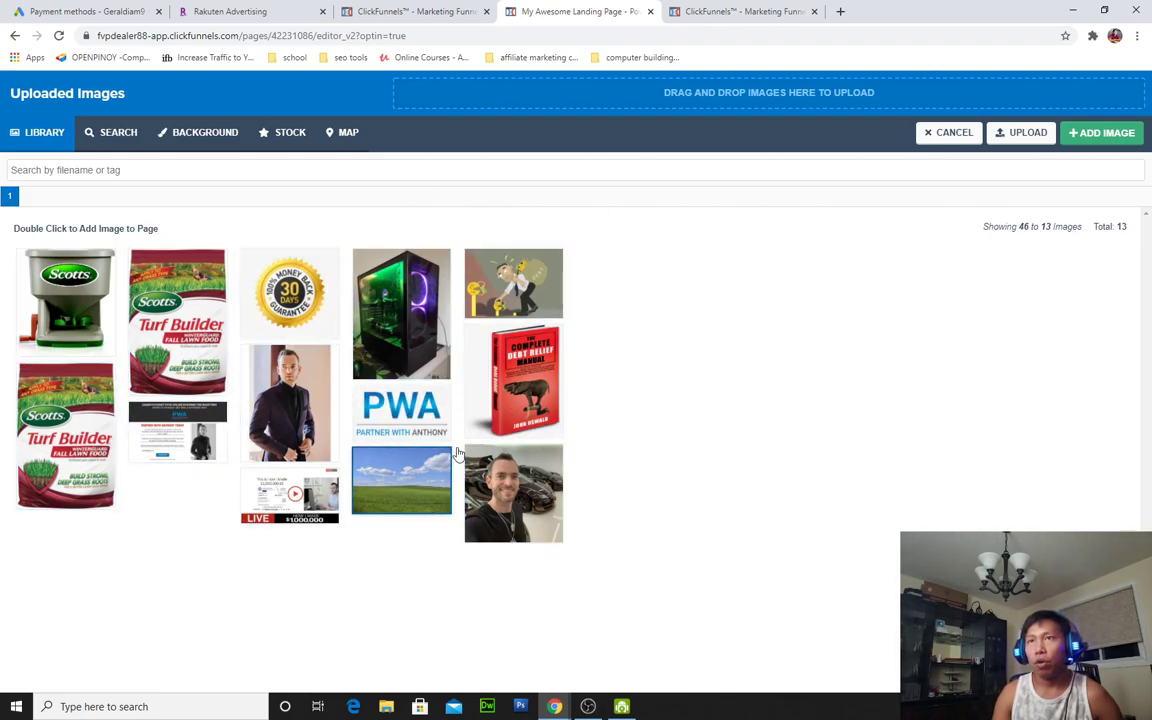
# Examine the image picker's upload option and its search, background, stock and map image sources
pyautogui.click(1024, 136)
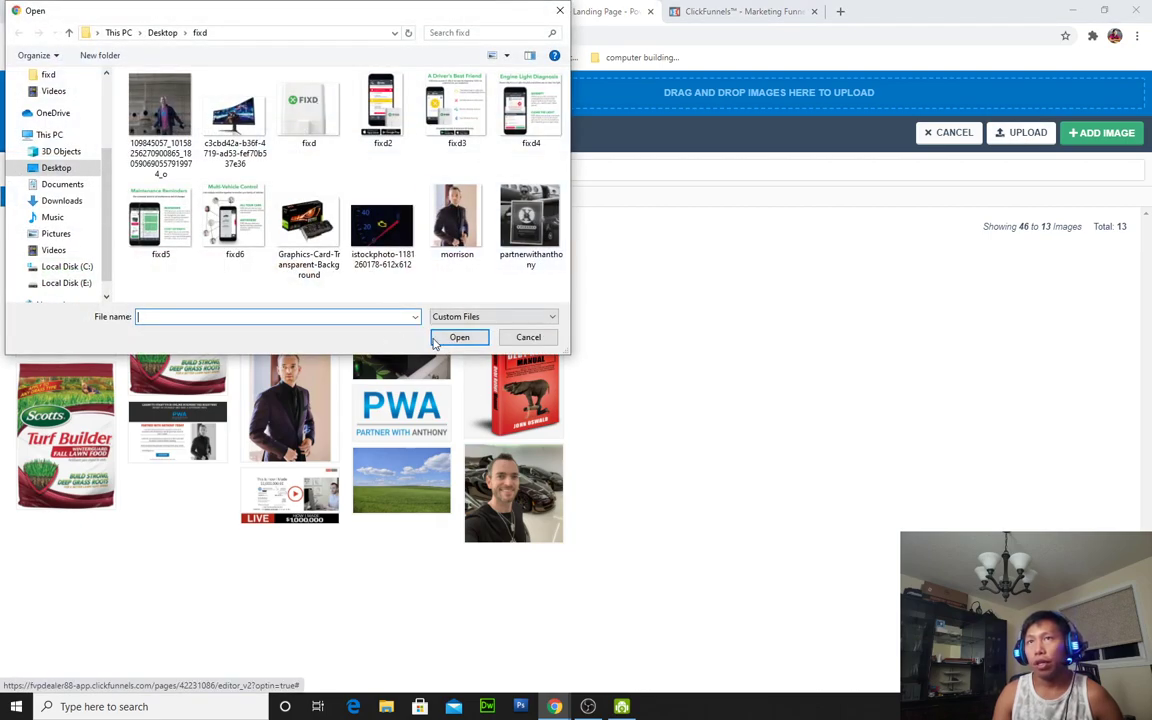
pyautogui.click(558, 11)
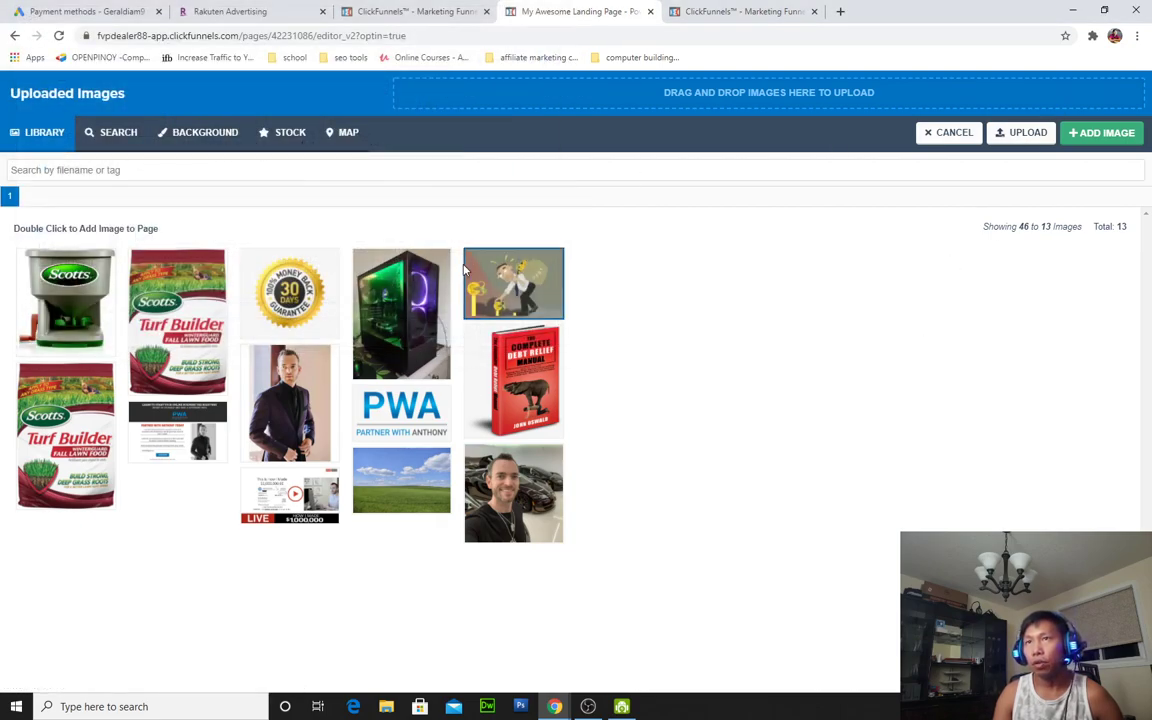
pyautogui.click(403, 424)
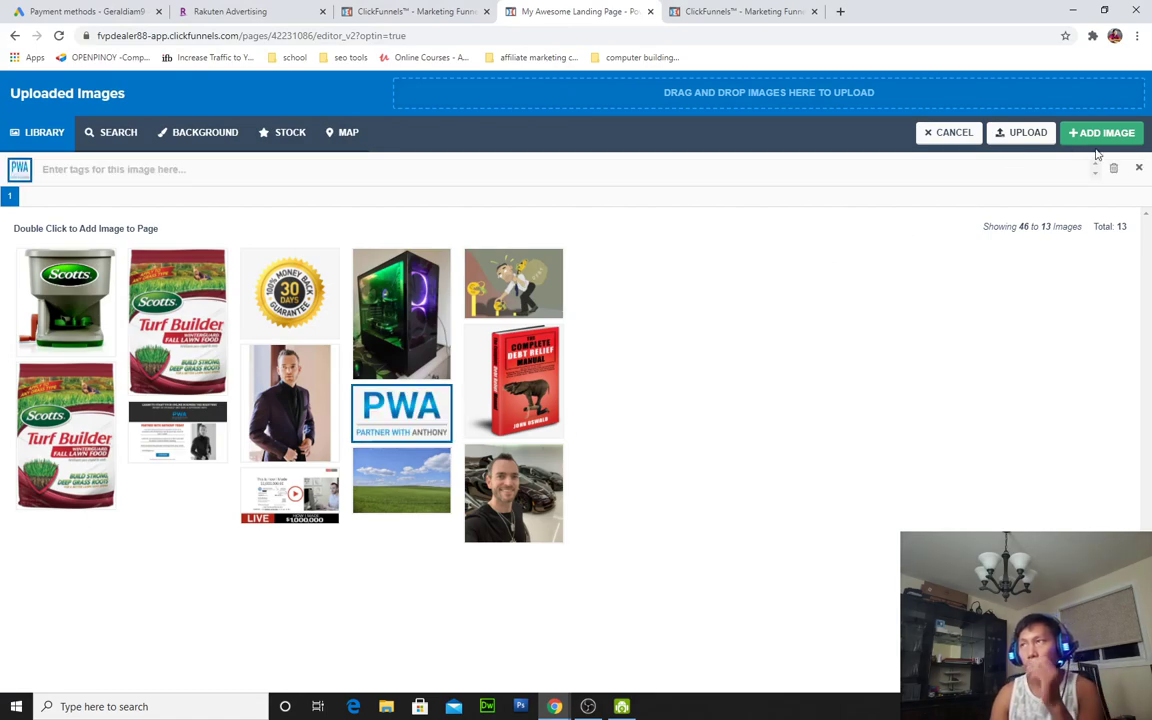
pyautogui.click(114, 139)
pyautogui.click(120, 270)
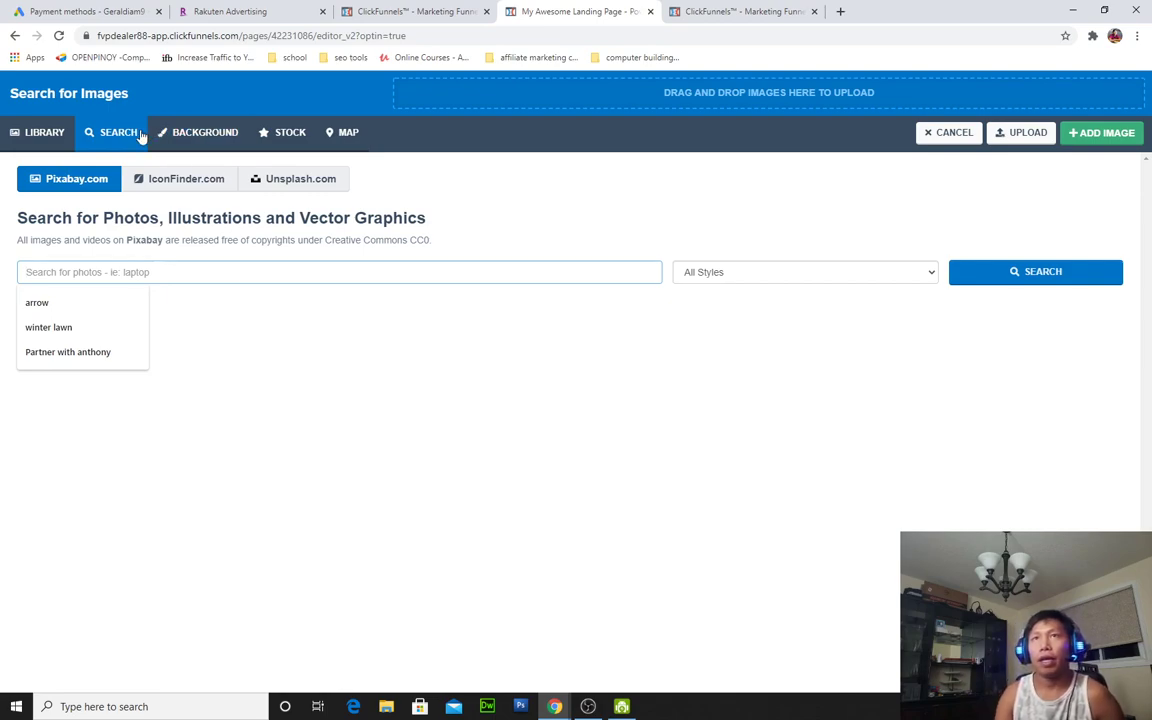
pyautogui.click(202, 140)
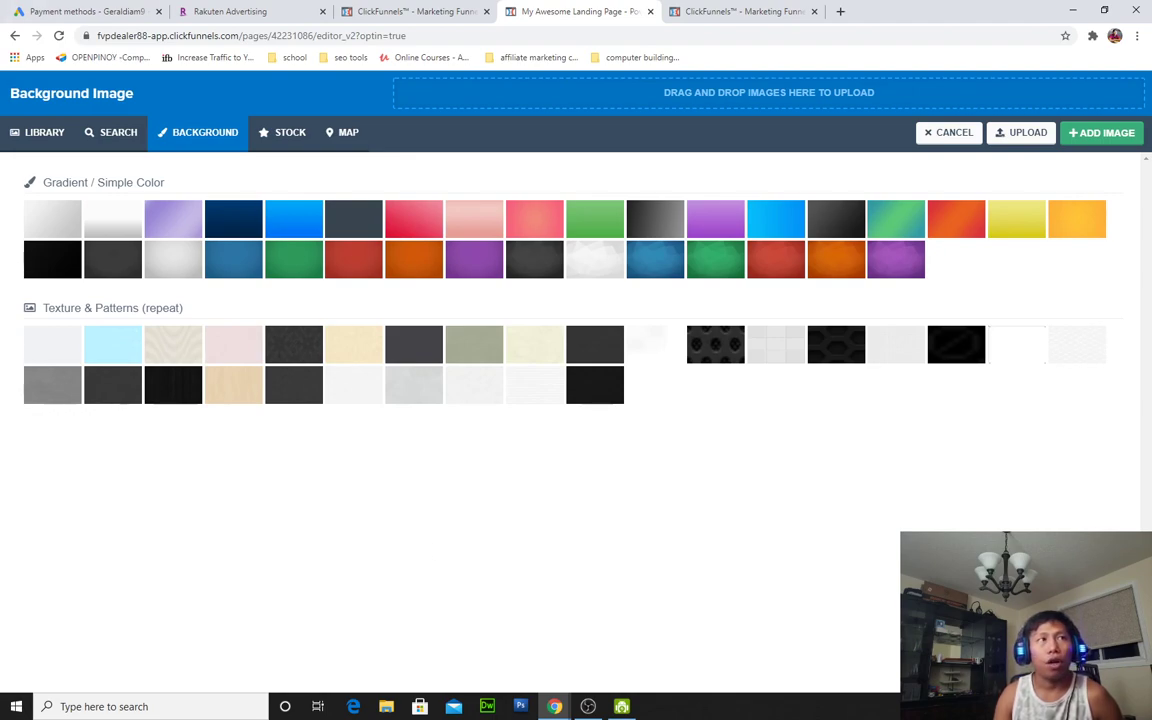
pyautogui.click(288, 142)
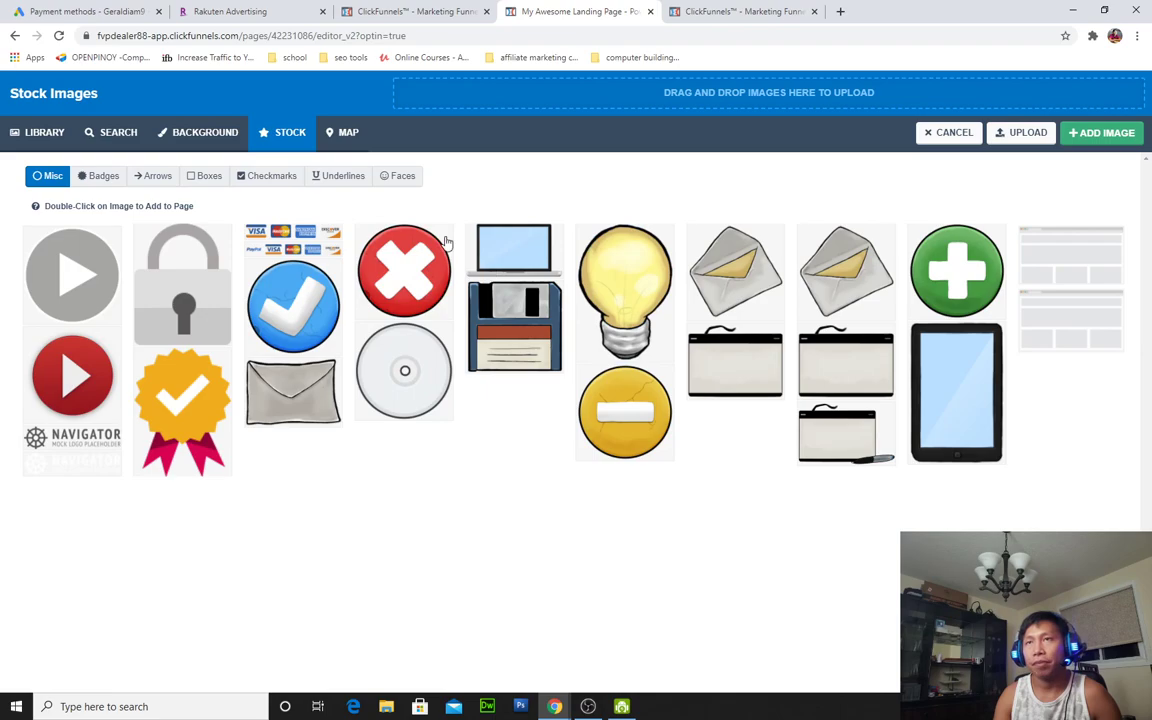
pyautogui.click(346, 137)
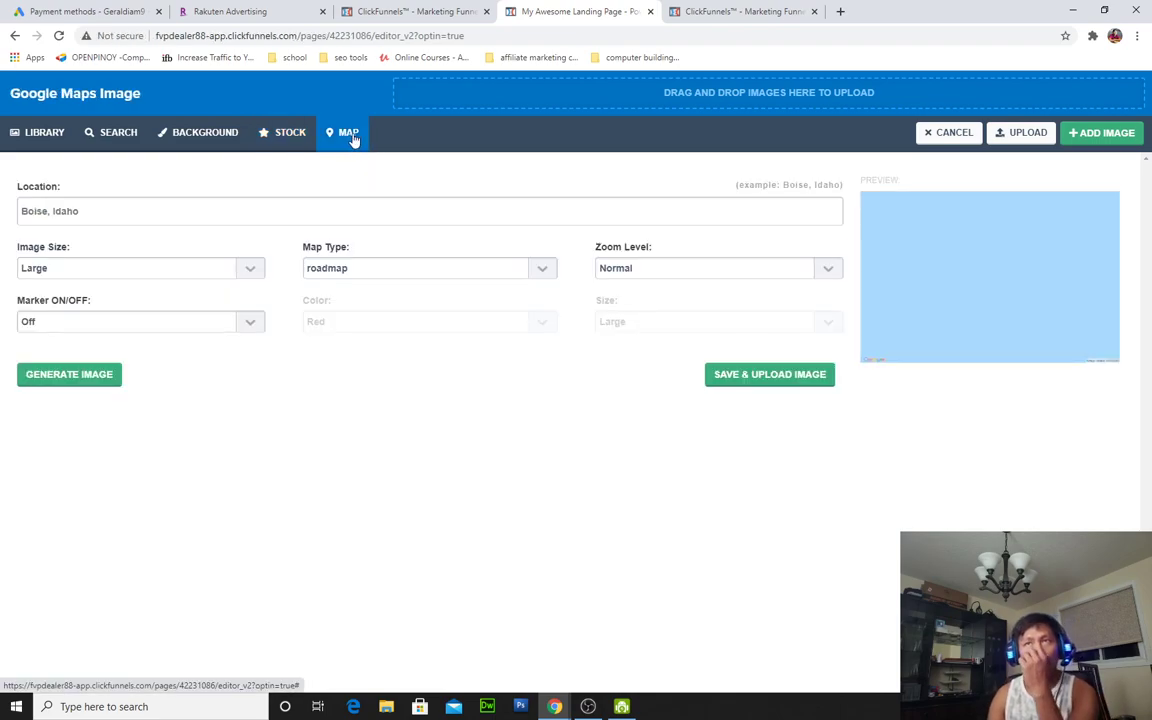
# Replace the demo image in the first column with the PWA logo from the uploaded images library
pyautogui.click(45, 140)
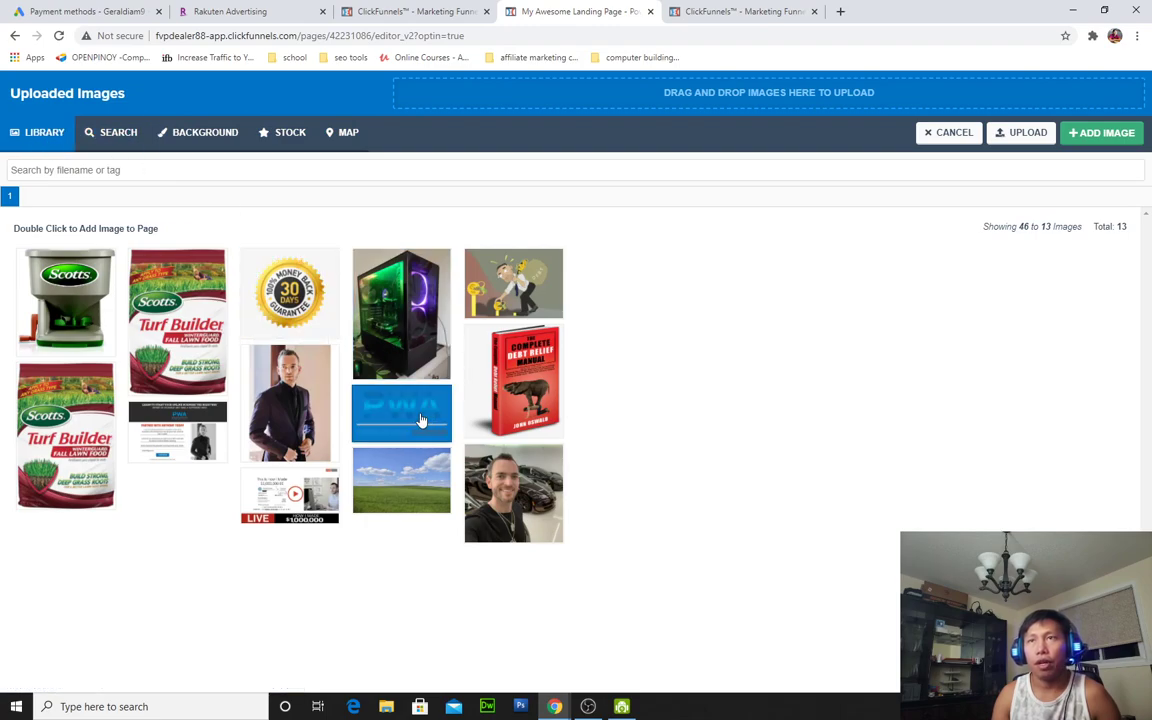
pyautogui.click(369, 382)
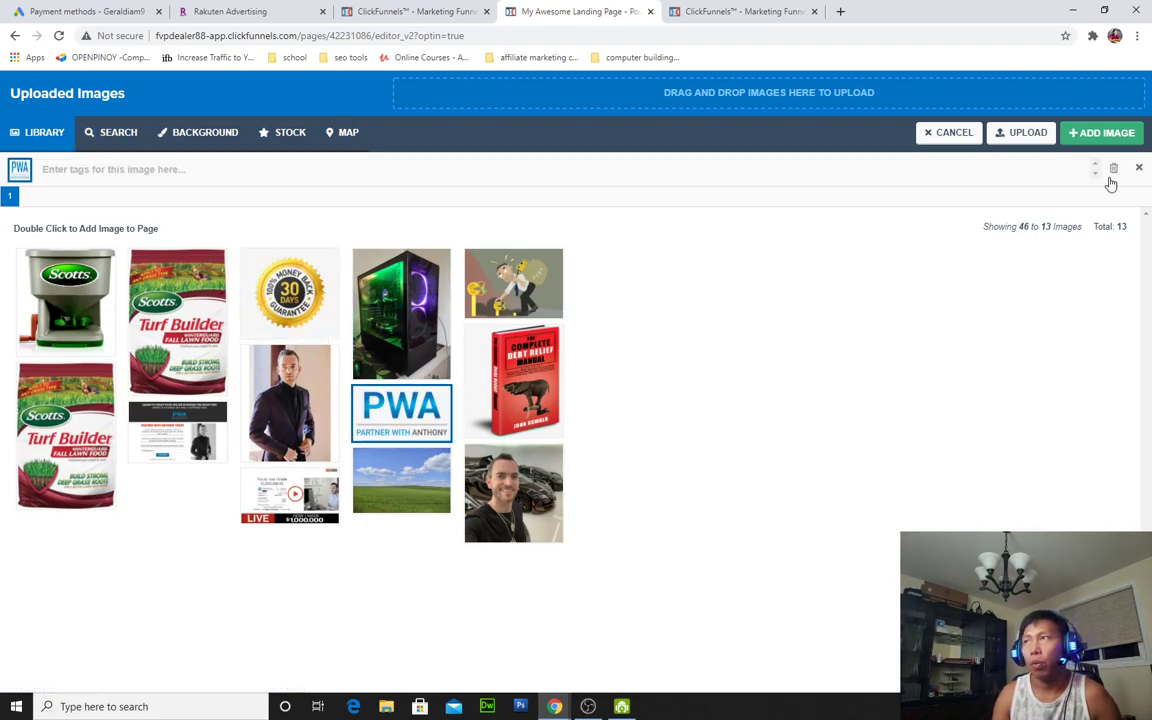
pyautogui.click(1104, 133)
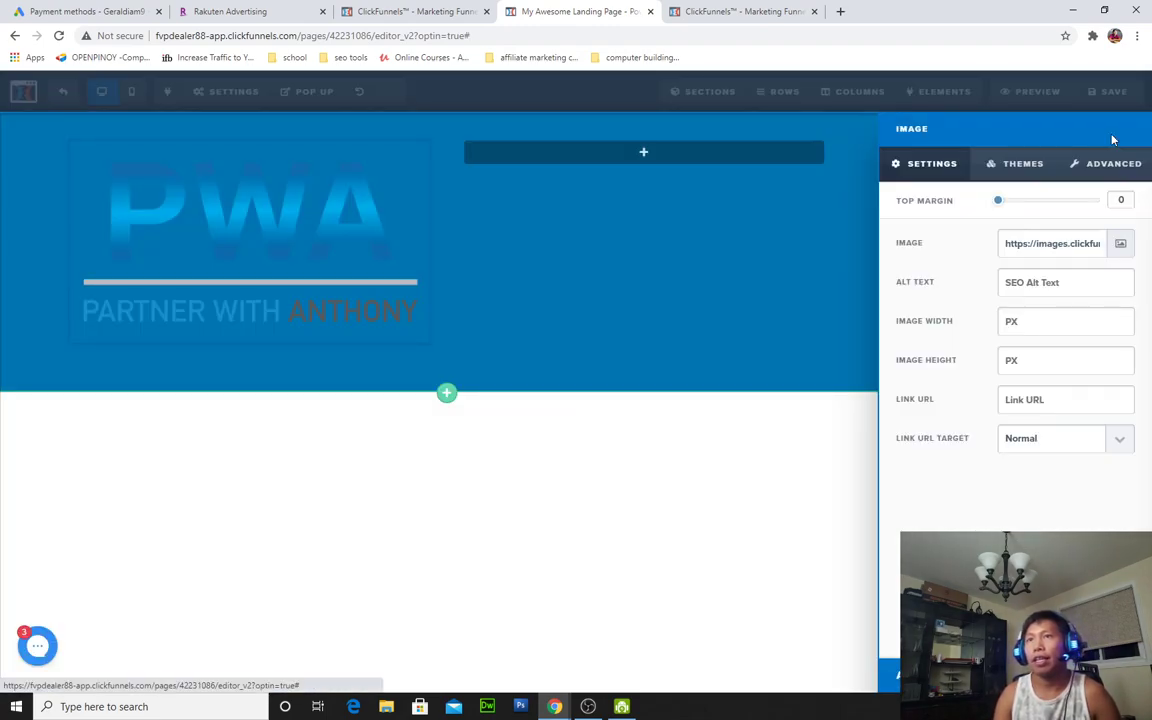
pyautogui.click(559, 541)
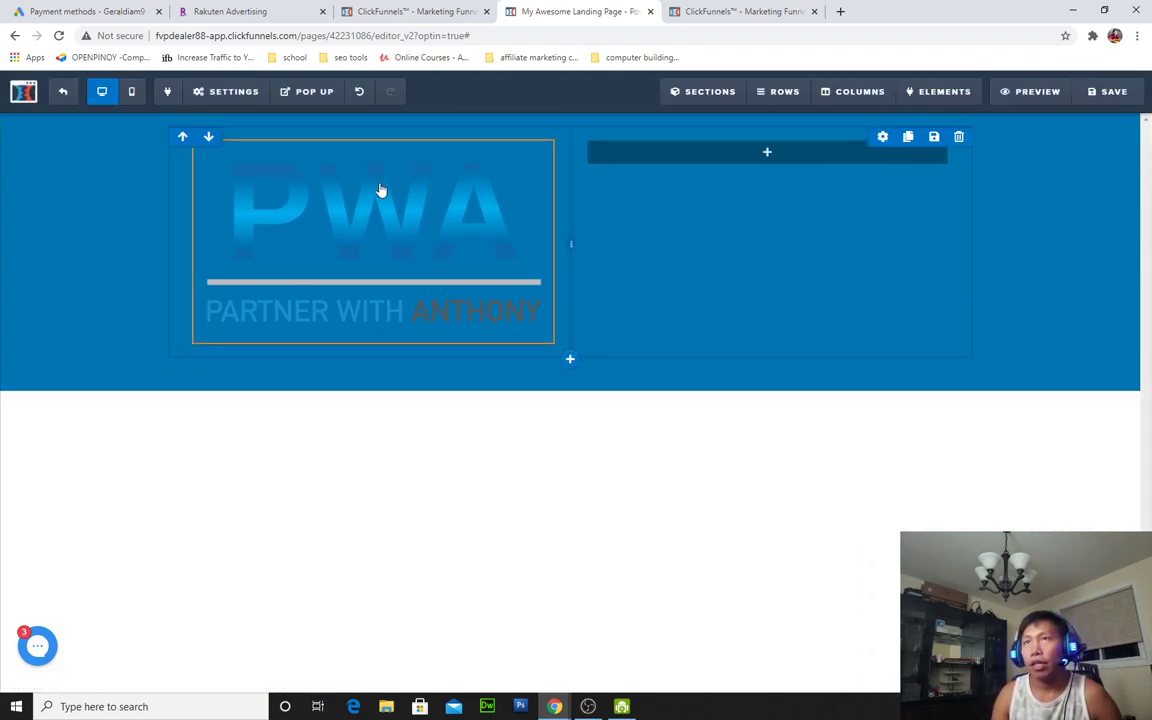
pyautogui.moveTo(363, 242)
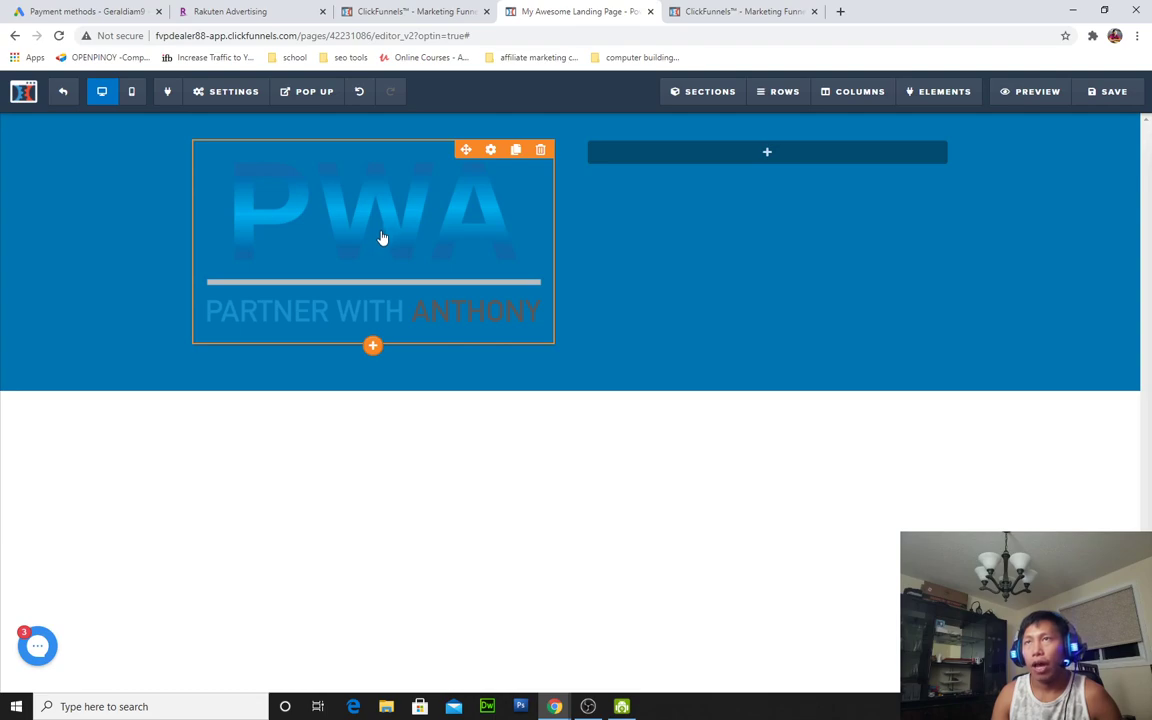
# Set the PWA logo's image width to 300 px
pyautogui.click(490, 151)
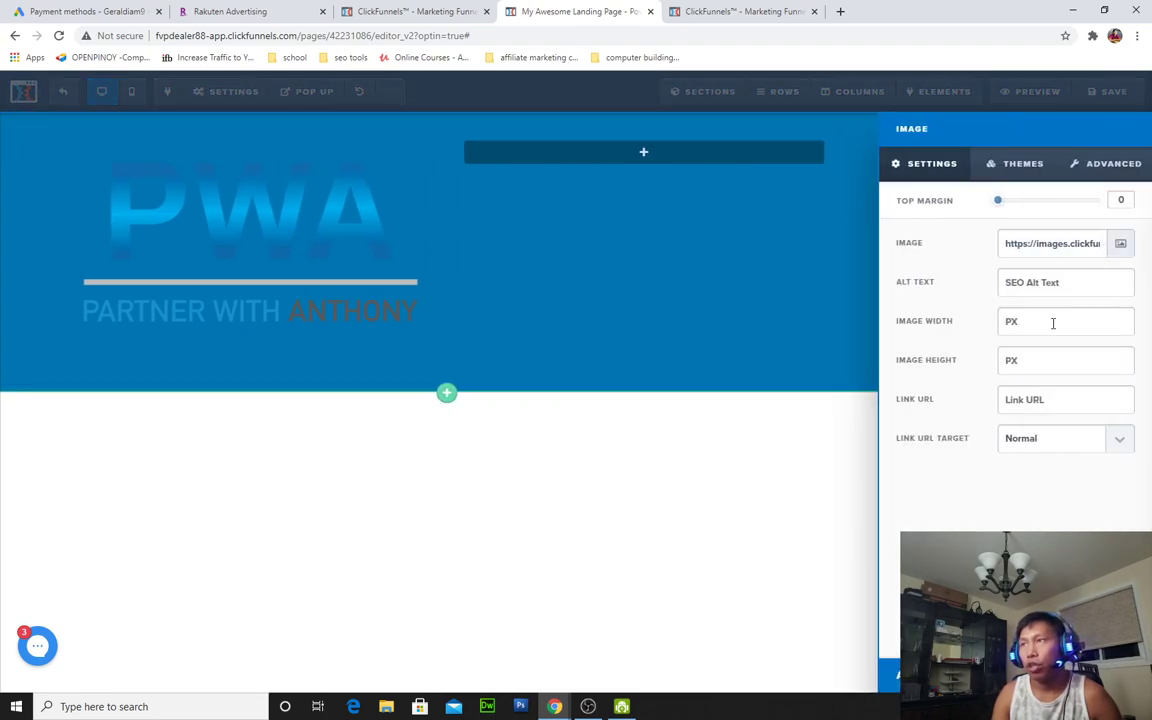
pyautogui.click(941, 319)
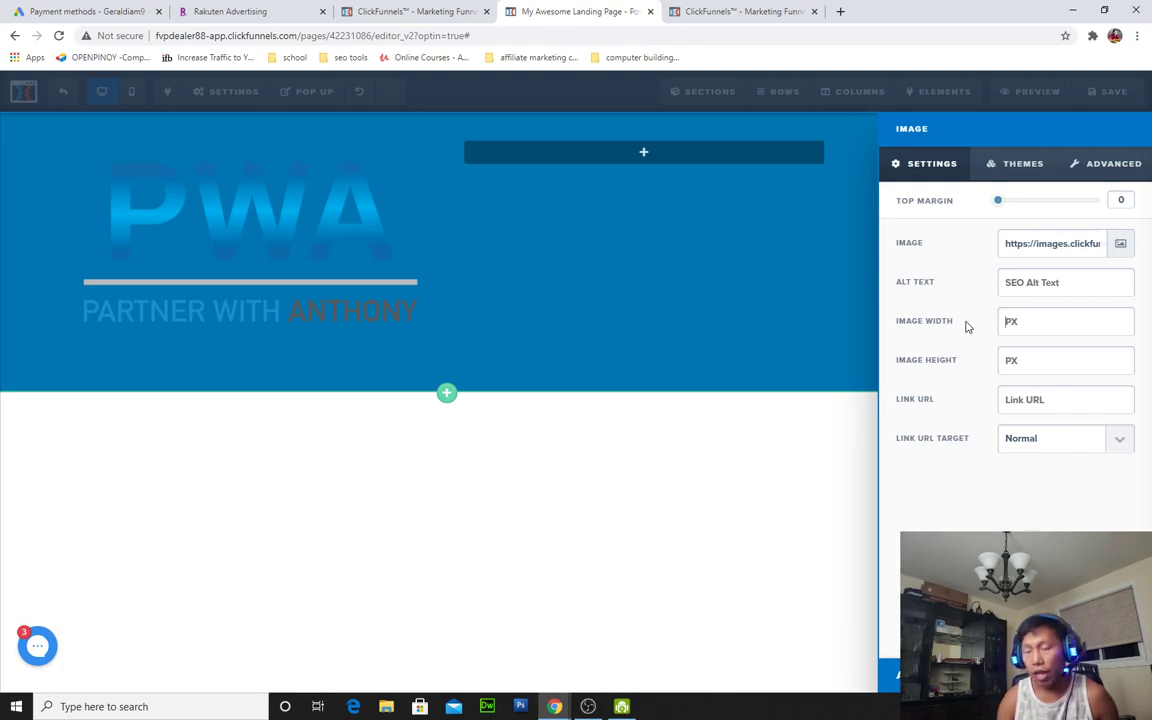
pyautogui.write('200')
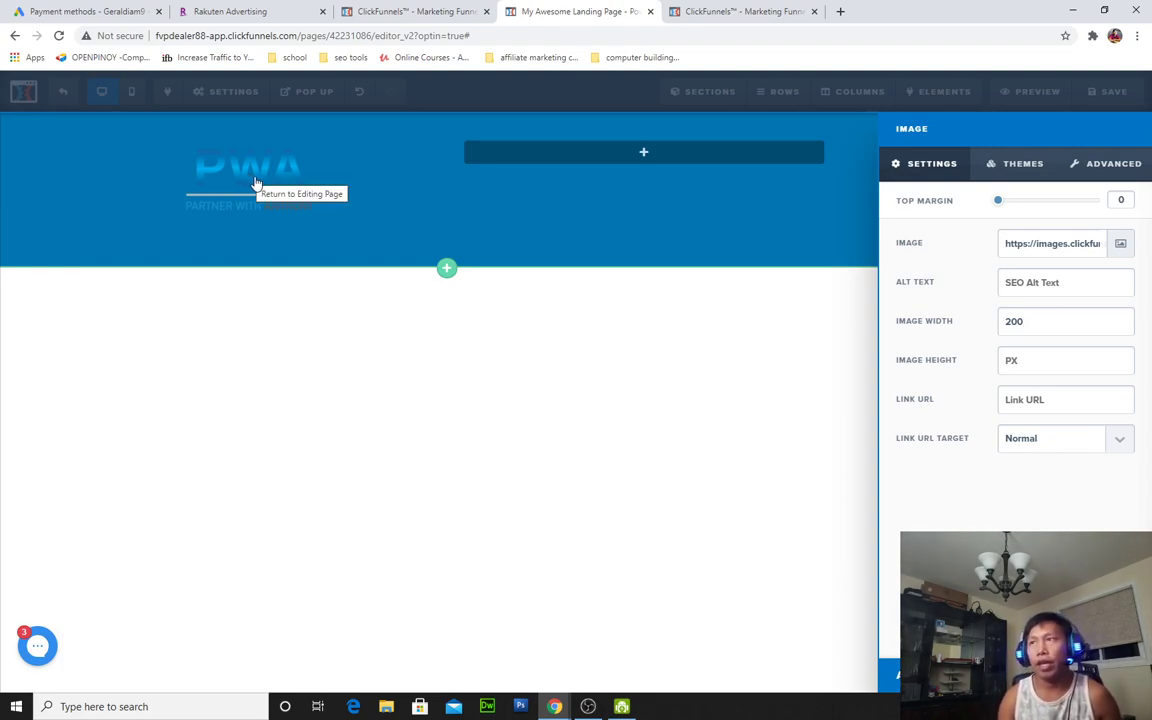
pyautogui.moveTo(1033, 320); pyautogui.dragTo(969, 324)
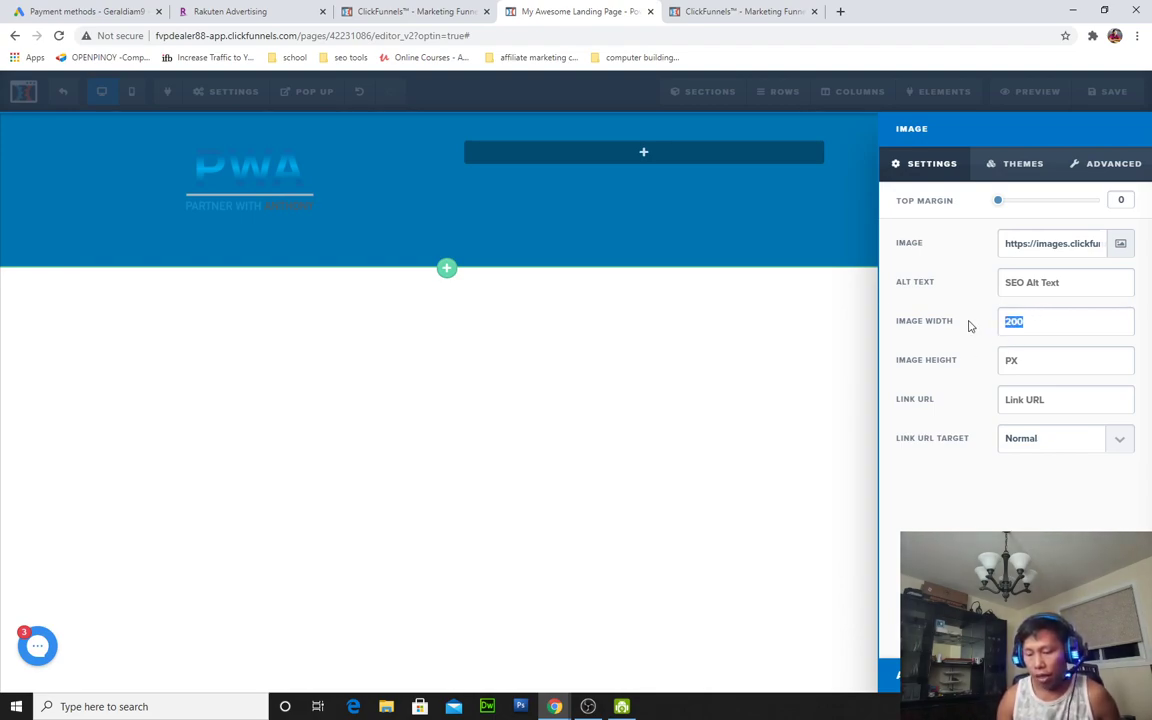
pyautogui.write('300')
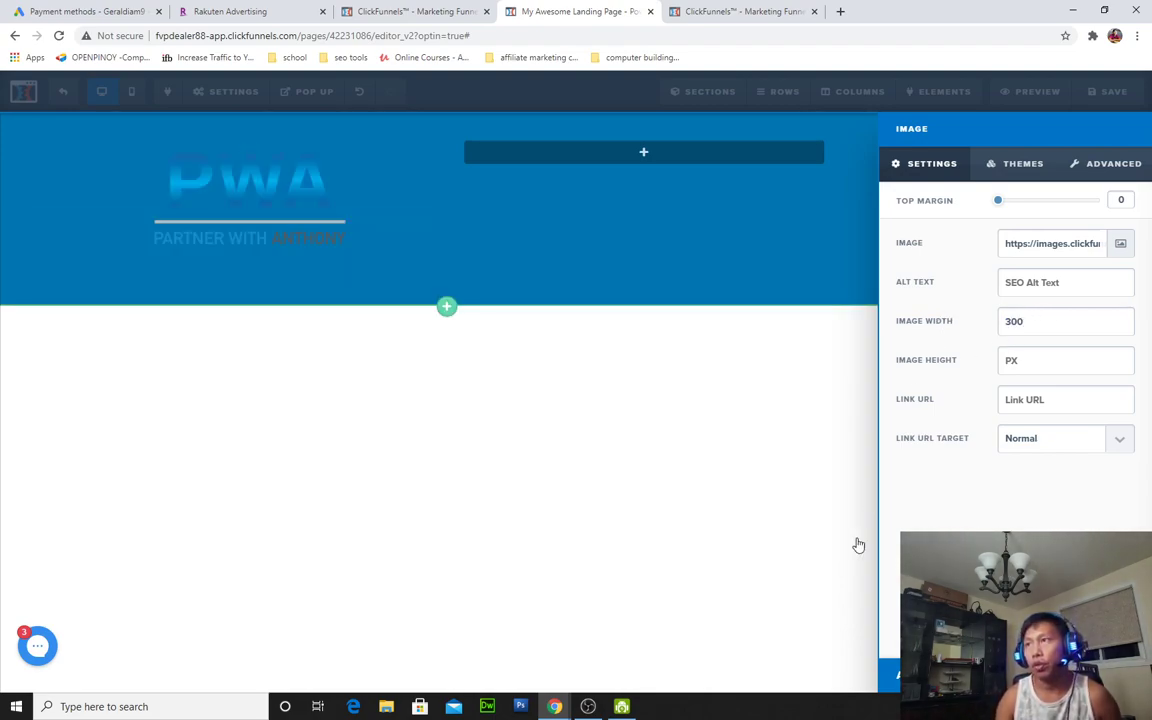
pyautogui.click(857, 579)
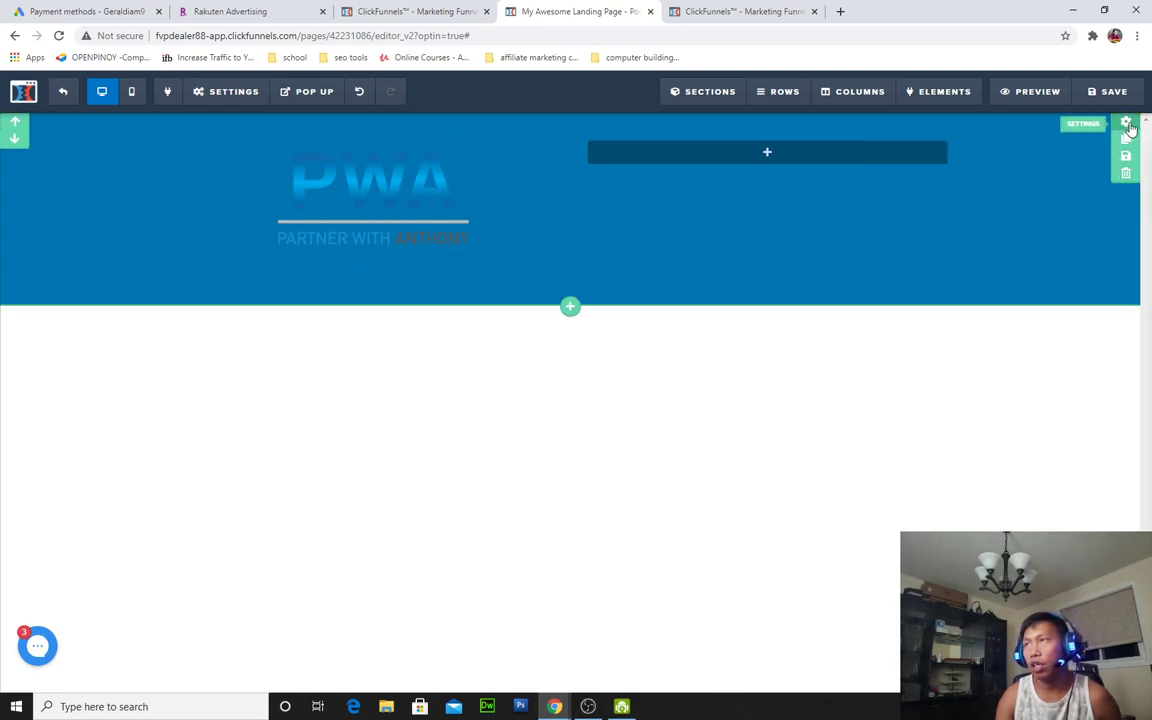
# Change the header section's background color to a pale light blue so the logo stands out
pyautogui.click(1127, 124)
pyautogui.click(1012, 426)
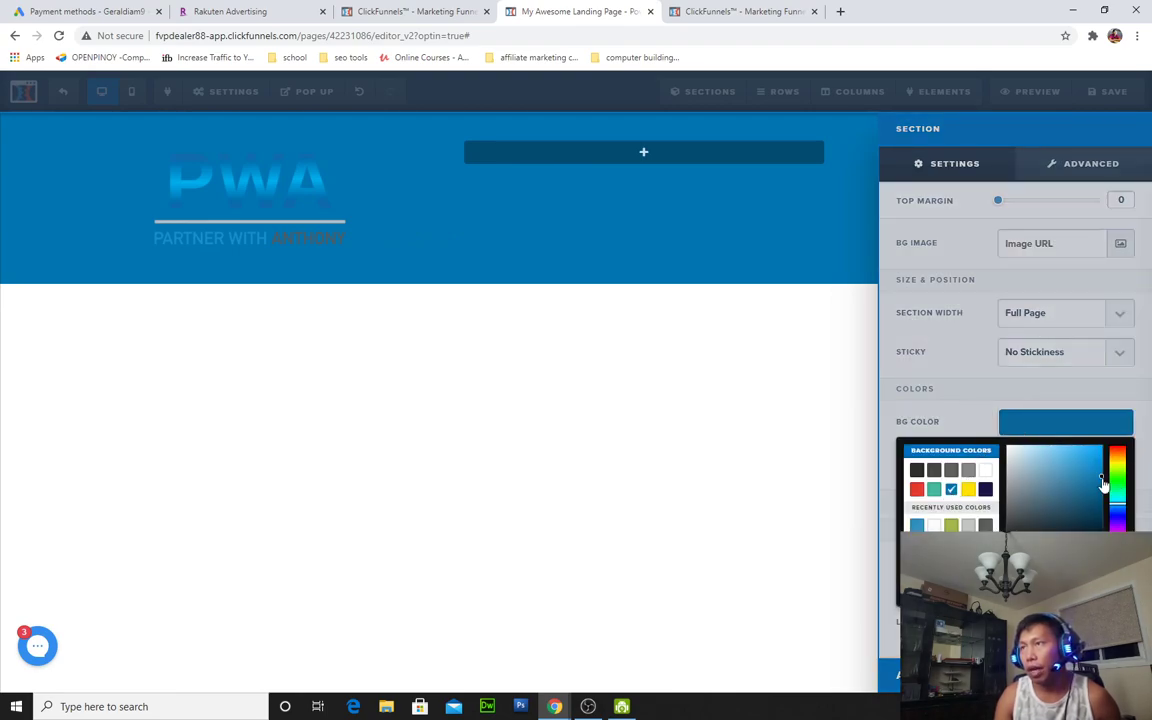
pyautogui.moveTo(1093, 478); pyautogui.dragTo(1038, 463)
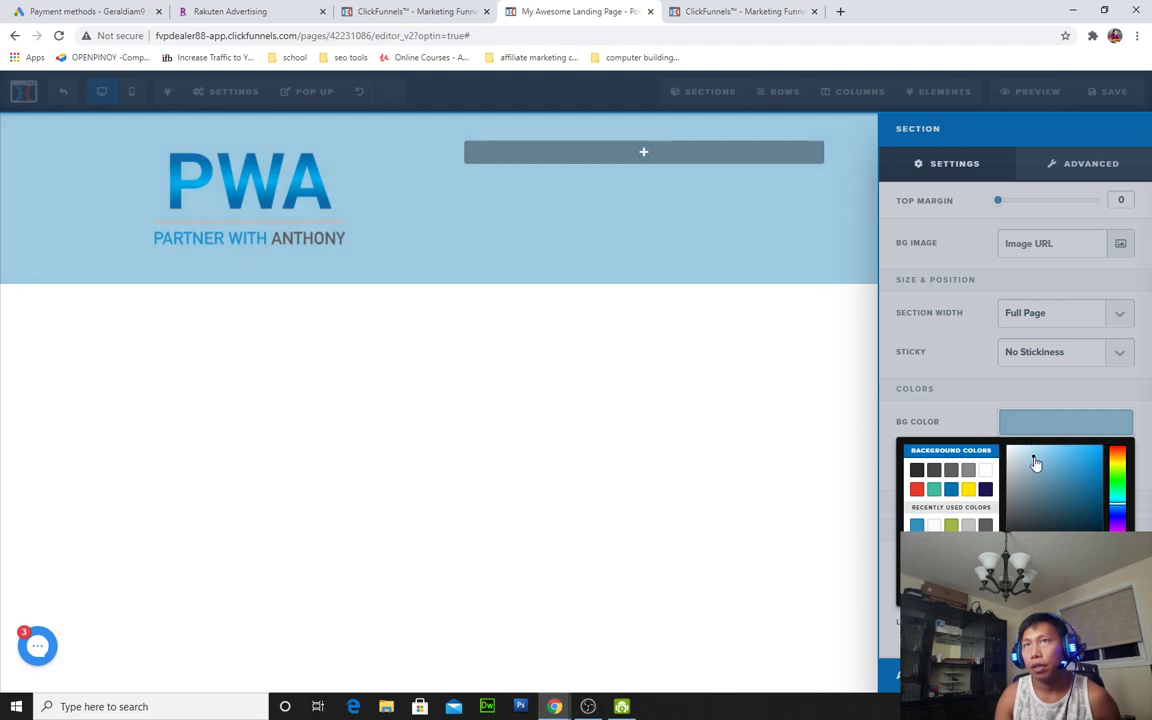
pyautogui.click(520, 306)
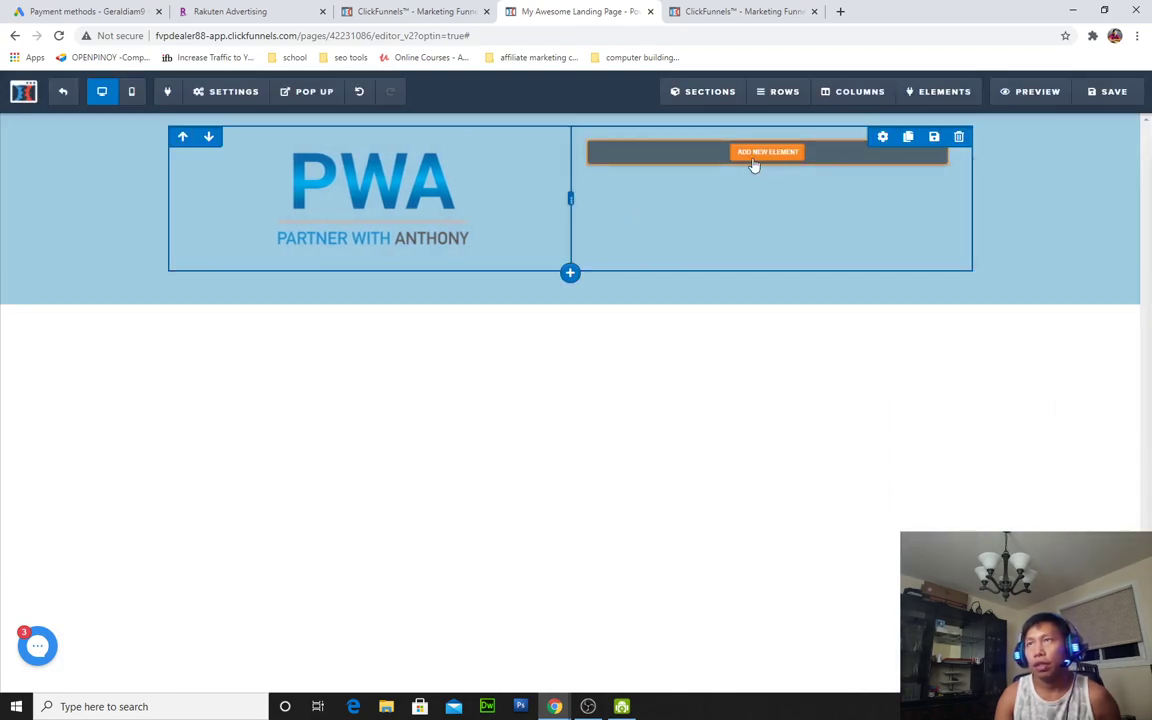
# Narrow the logo column to about a third of the row and add a Headline and a Sub-Headline element to the second column
pyautogui.moveTo(571, 197); pyautogui.dragTo(493, 191)
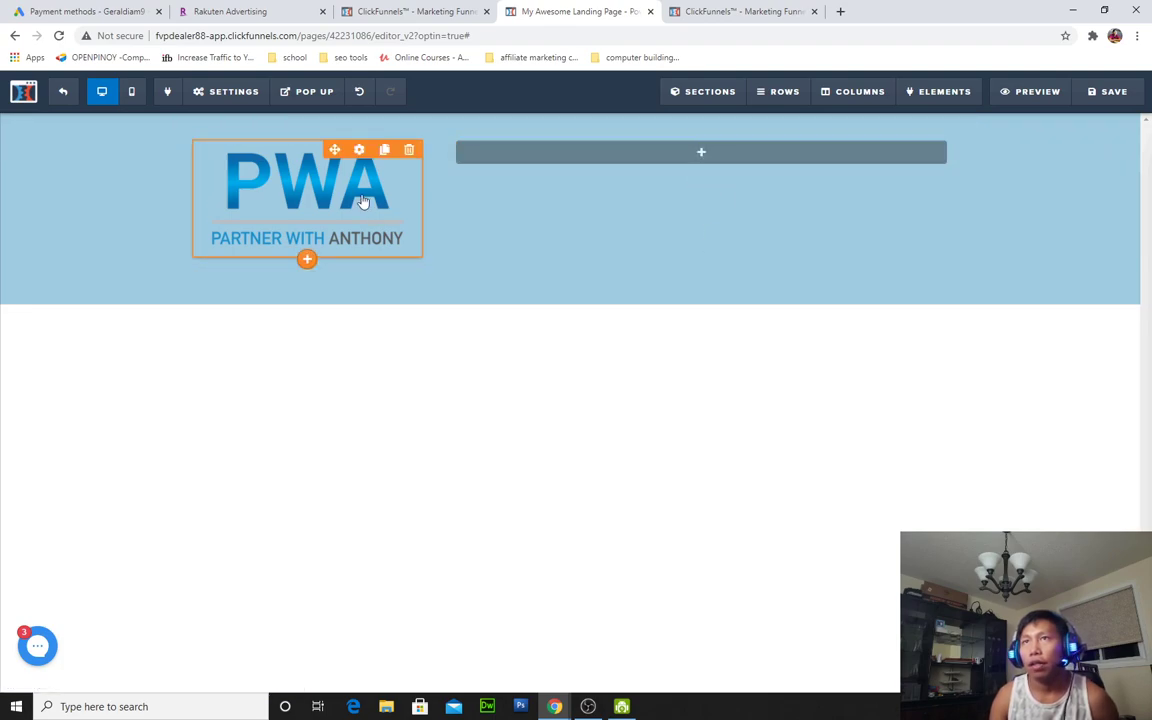
pyautogui.click(700, 156)
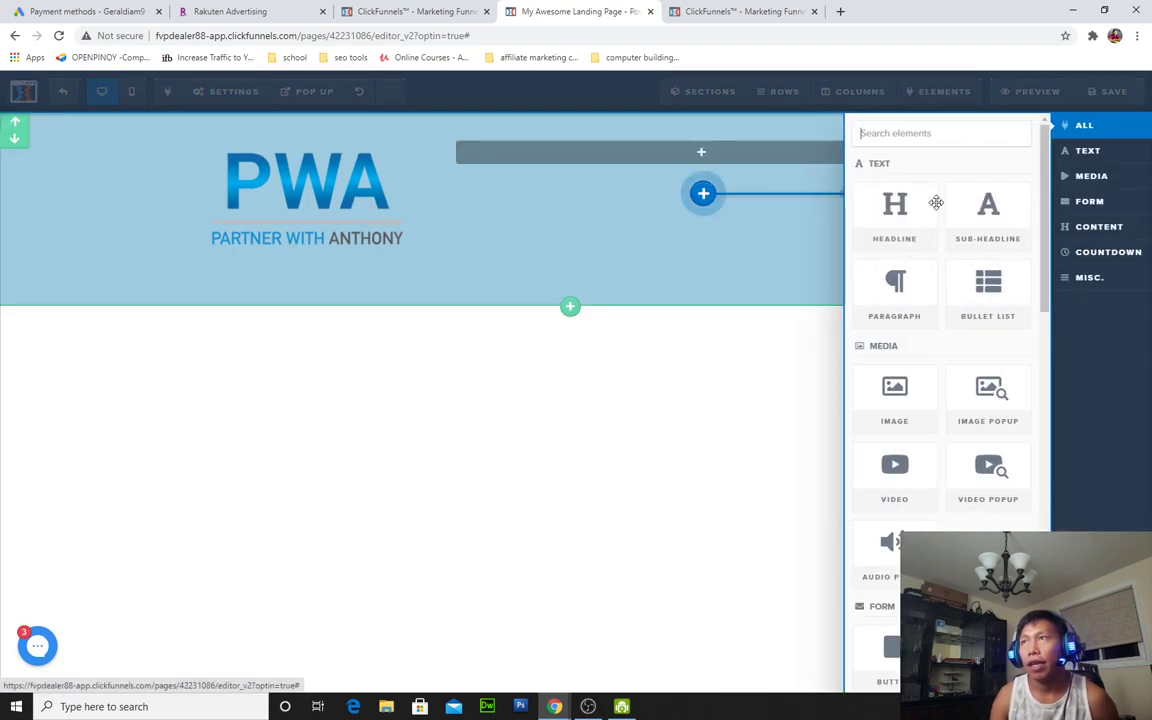
pyautogui.click(903, 218)
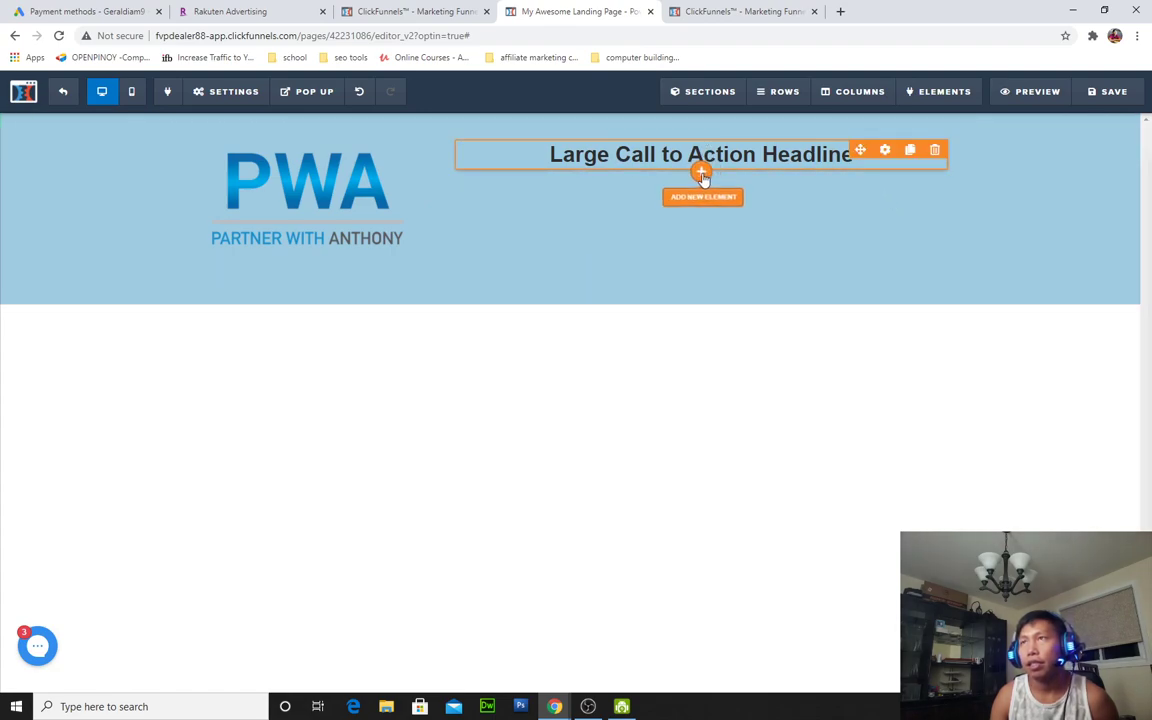
pyautogui.click(702, 173)
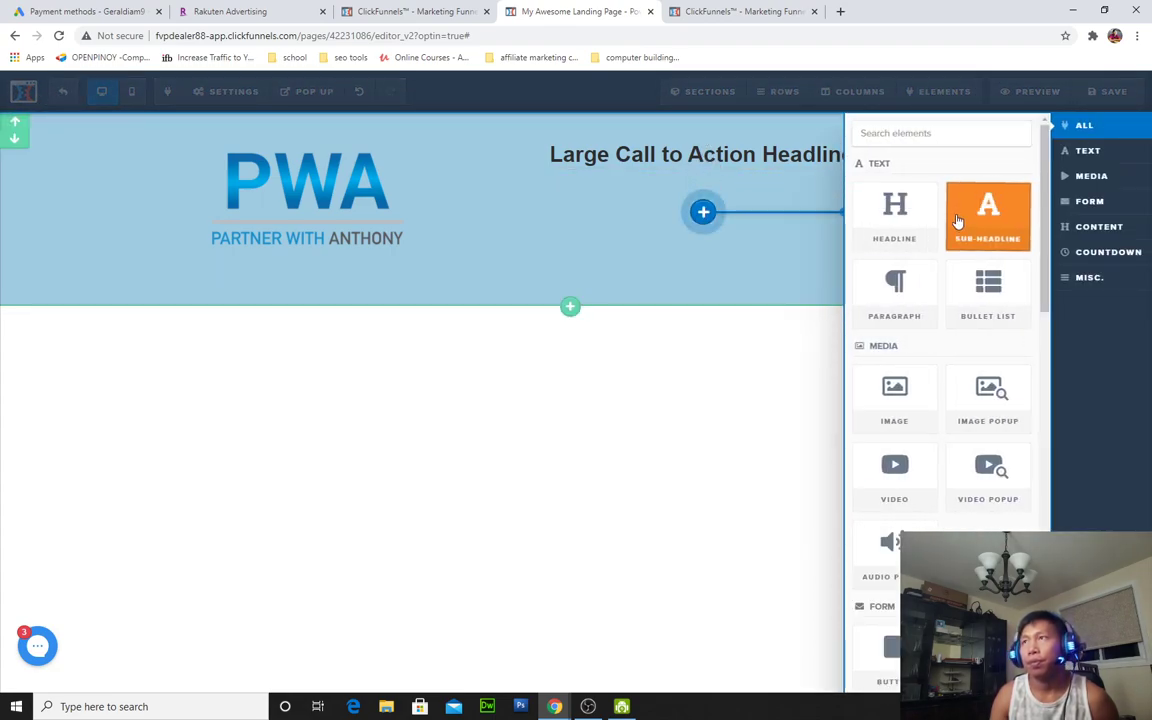
pyautogui.click(980, 230)
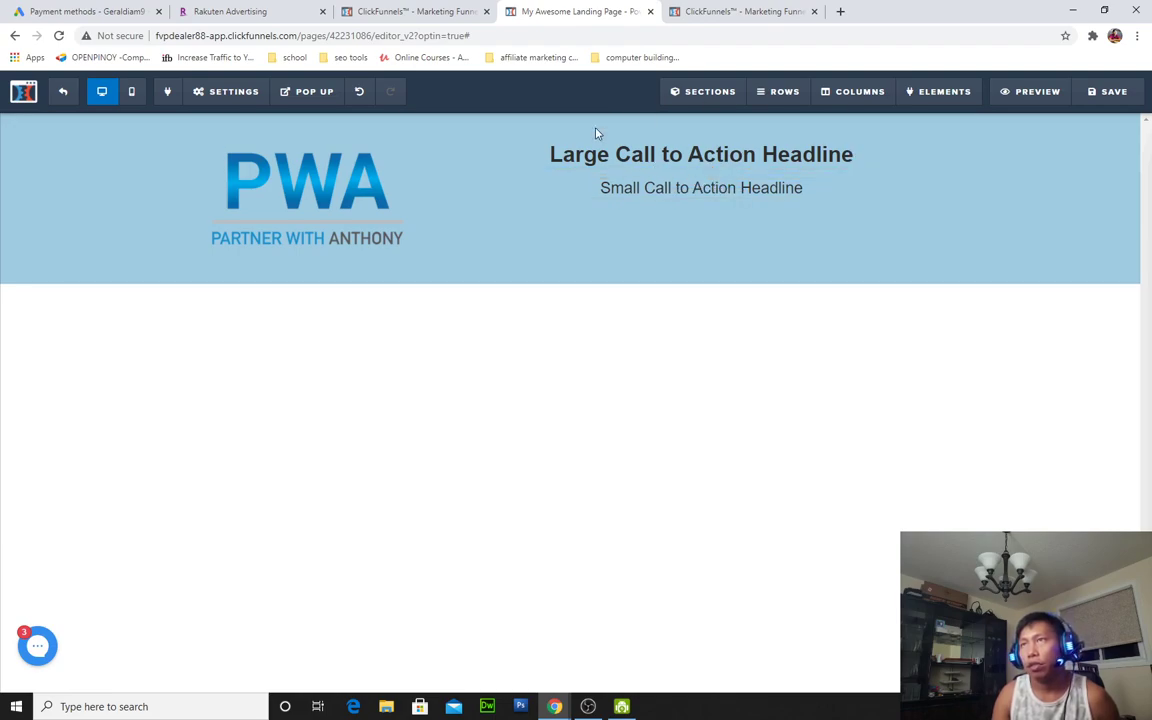
# Replace the large headline's placeholder text with the full name of the marketer behind the PWA brand
pyautogui.doubleClick(740, 160)
pyautogui.click(805, 157)
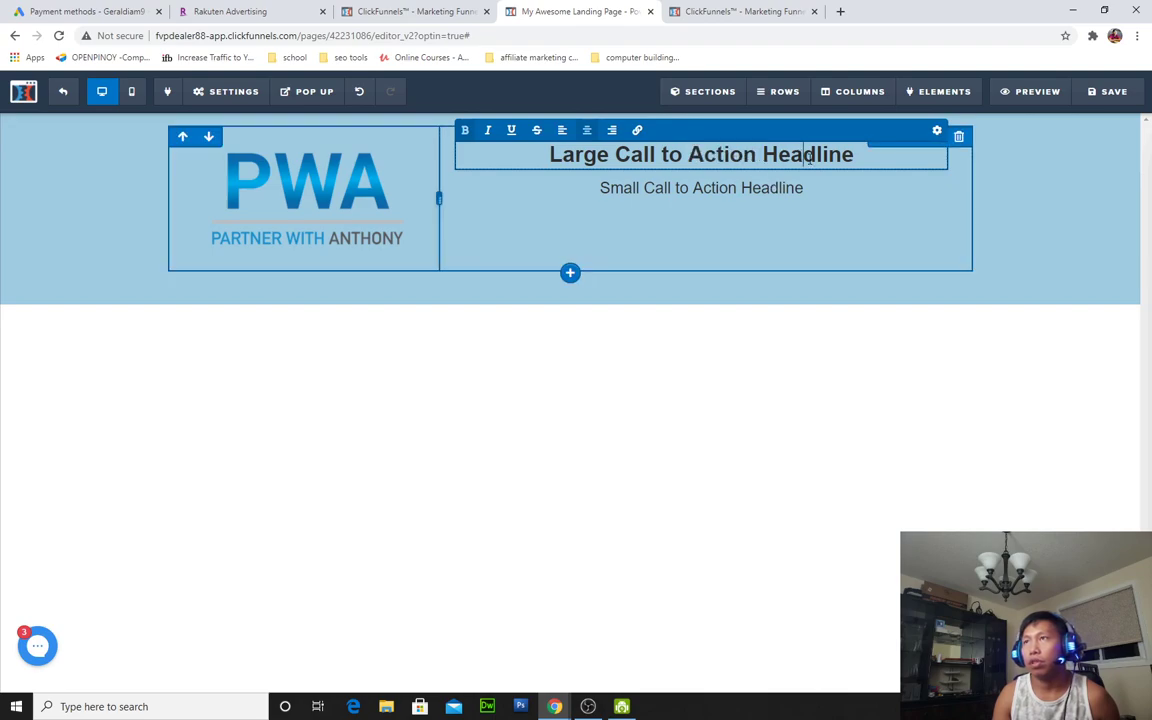
pyautogui.moveTo(866, 155); pyautogui.dragTo(525, 154)
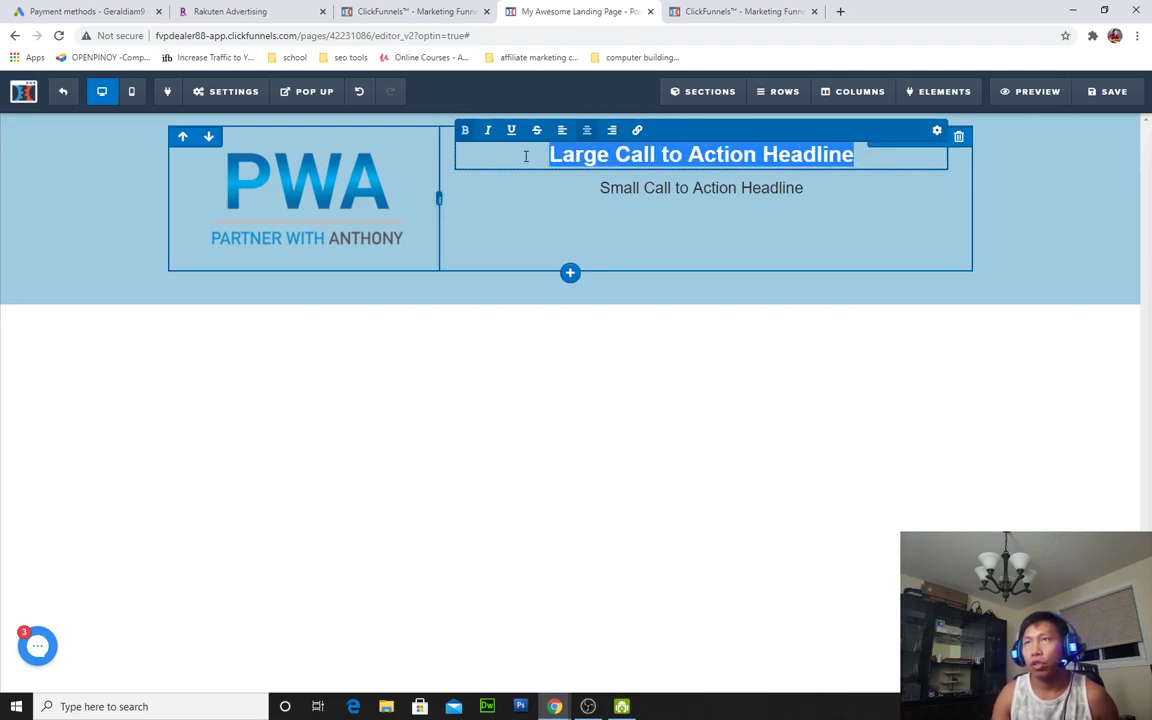
pyautogui.press('BackSpace')
pyautogui.write('Anthony M<o')
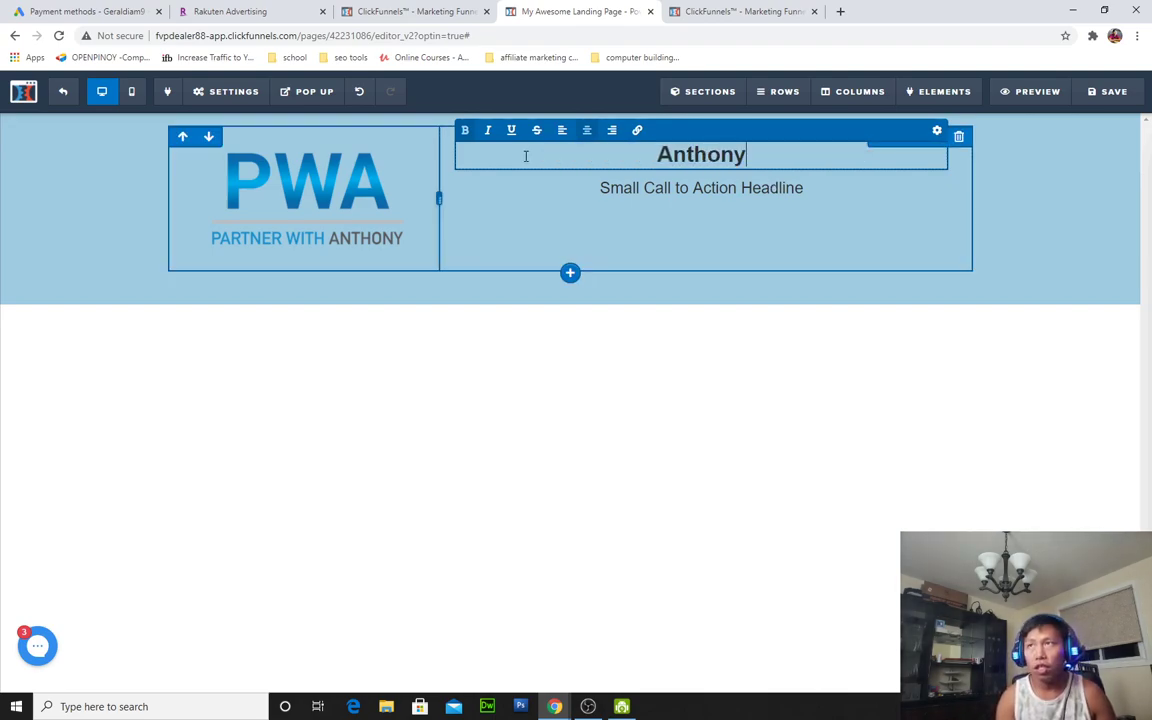
pyautogui.press('BackSpace')
pyautogui.press('BackSpace')
pyautogui.press('BackSpace')
pyautogui.write('MOr')
pyautogui.press('BackSpace')
pyautogui.press('BackSpace')
pyautogui.write('orr')
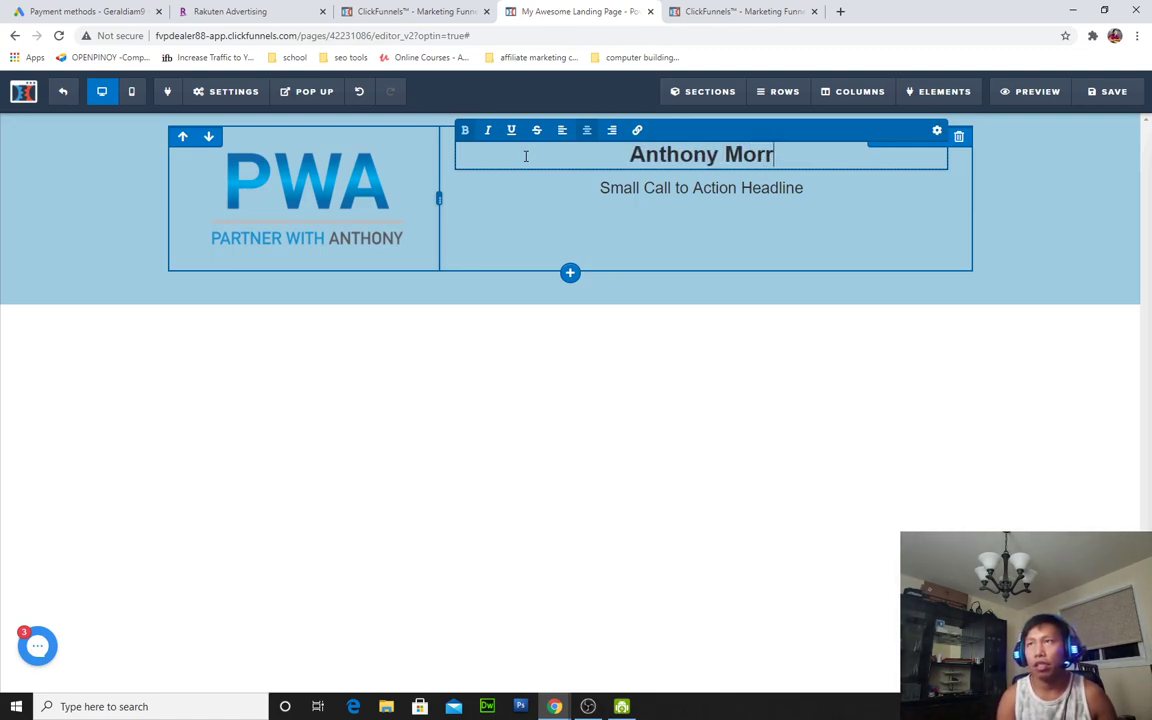
pyautogui.write('ison')
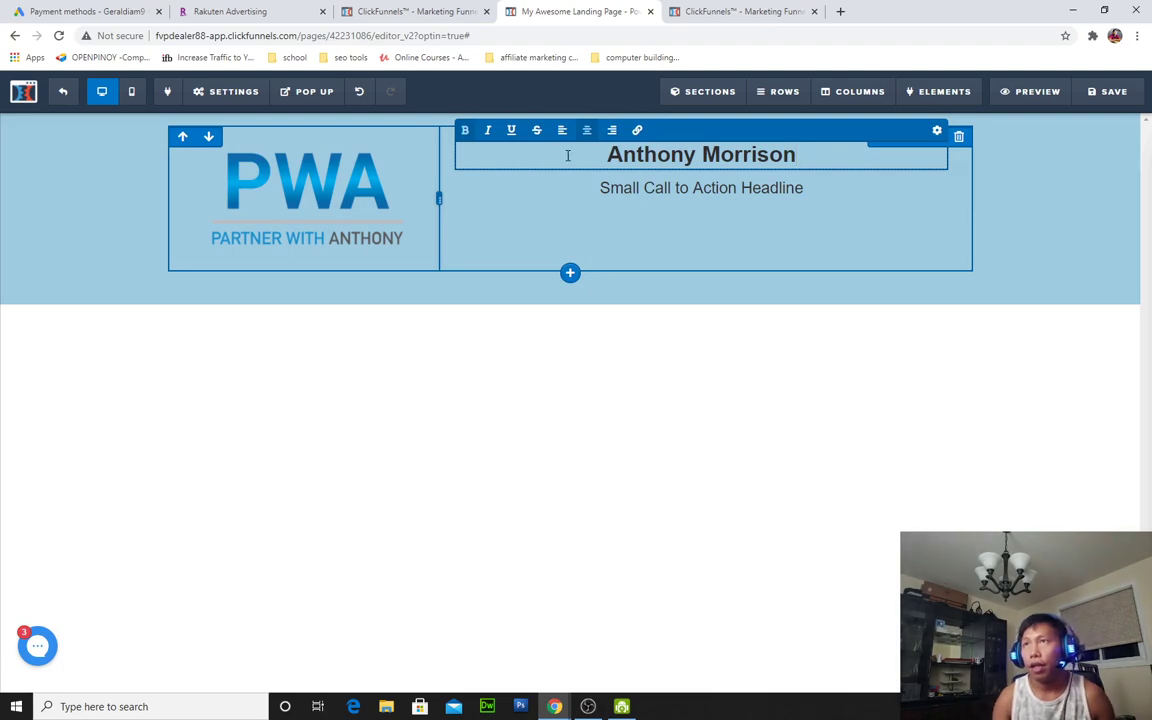
# Replace the sub-headline's placeholder text with "Why Do It Alone Instead Partner With ME"
pyautogui.doubleClick(772, 188)
pyautogui.moveTo(855, 189); pyautogui.dragTo(590, 186)
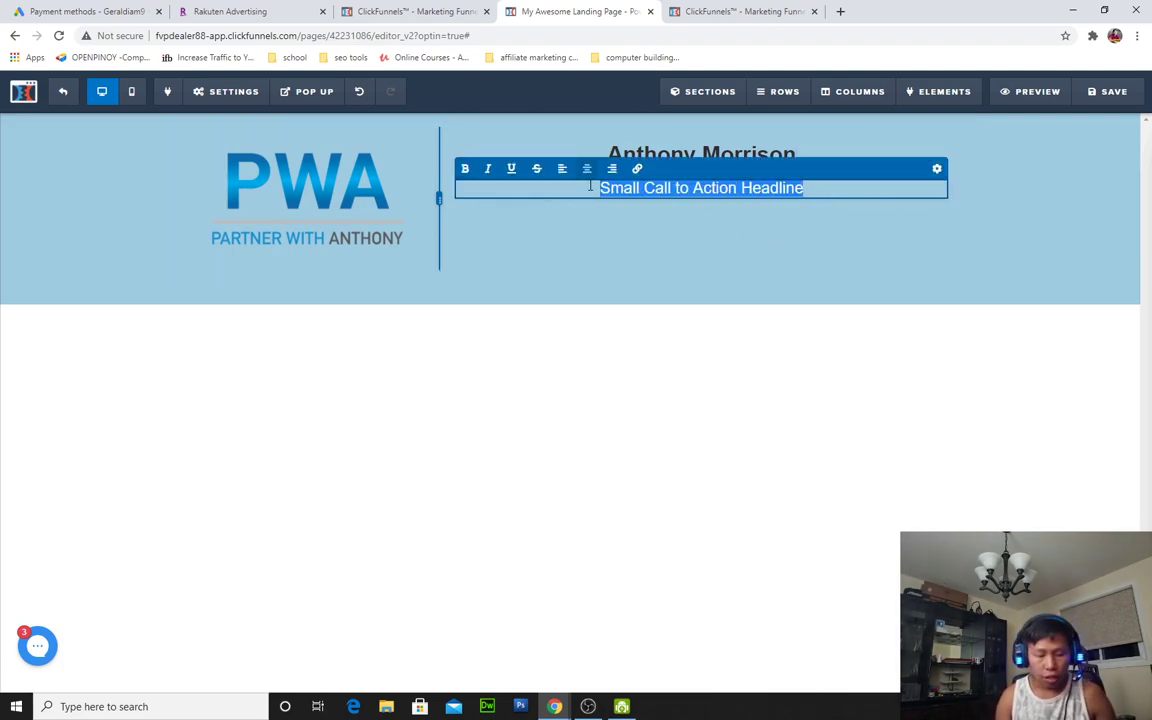
pyautogui.write('Why D')
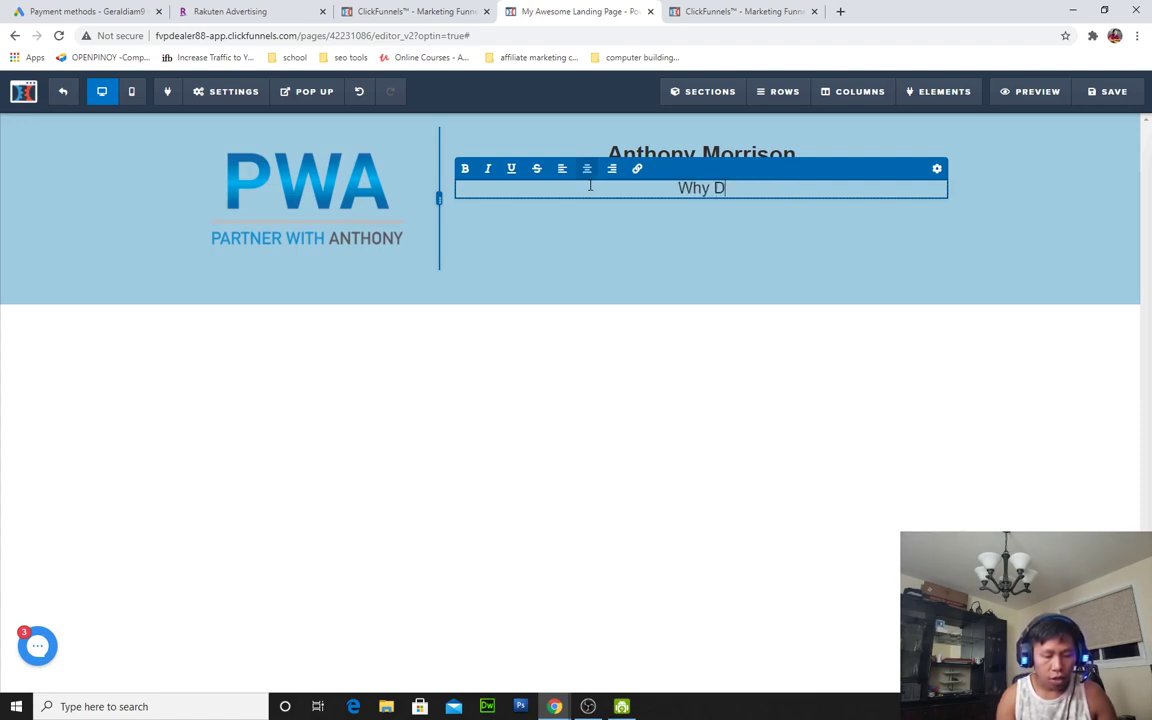
pyautogui.write('o It Al')
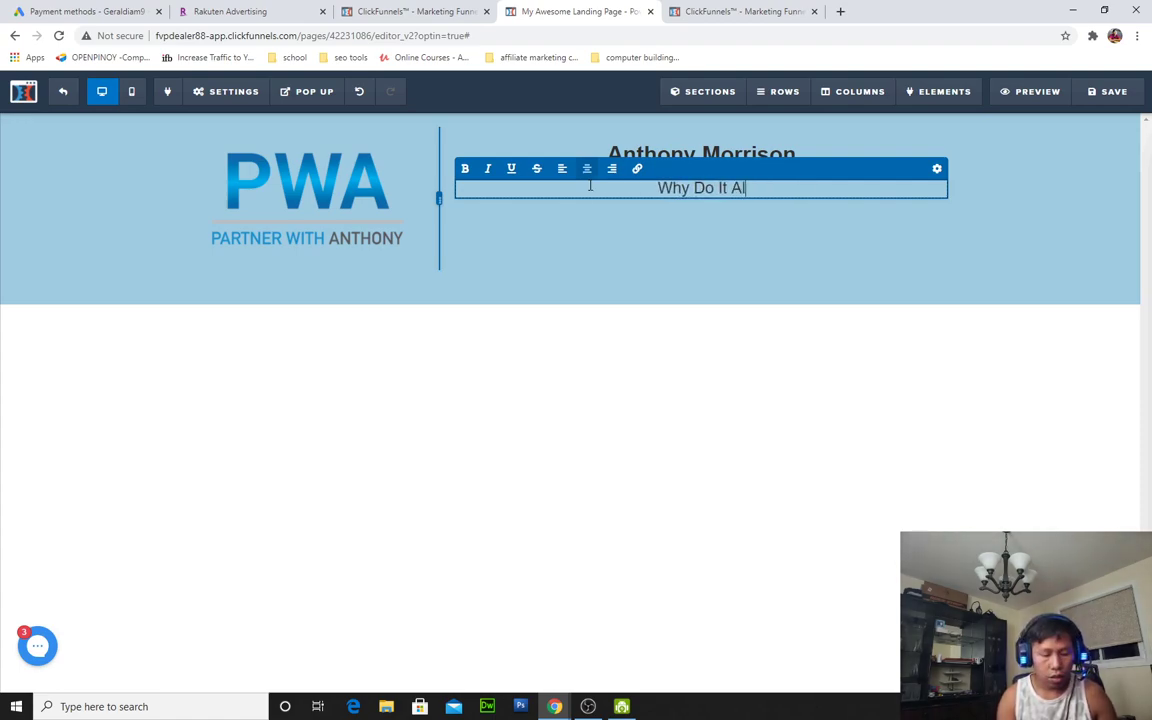
pyautogui.write('one in')
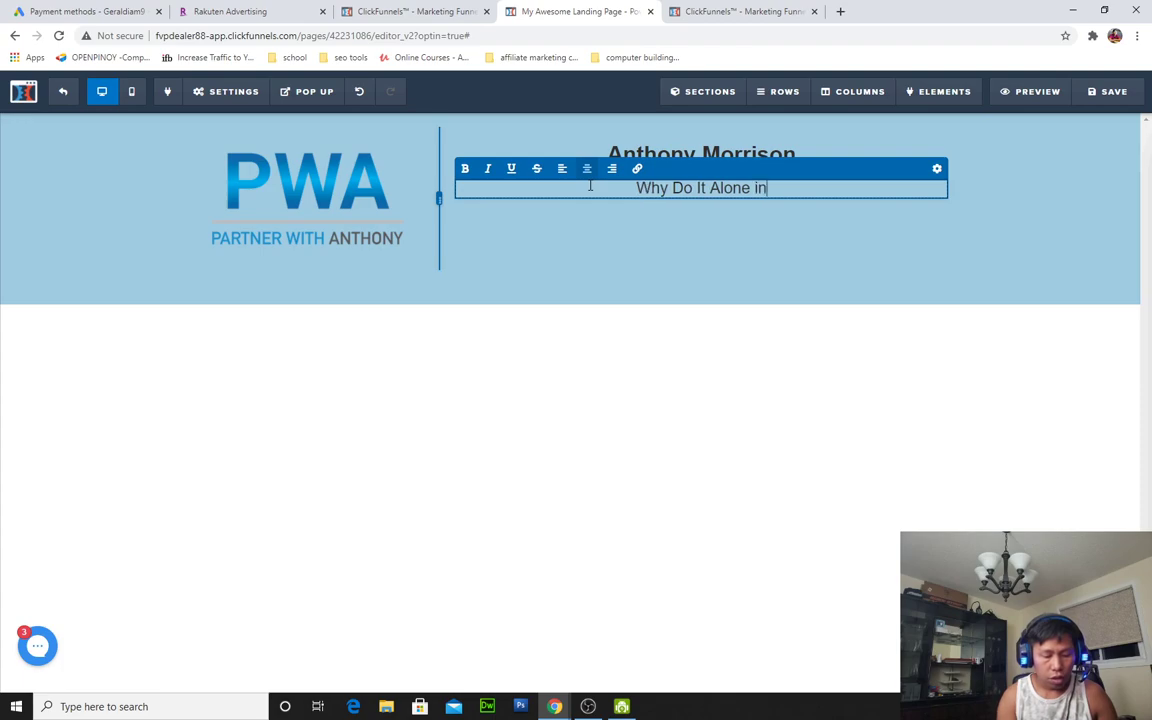
pyautogui.write('stead POa')
pyautogui.press('BackSpace')
pyautogui.press('BackSpace')
pyautogui.press('BackSpace')
pyautogui.press('BackSpace')
pyautogui.press('BackSpace')
pyautogui.press('BackSpace')
pyautogui.press('BackSpace')
pyautogui.press('BackSpace')
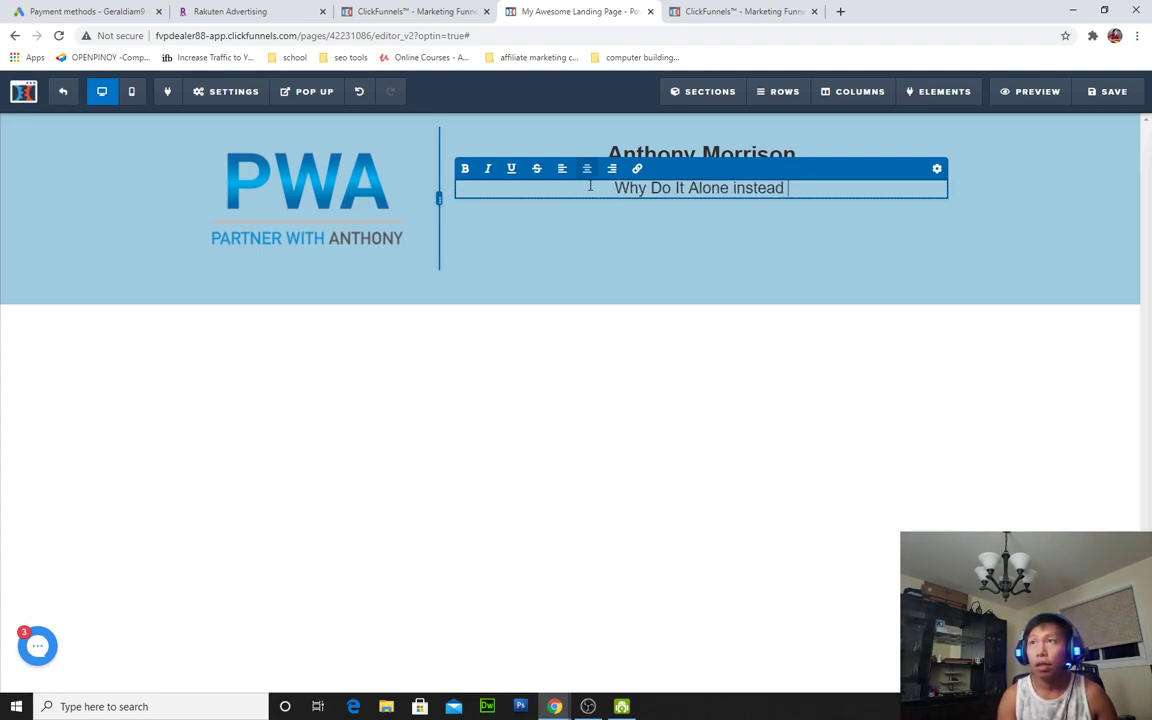
pyautogui.press('BackSpace')
pyautogui.press('BackSpace')
pyautogui.press('BackSpace')
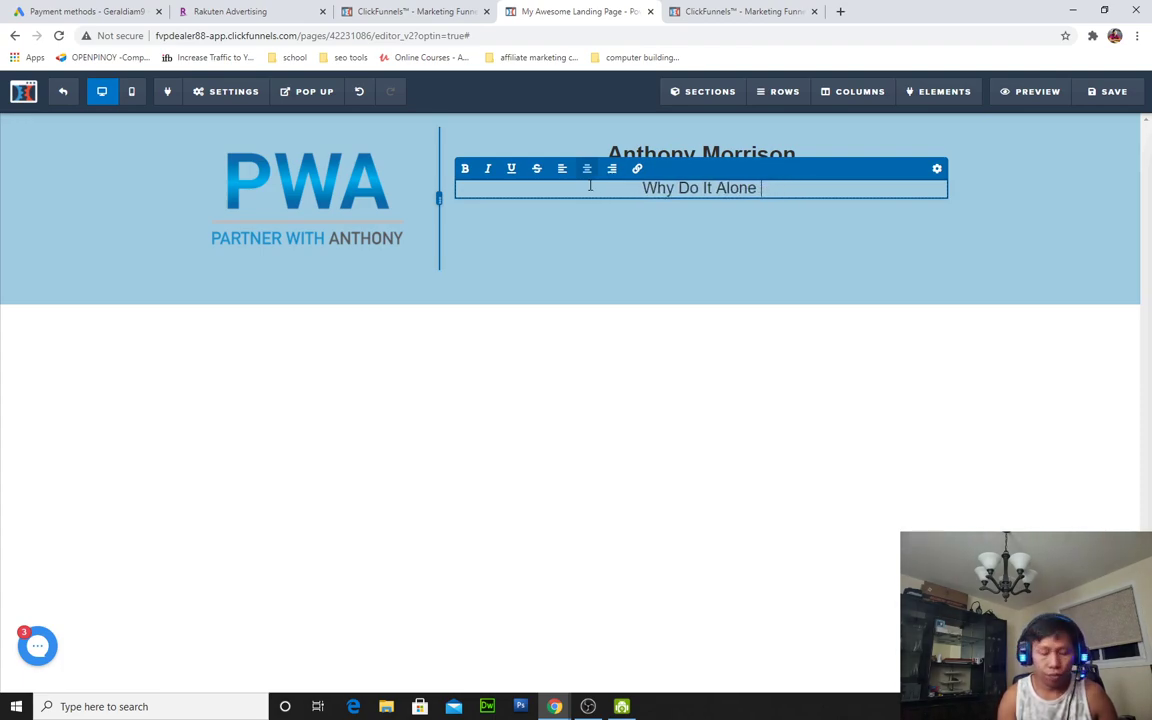
pyautogui.write('Instead ')
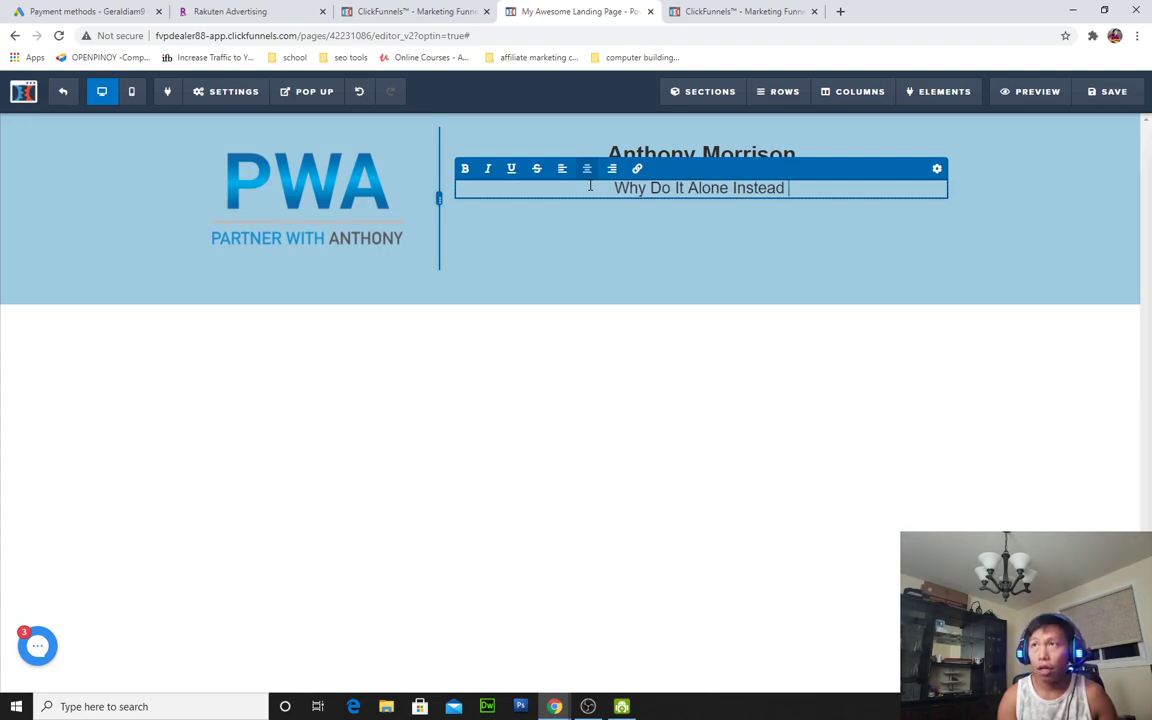
pyautogui.write('OPa')
pyautogui.press('BackSpace')
pyautogui.press('BackSpace')
pyautogui.press('BackSpace')
pyautogui.write('Partner With me')
pyautogui.press('BackSpace')
pyautogui.press('BackSpace')
pyautogui.write('ME')
pyautogui.click(780, 446)
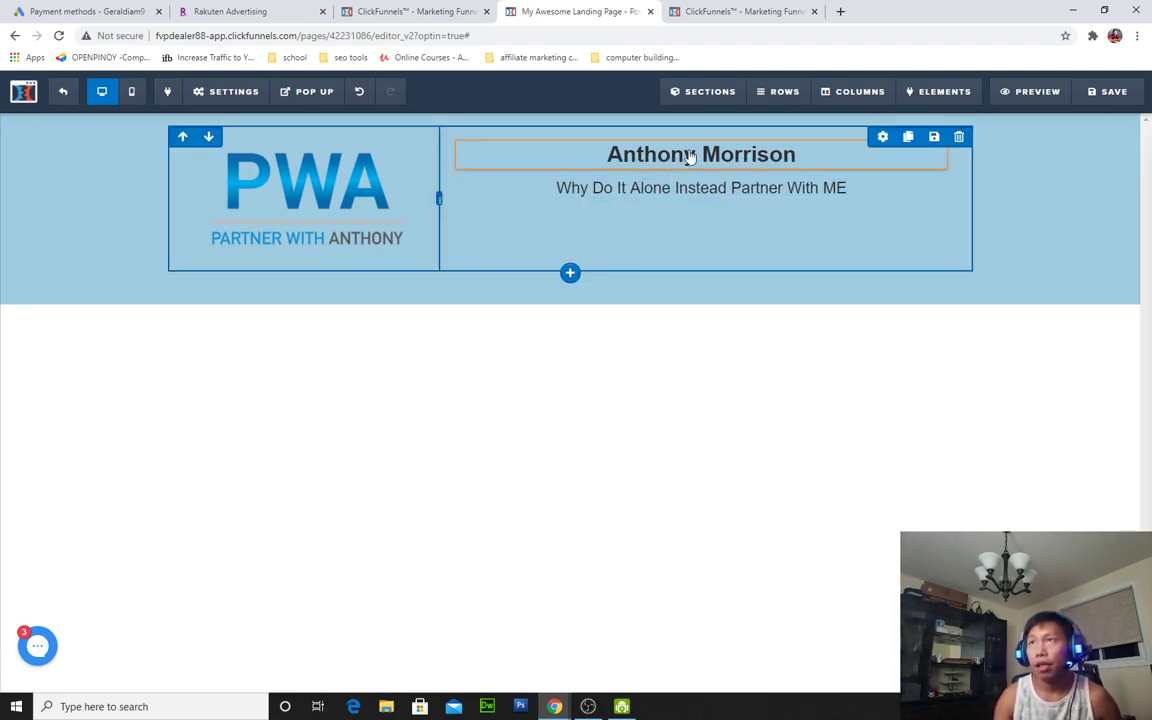
# Enlarge the headline's font to roughly double its size so the name spans most of the second column
pyautogui.click(885, 151)
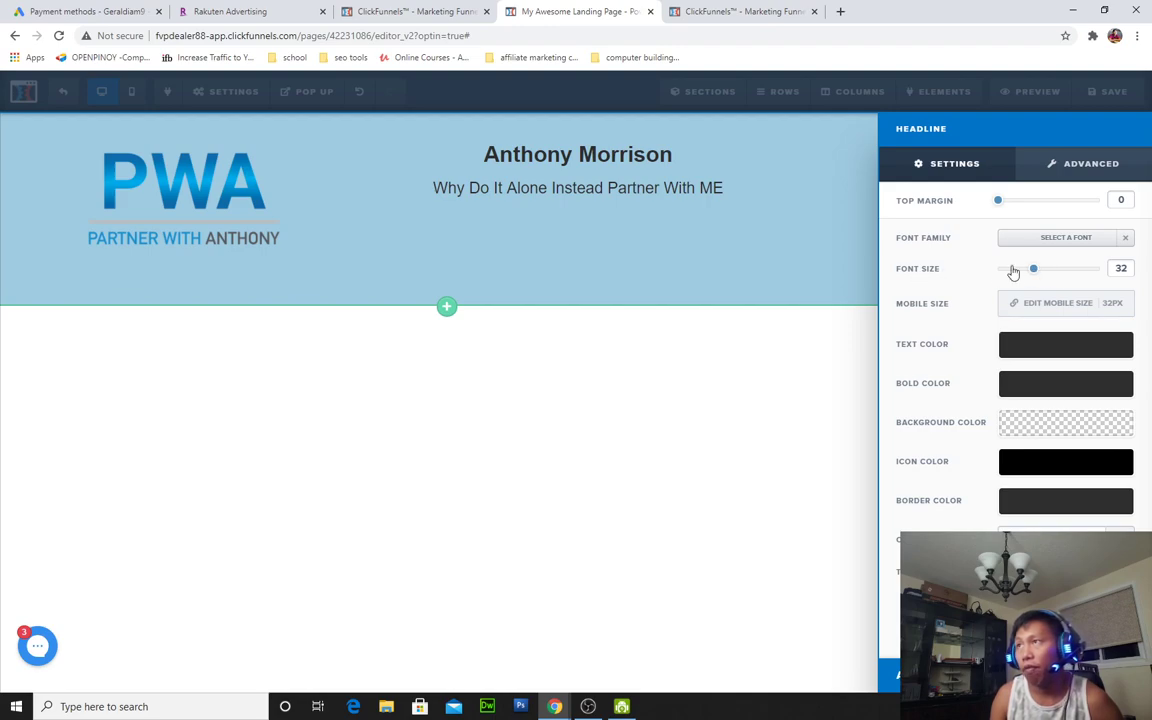
pyautogui.moveTo(1036, 274); pyautogui.dragTo(1090, 270)
pyautogui.click(470, 519)
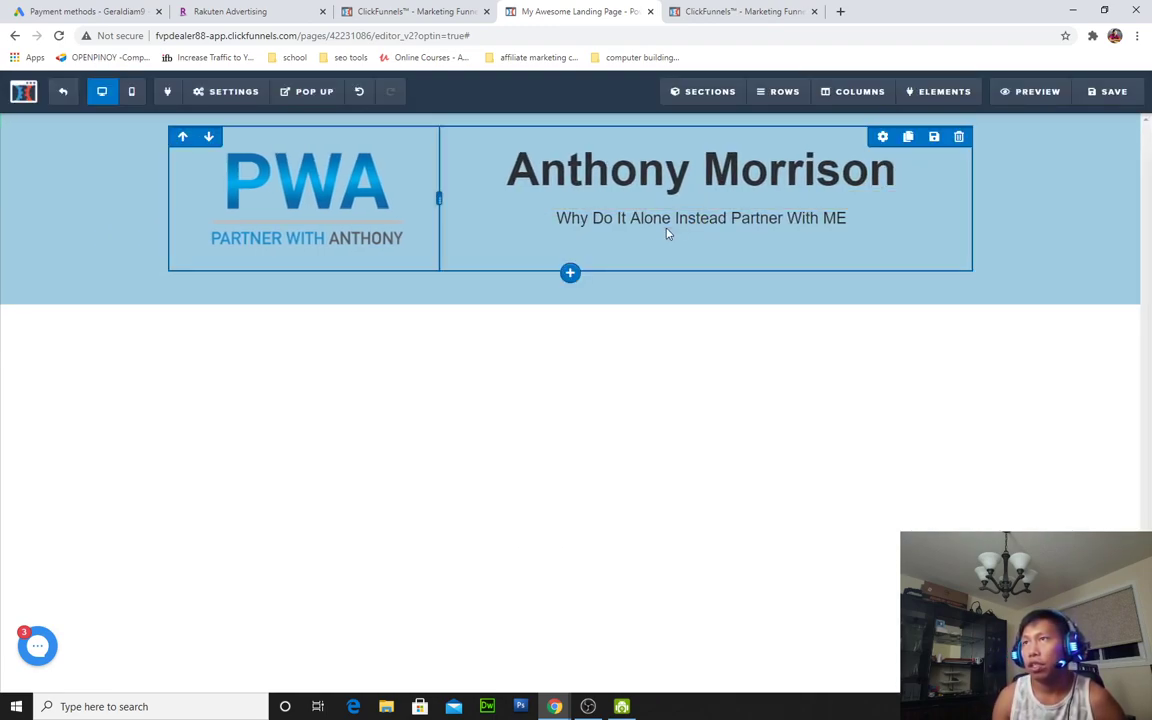
# Set the sub-headline's font size to 30 and its top margin to 0
pyautogui.click(882, 201)
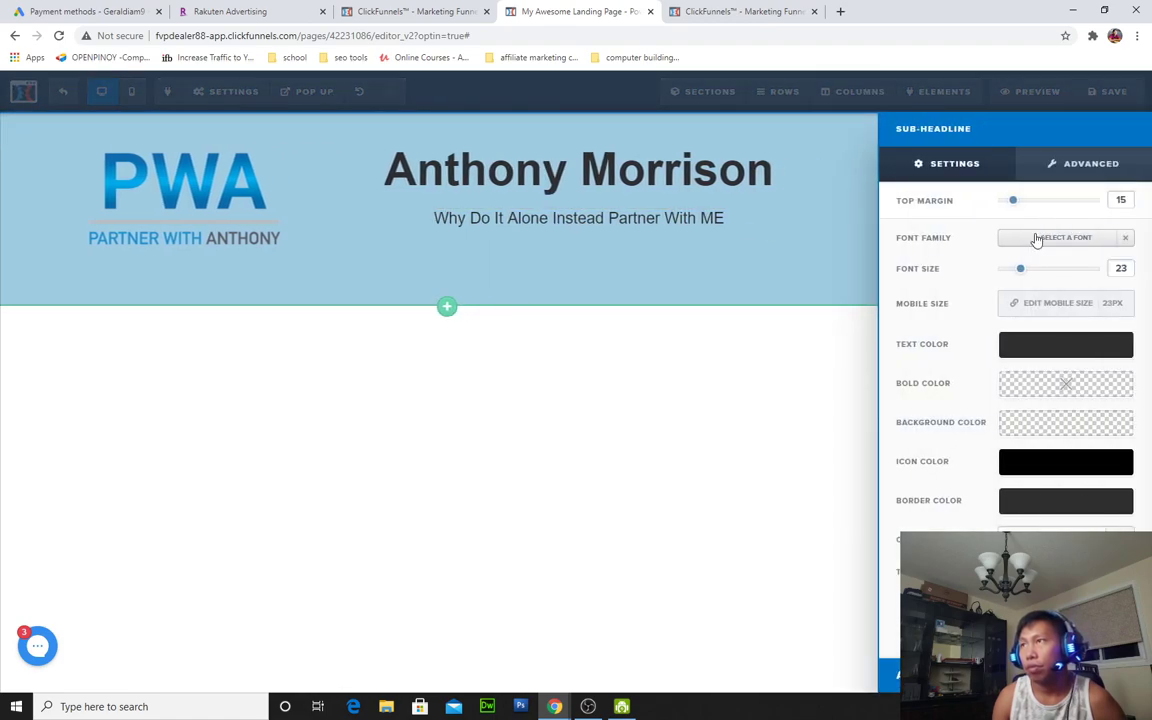
pyautogui.moveTo(1021, 274)
pyautogui.mouseDown()
pyautogui.moveTo(1000, 270)
pyautogui.moveTo(1032, 278)
pyautogui.mouseUp()
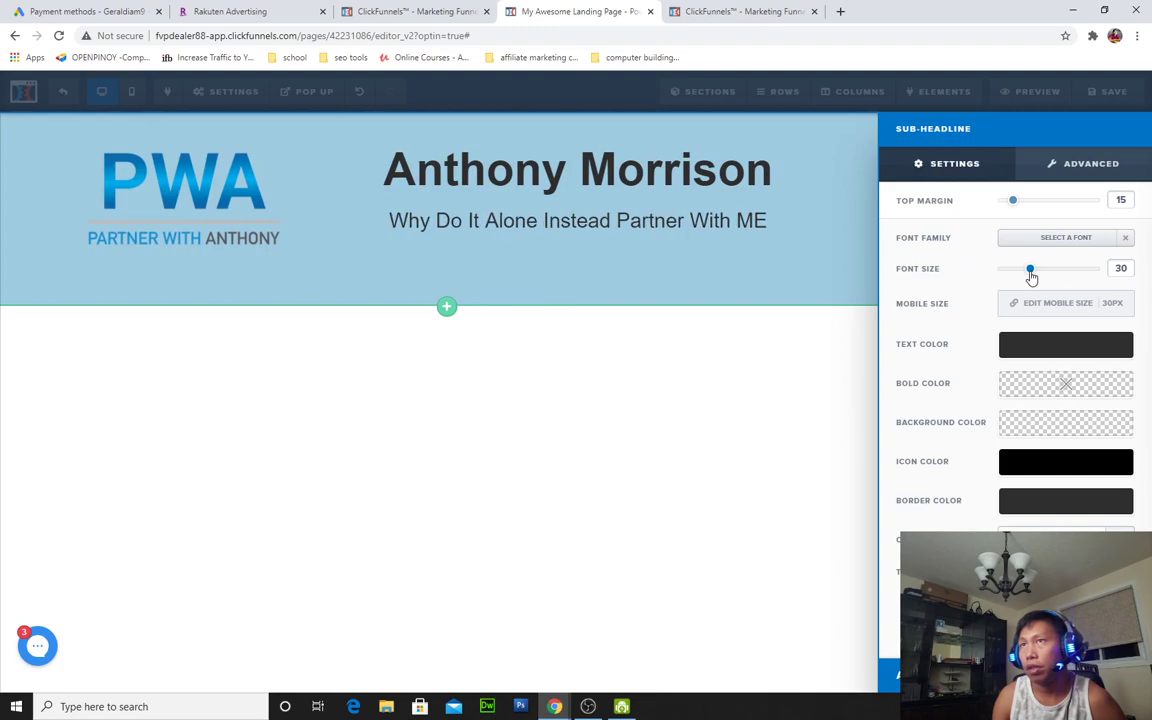
pyautogui.click(661, 478)
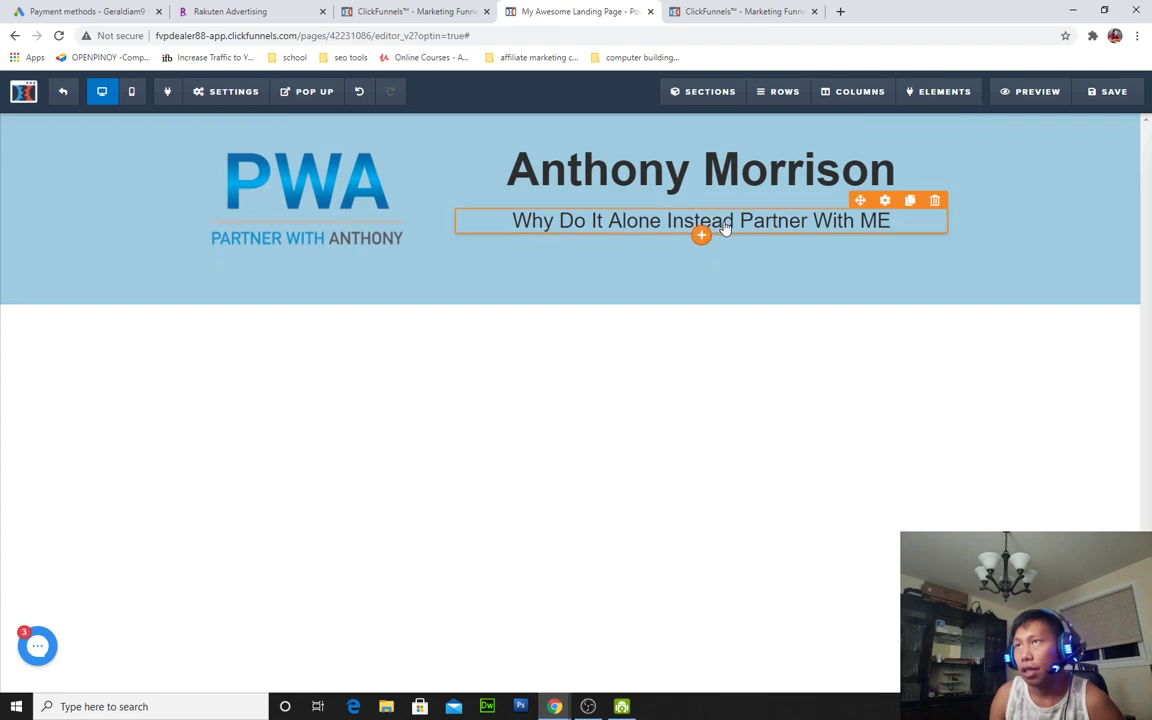
pyautogui.click(885, 202)
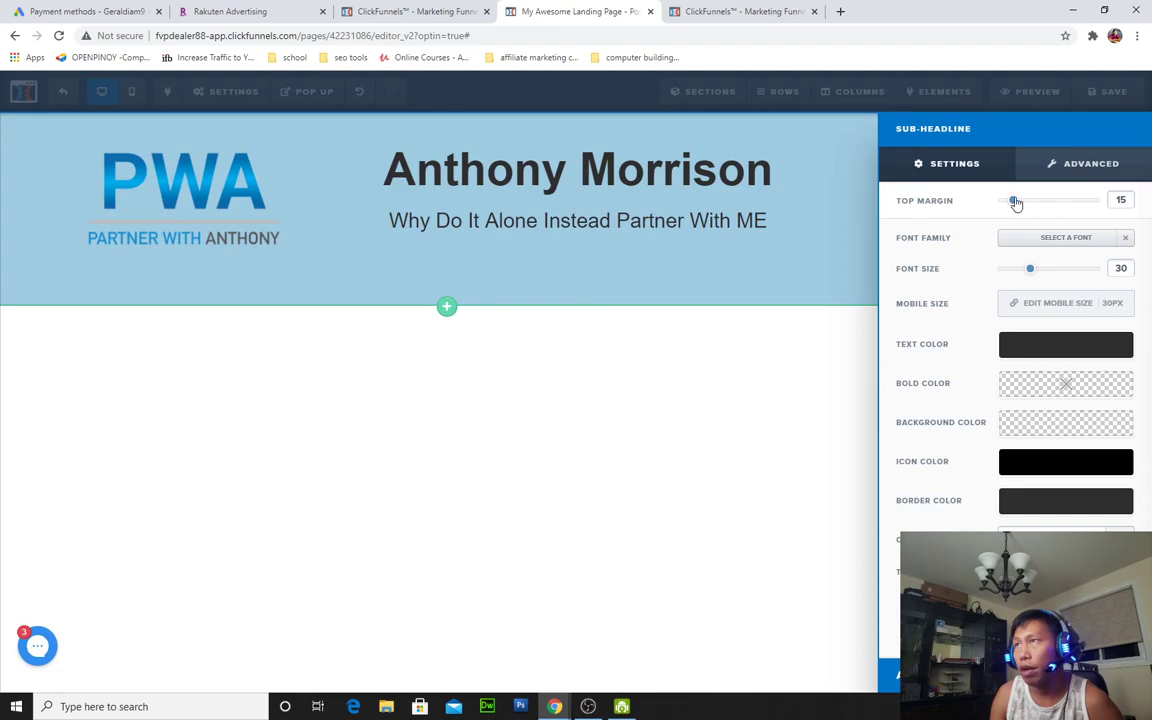
pyautogui.moveTo(1015, 203); pyautogui.dragTo(998, 203)
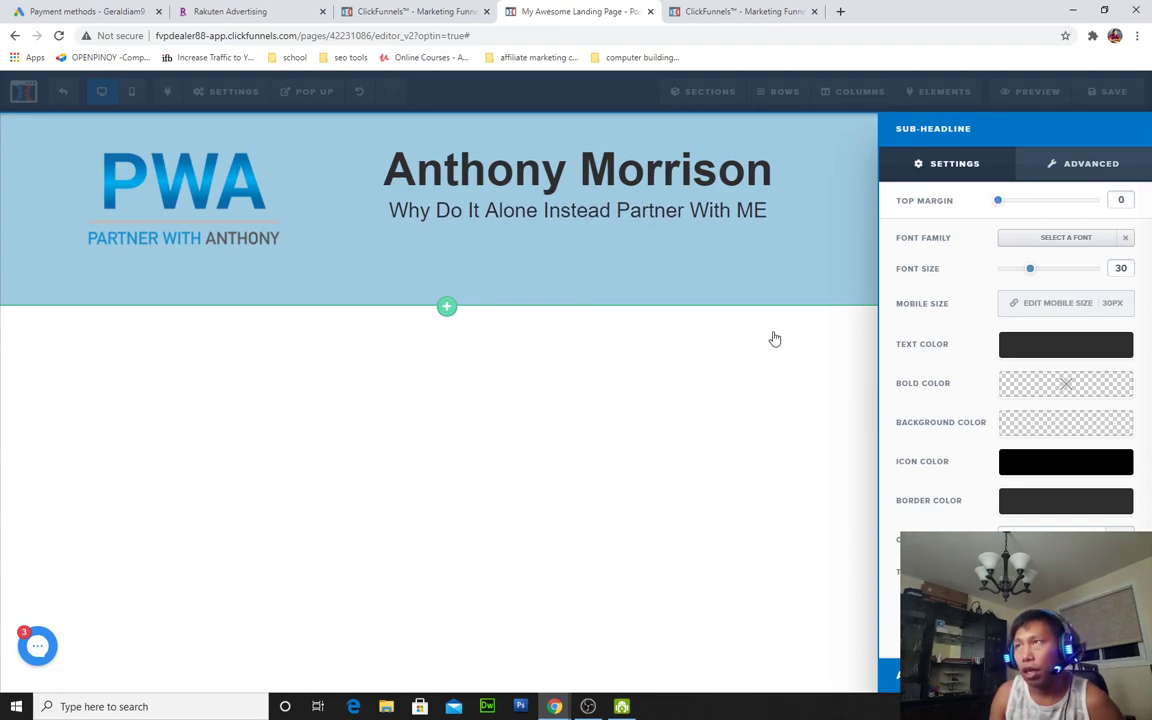
pyautogui.click(851, 286)
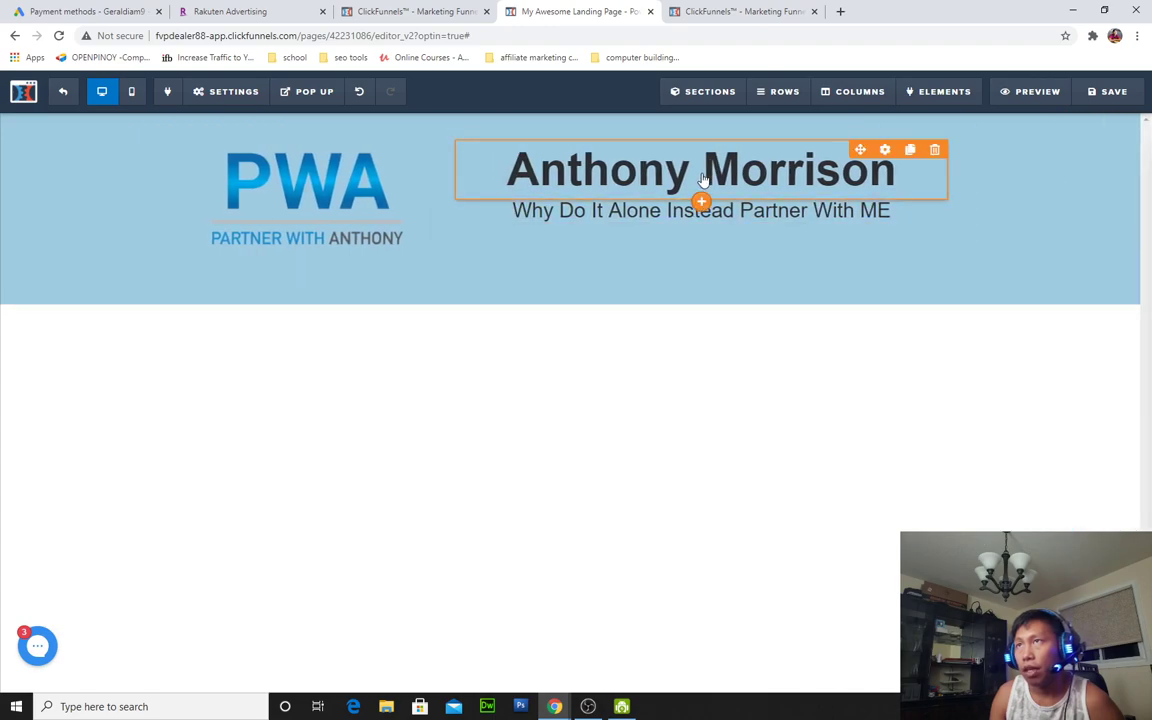
pyautogui.click(884, 150)
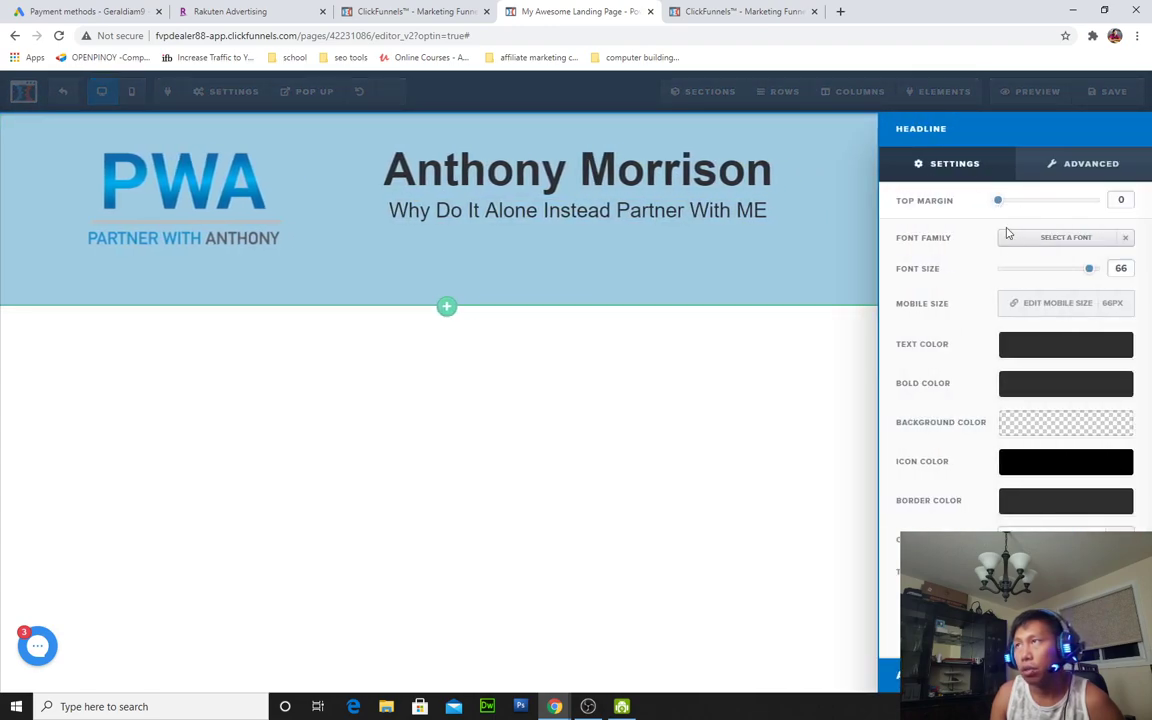
pyautogui.click(1091, 164)
pyautogui.scroll(-1, 1035, 483)
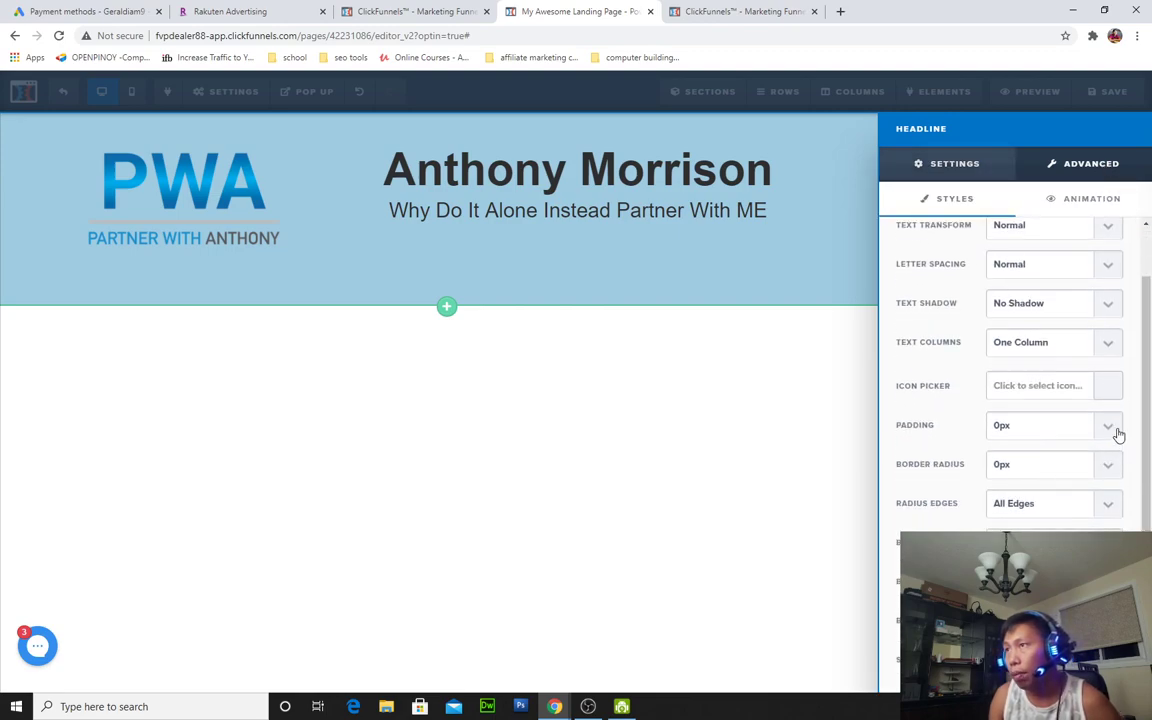
pyautogui.scroll(1, 1100, 330)
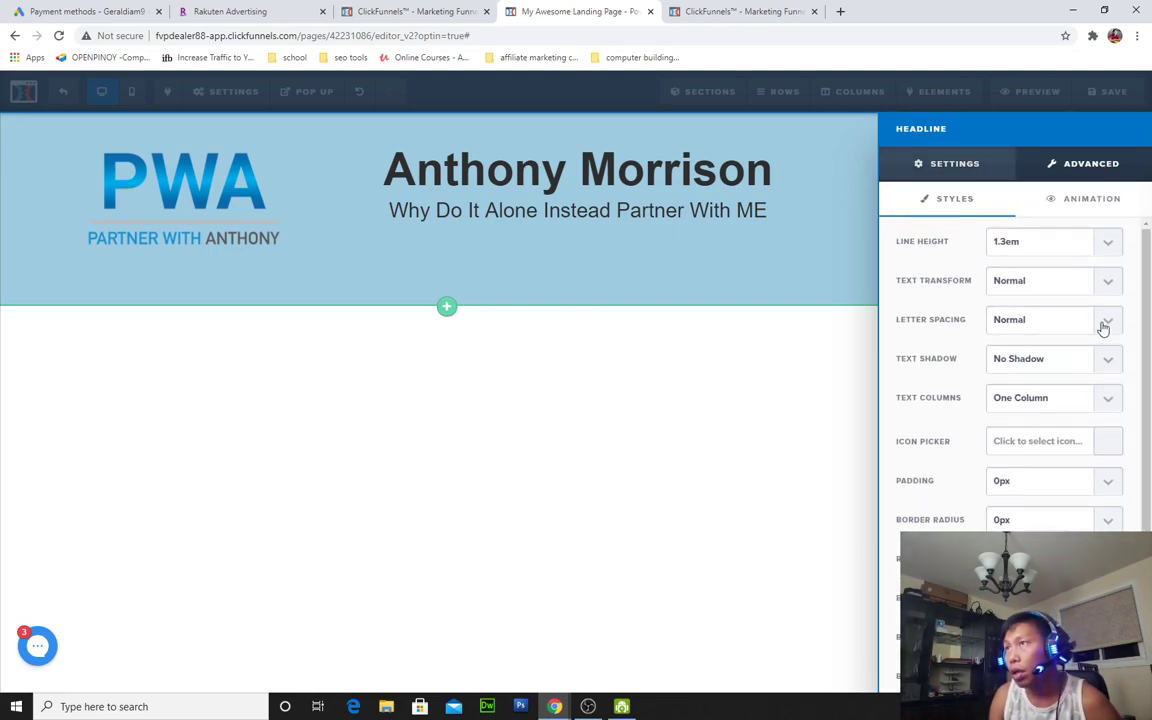
pyautogui.click(784, 375)
pyautogui.click(757, 210)
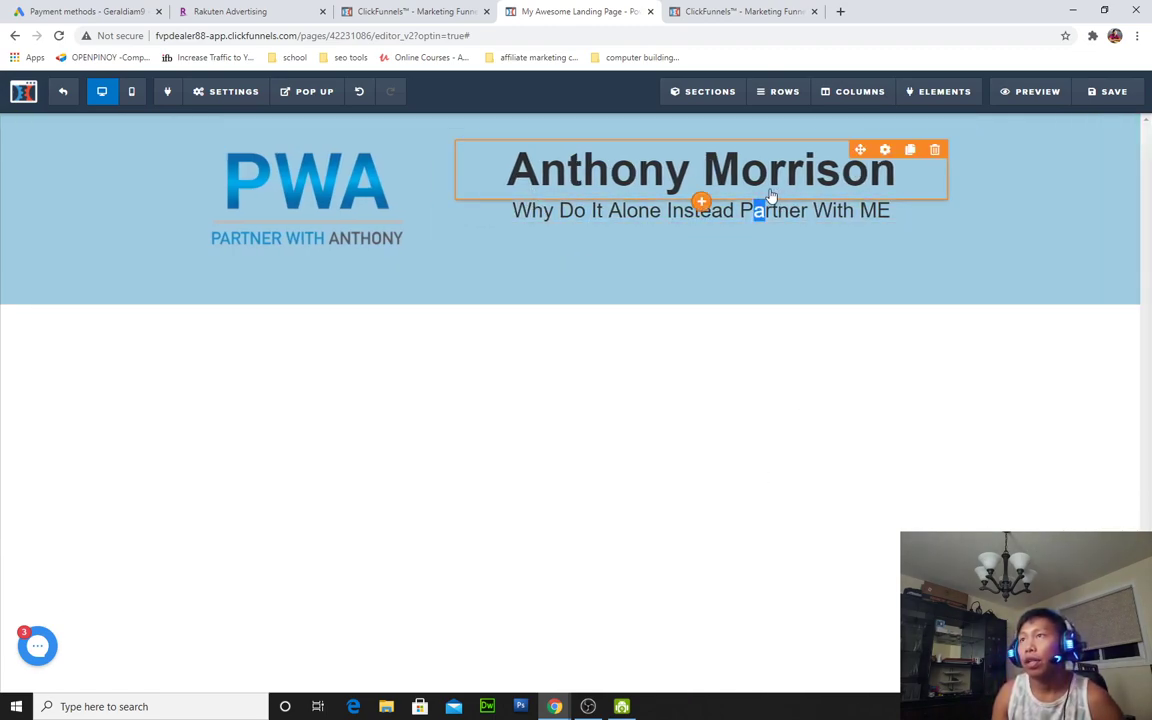
pyautogui.click(977, 334)
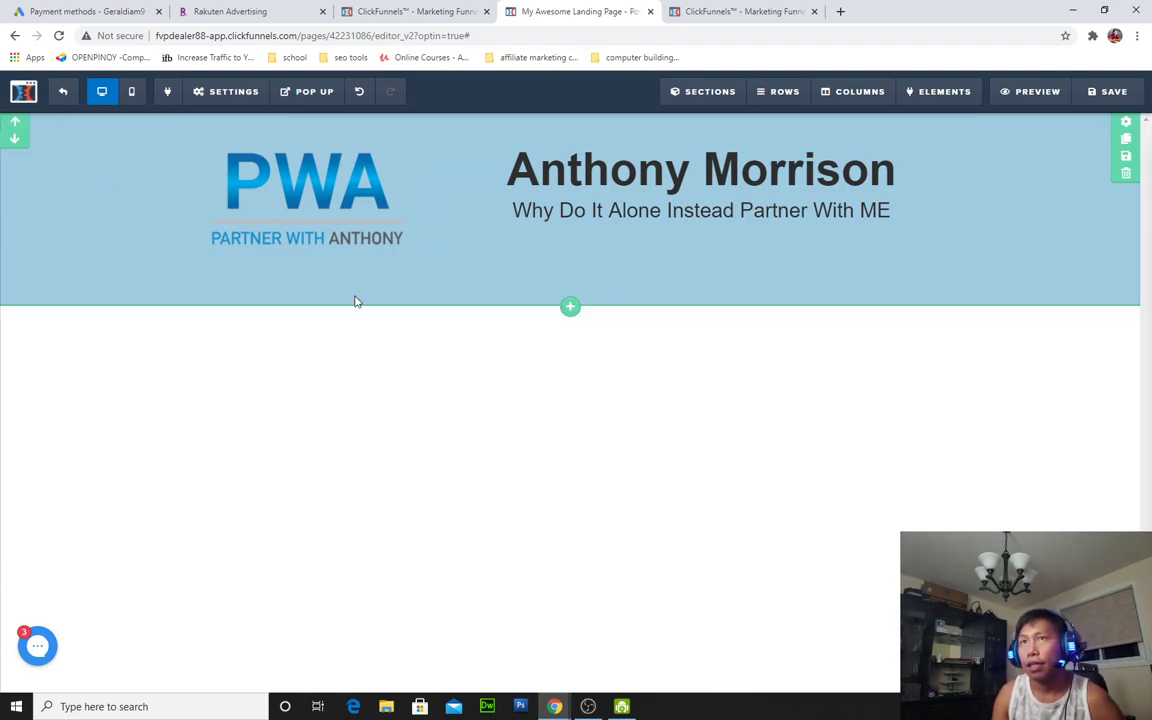
# Reduce the header section's inner spacing above the logo and headline
pyautogui.click(1126, 124)
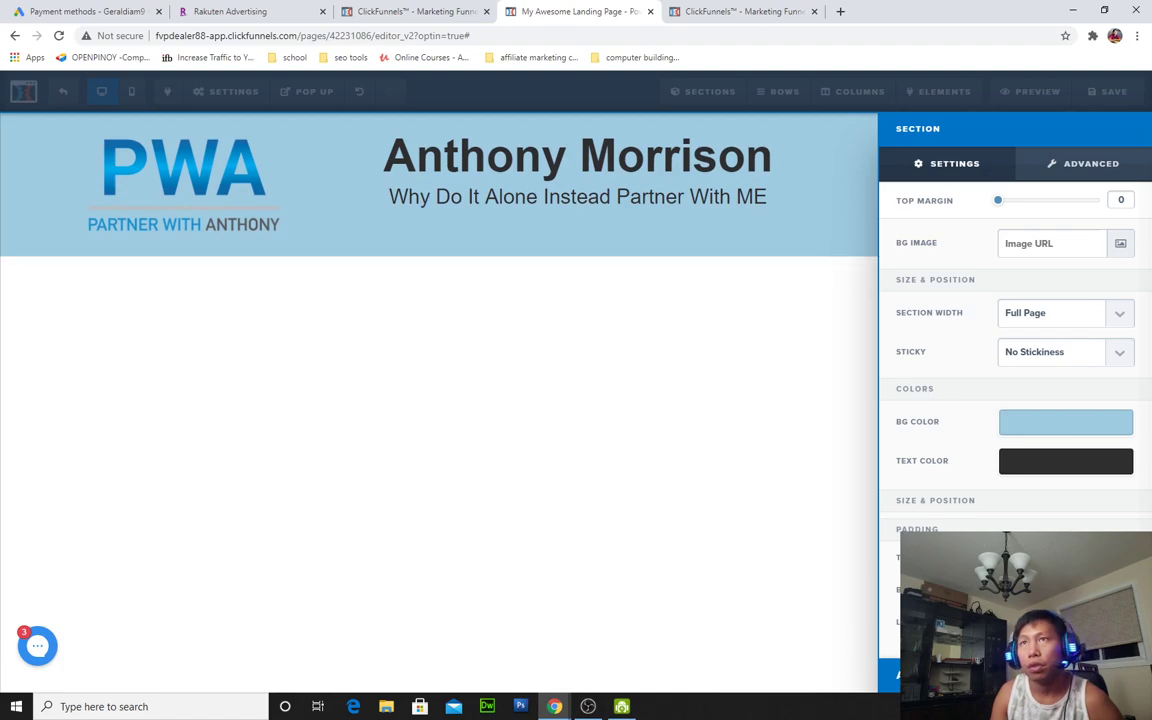
pyautogui.click(659, 537)
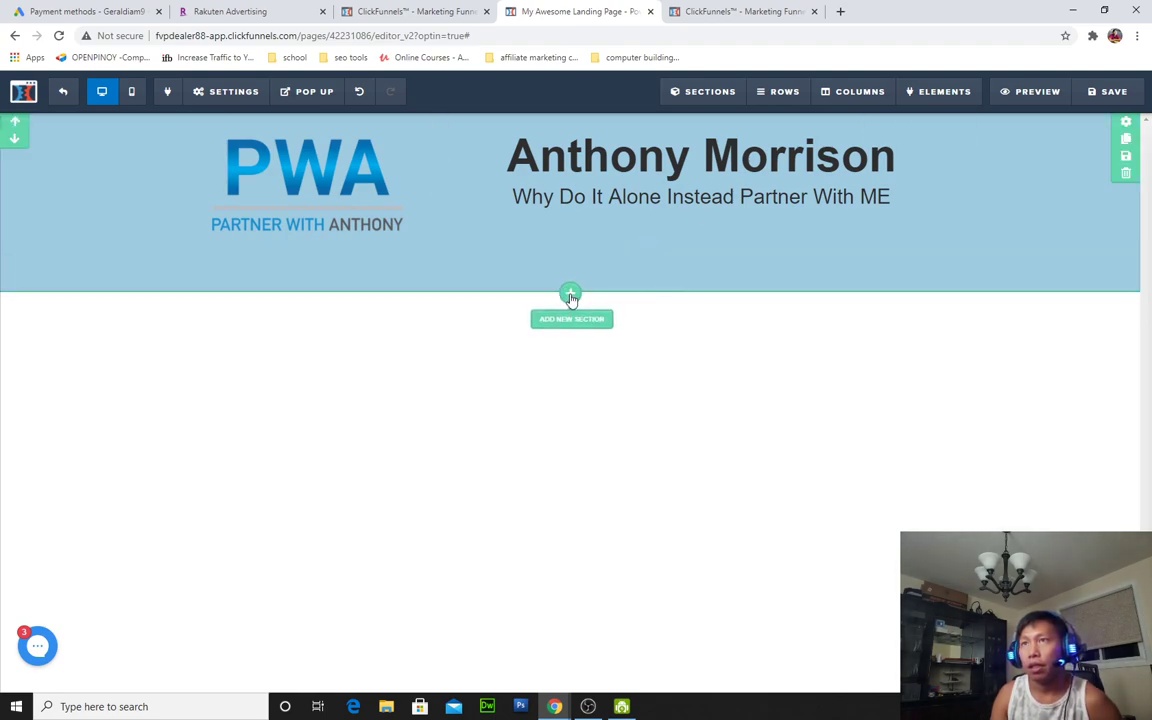
# Add a wide section below the header and insert a two-column row in it
pyautogui.click(572, 312)
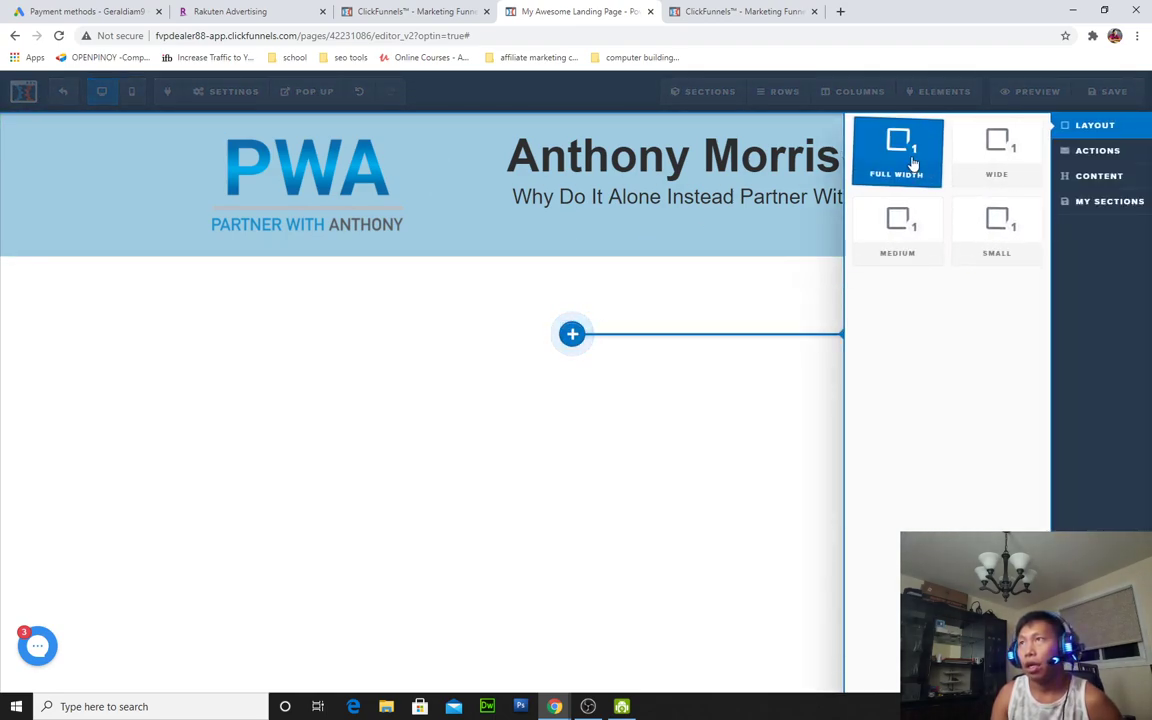
pyautogui.click(1003, 157)
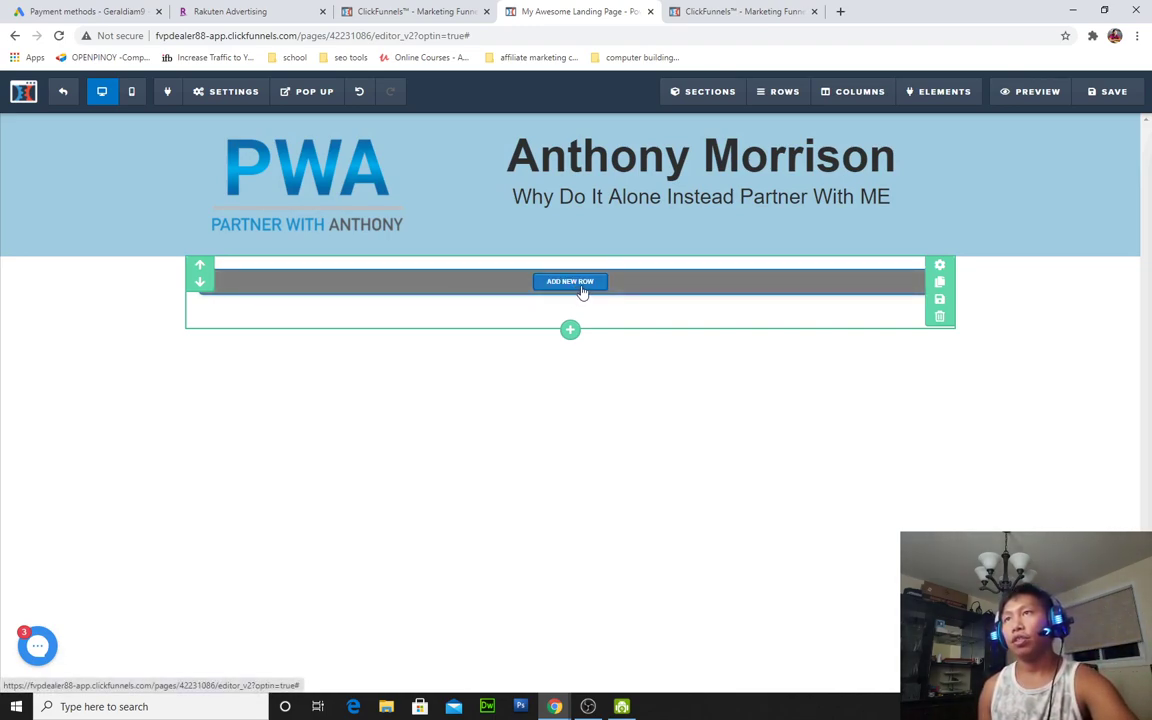
pyautogui.click(582, 286)
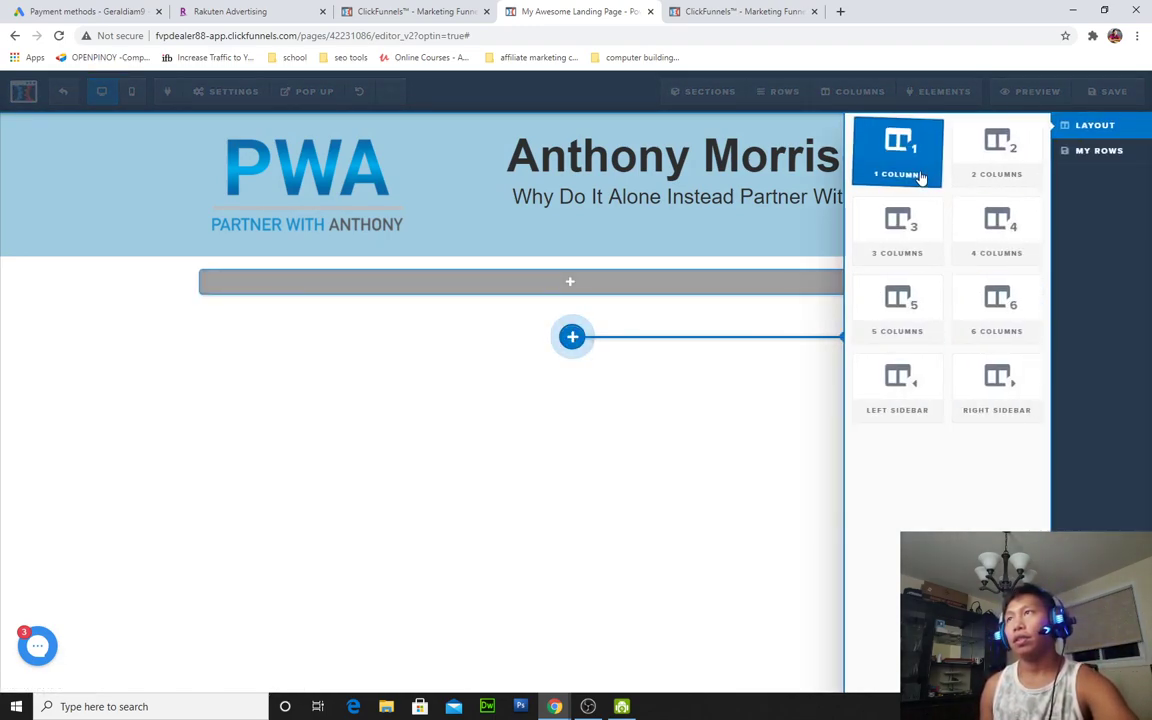
pyautogui.click(675, 537)
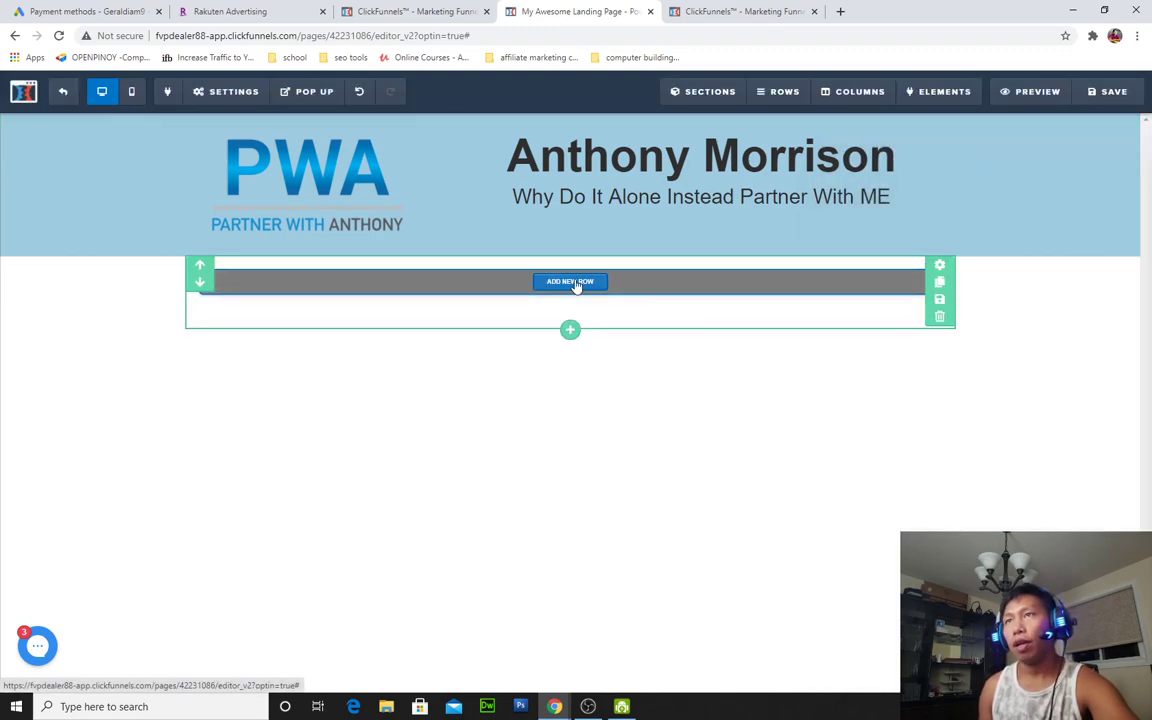
pyautogui.click(575, 284)
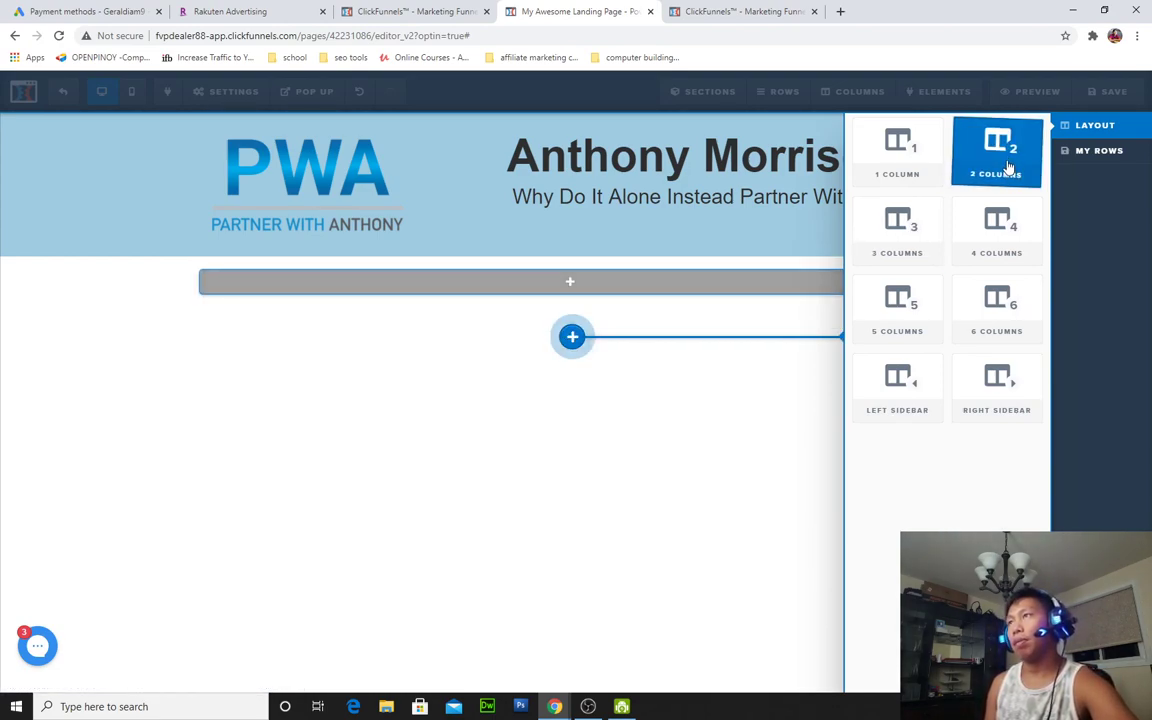
pyautogui.click(1008, 167)
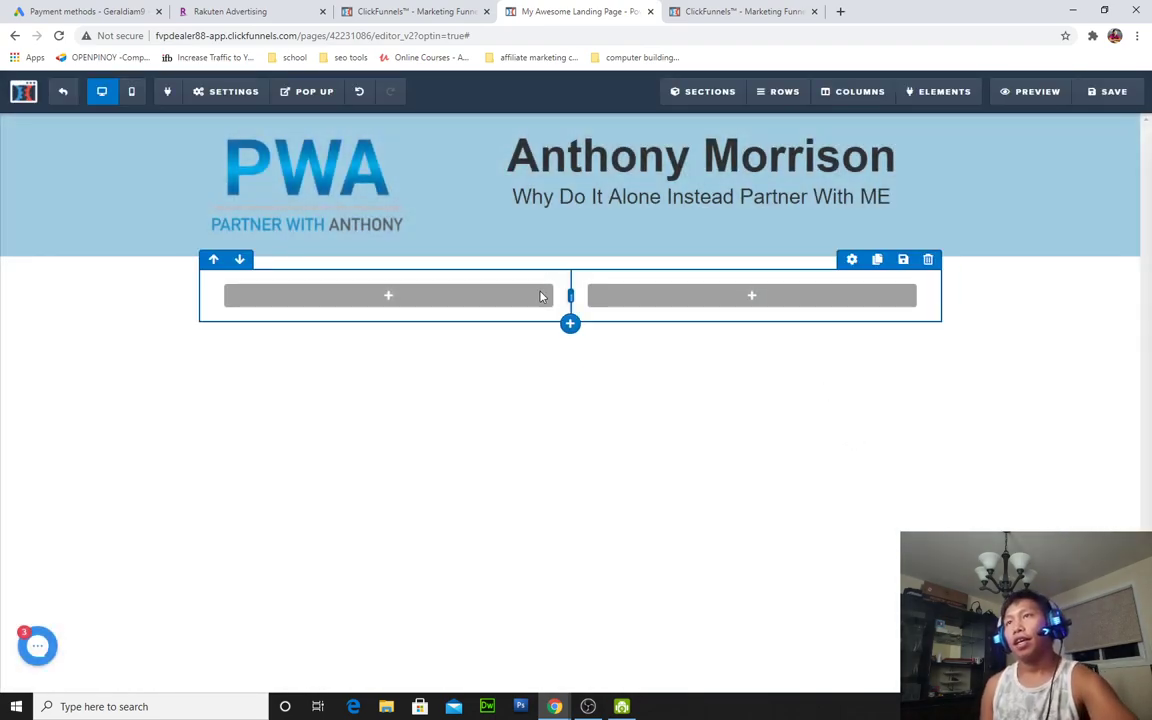
# Add an image element to the new row's second column, using the library photo of the man in a dark suit
pyautogui.click(745, 297)
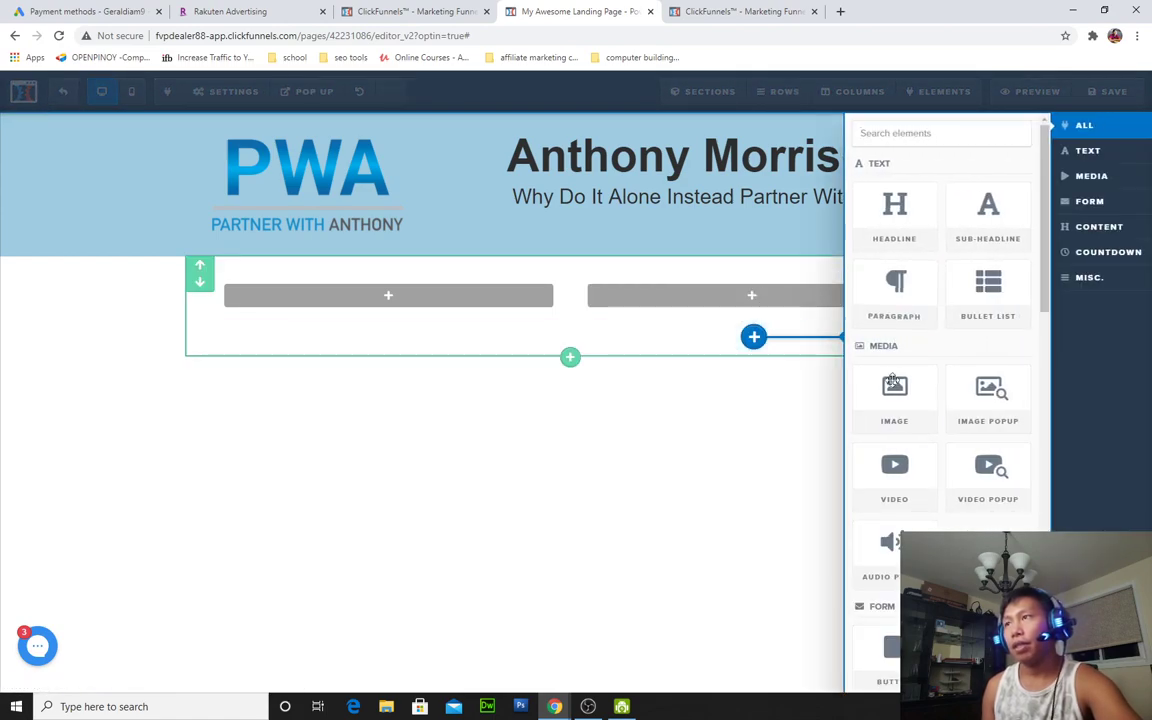
pyautogui.click(897, 393)
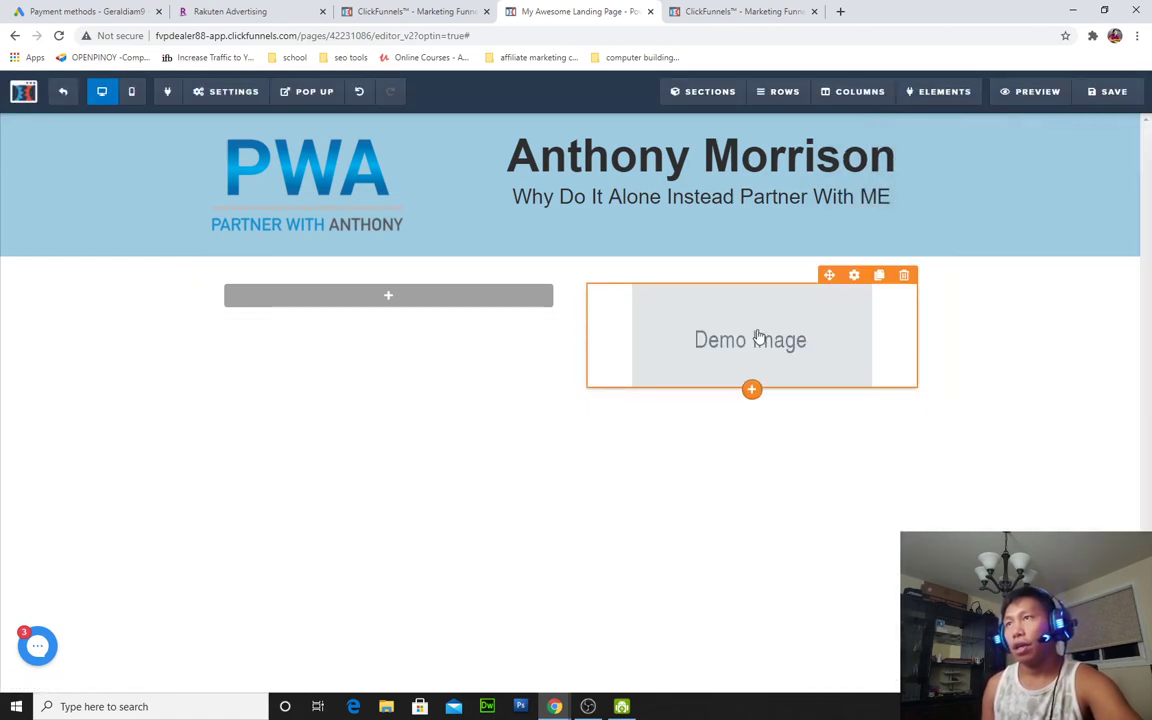
pyautogui.click(854, 276)
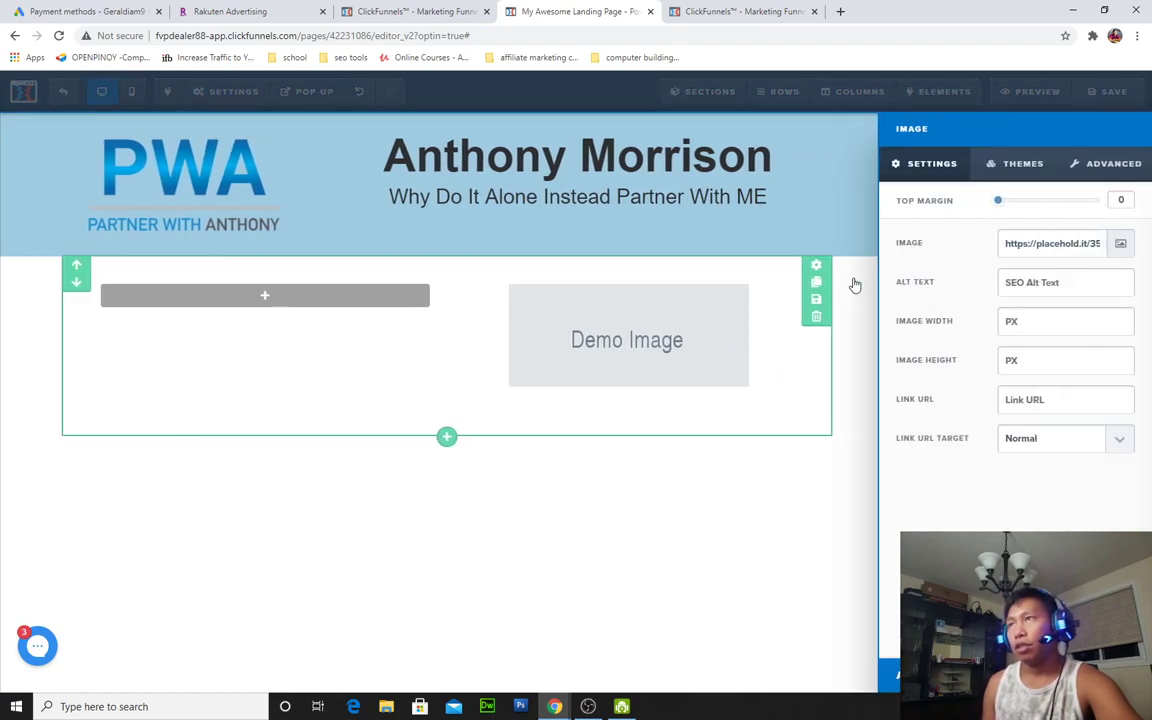
pyautogui.click(1120, 243)
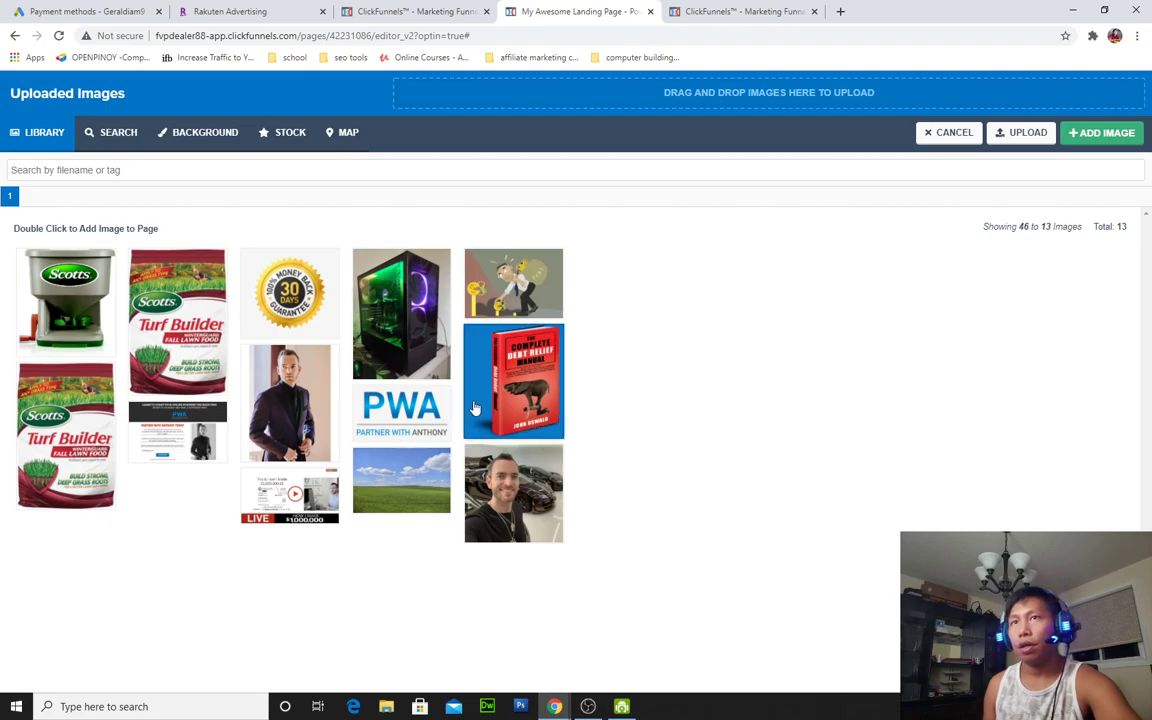
pyautogui.click(293, 401)
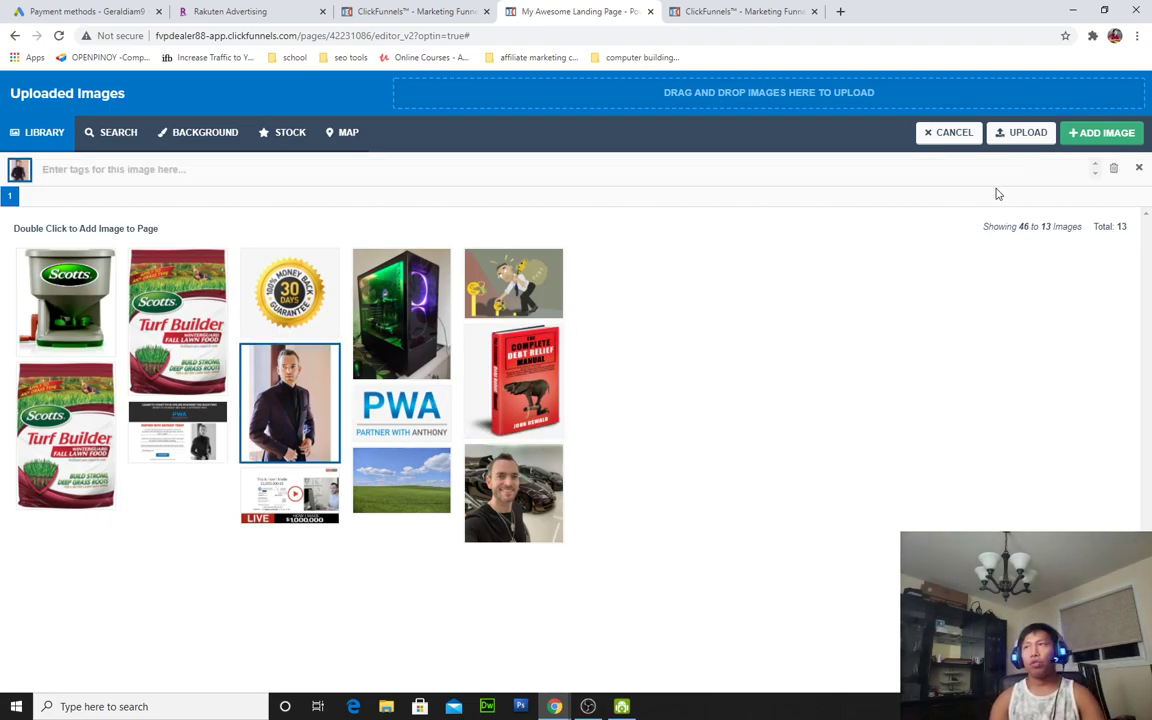
pyautogui.click(1102, 132)
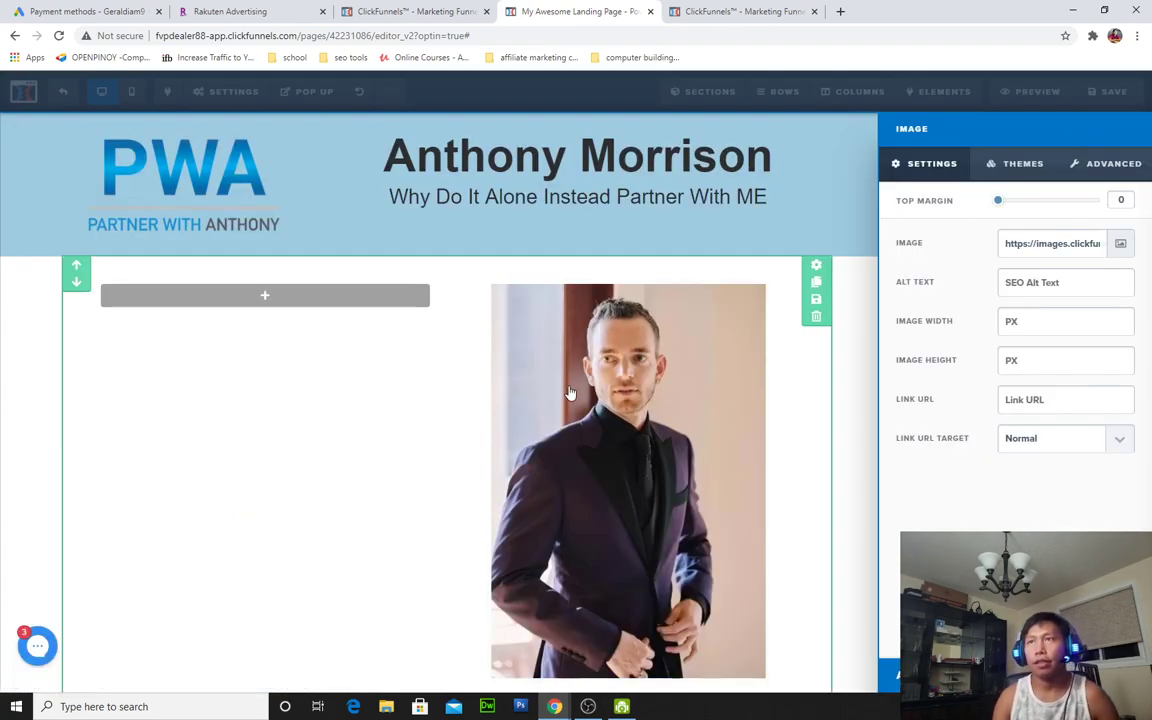
pyautogui.click(370, 327)
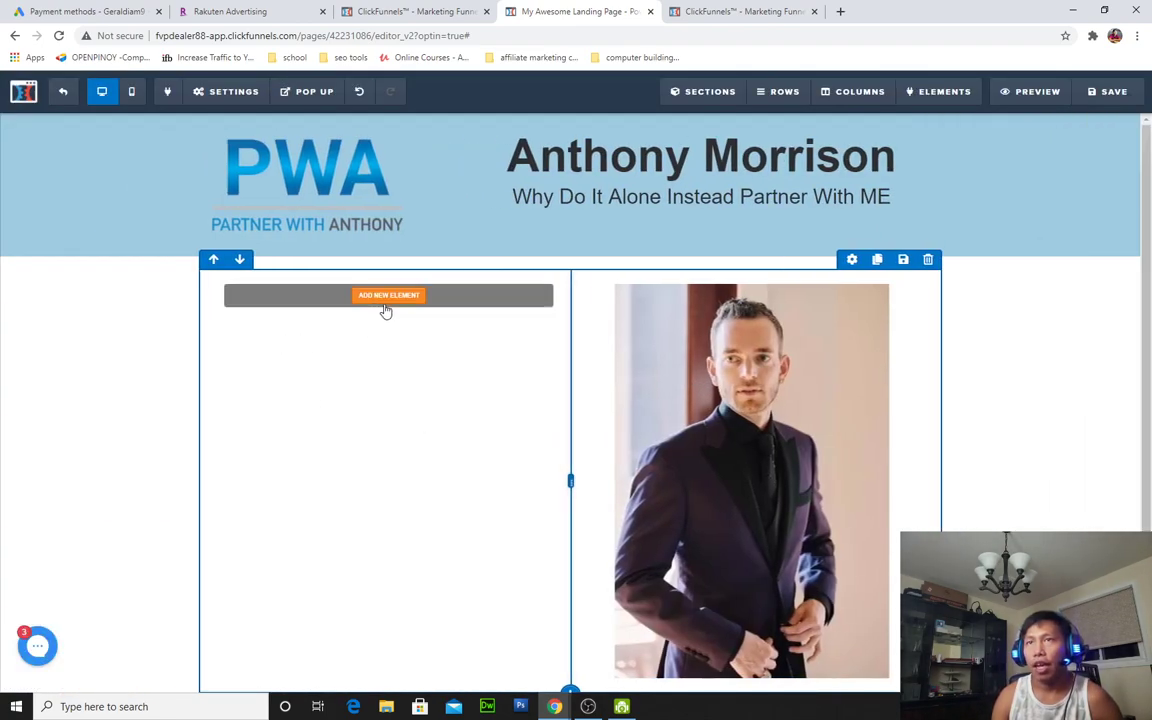
# Add a bullet list to the row's first column and apply the theme with check marks in round white icons
pyautogui.click(385, 300)
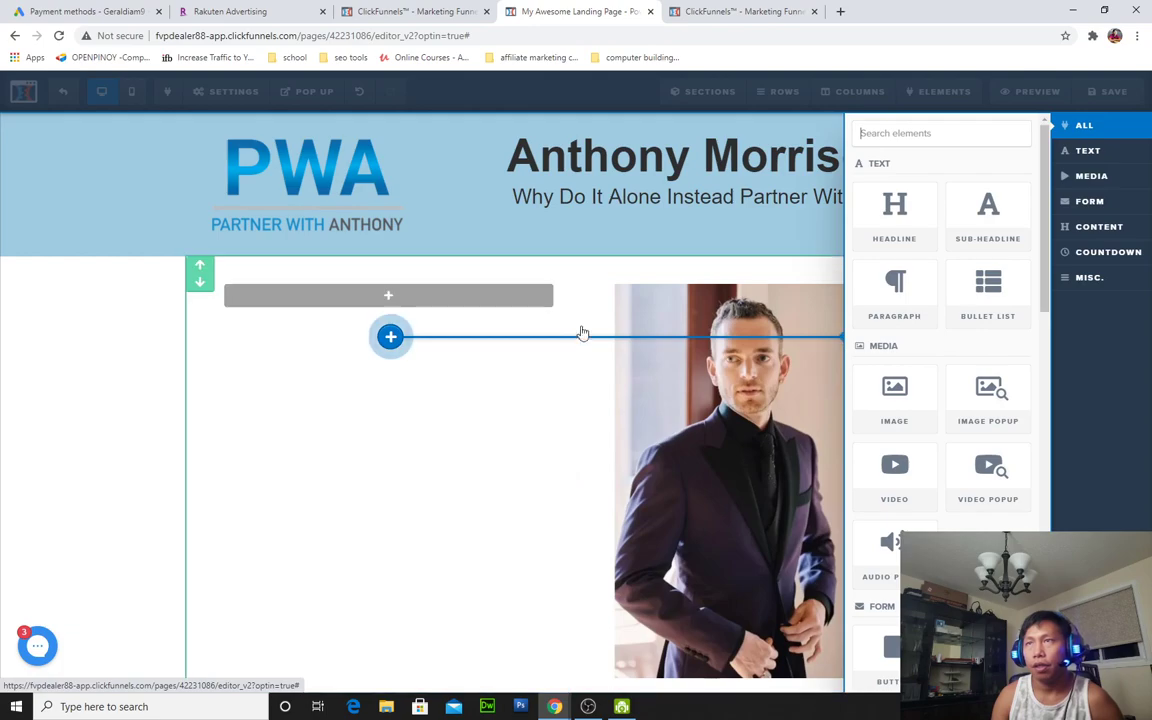
pyautogui.click(990, 301)
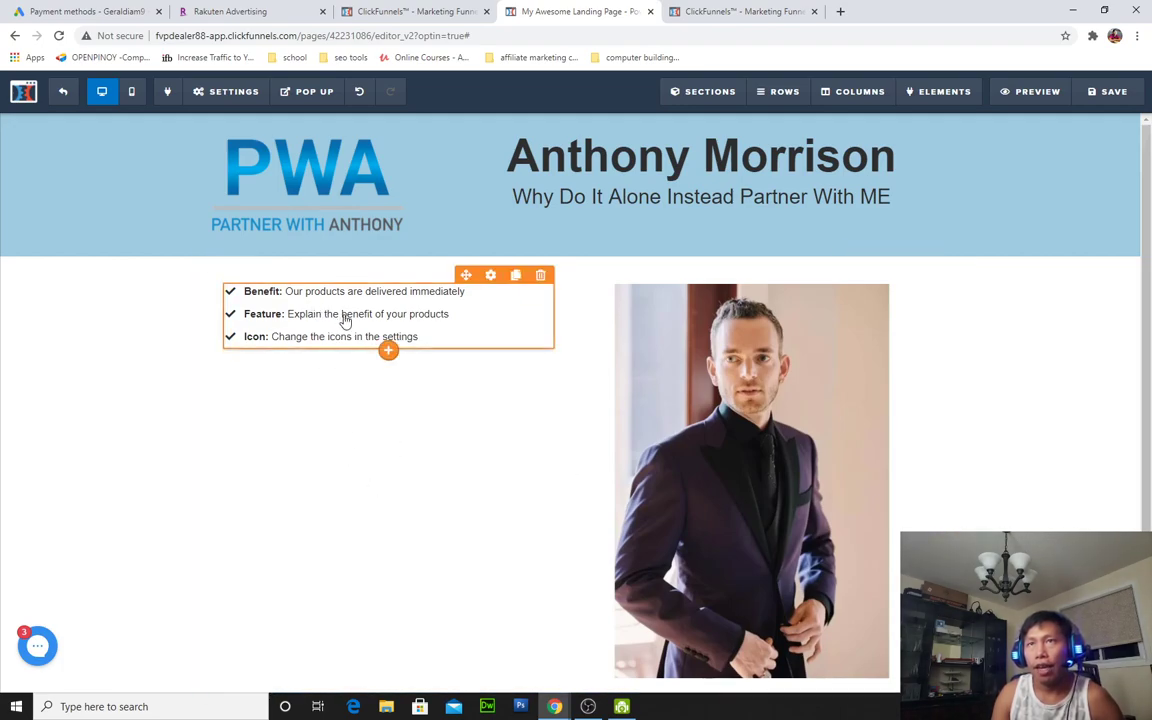
pyautogui.click(491, 276)
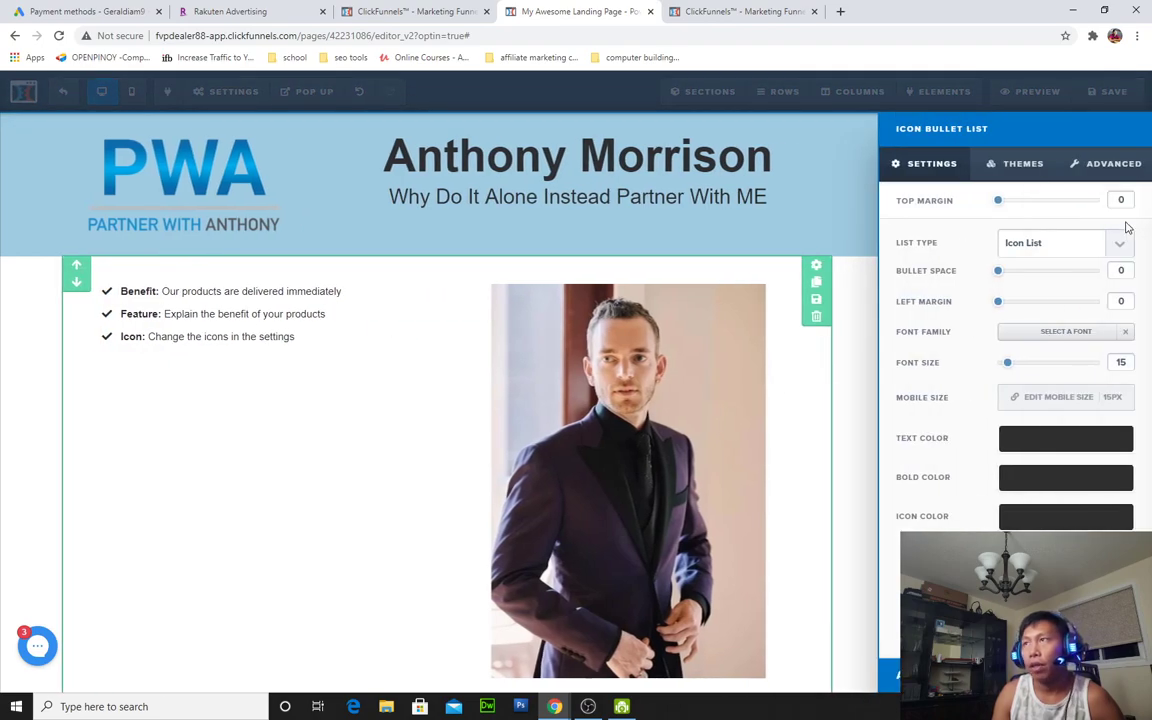
pyautogui.click(1023, 168)
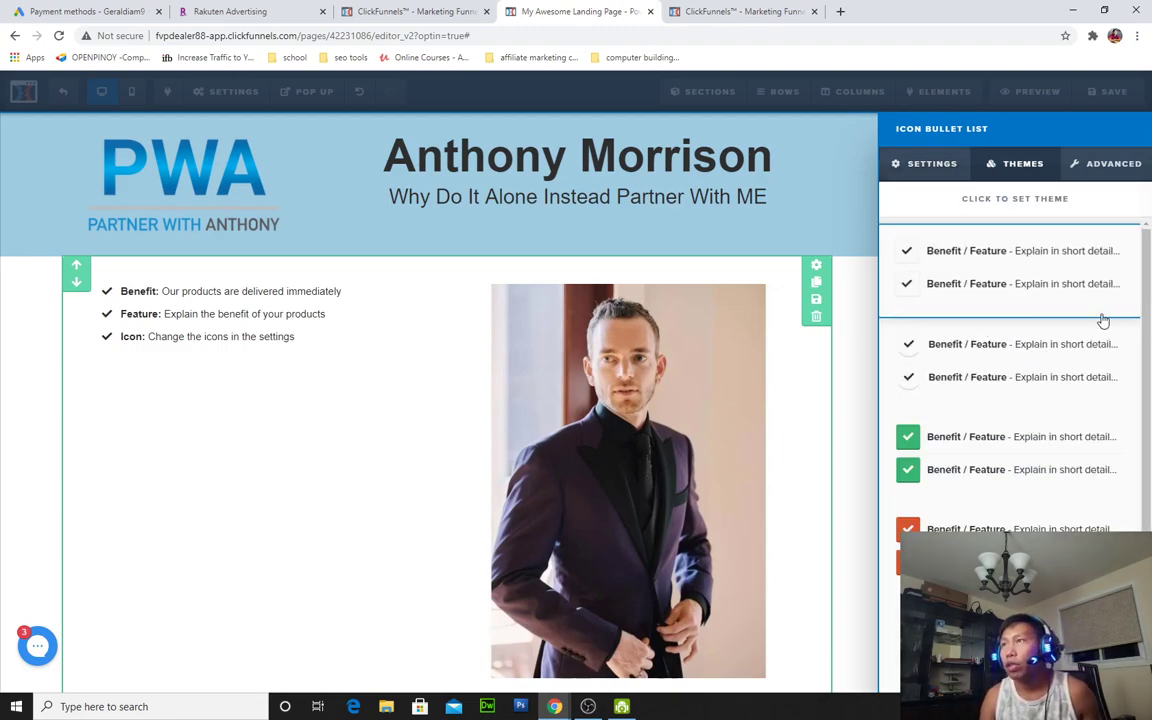
pyautogui.scroll(-2, 960, 355)
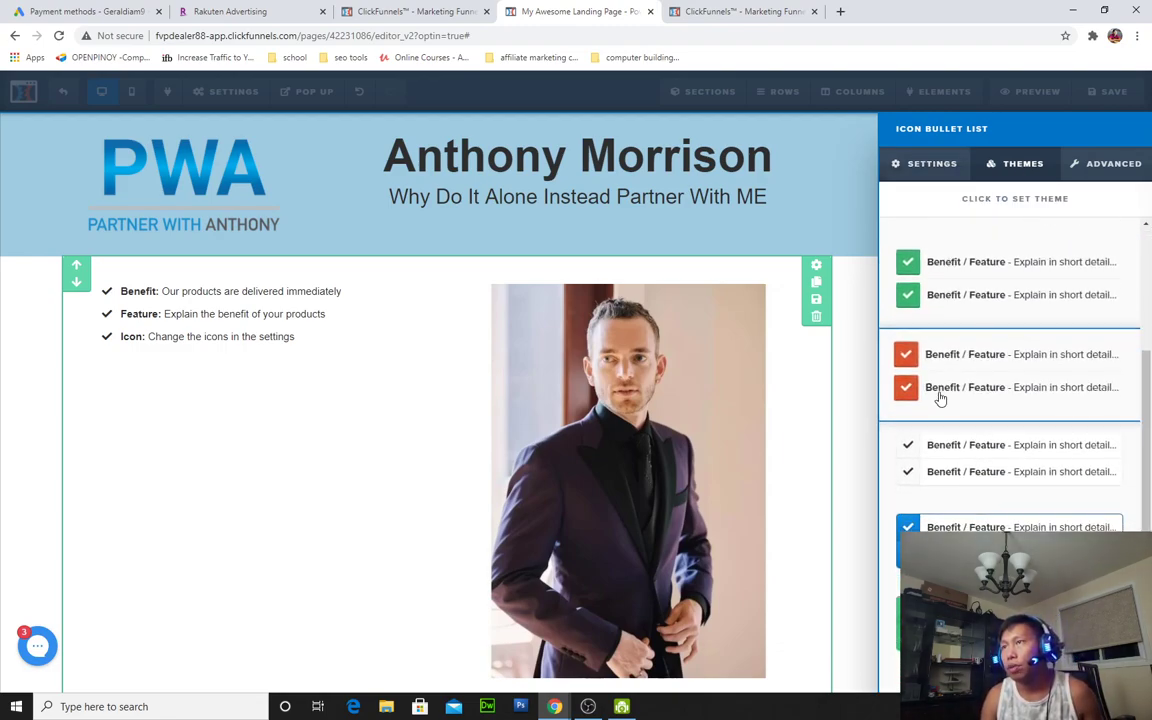
pyautogui.scroll(2, 938, 362)
pyautogui.scroll(-2, 940, 360)
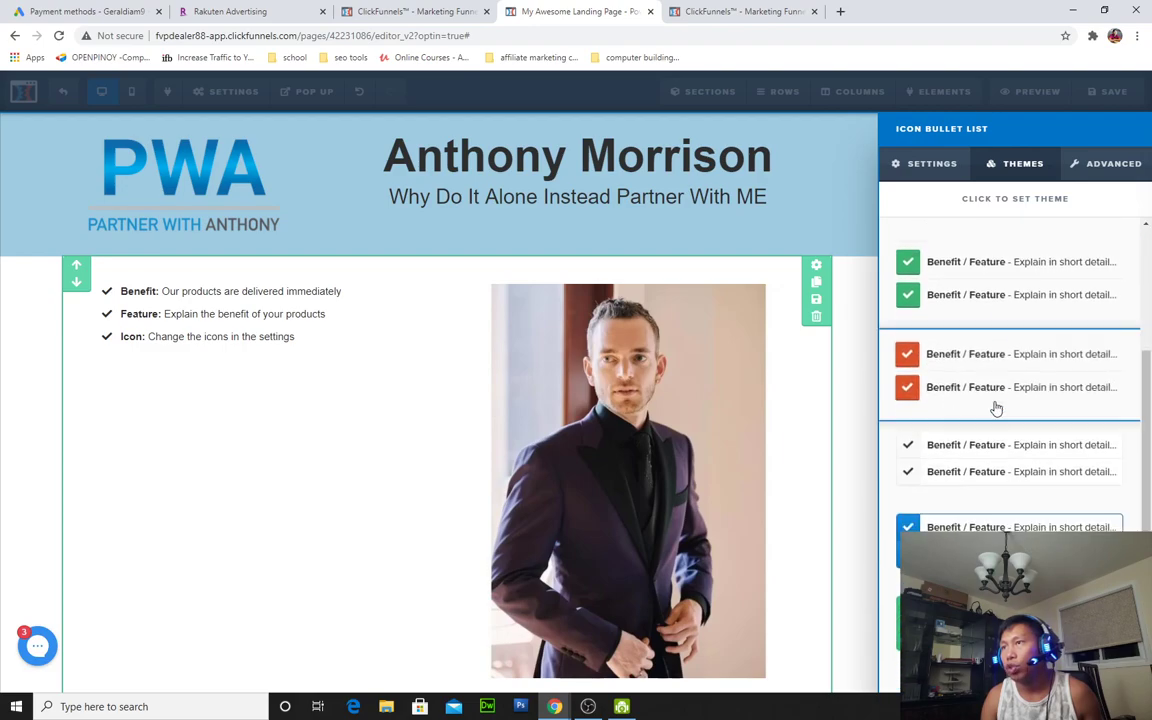
pyautogui.scroll(2, 967, 436)
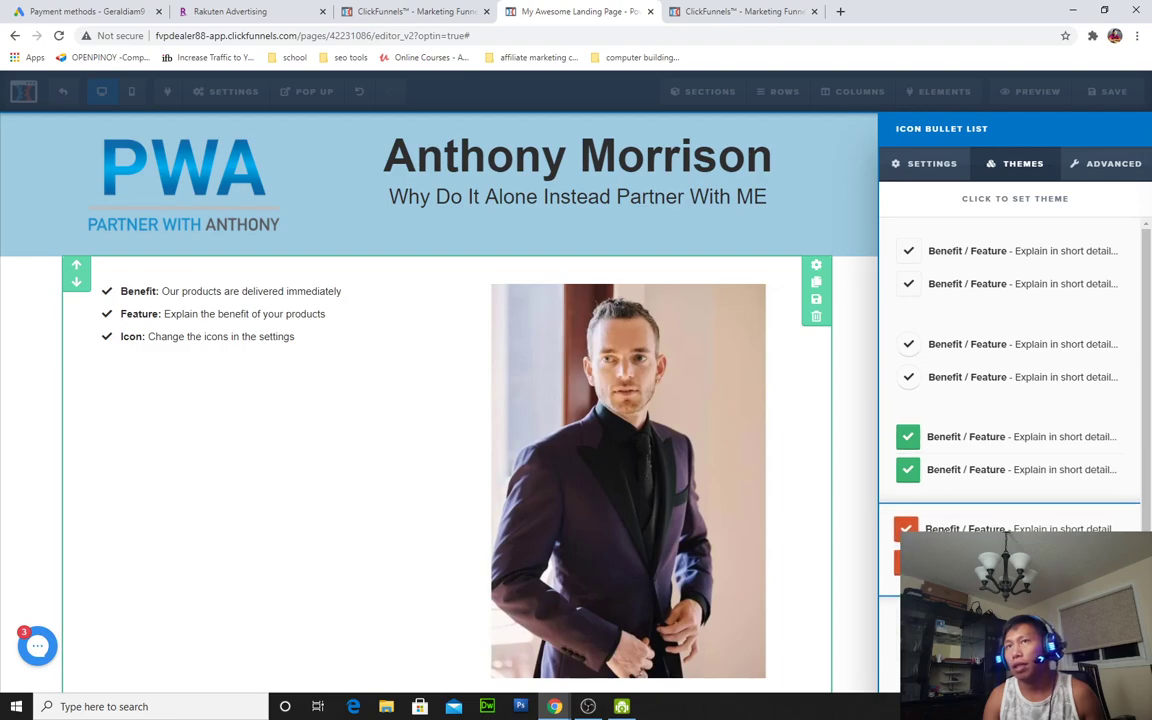
pyautogui.click(926, 358)
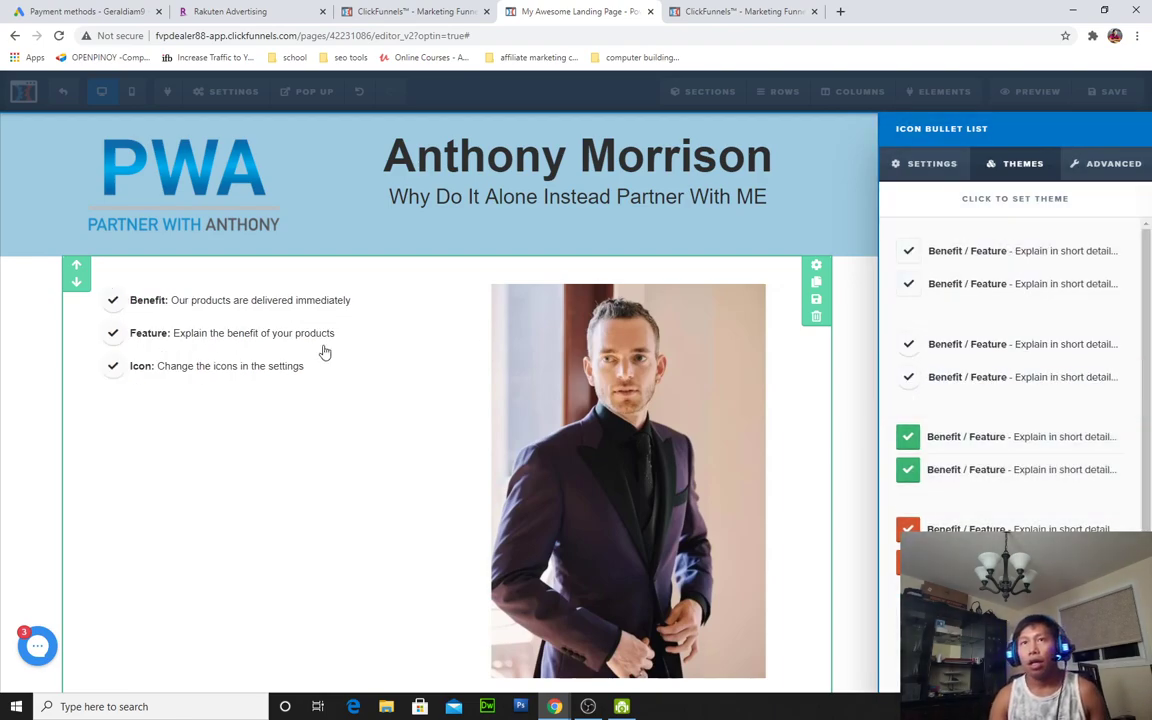
pyautogui.click(311, 445)
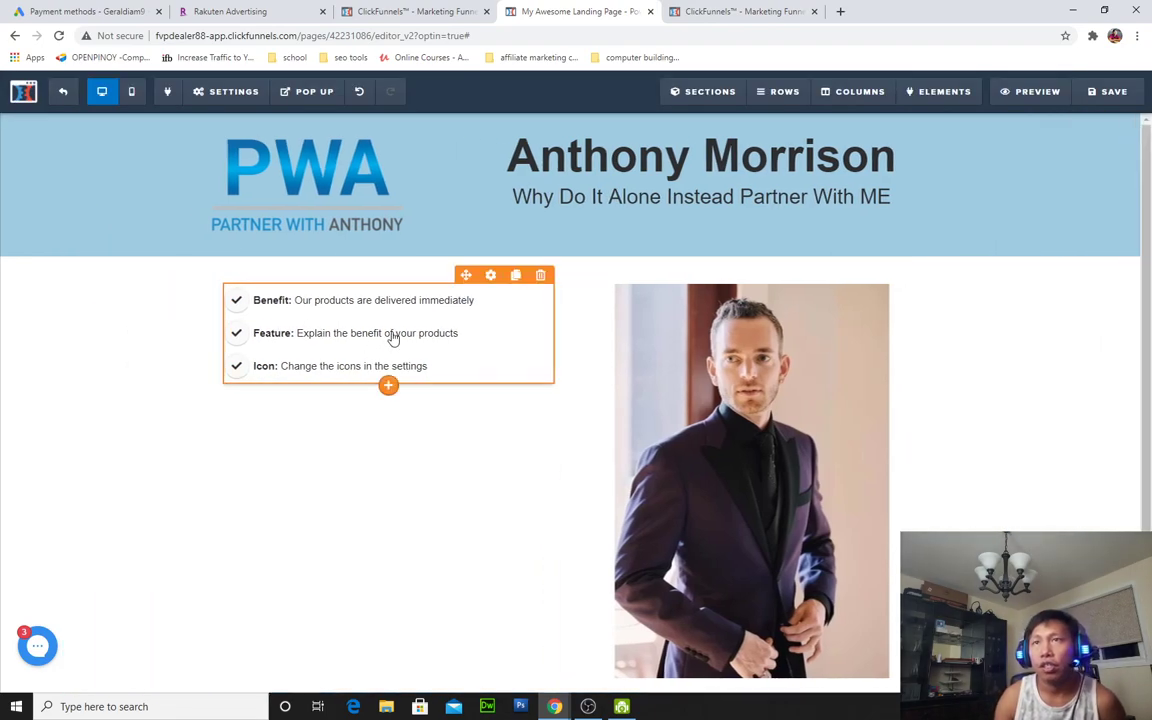
# Set the bullet list's font size to 20
pyautogui.click(489, 277)
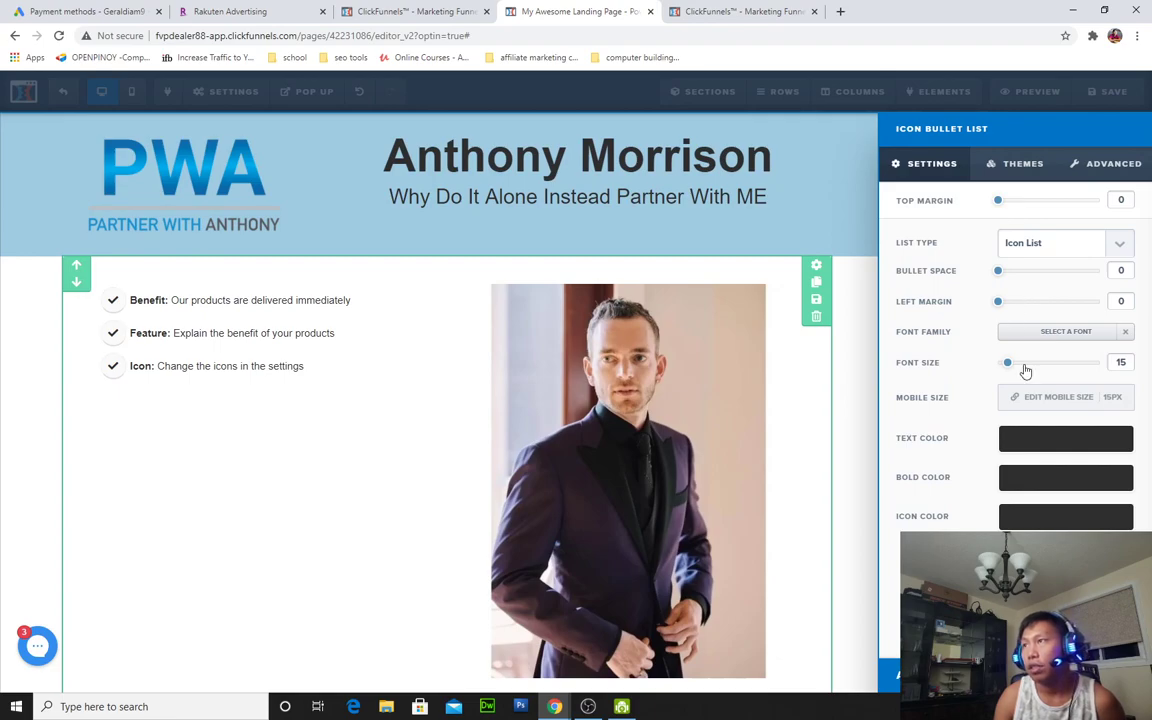
pyautogui.moveTo(1009, 367); pyautogui.dragTo(1021, 366)
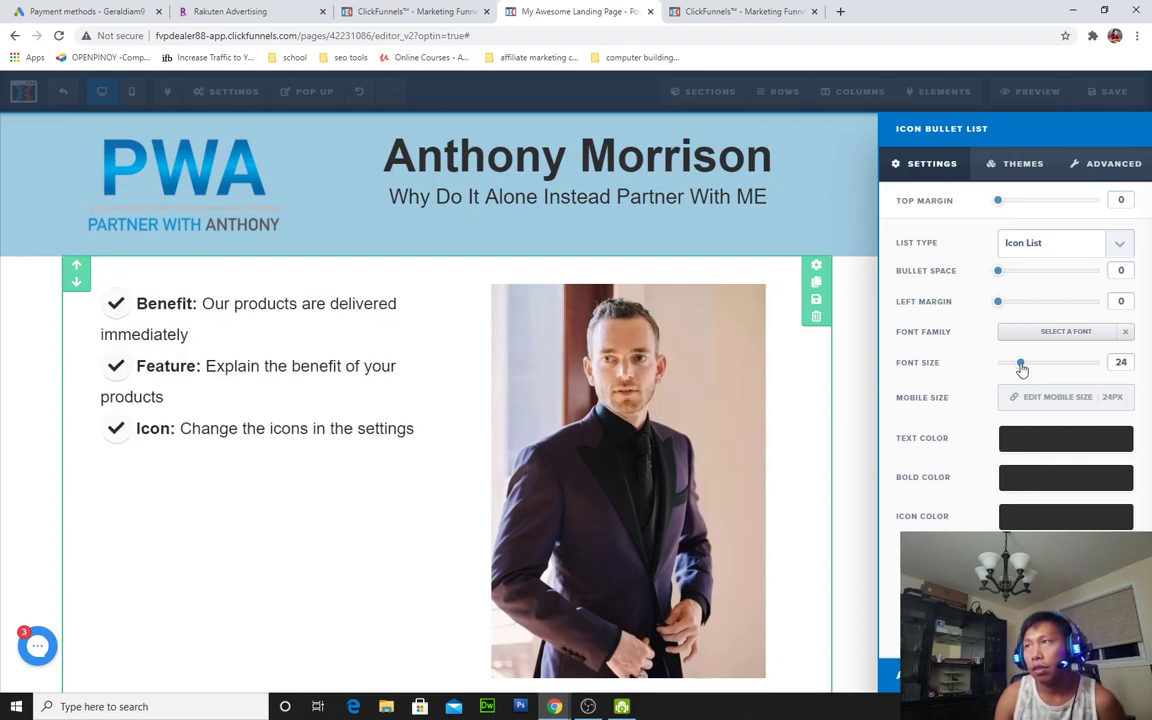
pyautogui.moveTo(1020, 369); pyautogui.dragTo(1013, 369)
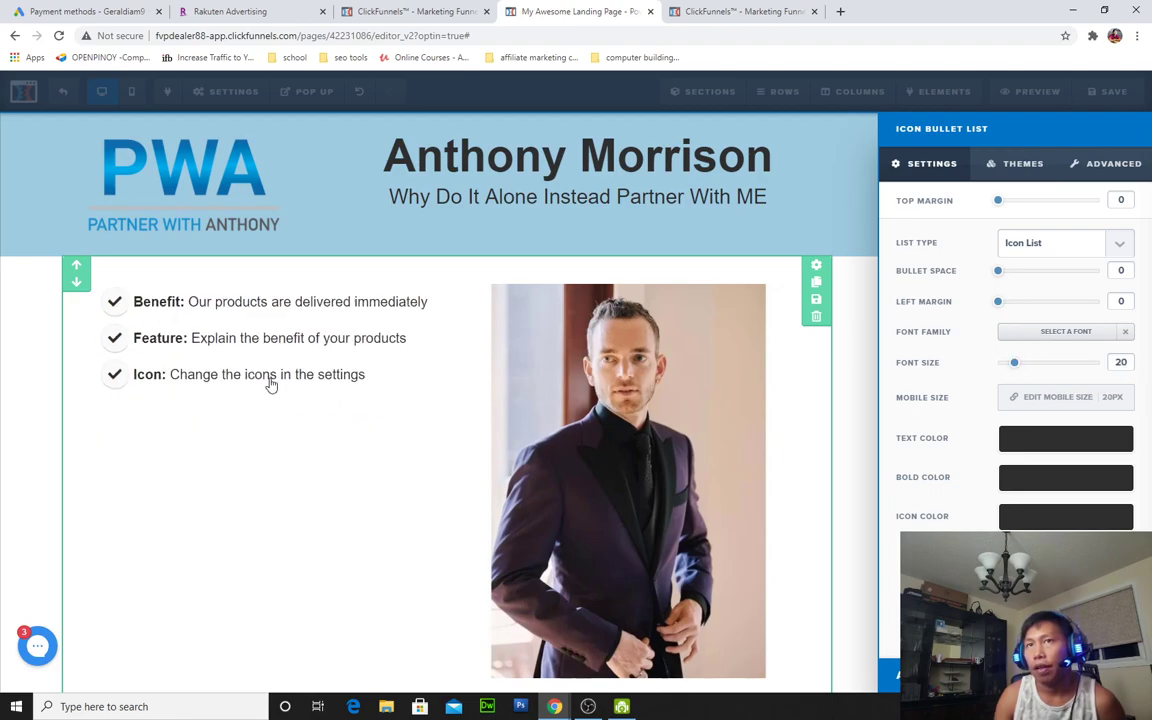
# Add six empty bullet items after the list's last item, "Icon: Change the icons in the settings"
pyautogui.click(343, 374)
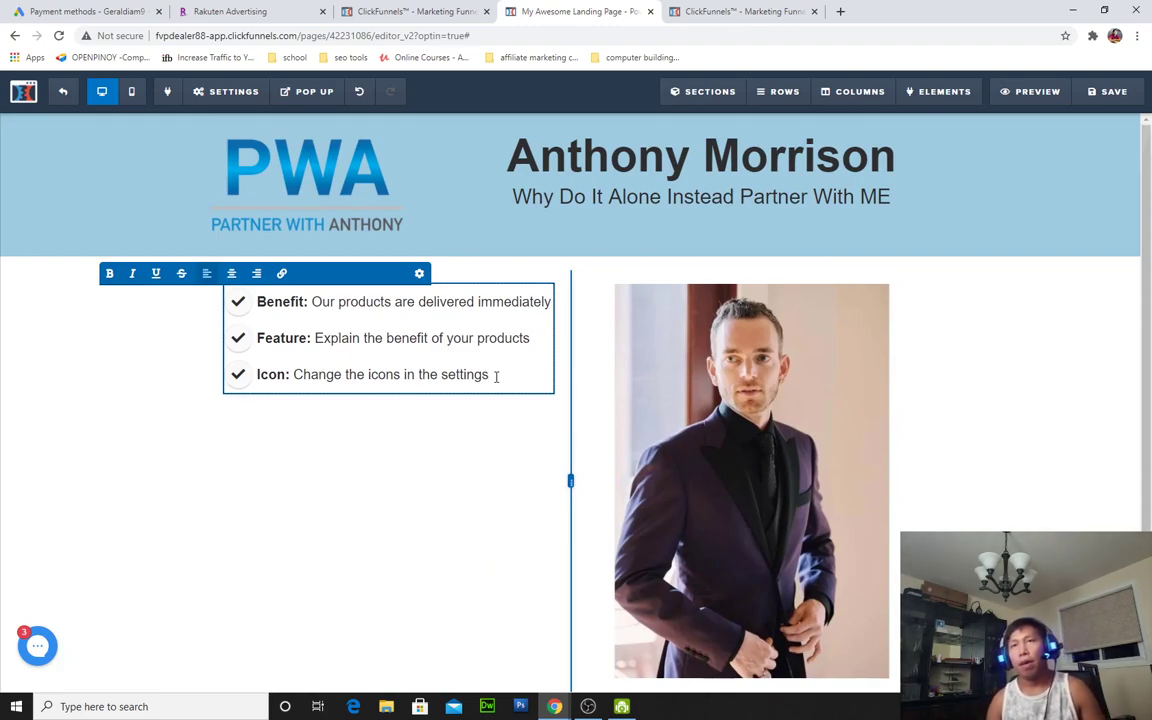
pyautogui.press('Return')
pyautogui.press('Return')
pyautogui.press('Return')
pyautogui.press('Return')
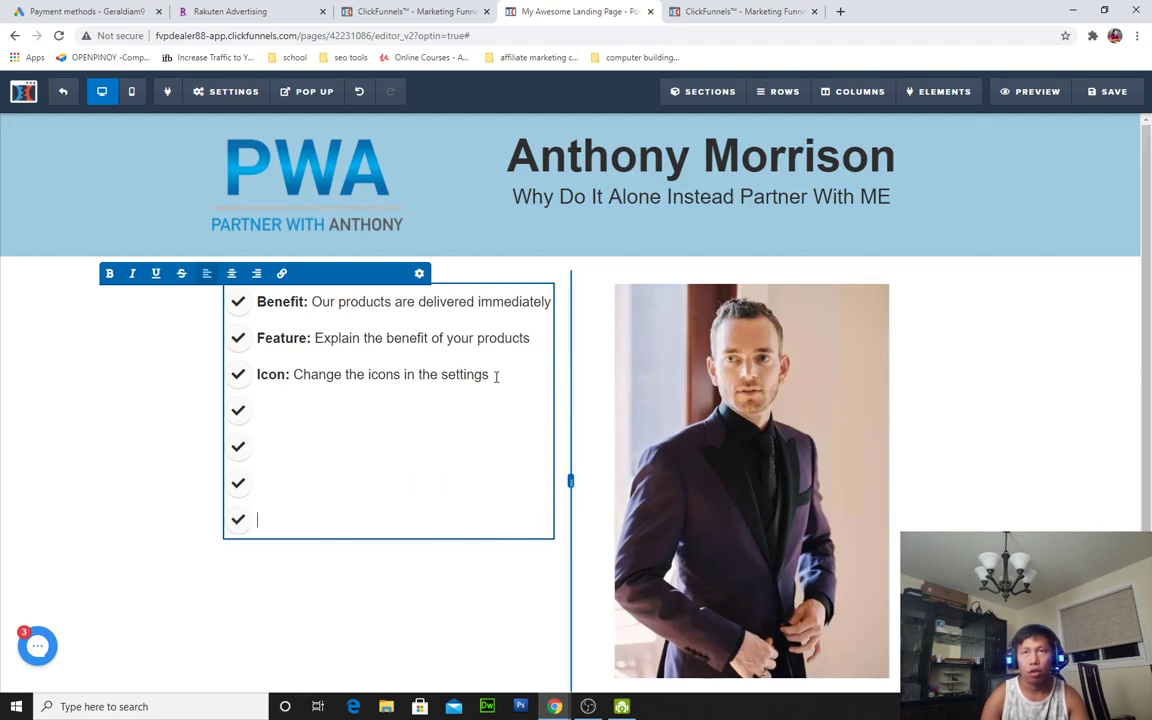
pyautogui.press('Return')
pyautogui.press('Return')
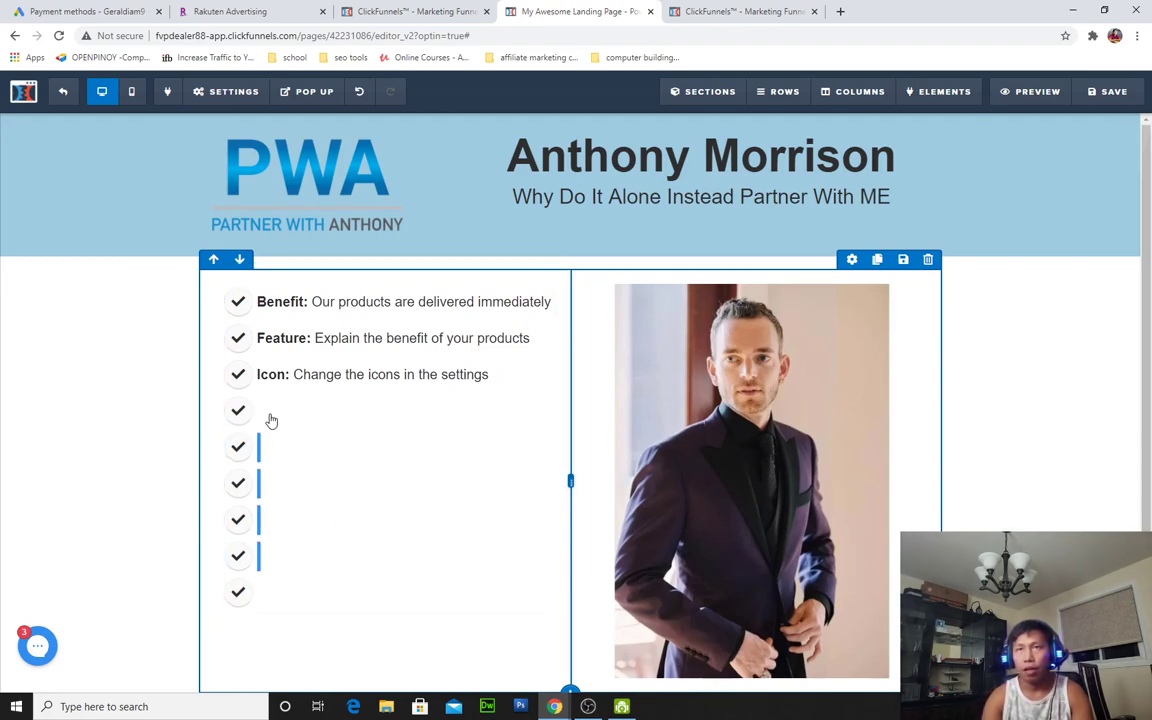
# Remove the six empty bullet items after the list's "Icon: Change the icons in the settings" item
pyautogui.press('BackSpace')
pyautogui.press('BackSpace')
pyautogui.press('BackSpace')
pyautogui.press('BackSpace')
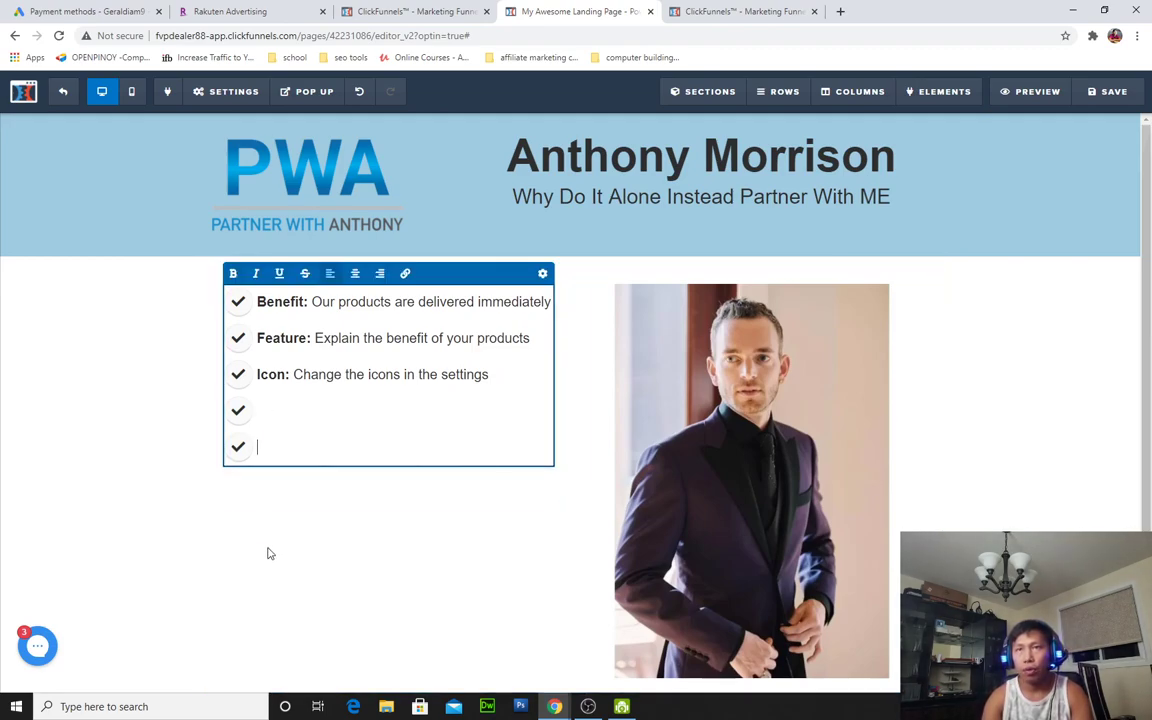
pyautogui.press('BackSpace')
pyautogui.press('BackSpace')
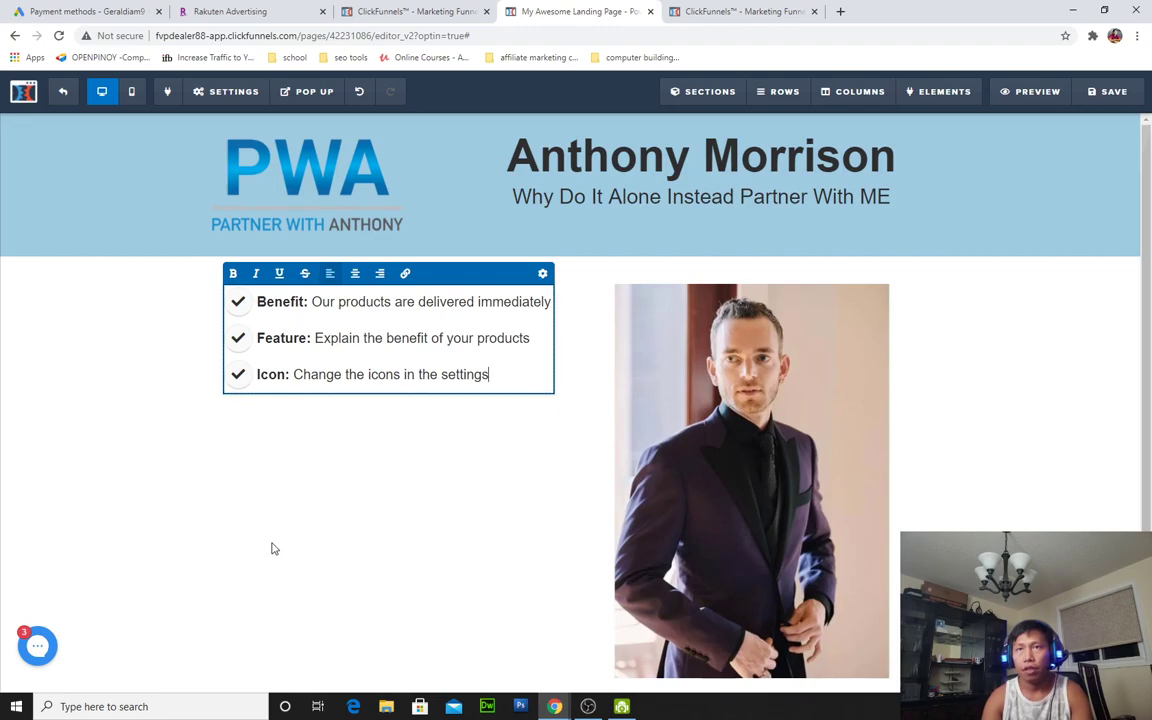
pyautogui.click(455, 463)
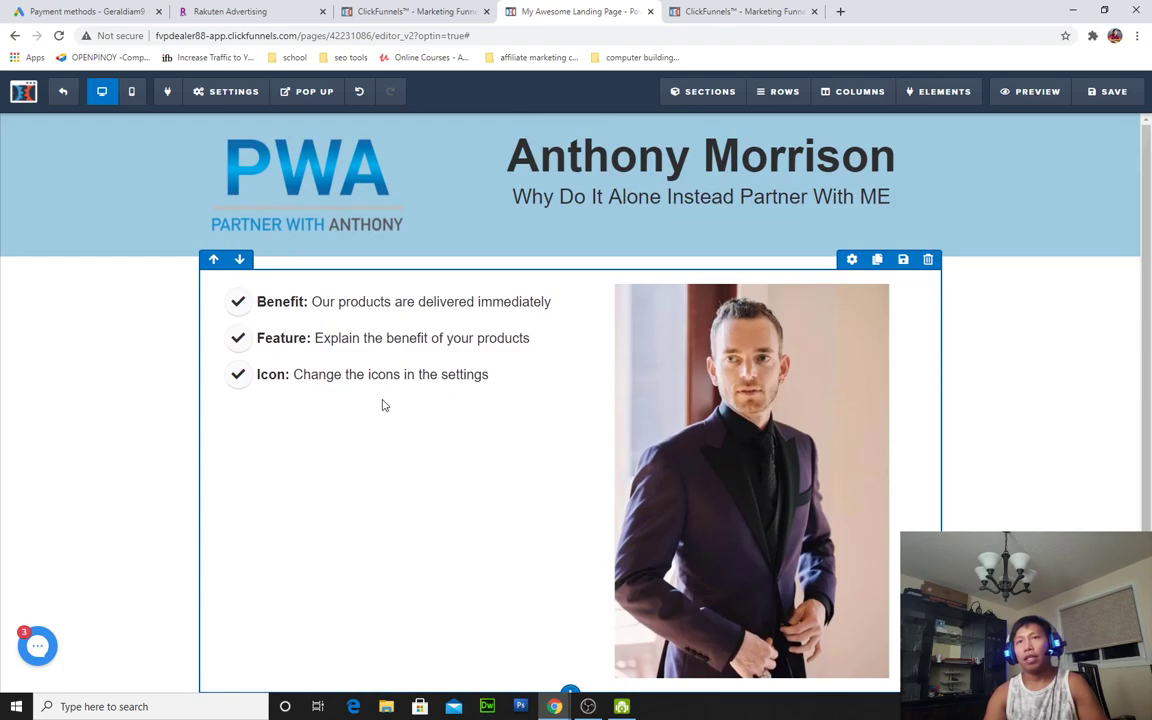
pyautogui.click(305, 220)
pyautogui.click(396, 470)
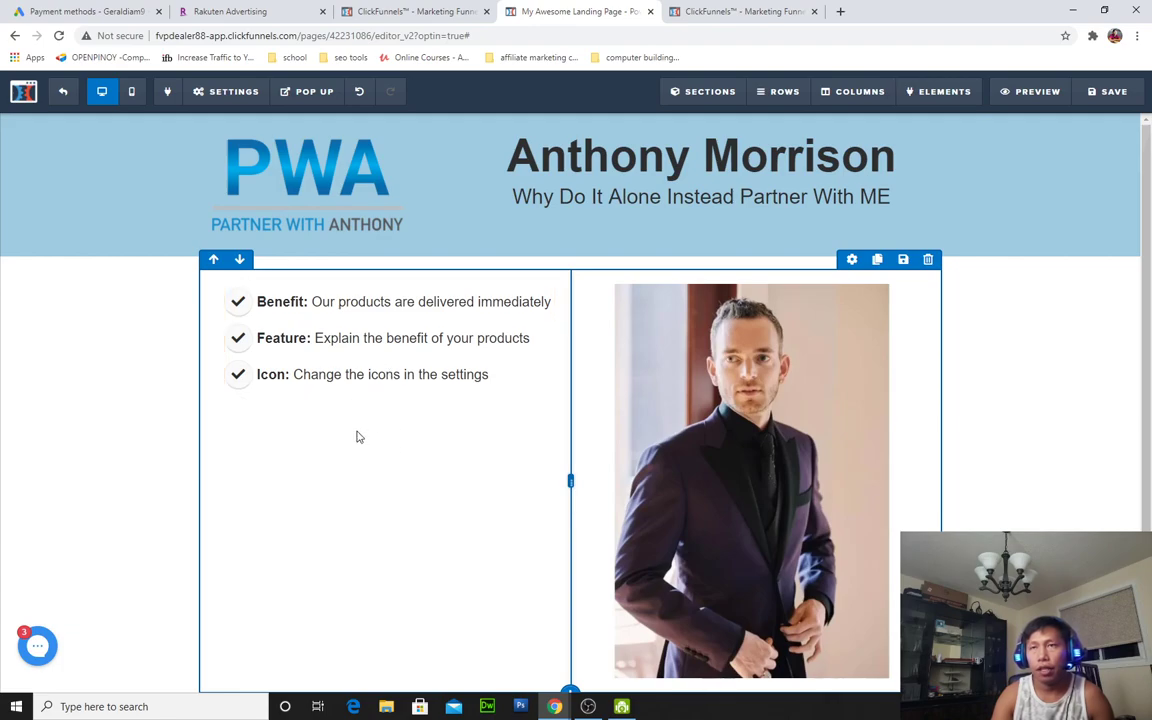
pyautogui.scroll(-1, 380, 440)
pyautogui.scroll(1, 388, 432)
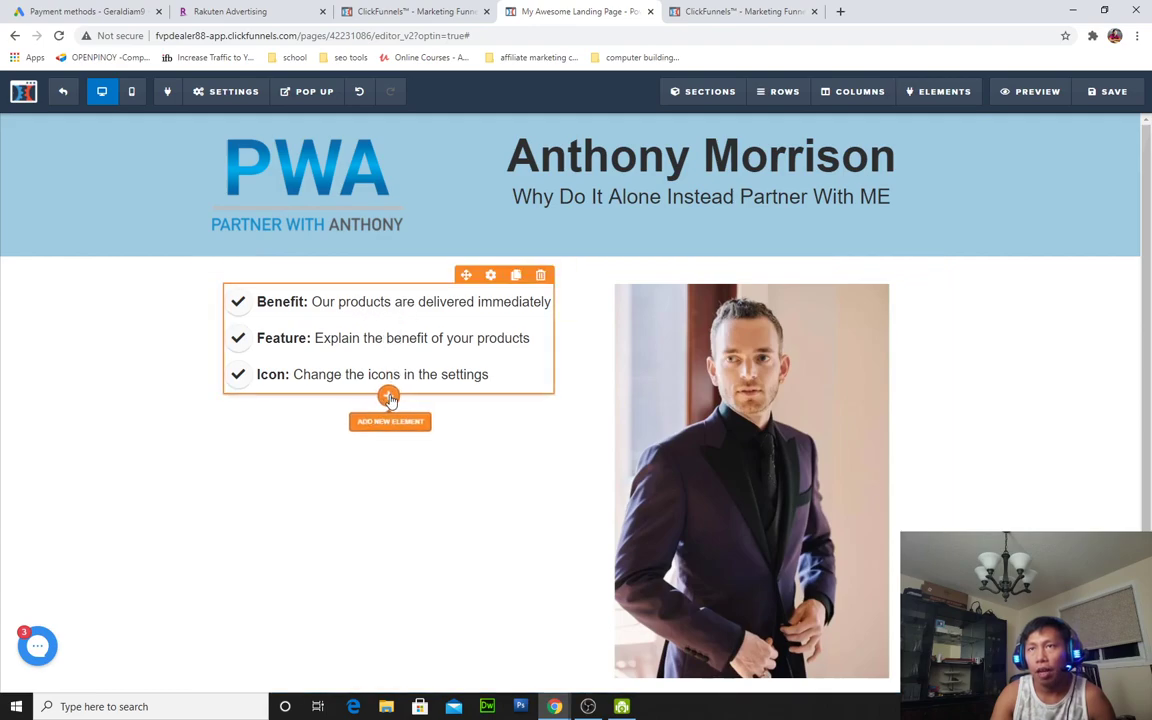
# Return to the landing page editor in the browser and save and publish the page
pyautogui.click(389, 397)
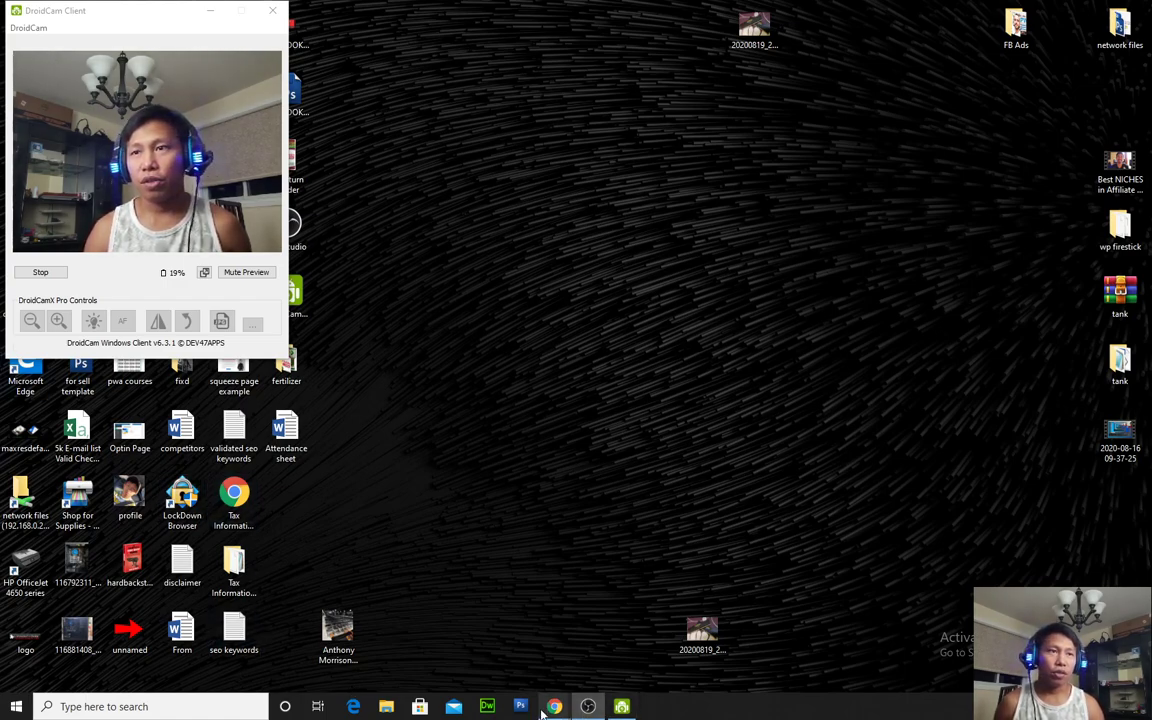
pyautogui.moveTo(554, 705)
pyautogui.click(556, 656)
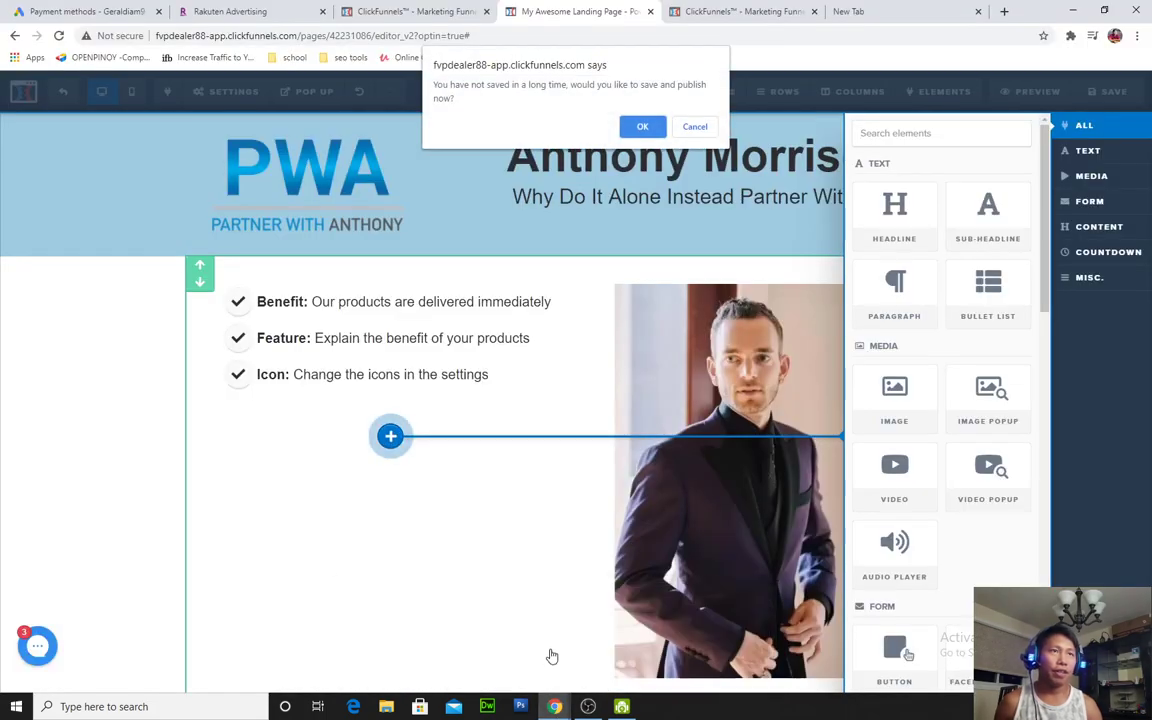
pyautogui.click(643, 127)
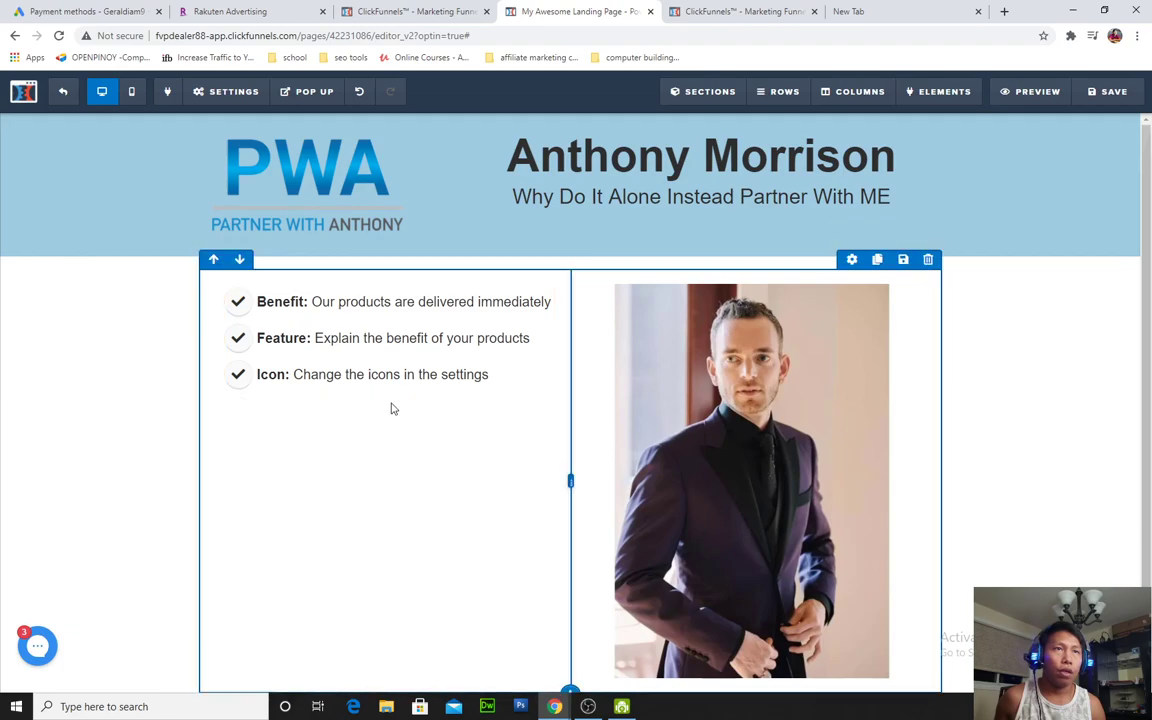
# Add an input element below the bullet list and set its input type to Email Address
pyautogui.click(390, 414)
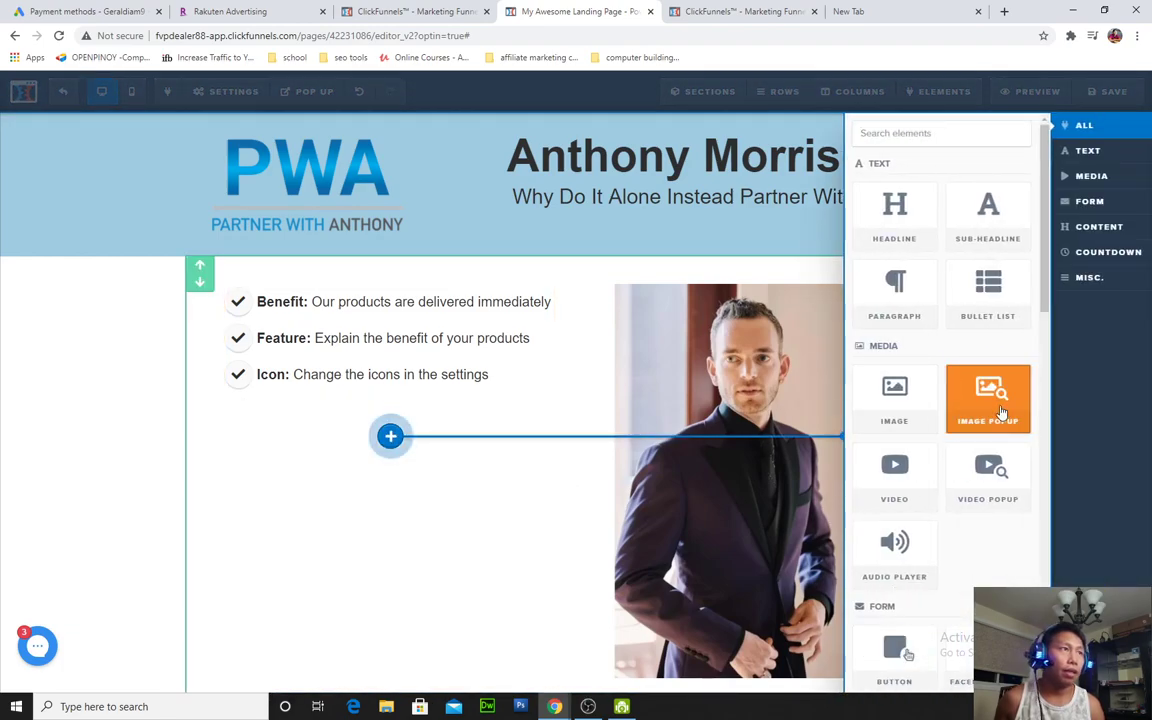
pyautogui.scroll(-3, 957, 435)
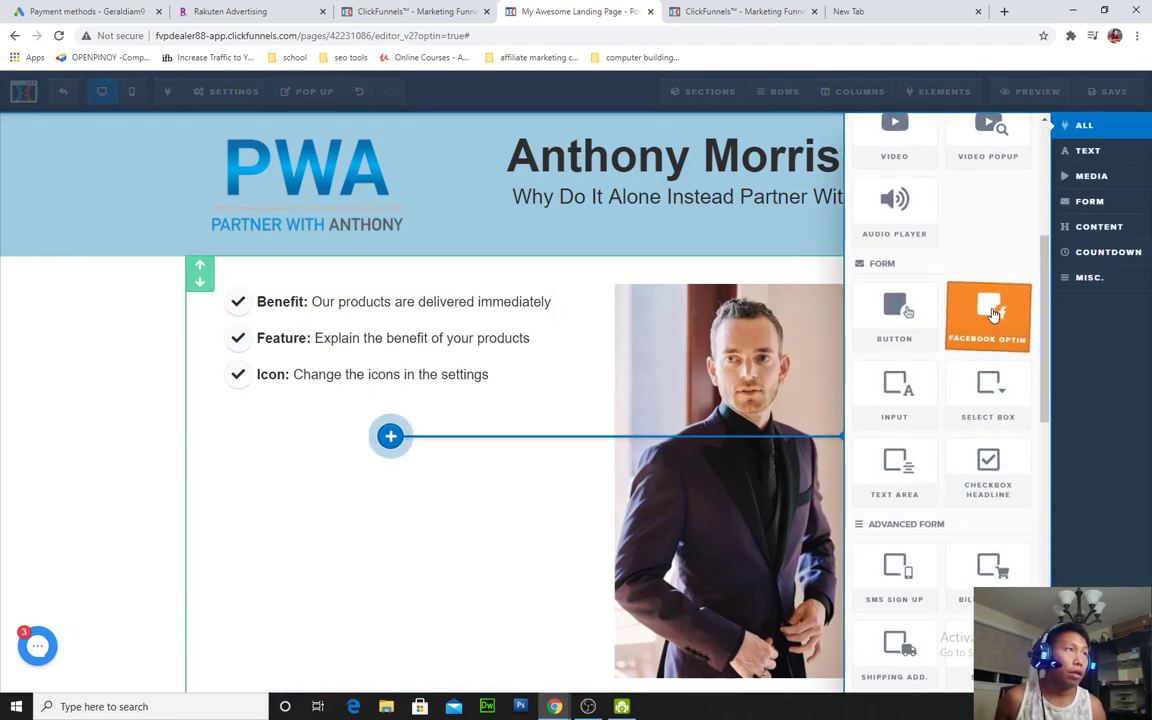
pyautogui.click(898, 397)
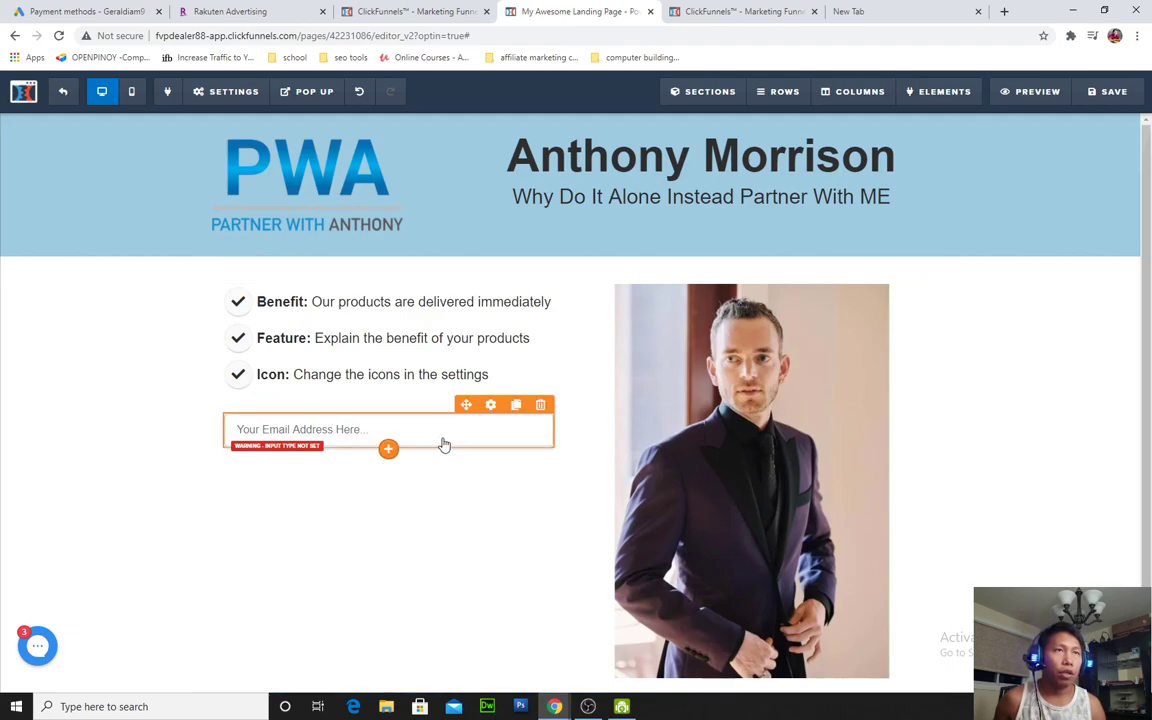
pyautogui.click(491, 405)
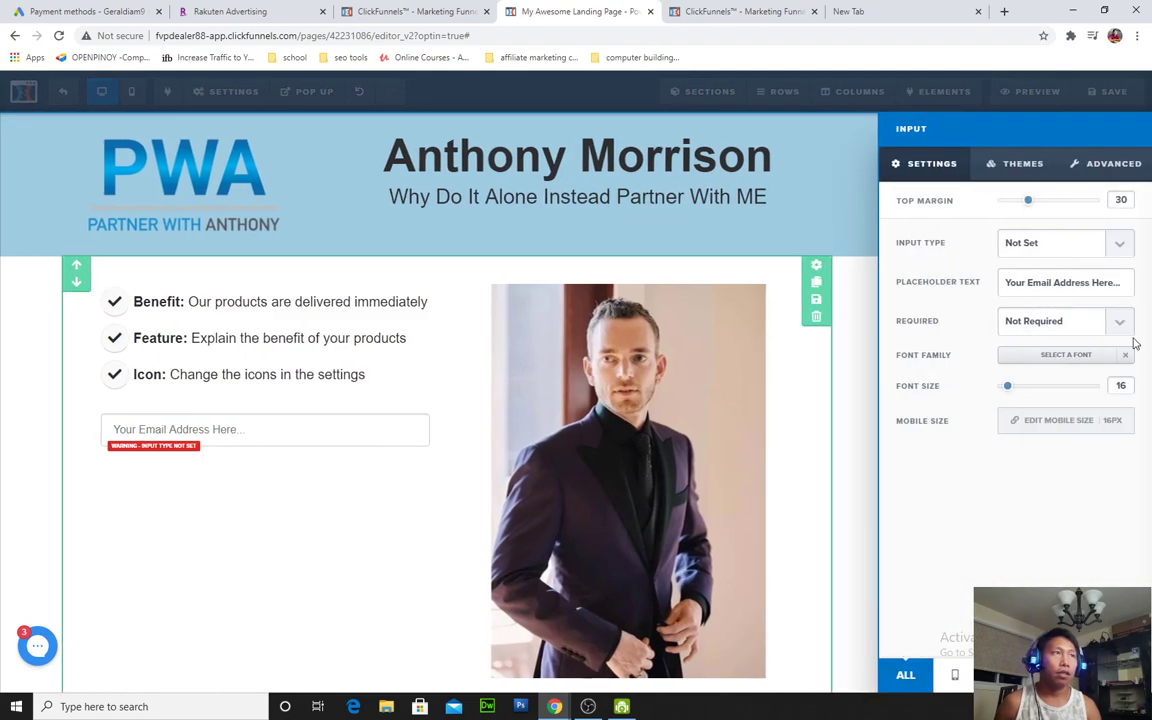
pyautogui.click(1119, 250)
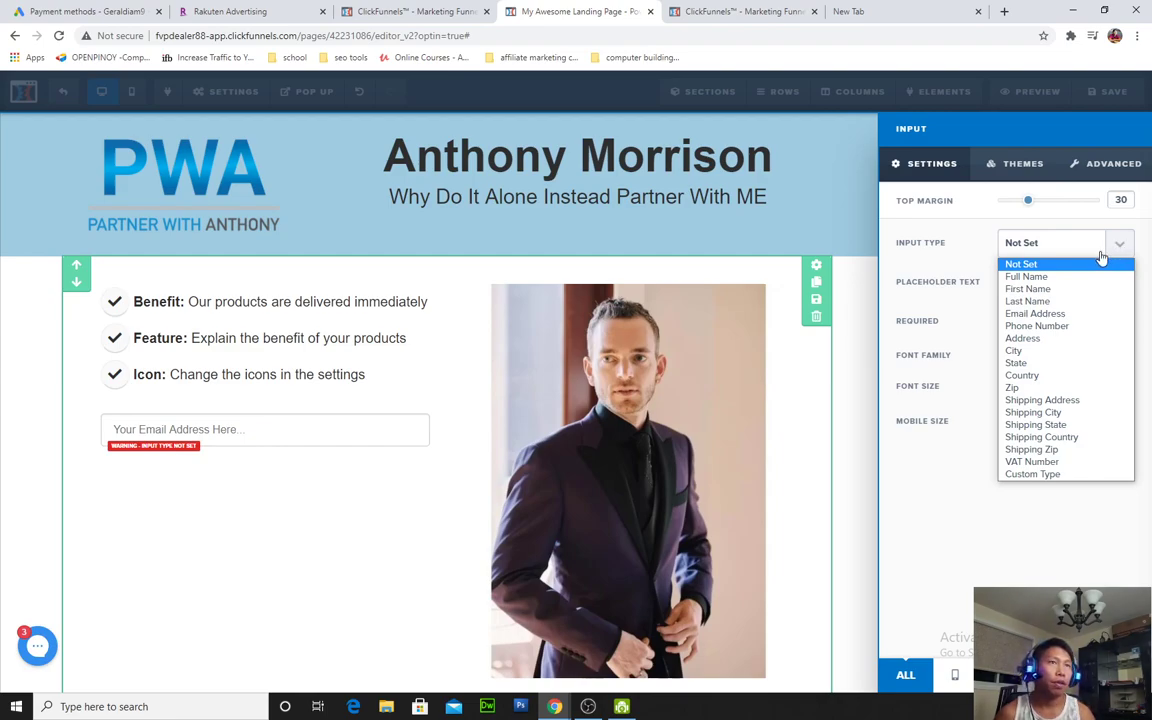
pyautogui.click(1040, 314)
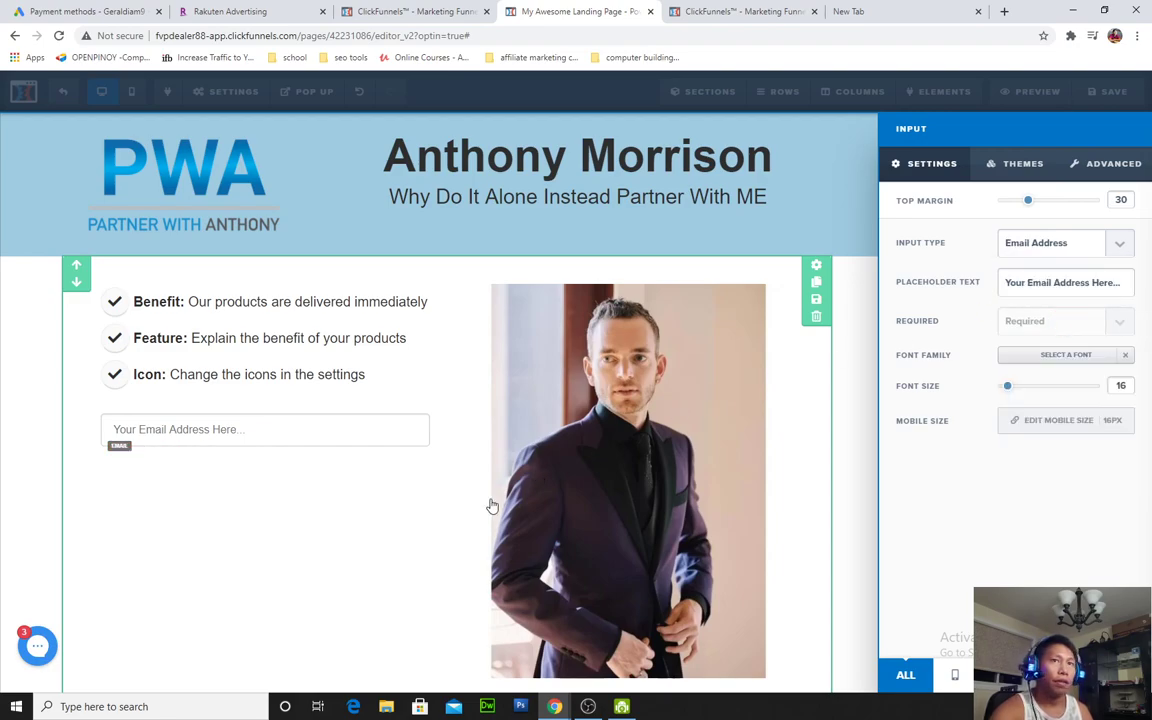
pyautogui.click(428, 460)
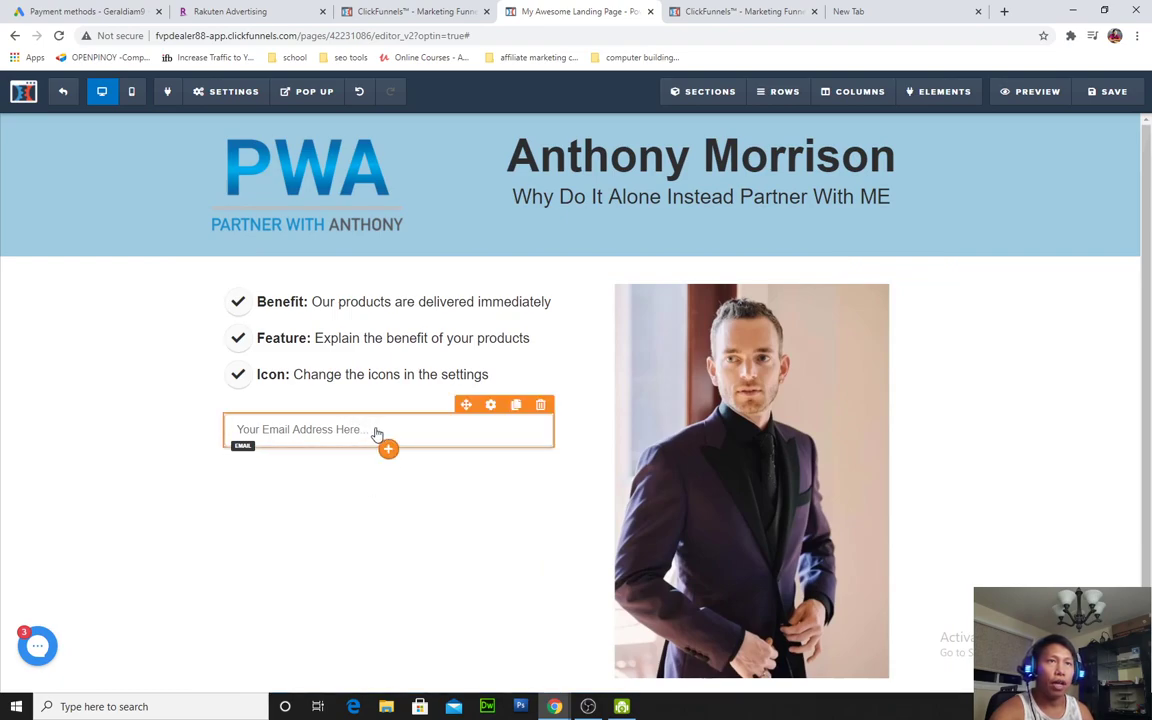
# Add a button element below the email field and set its action to Submit Order / Submit Form
pyautogui.click(388, 452)
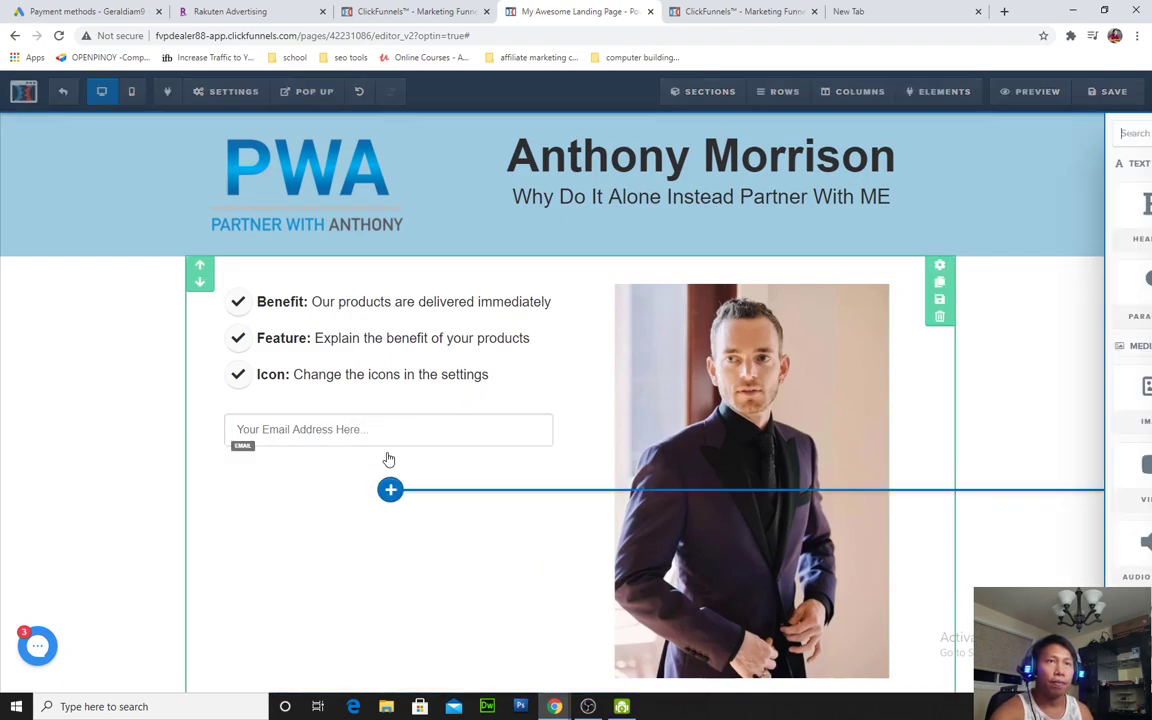
pyautogui.scroll(-1, 900, 477)
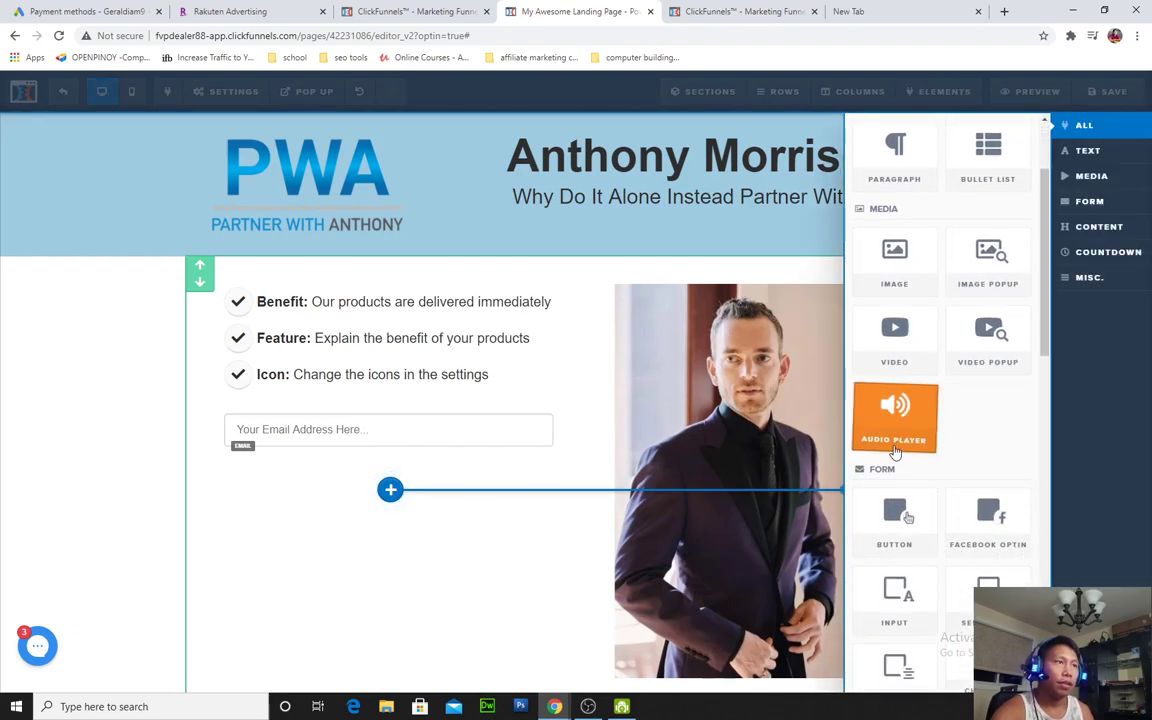
pyautogui.moveTo(907, 524); pyautogui.dragTo(390, 475)
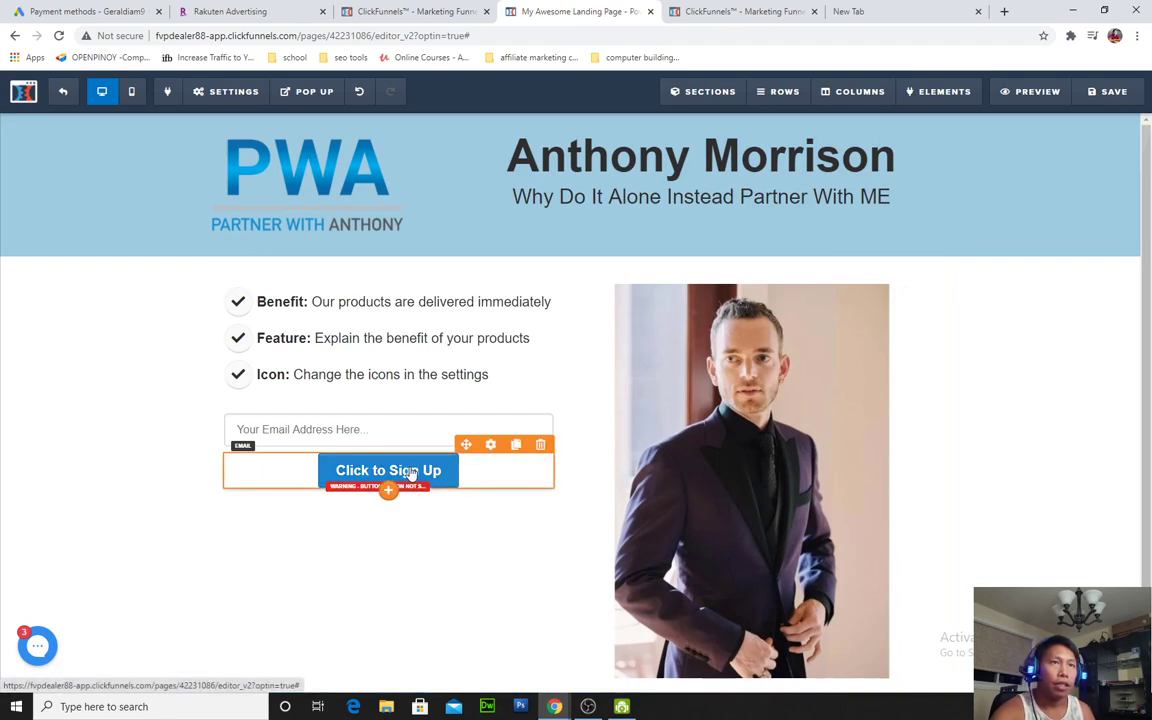
pyautogui.click(490, 445)
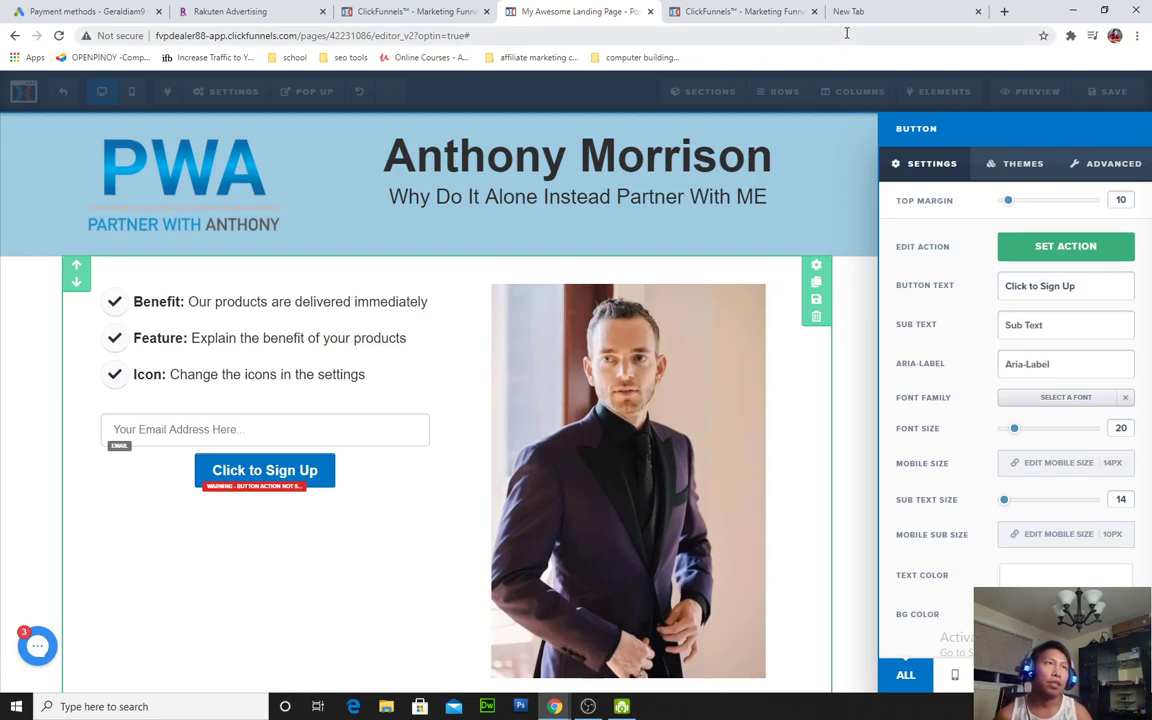
pyautogui.click(1072, 254)
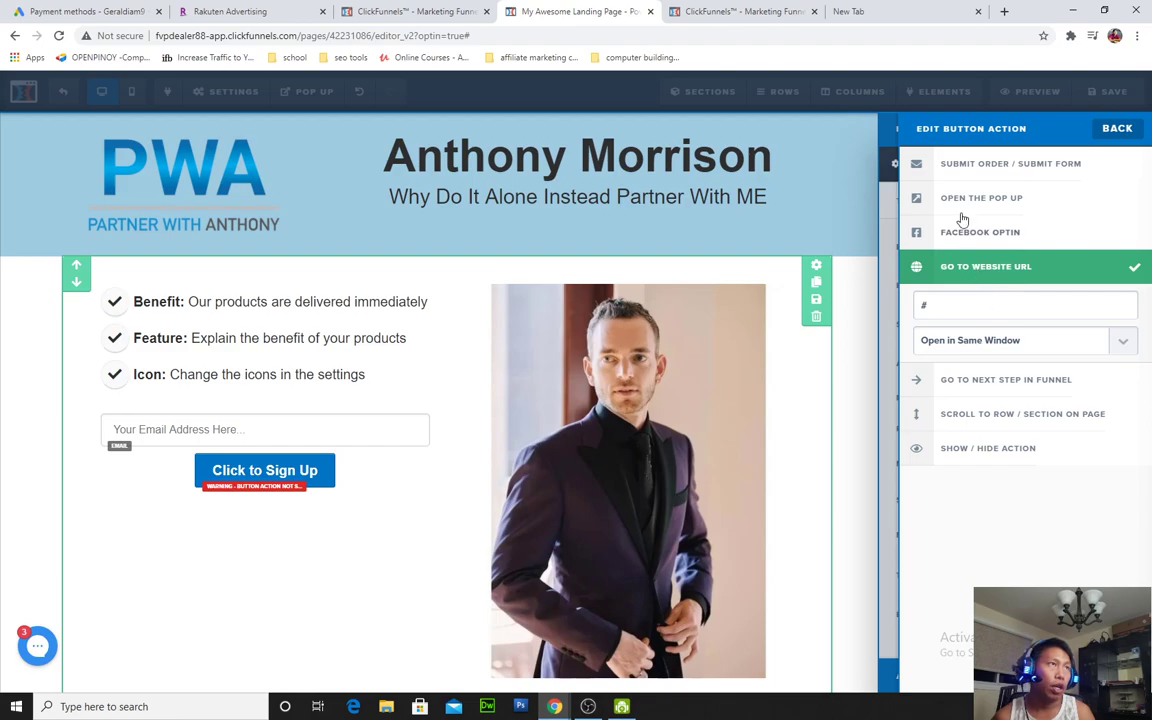
pyautogui.click(978, 168)
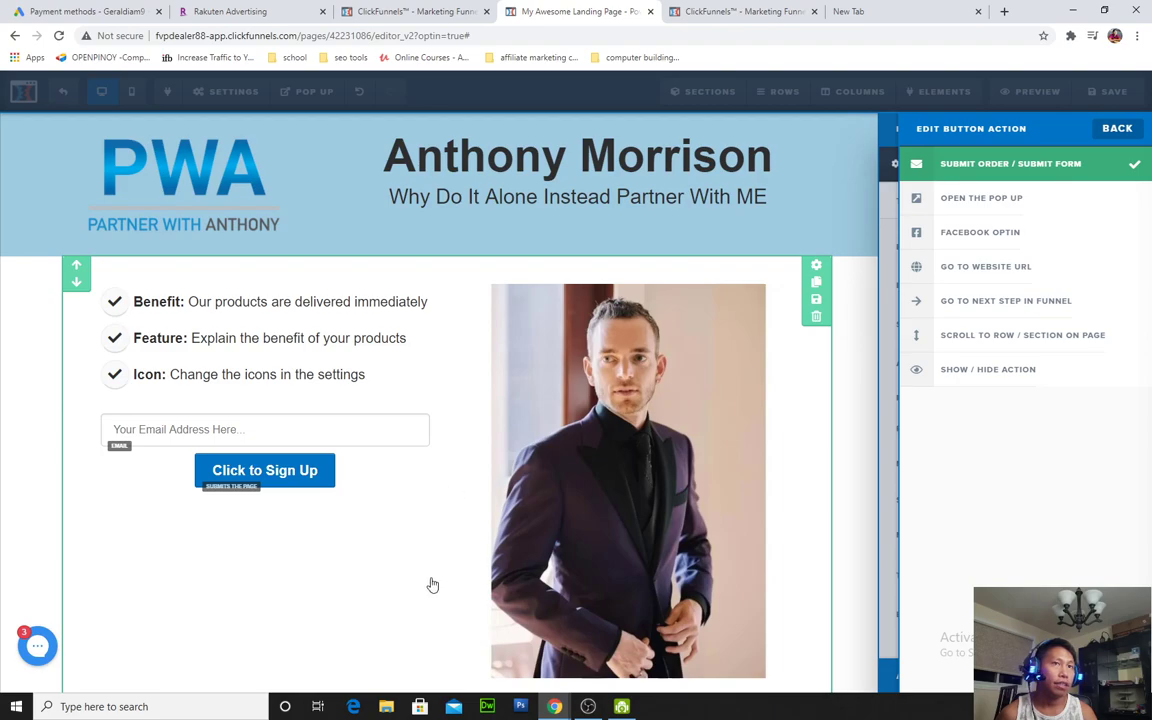
pyautogui.click(375, 575)
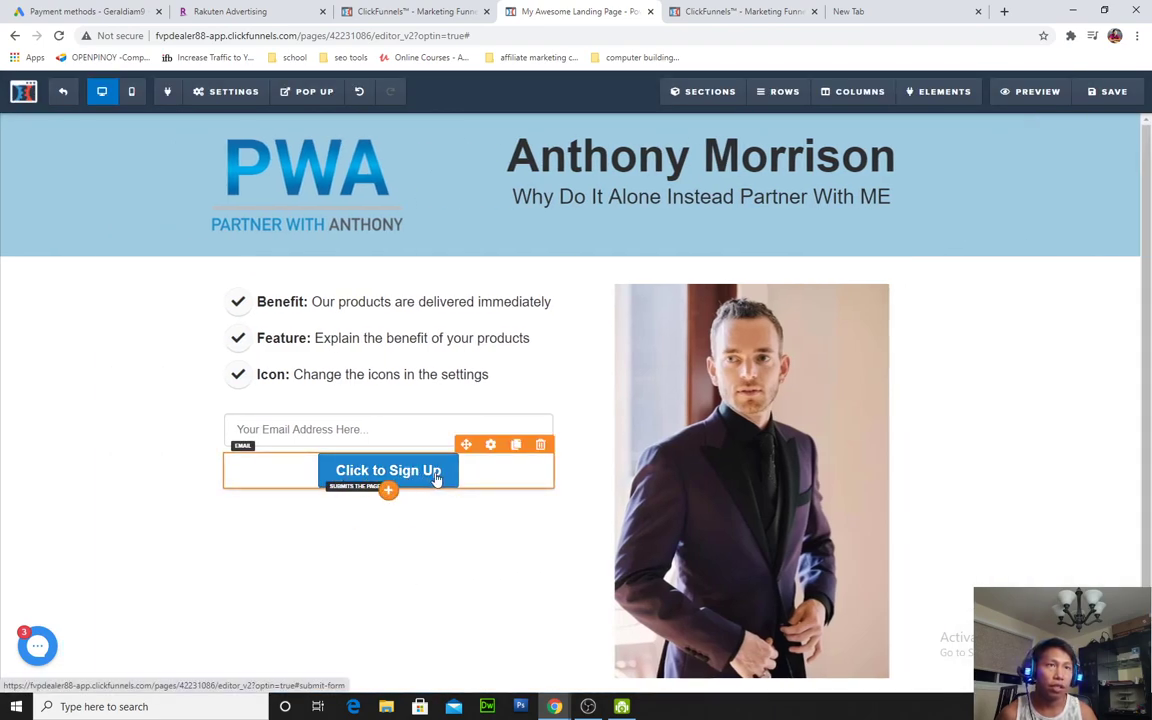
# Change the sign-up button's text to "Give me Access"
pyautogui.click(491, 446)
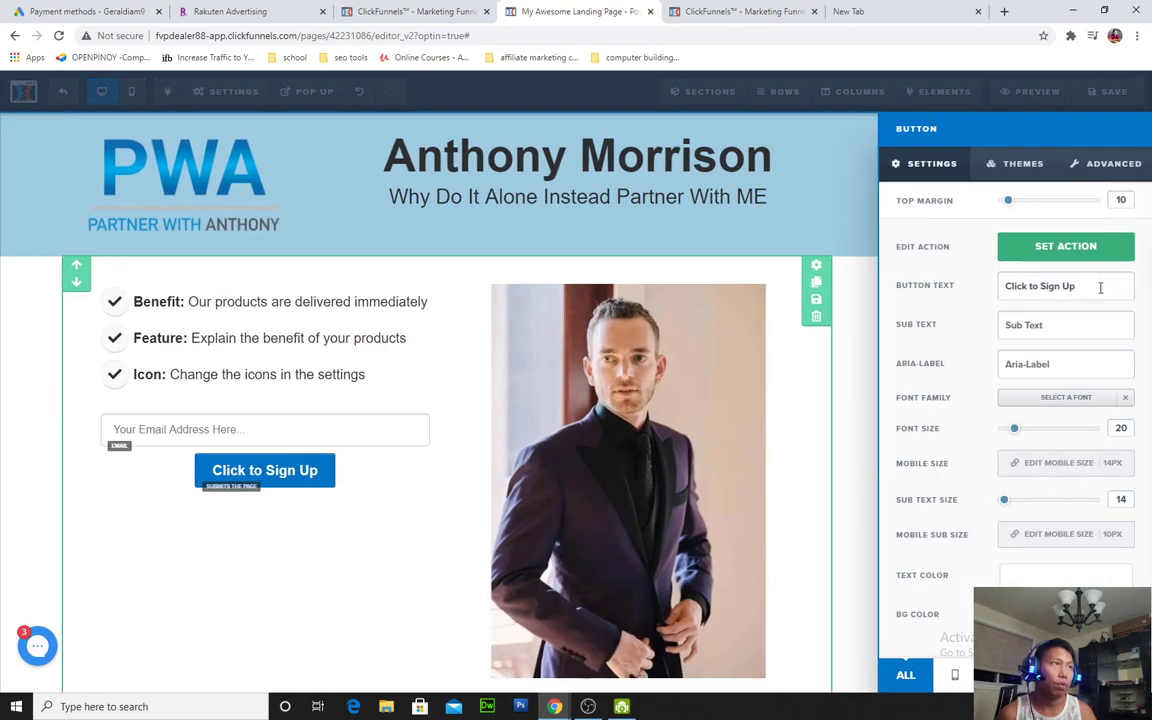
pyautogui.moveTo(1101, 287); pyautogui.dragTo(938, 285)
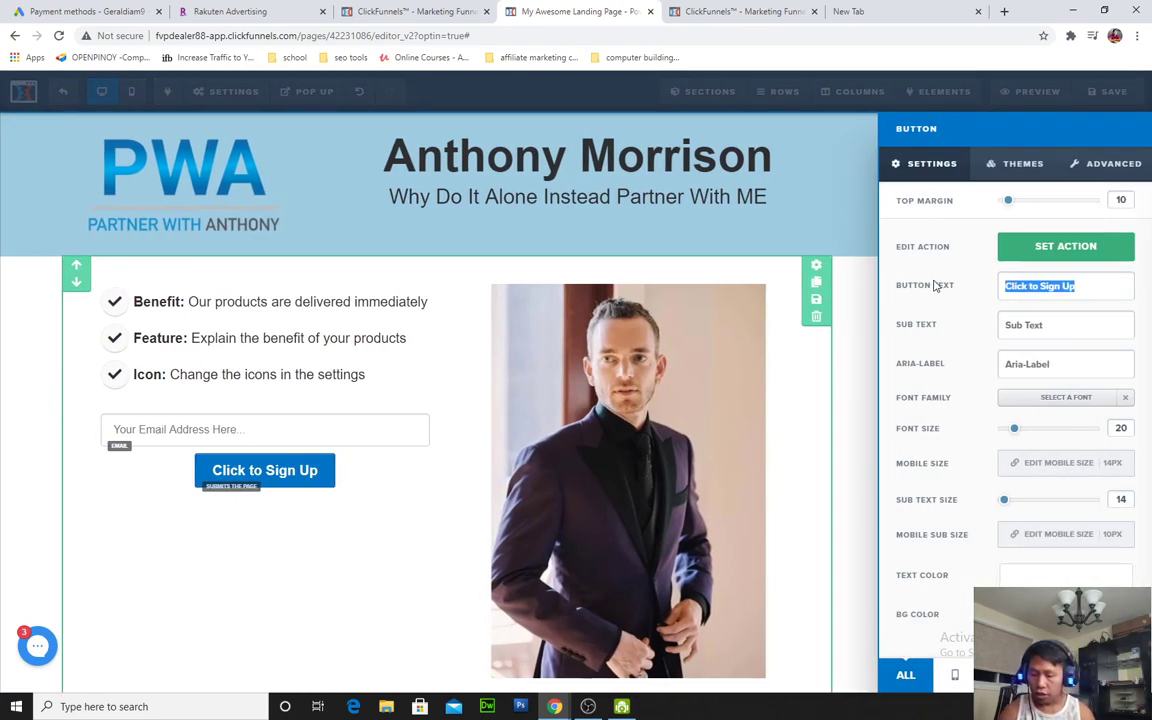
pyautogui.write('Give me Accesss')
pyautogui.press('BackSpace')
pyautogui.click(479, 596)
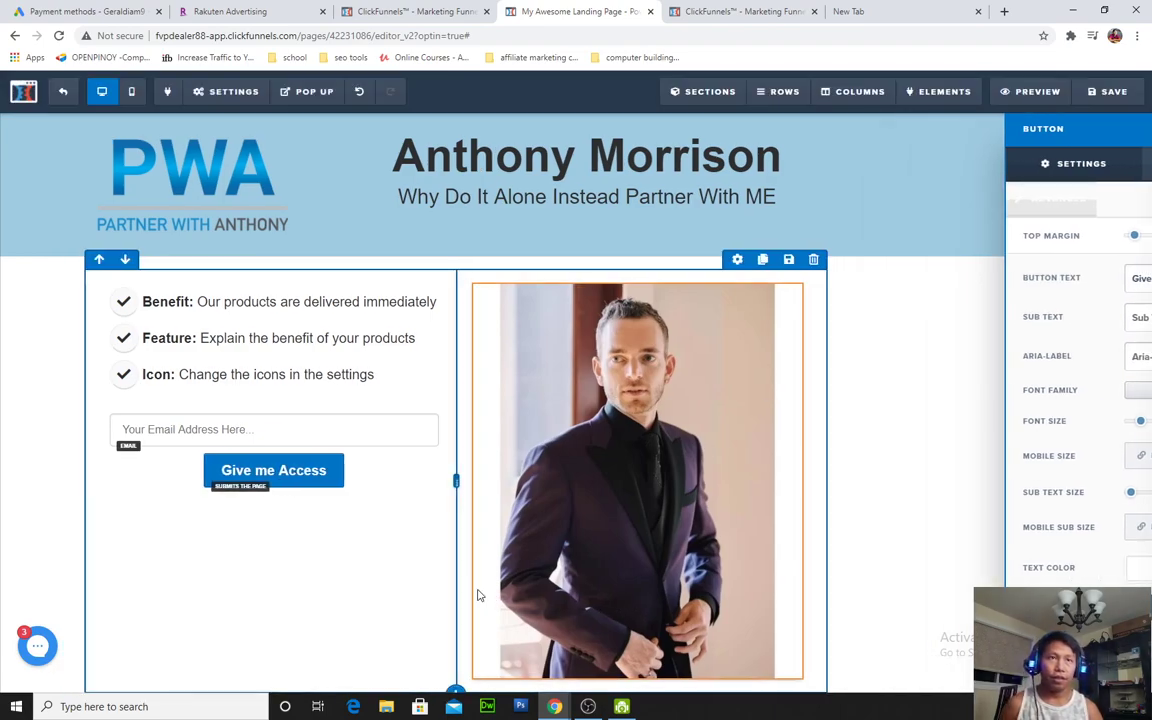
pyautogui.scroll(-1, 453, 543)
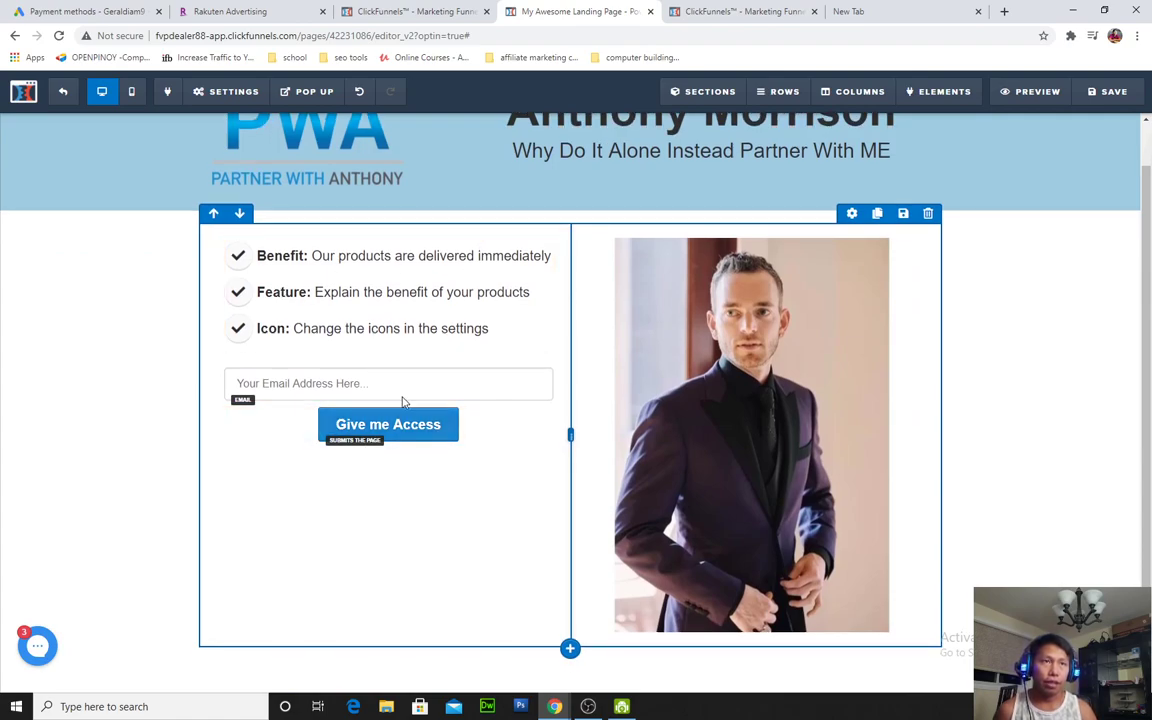
pyautogui.scroll(1, 488, 465)
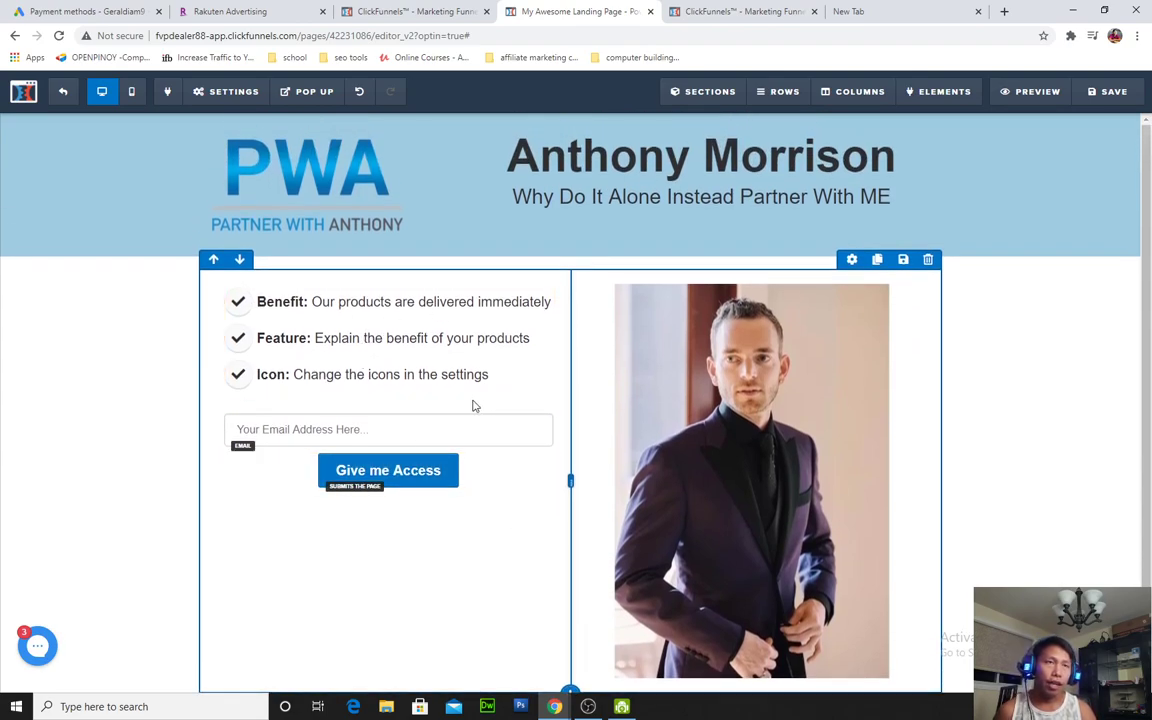
pyautogui.moveTo(458, 419)
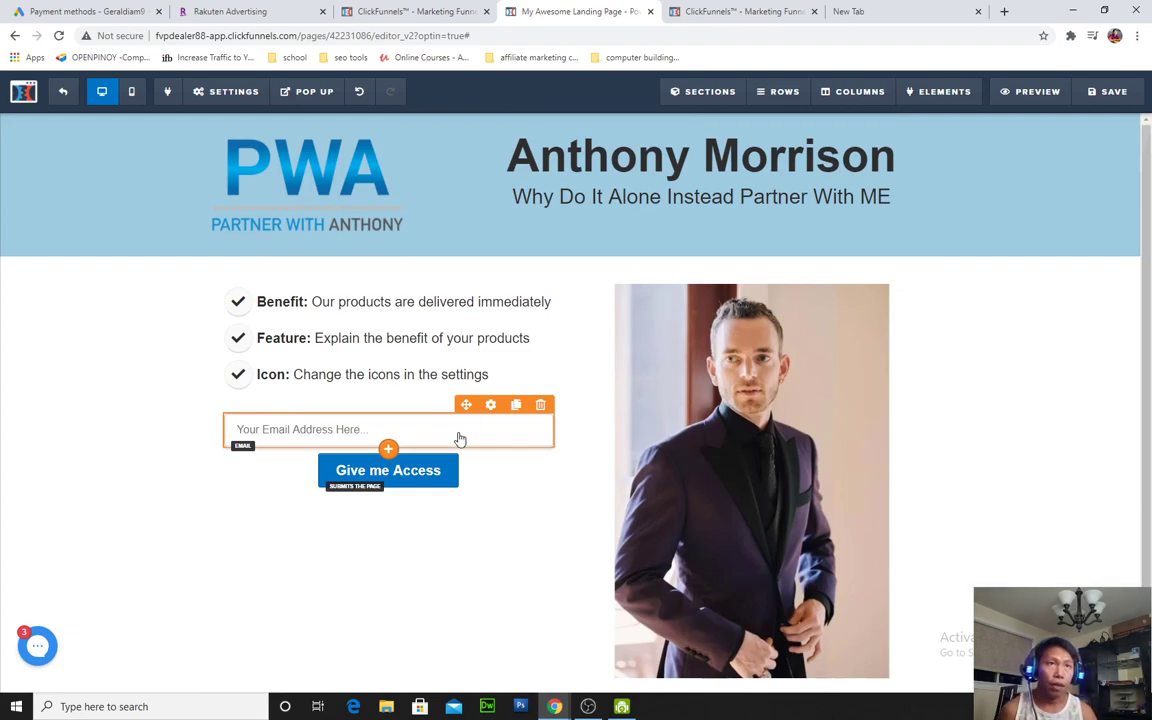
pyautogui.scroll(-1, 408, 425)
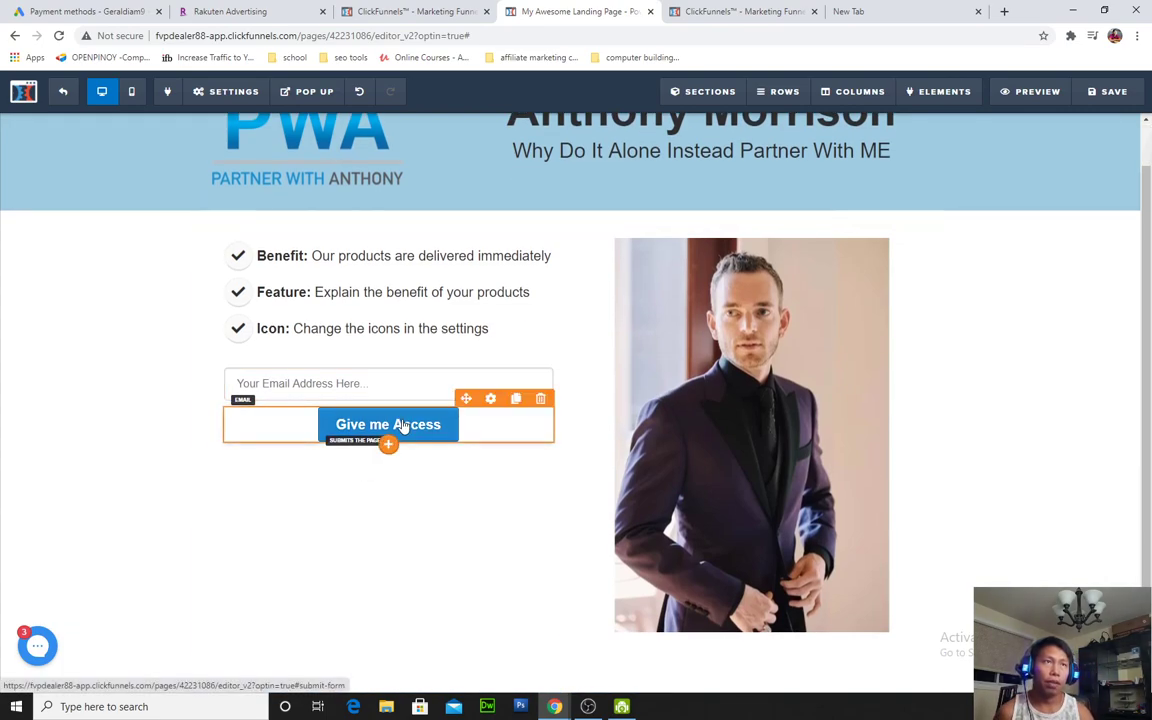
pyautogui.scroll(2, 403, 426)
# Set the background color of the two-column row with the bullet list and photo to grey #c3c3c3
pyautogui.scroll(-1, 583, 488)
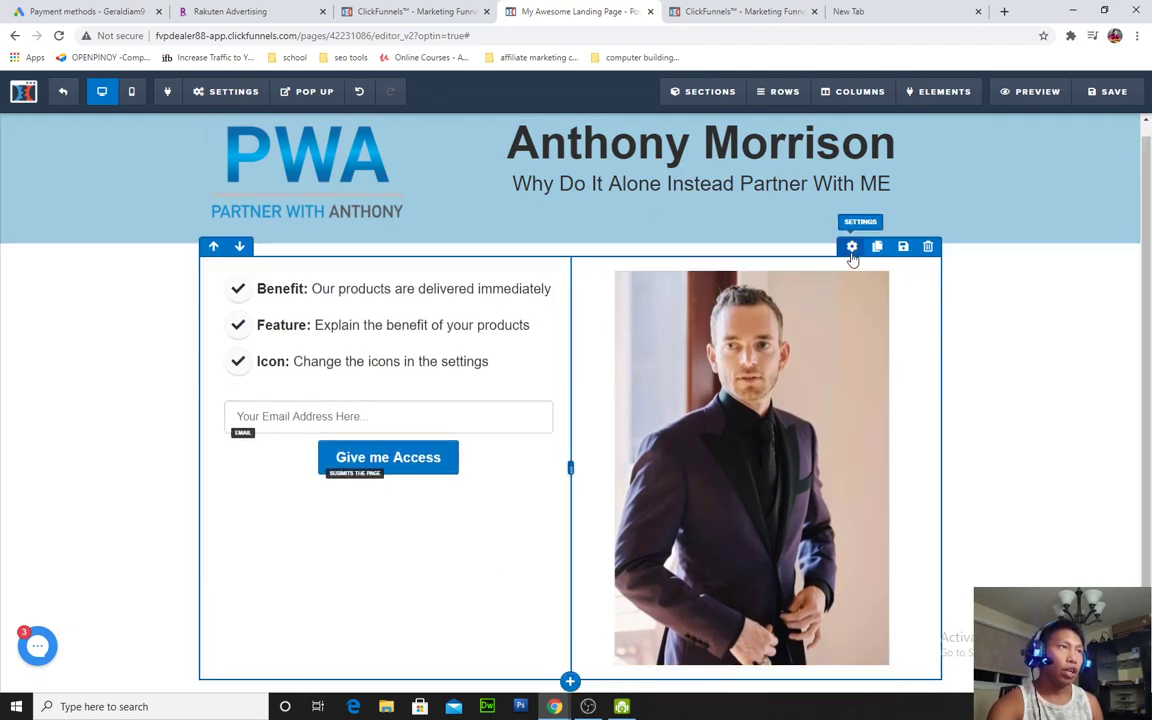
pyautogui.click(852, 247)
pyautogui.click(1010, 316)
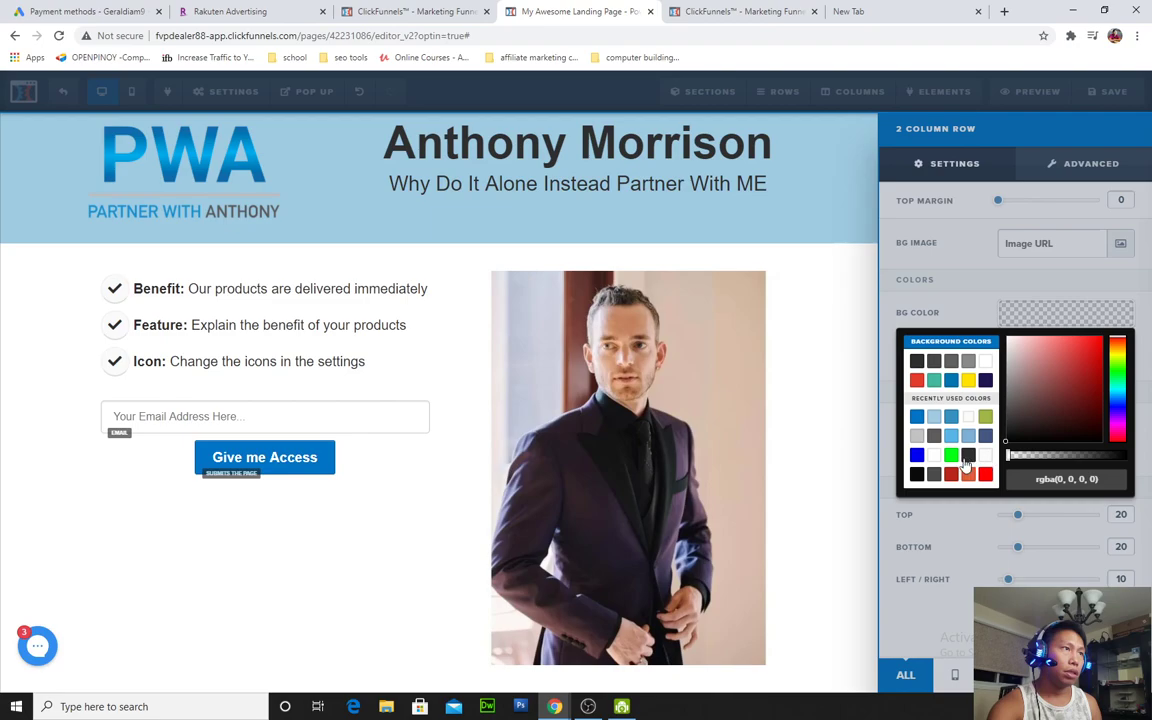
pyautogui.click(917, 437)
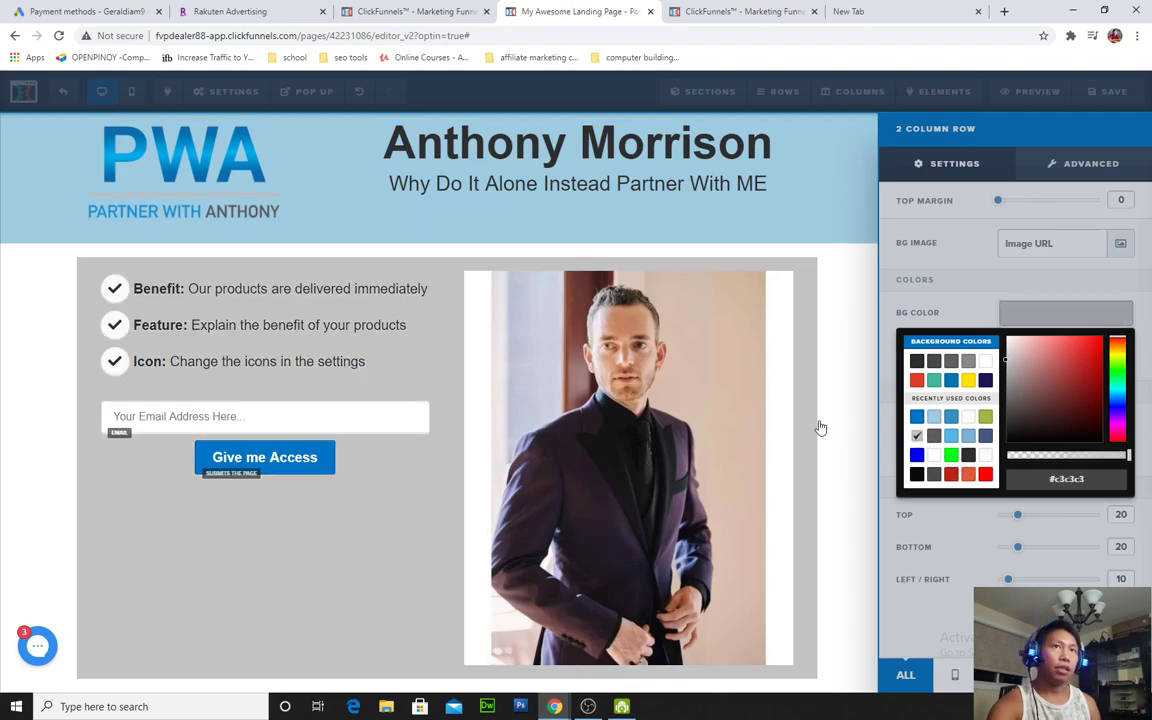
pyautogui.click(291, 568)
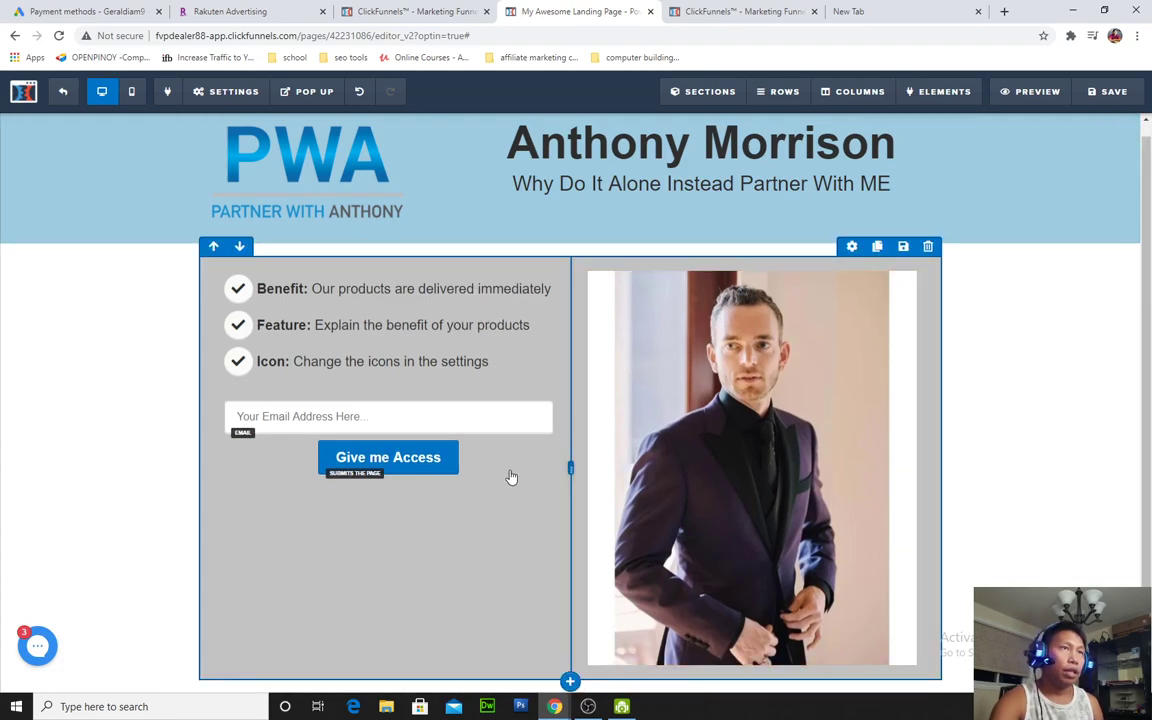
# Set the corner radius of the two-column row with the bullet list and photo to 10px
pyautogui.click(852, 247)
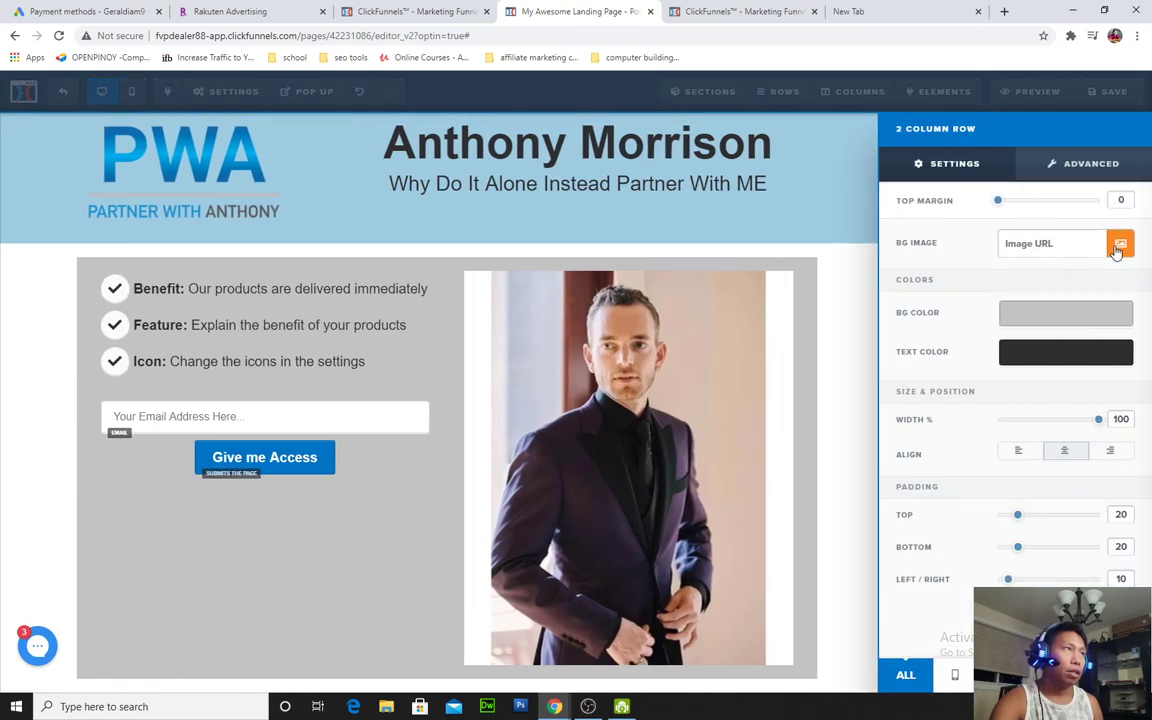
pyautogui.click(1085, 163)
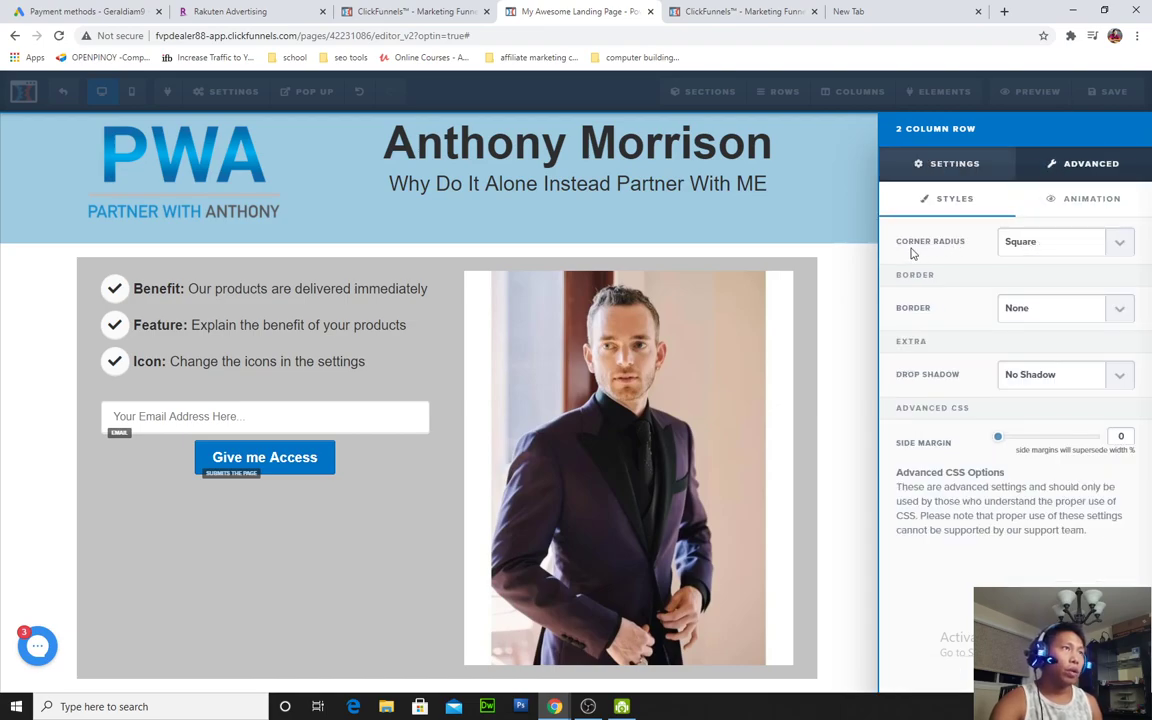
pyautogui.click(1120, 244)
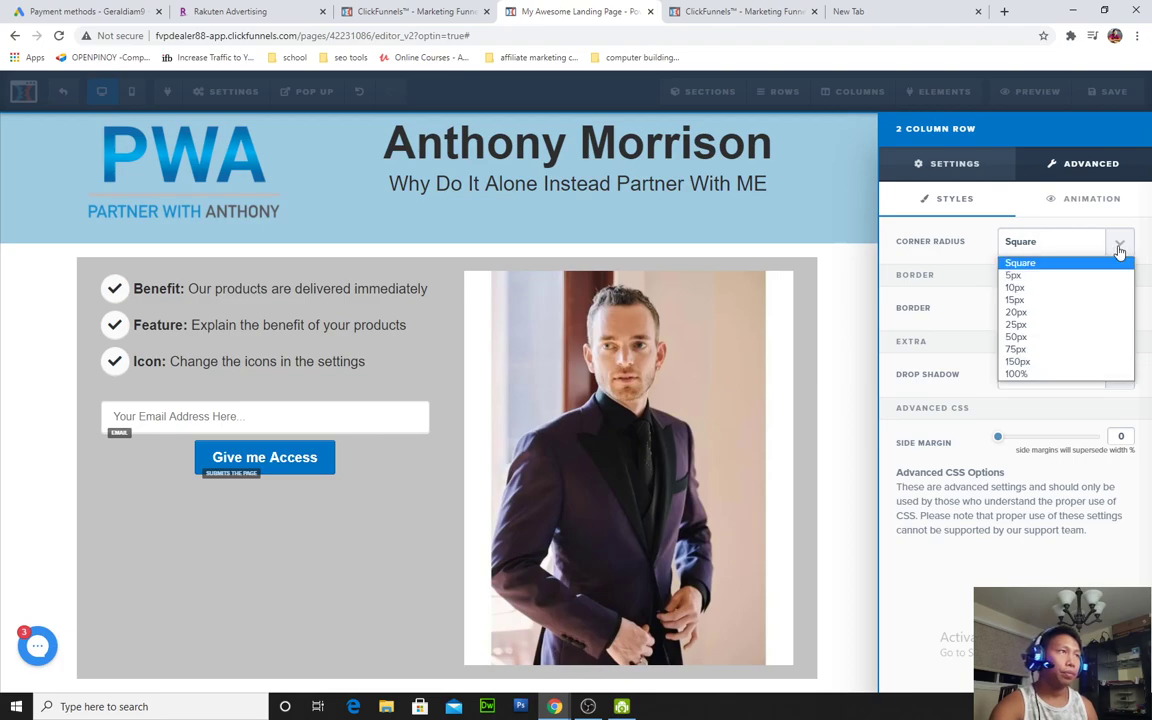
pyautogui.click(1064, 289)
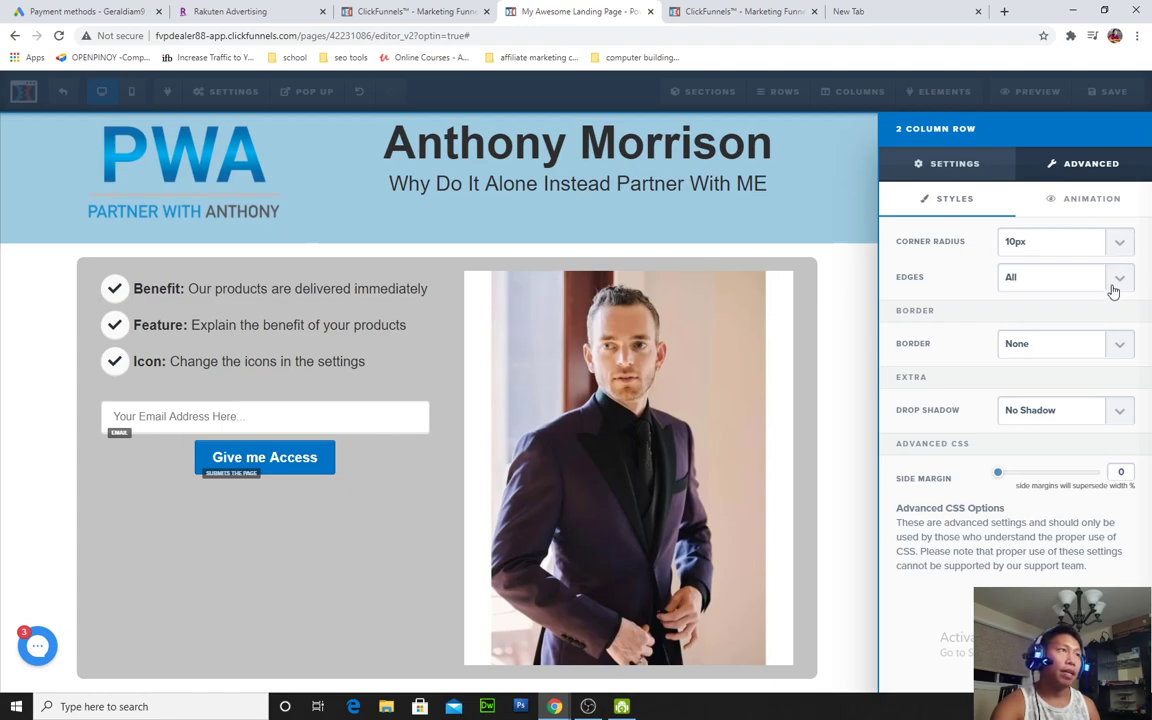
# Try the Top Only and Bottom Only options for the row's rounded edges and return the setting to All
pyautogui.click(1121, 345)
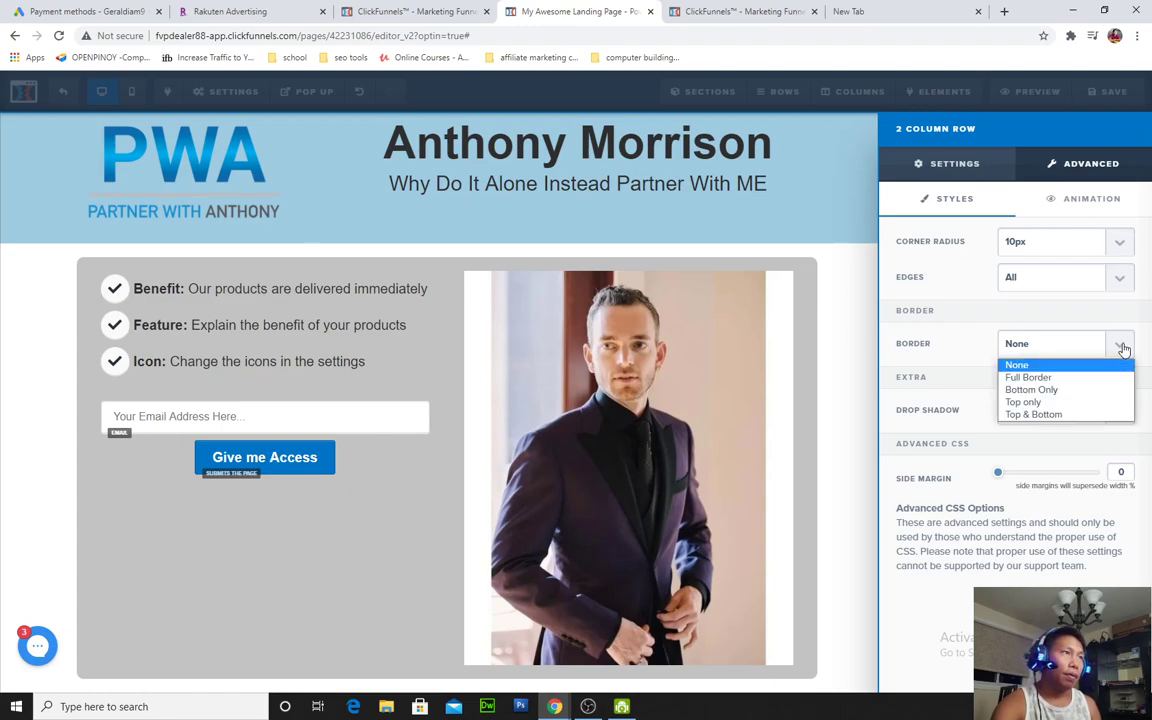
pyautogui.click(1122, 343)
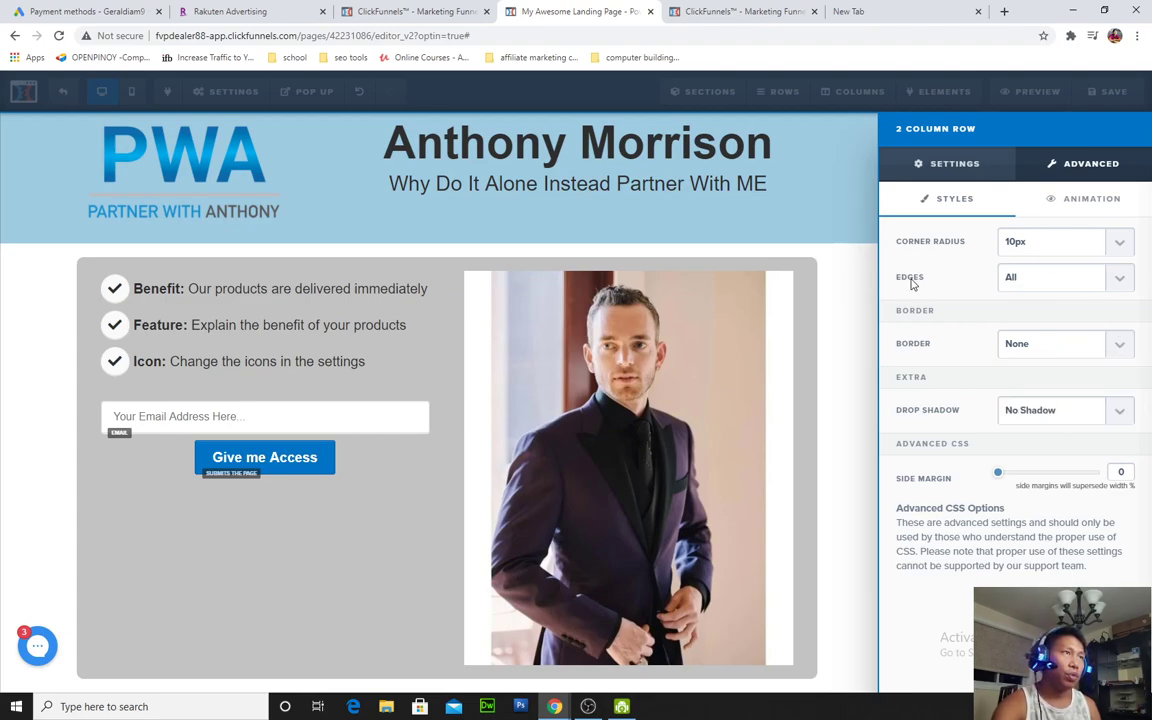
pyautogui.click(1117, 282)
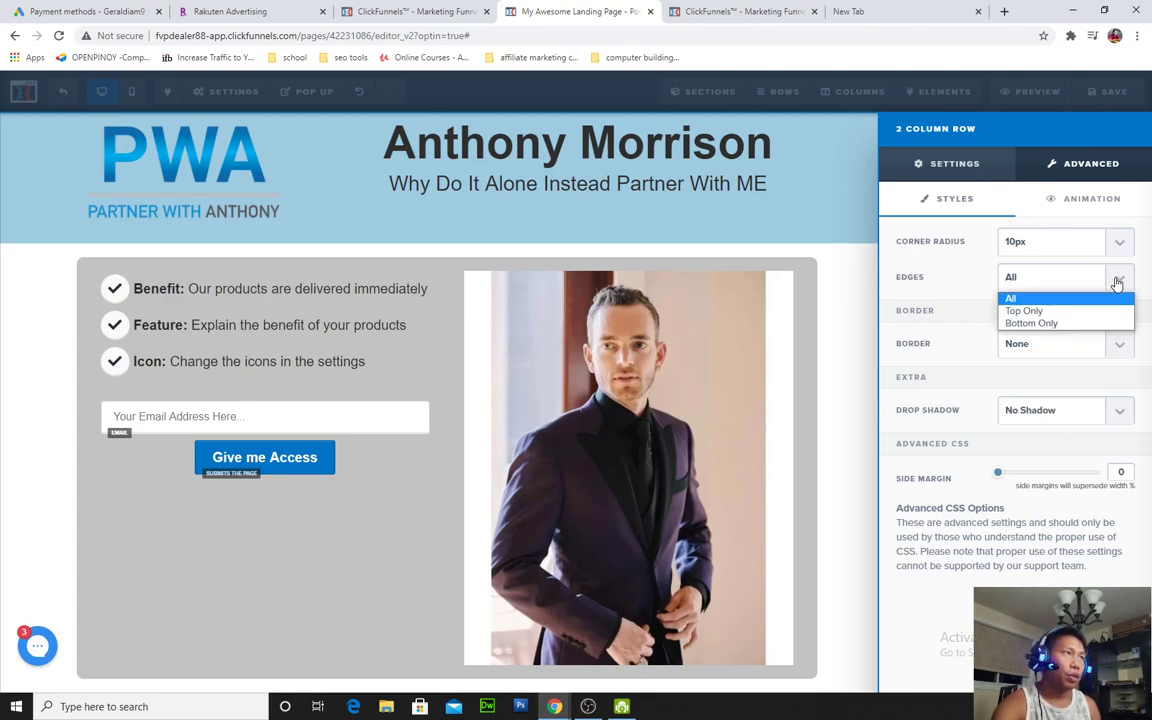
pyautogui.click(1038, 311)
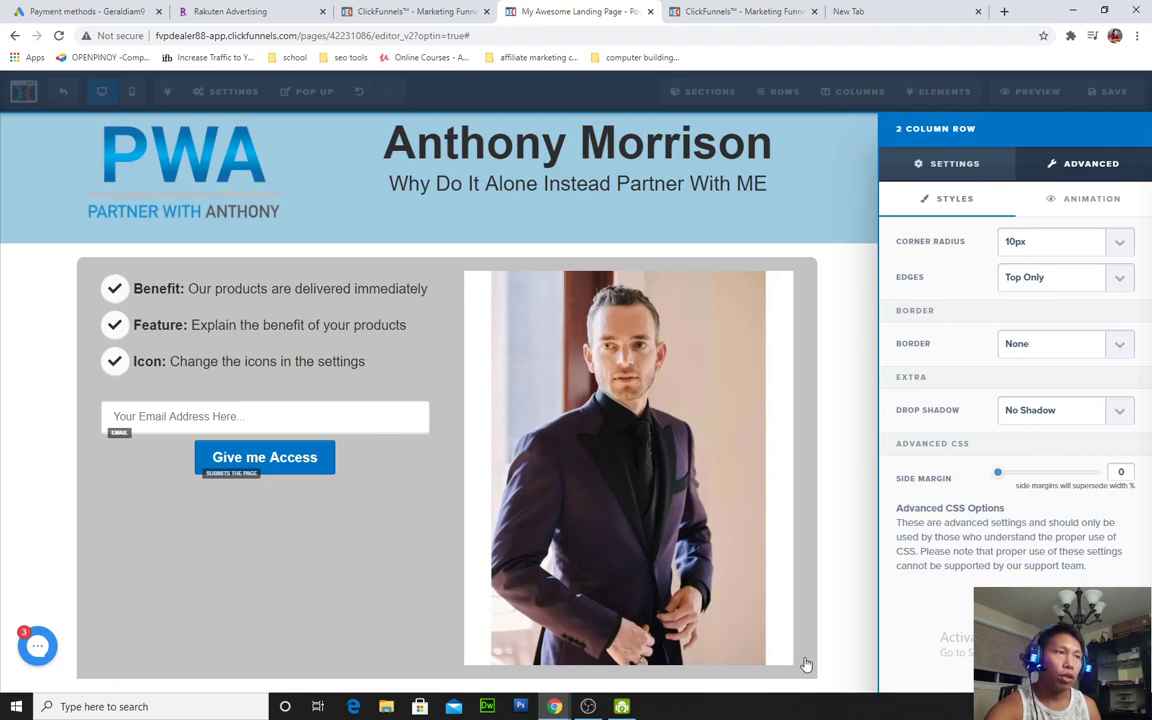
pyautogui.click(1120, 277)
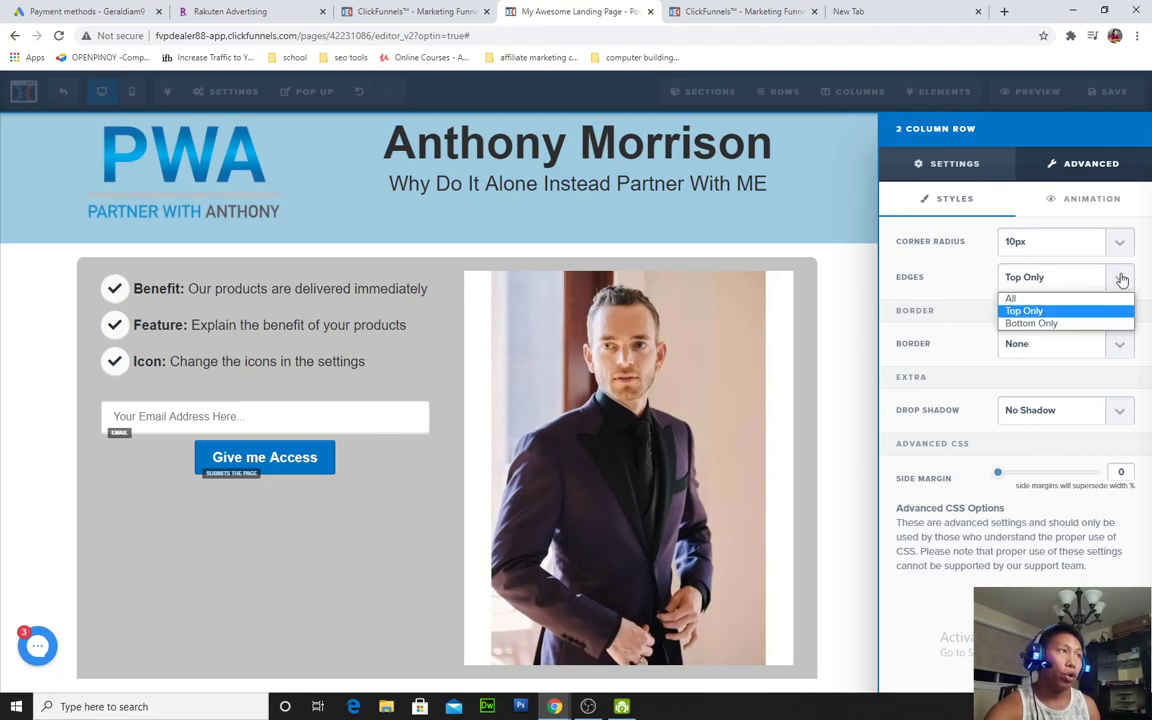
pyautogui.click(1030, 323)
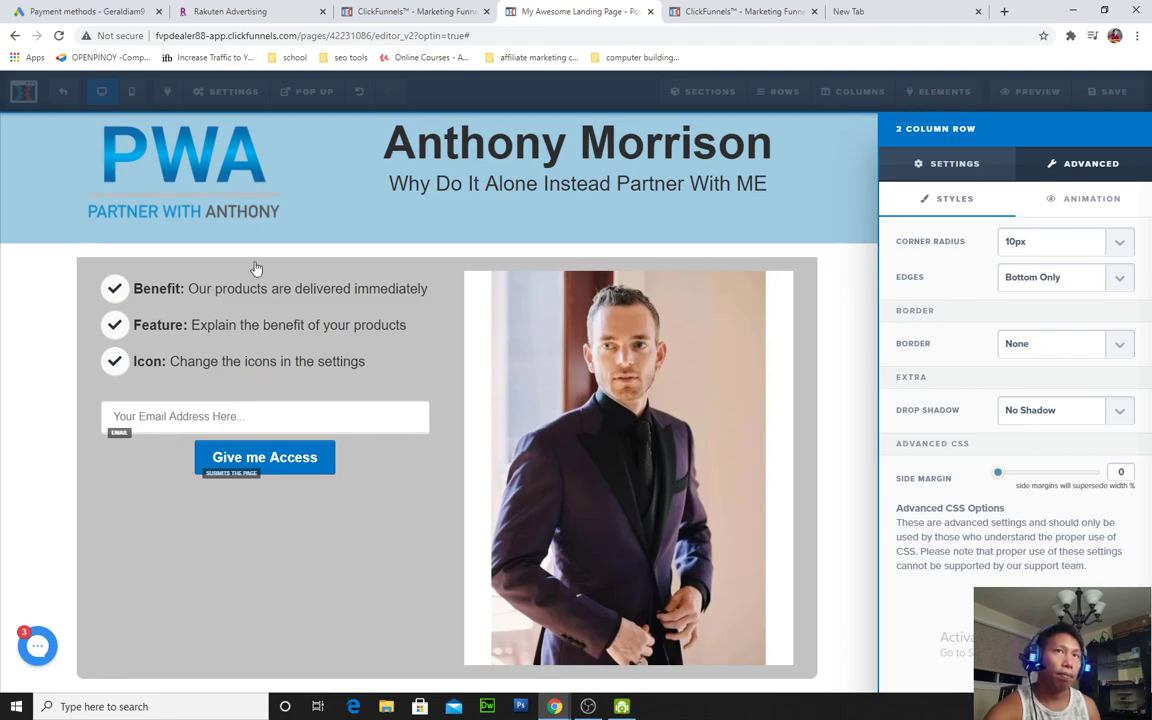
pyautogui.click(1120, 277)
pyautogui.click(1012, 300)
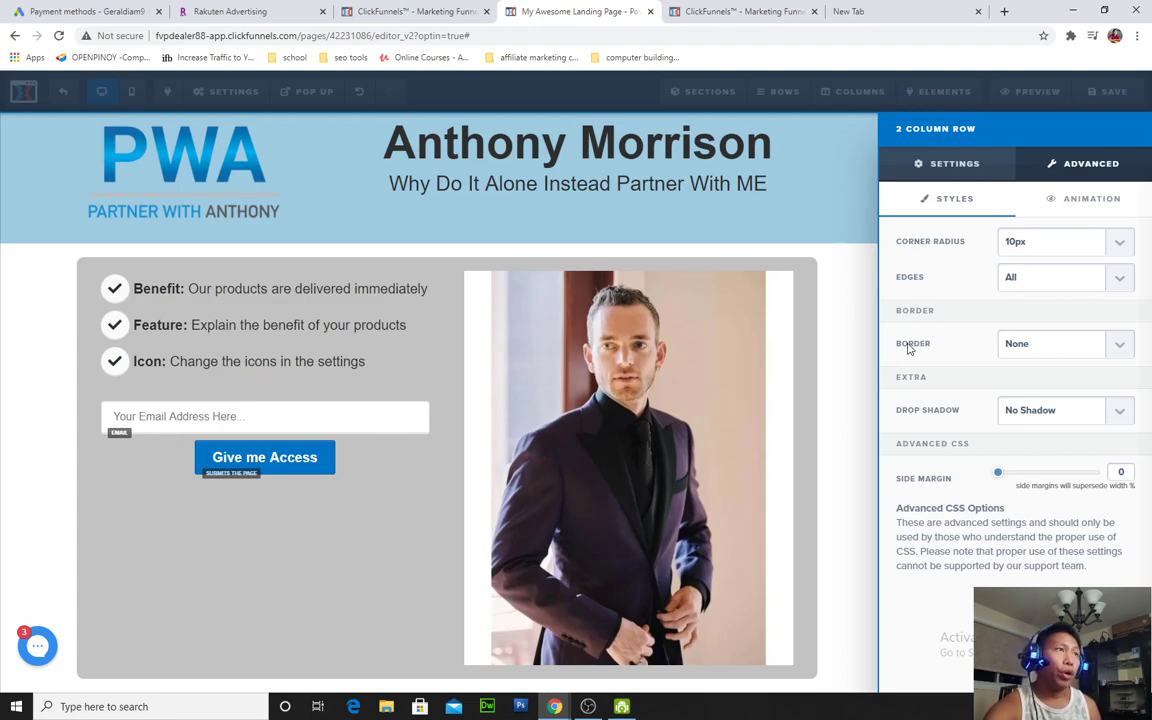
# Give the two-column row a Full Border with the Dashed style
pyautogui.click(1120, 343)
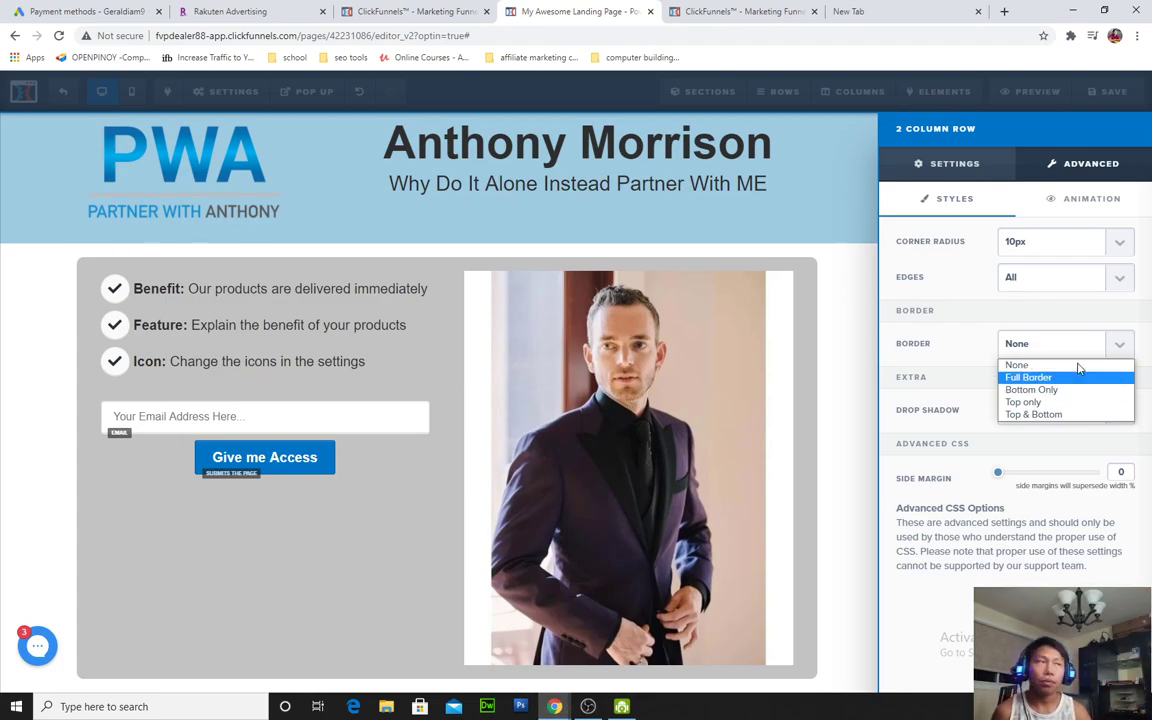
pyautogui.click(1027, 415)
pyautogui.click(1113, 348)
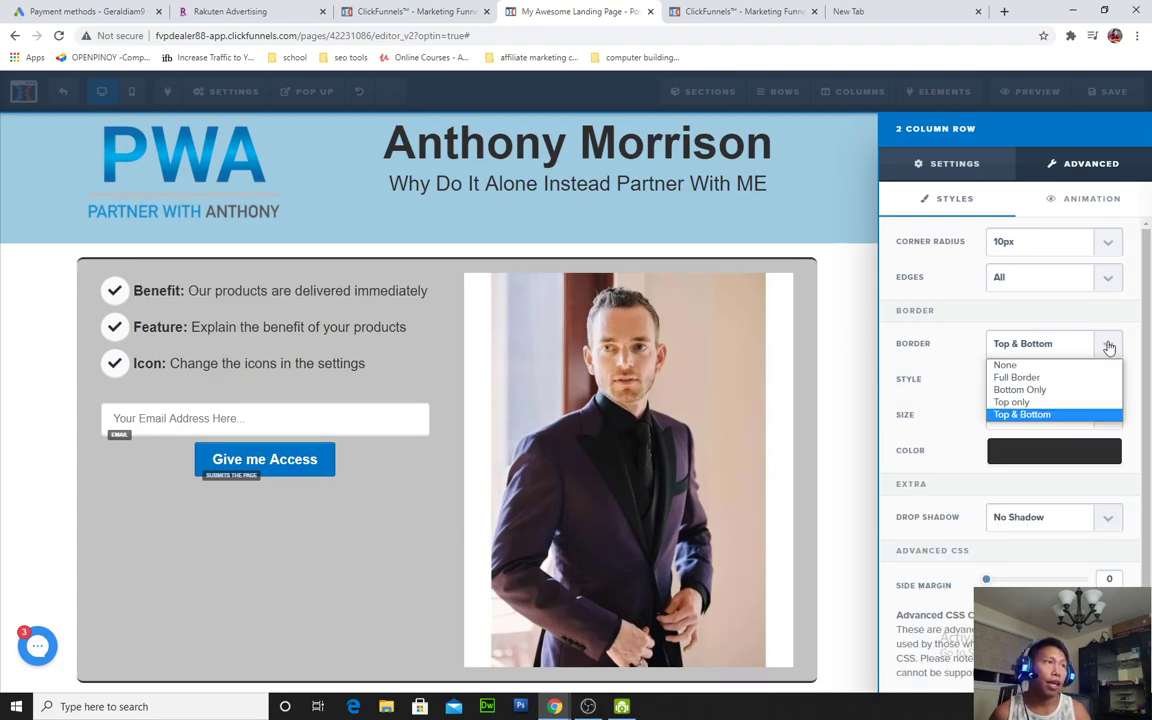
pyautogui.click(1036, 379)
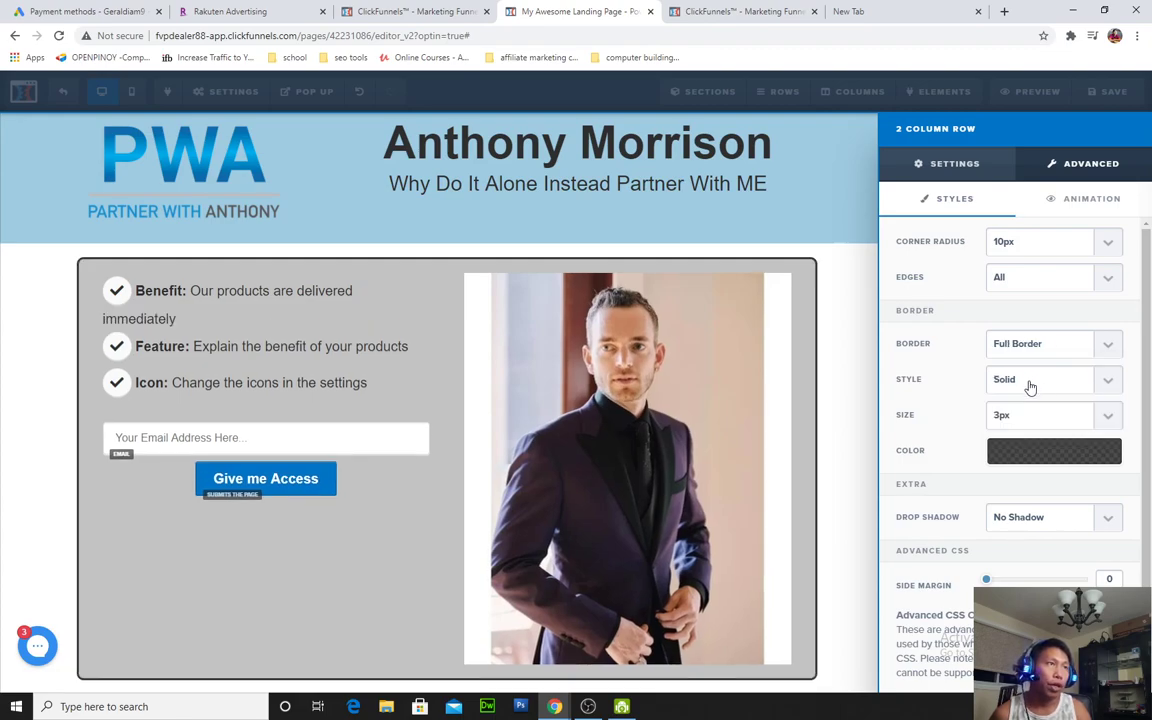
pyautogui.click(1112, 385)
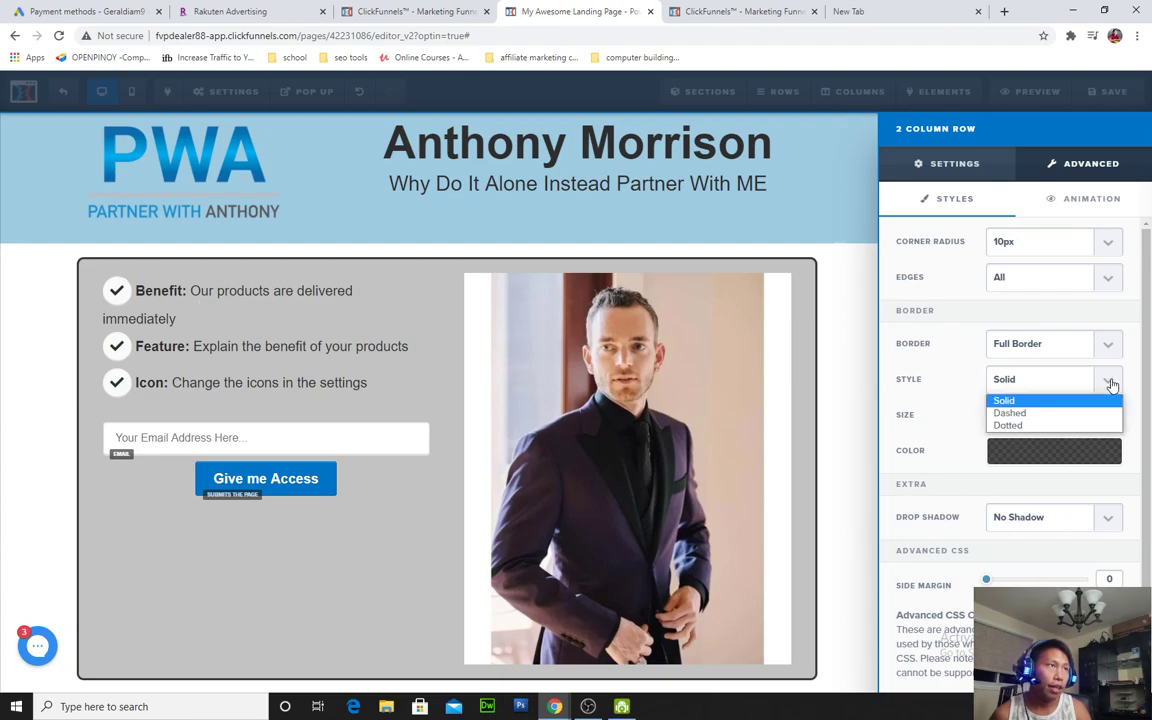
pyautogui.click(1036, 413)
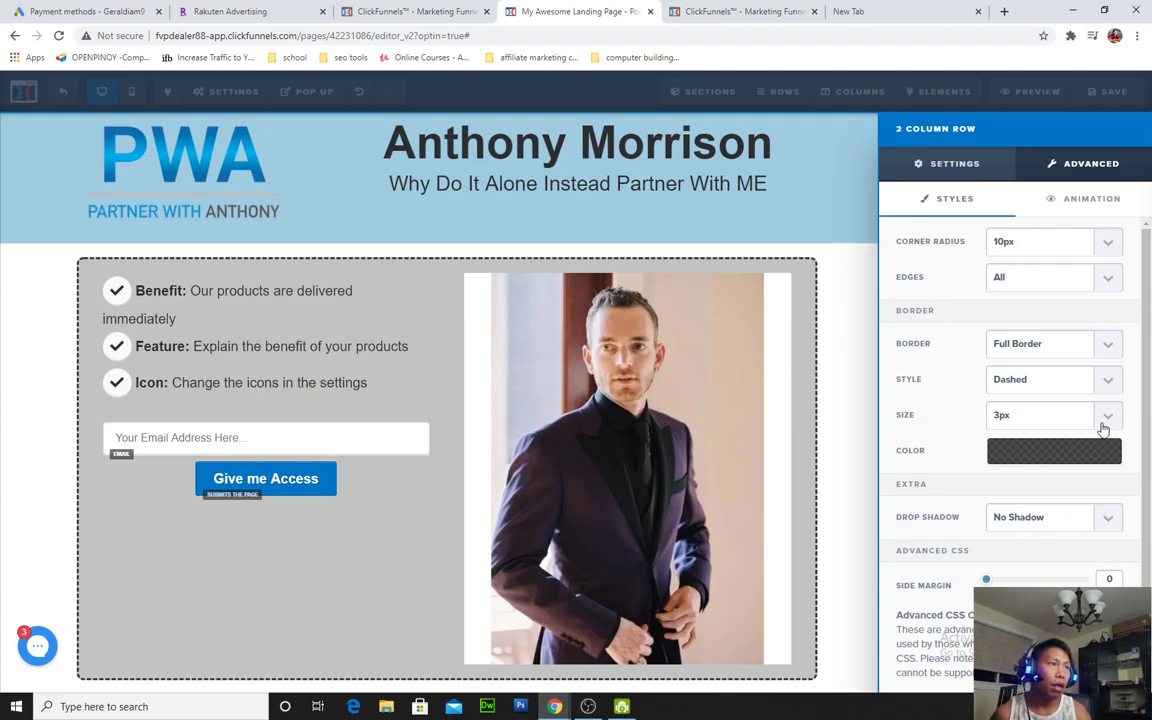
# Set the two-column row's side margin to about 50 and close its settings
pyautogui.scroll(-1, 1104, 460)
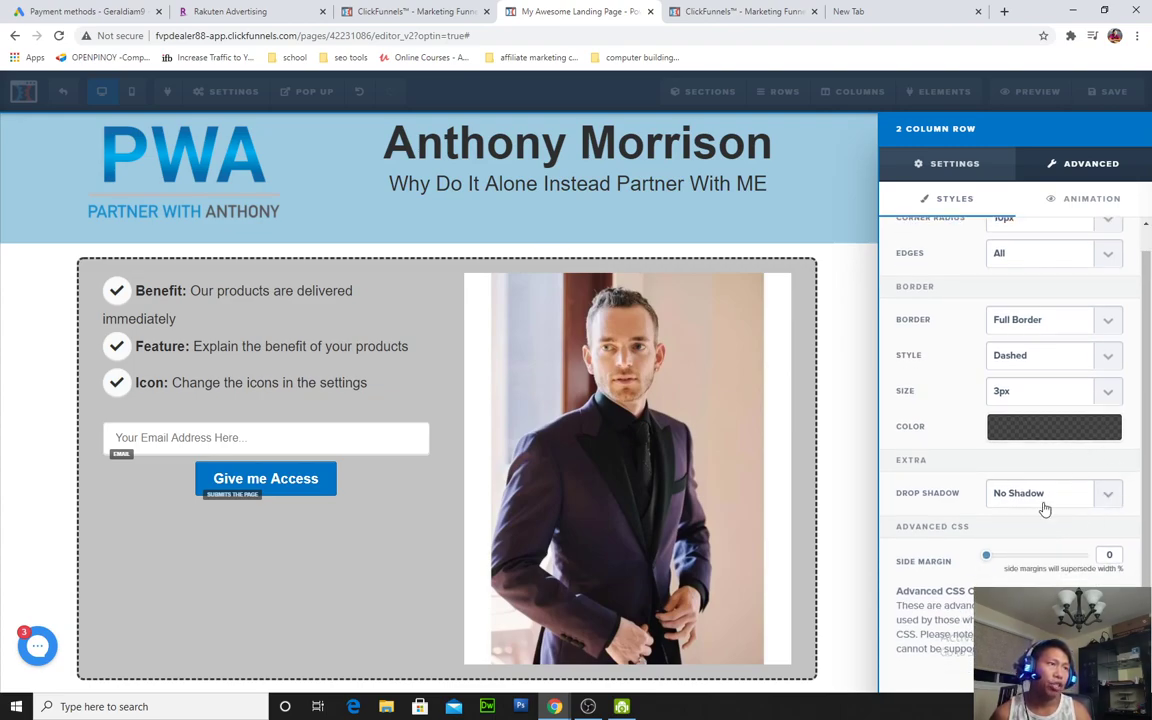
pyautogui.moveTo(987, 558); pyautogui.dragTo(1036, 556)
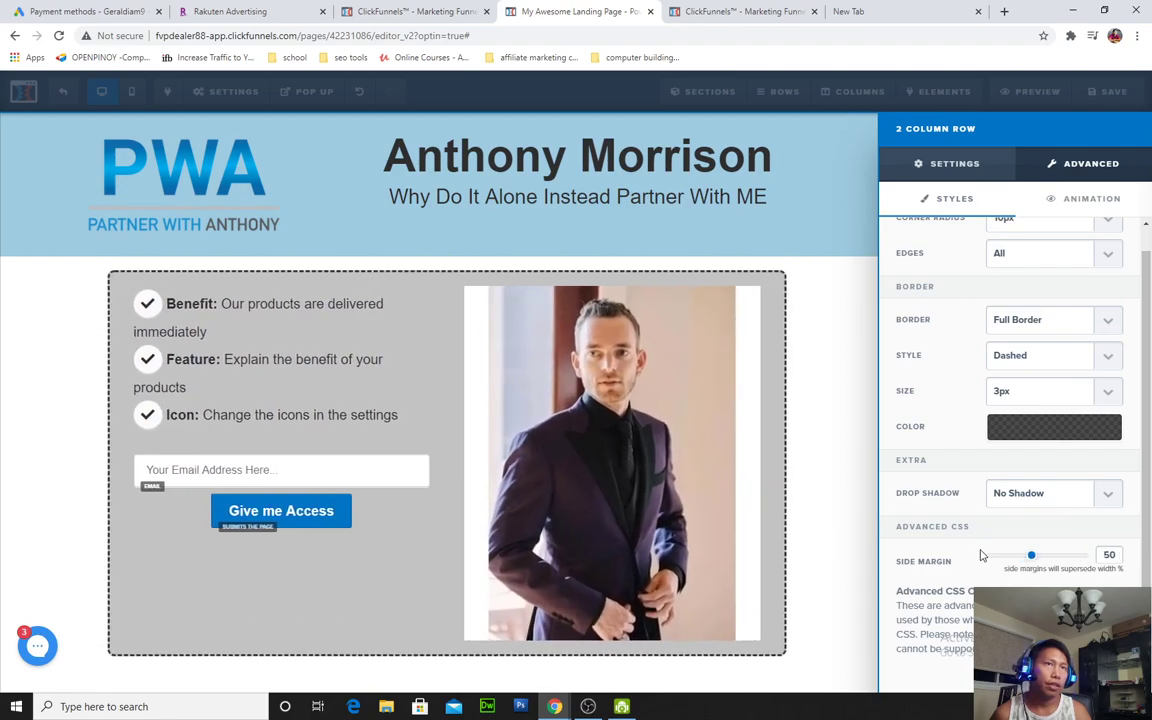
pyautogui.click(386, 548)
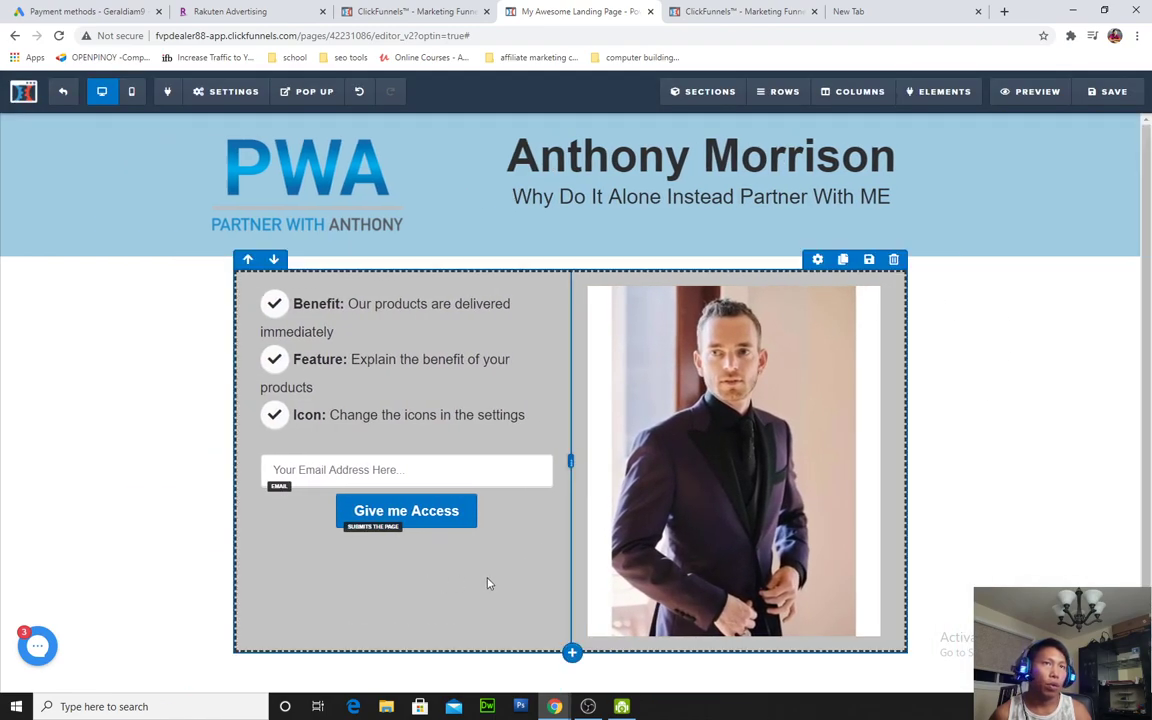
# Change the two-column row's background color to white
pyautogui.click(817, 259)
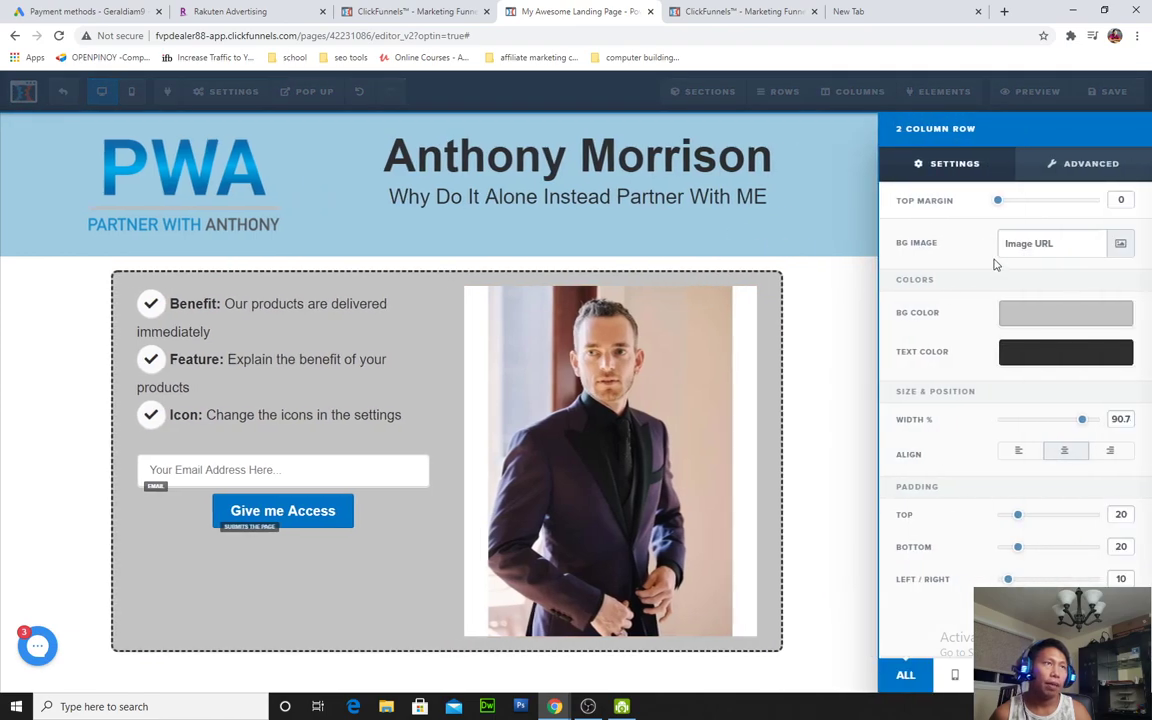
pyautogui.click(1026, 315)
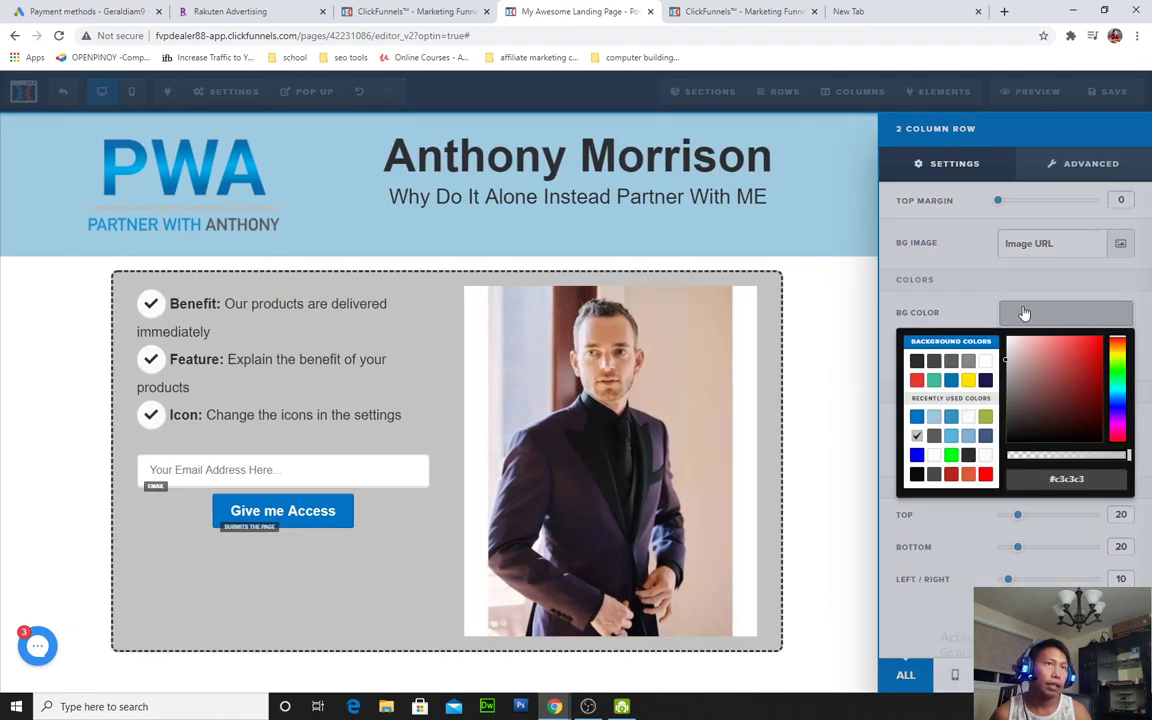
pyautogui.click(985, 361)
pyautogui.click(828, 406)
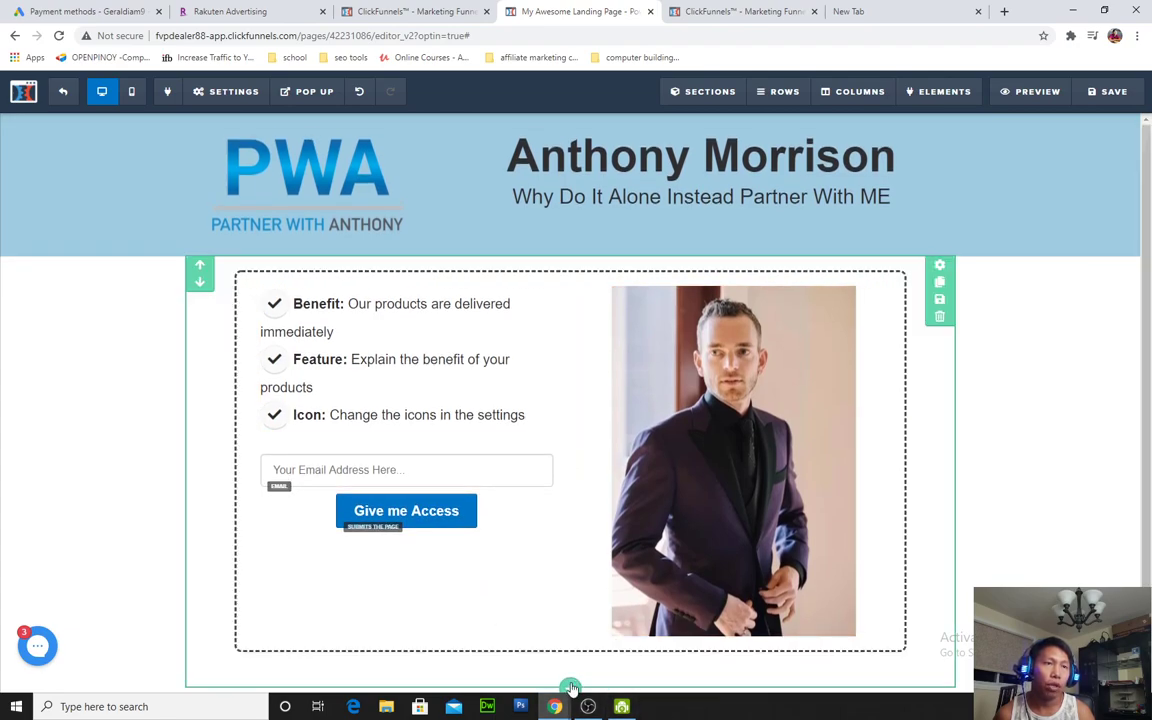
# Add a full-width section below the signup form section and give it a medium blue background color
pyautogui.click(570, 688)
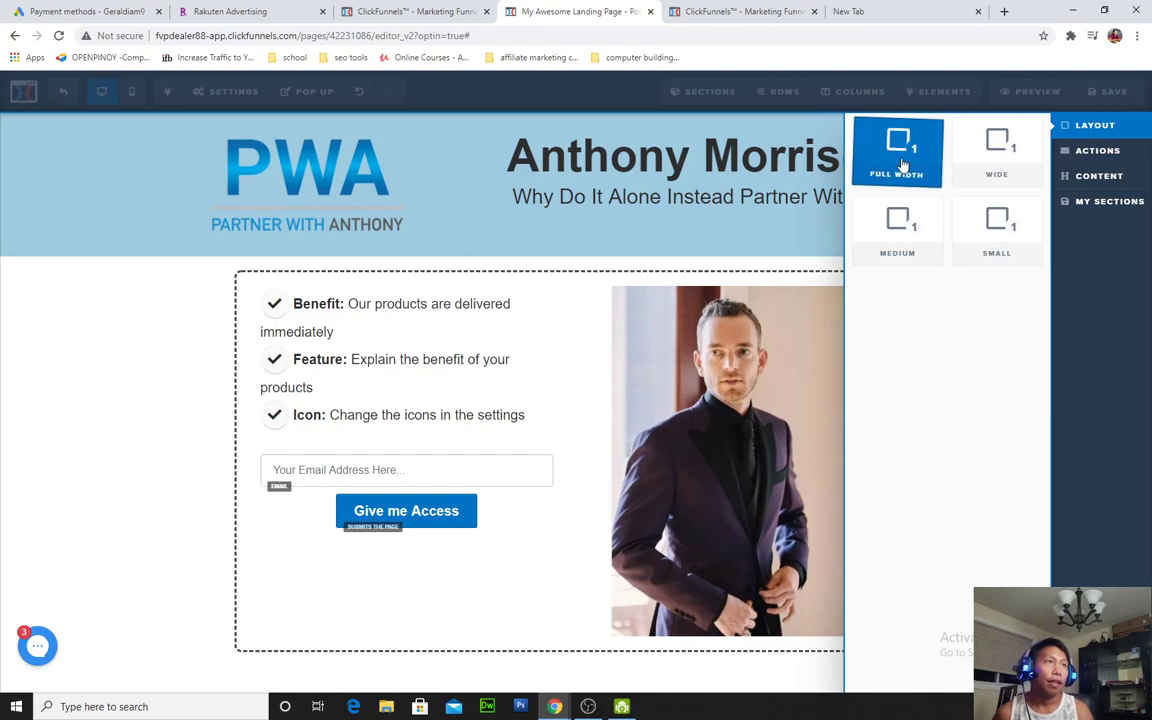
pyautogui.click(900, 160)
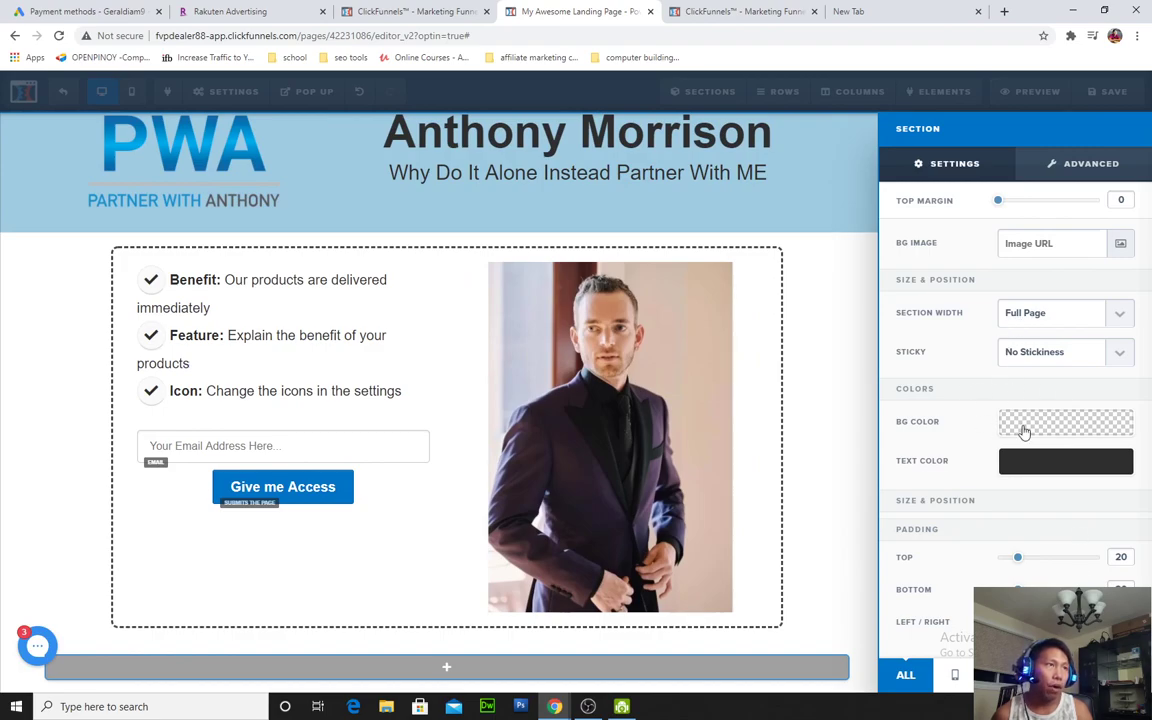
pyautogui.click(1019, 432)
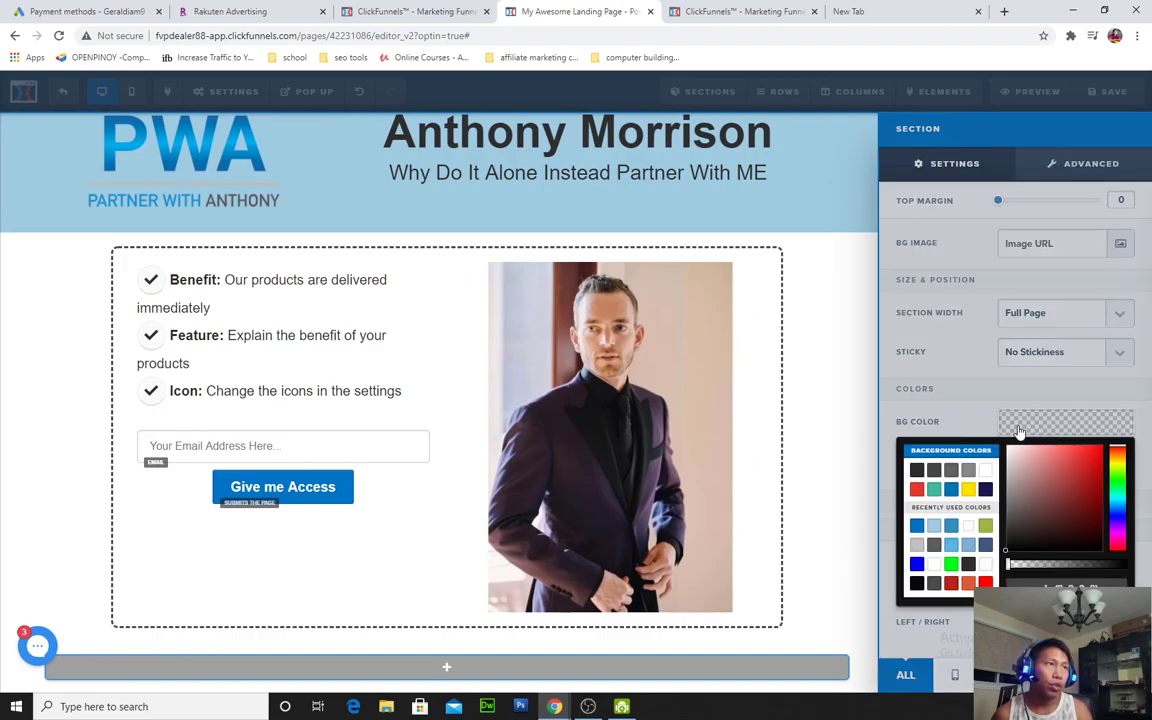
pyautogui.click(951, 488)
pyautogui.moveTo(1093, 477)
pyautogui.mouseDown()
pyautogui.moveTo(1018, 455)
pyautogui.moveTo(1077, 450)
pyautogui.moveTo(1077, 476)
pyautogui.mouseUp()
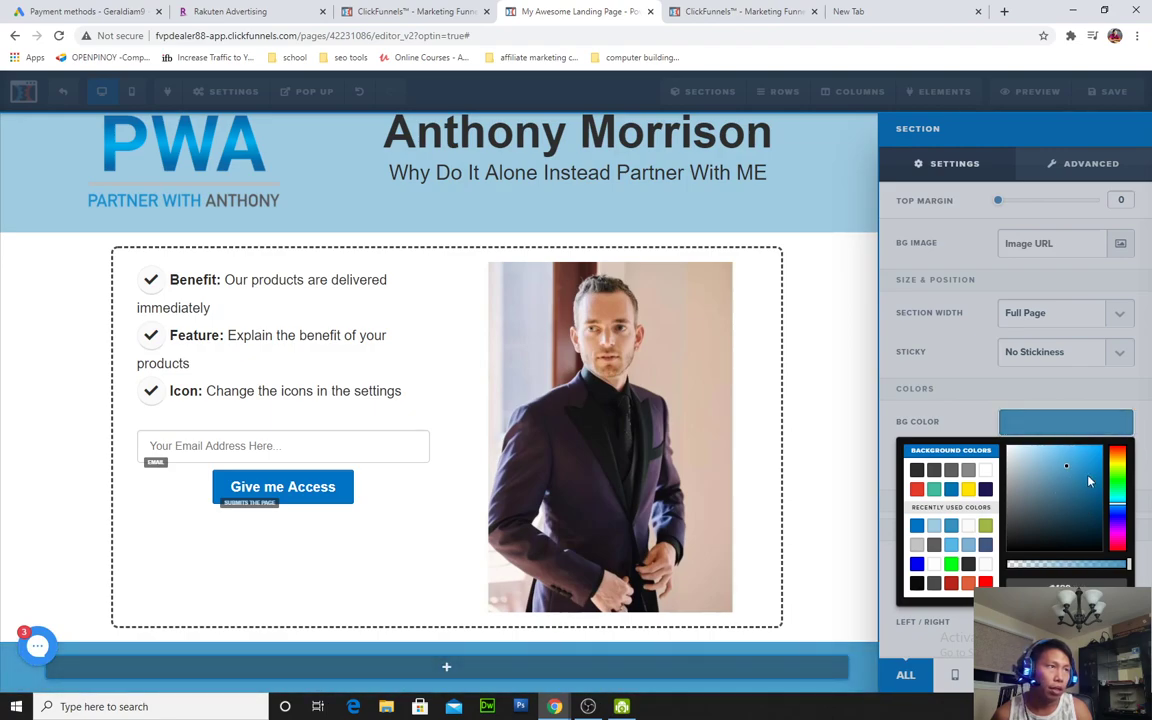
pyautogui.moveTo(1118, 512)
pyautogui.mouseDown()
pyautogui.moveTo(1118, 456)
pyautogui.moveTo(1120, 508)
pyautogui.mouseUp()
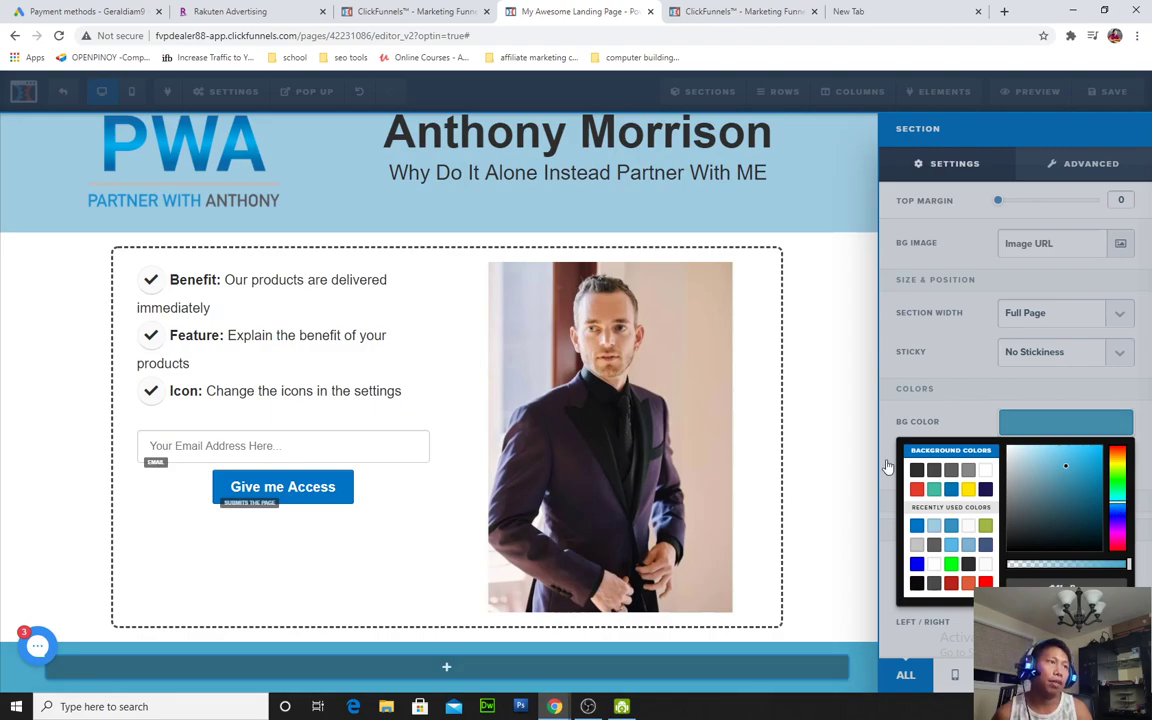
pyautogui.click(820, 456)
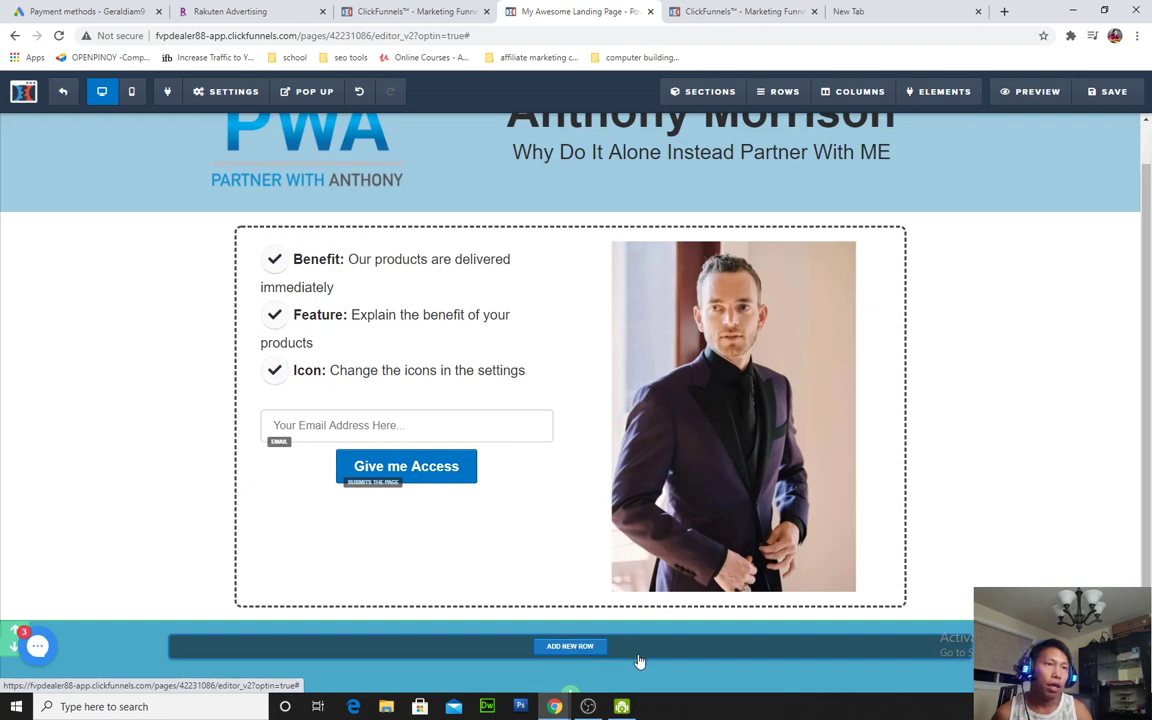
pyautogui.scroll(1, 630, 420)
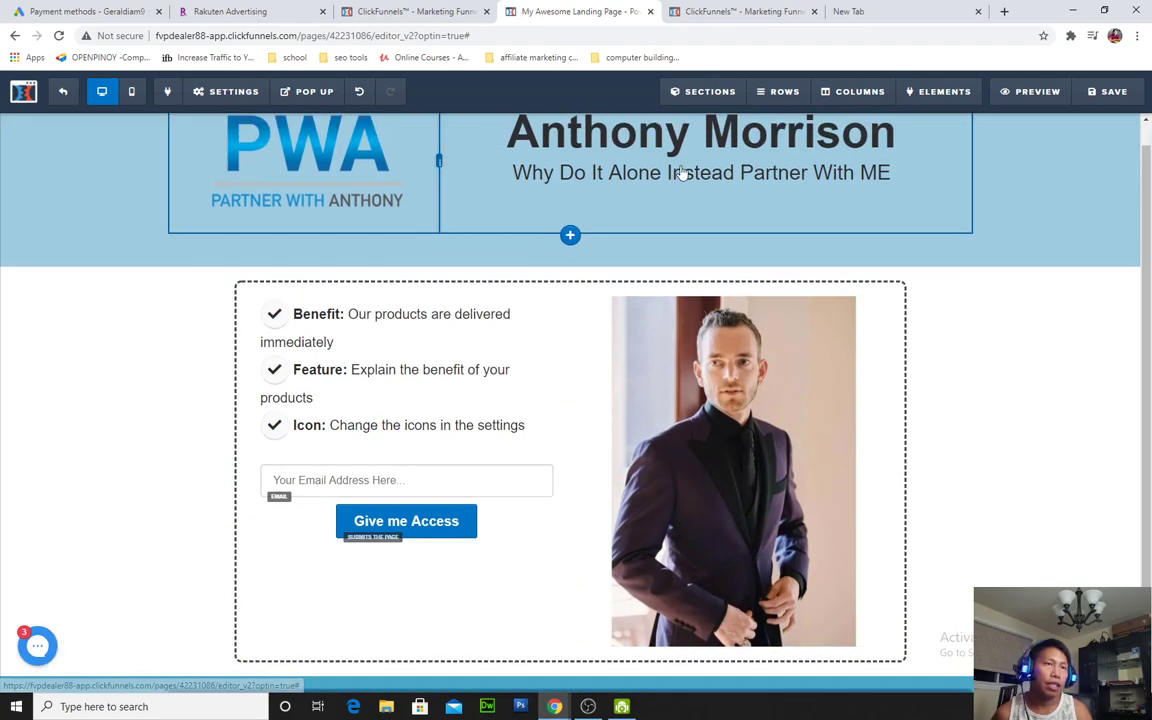
pyautogui.click(848, 11)
pyautogui.click(590, 11)
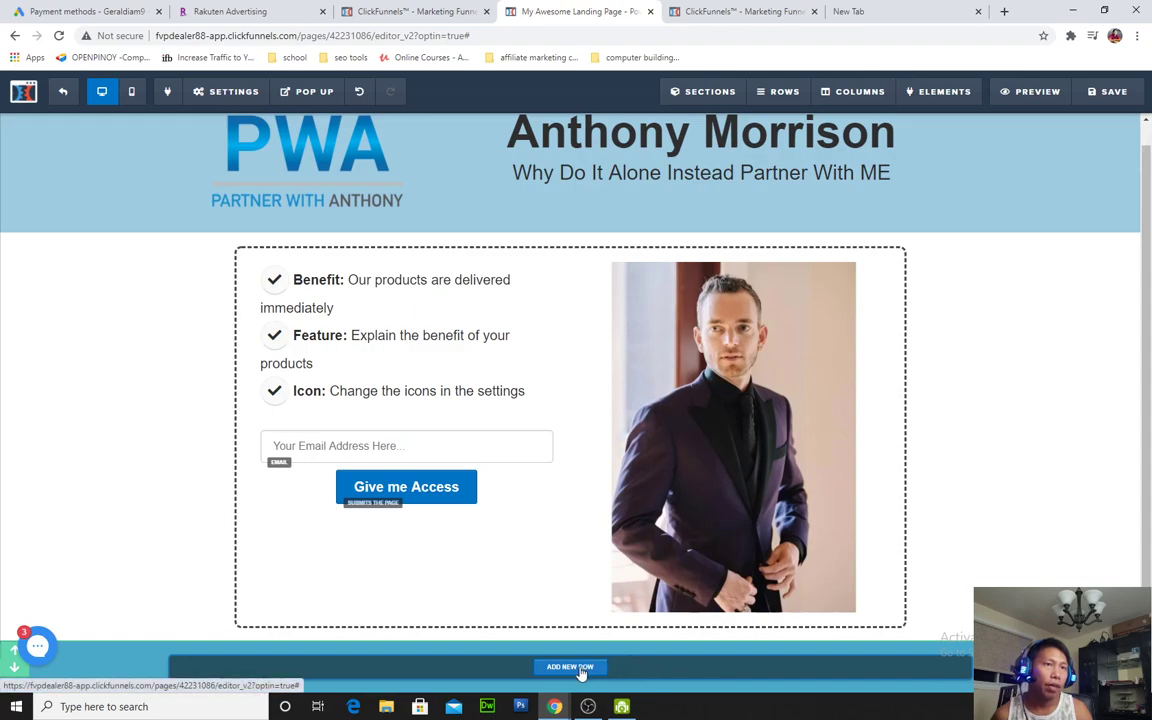
# Add a one-column row to the blue section and place a paragraph element in it
pyautogui.click(581, 668)
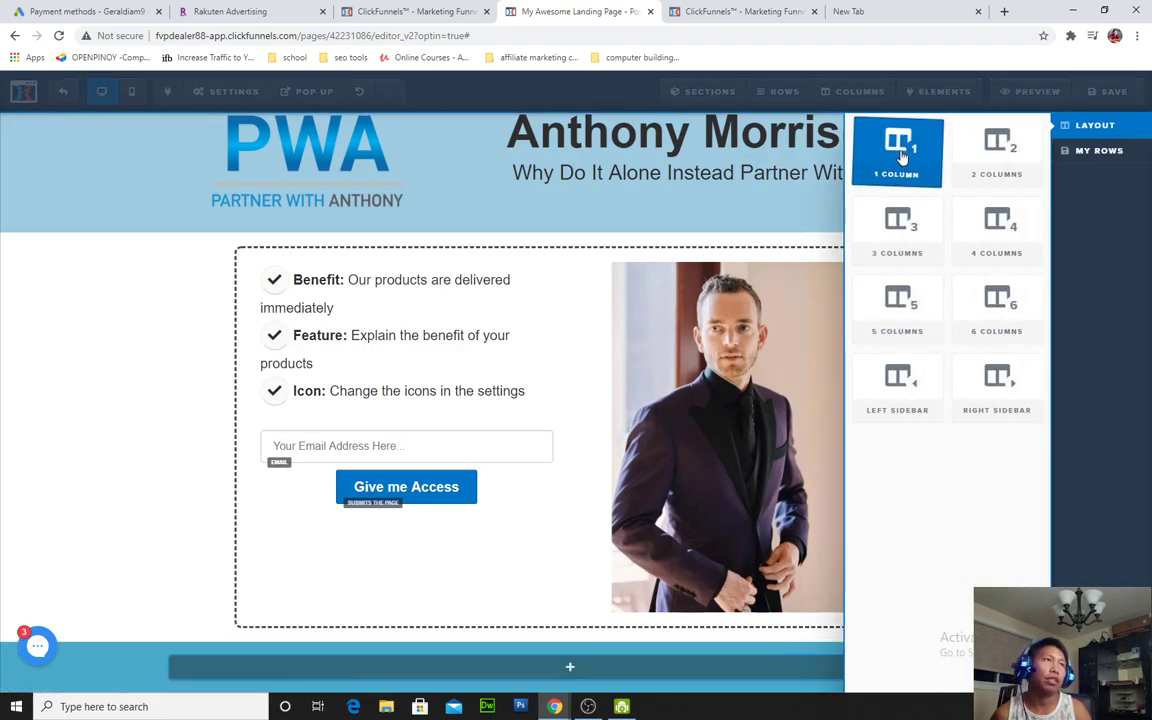
pyautogui.click(900, 152)
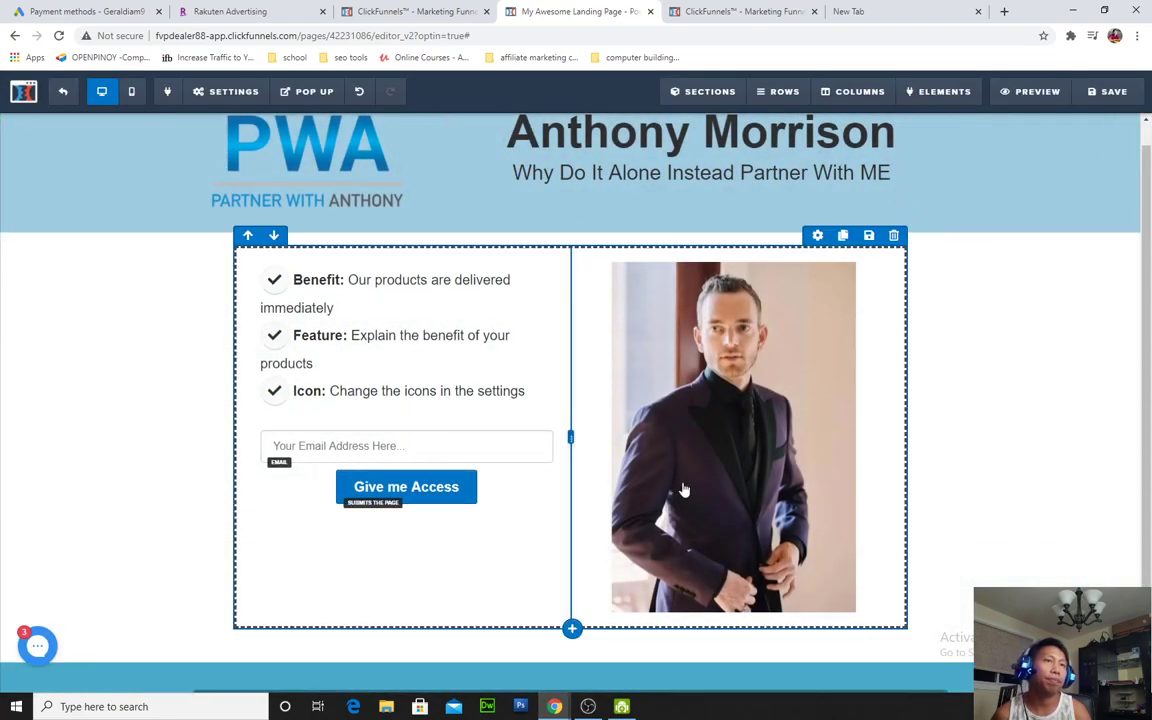
pyautogui.scroll(-1, 622, 609)
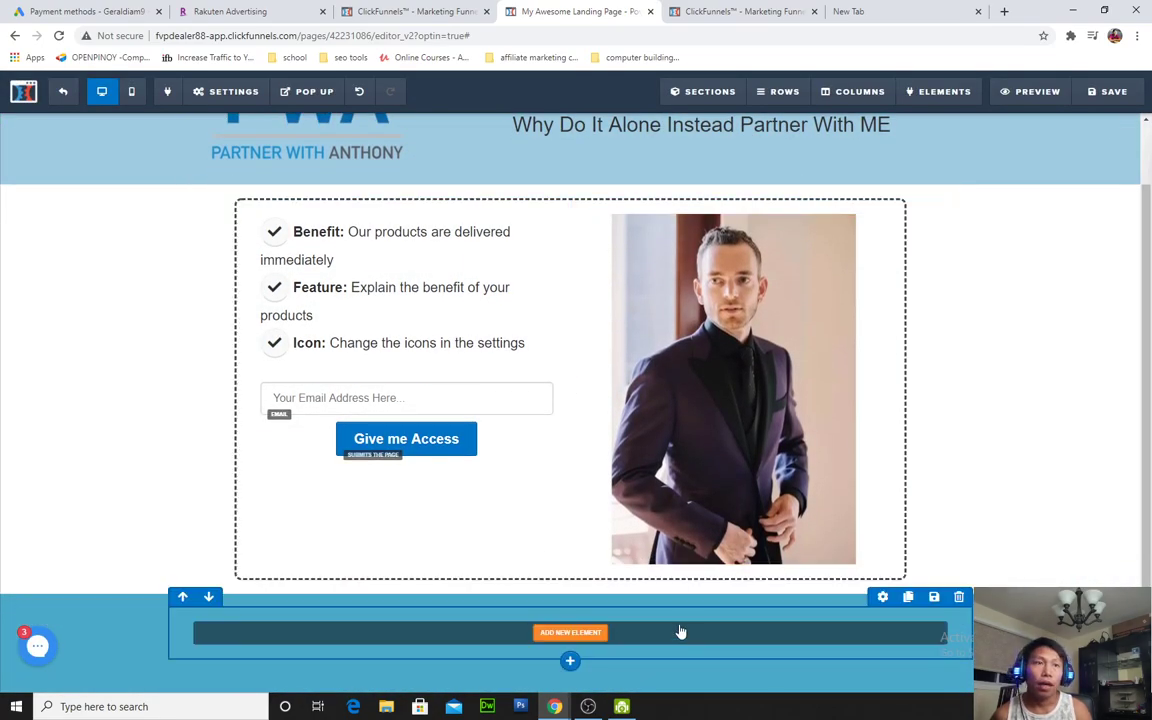
pyautogui.click(572, 634)
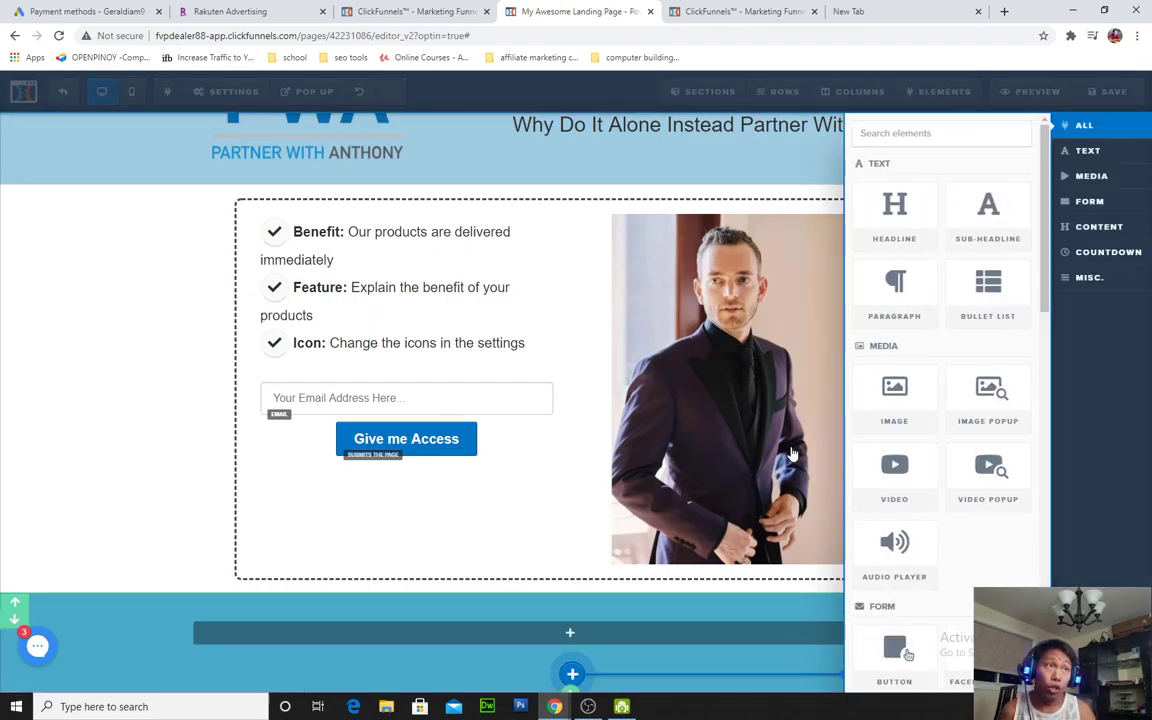
pyautogui.click(895, 300)
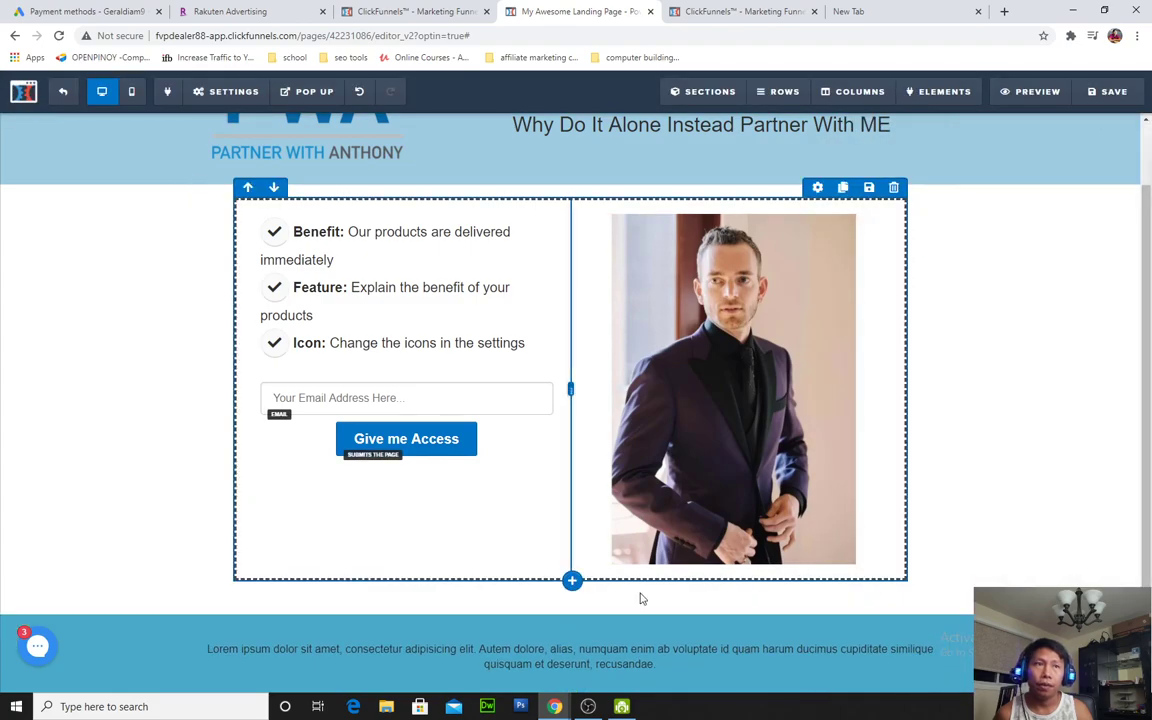
# Replace the placeholder paragraph in the blue section with the copied footer text of policy links, copyright lines and Facebook disclaimer
pyautogui.click(590, 636)
pyautogui.click(669, 645)
pyautogui.moveTo(669, 645); pyautogui.dragTo(203, 630)
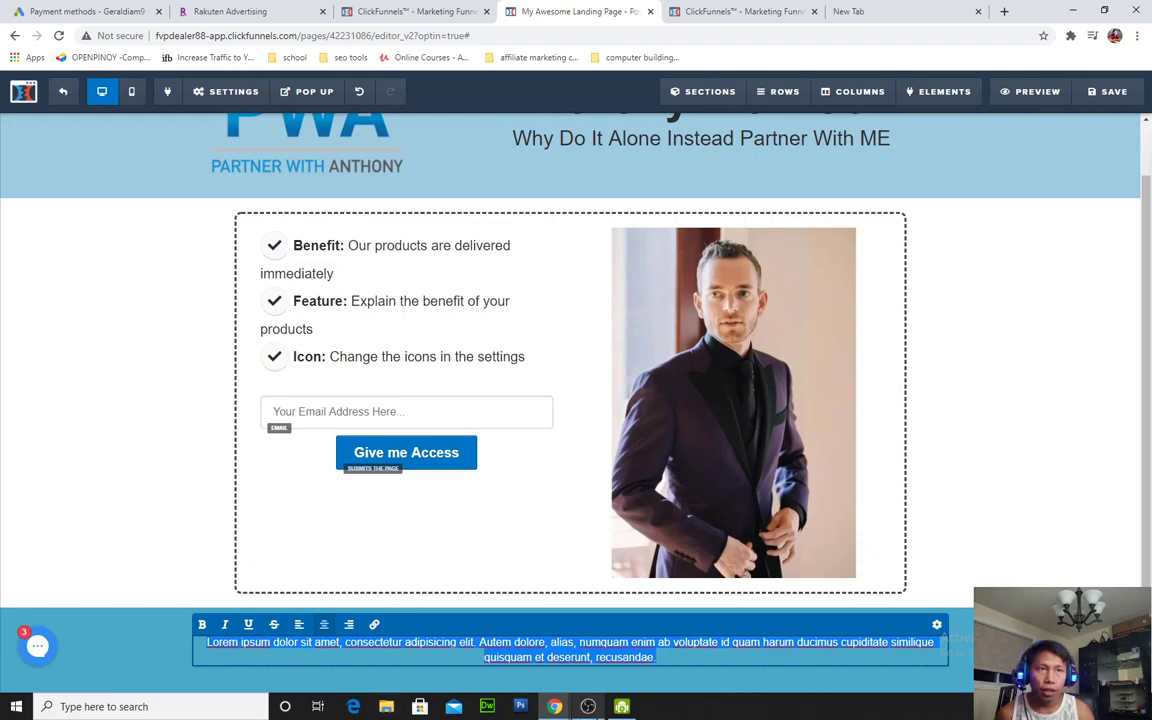
pyautogui.hotkey('ctrl', 'v')
pyautogui.scroll(-1, 703, 664)
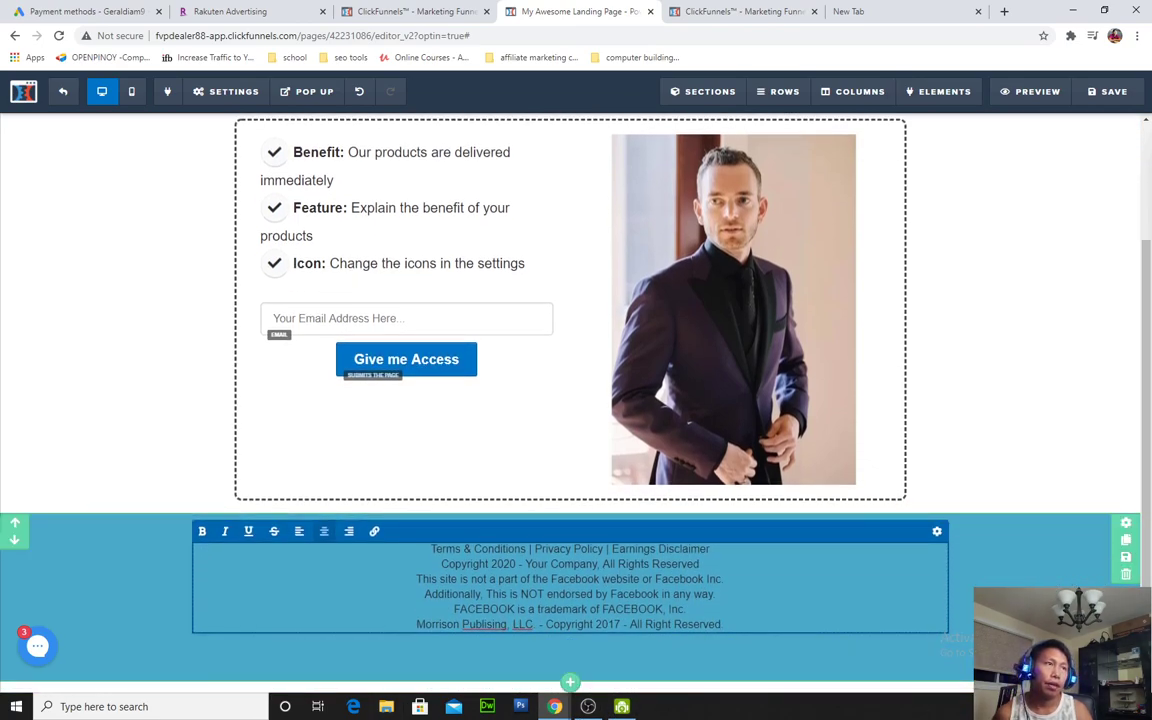
pyautogui.click(181, 477)
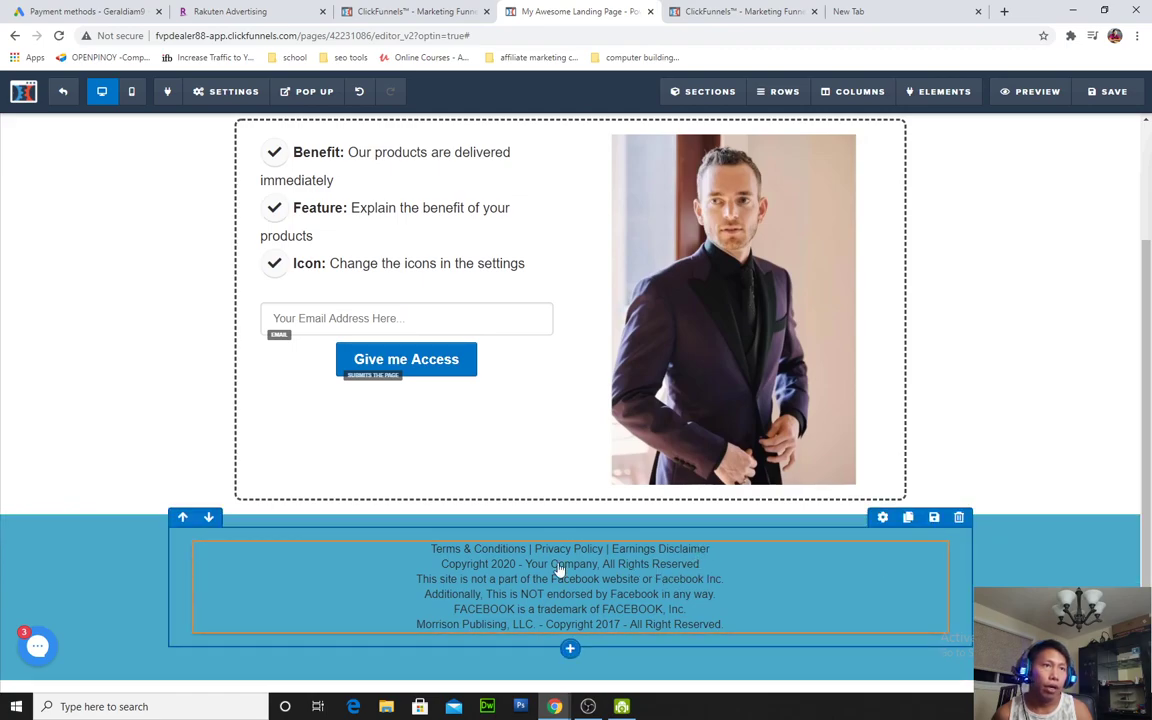
# Set the footer paragraph's font size to 18 and its font family to Source Sans Pro
pyautogui.click(885, 533)
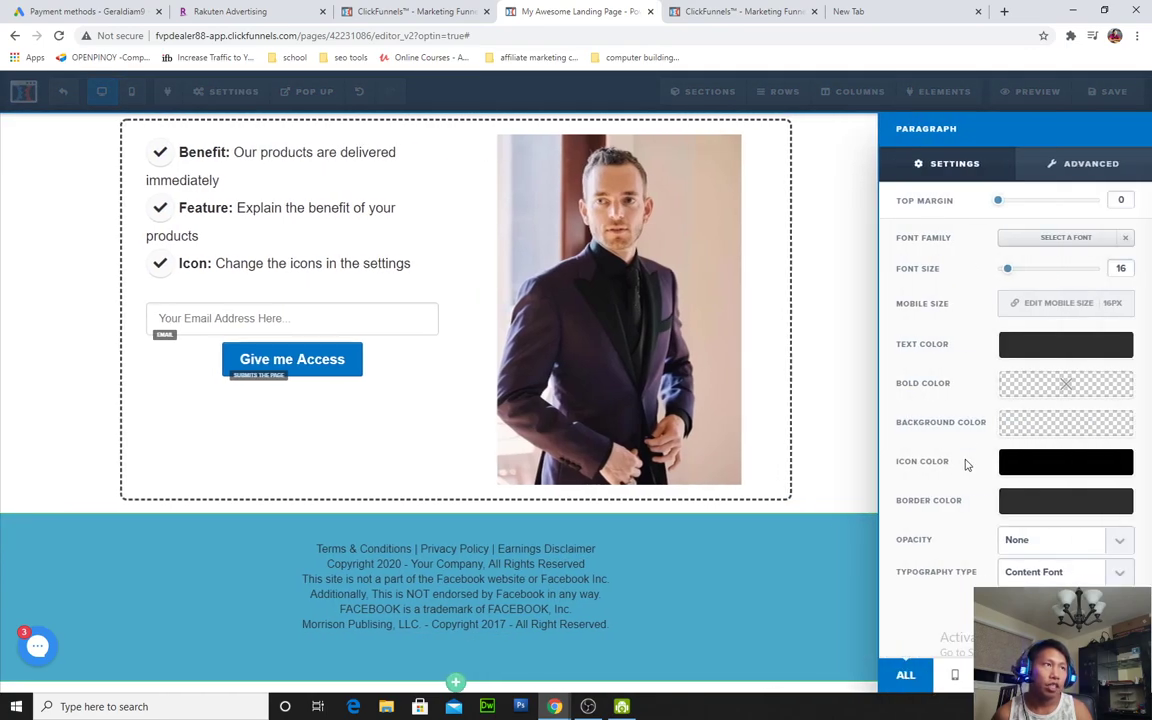
pyautogui.click(493, 615)
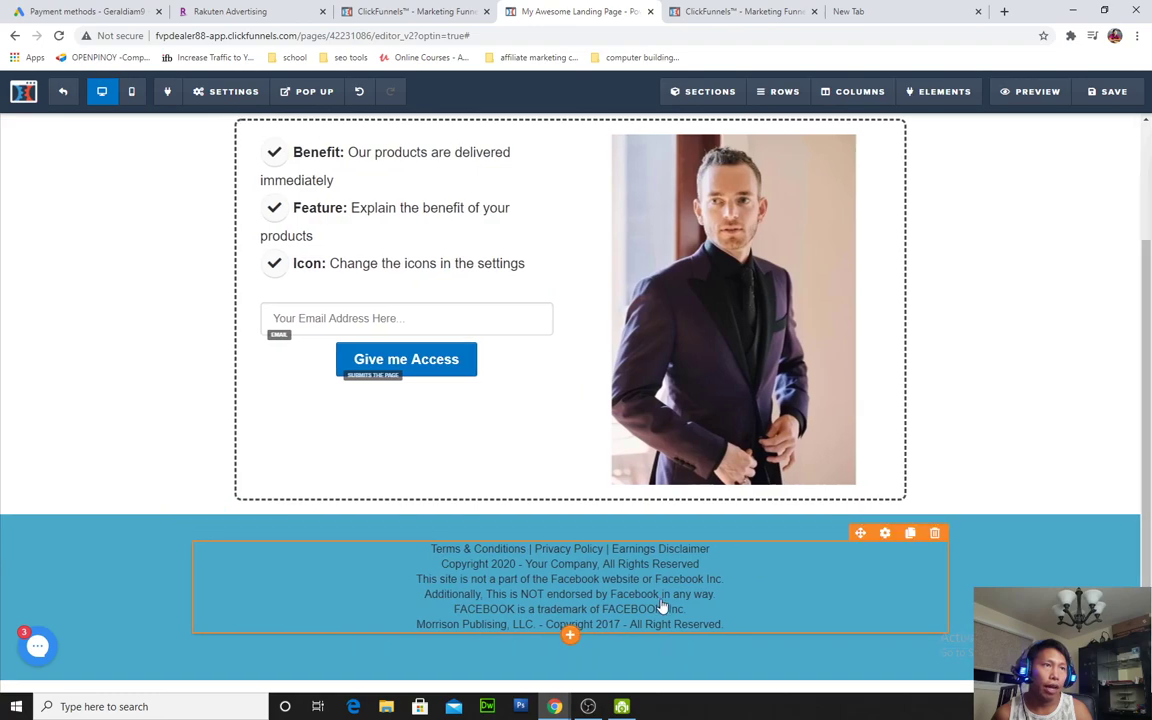
pyautogui.click(882, 533)
pyautogui.moveTo(1003, 266)
pyautogui.mouseDown()
pyautogui.moveTo(1026, 273)
pyautogui.moveTo(998, 270)
pyautogui.moveTo(1010, 268)
pyautogui.mouseUp()
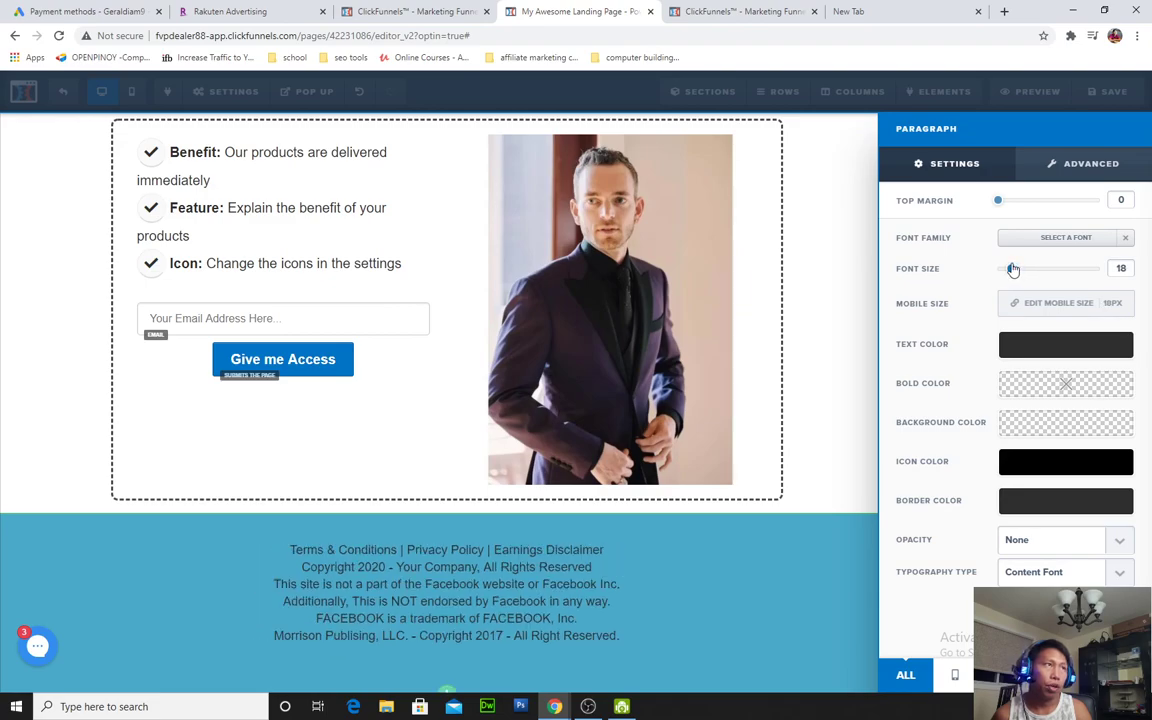
pyautogui.click(1025, 244)
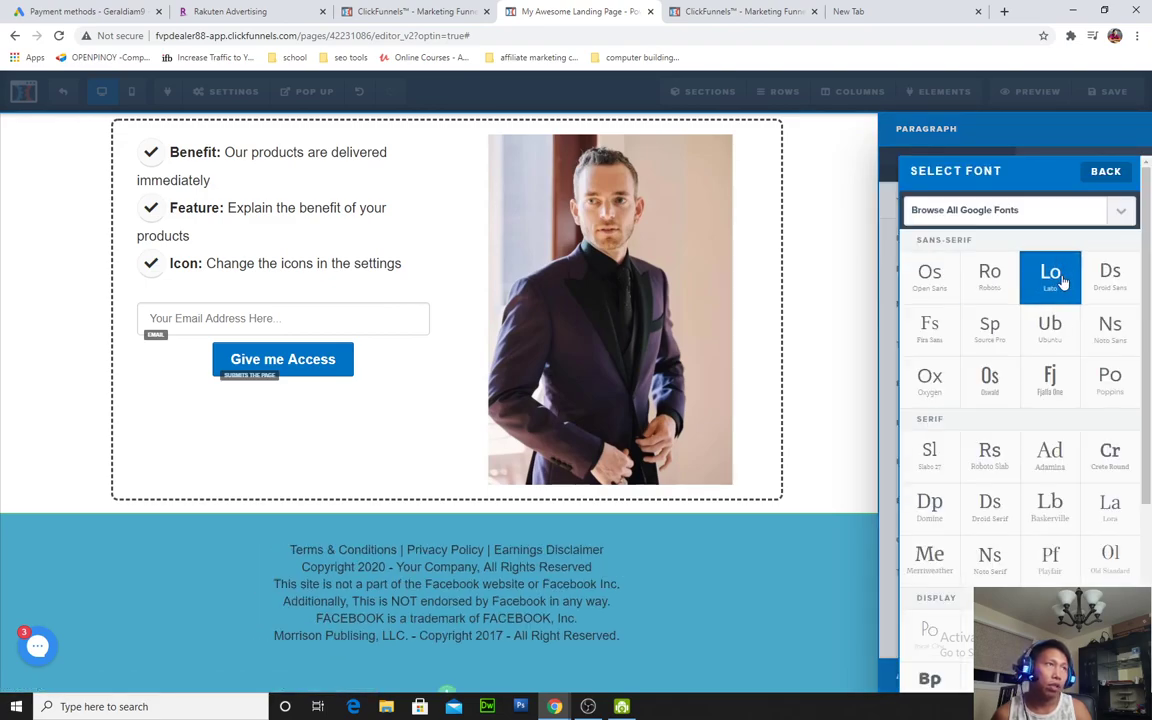
pyautogui.click(1048, 270)
pyautogui.click(1046, 240)
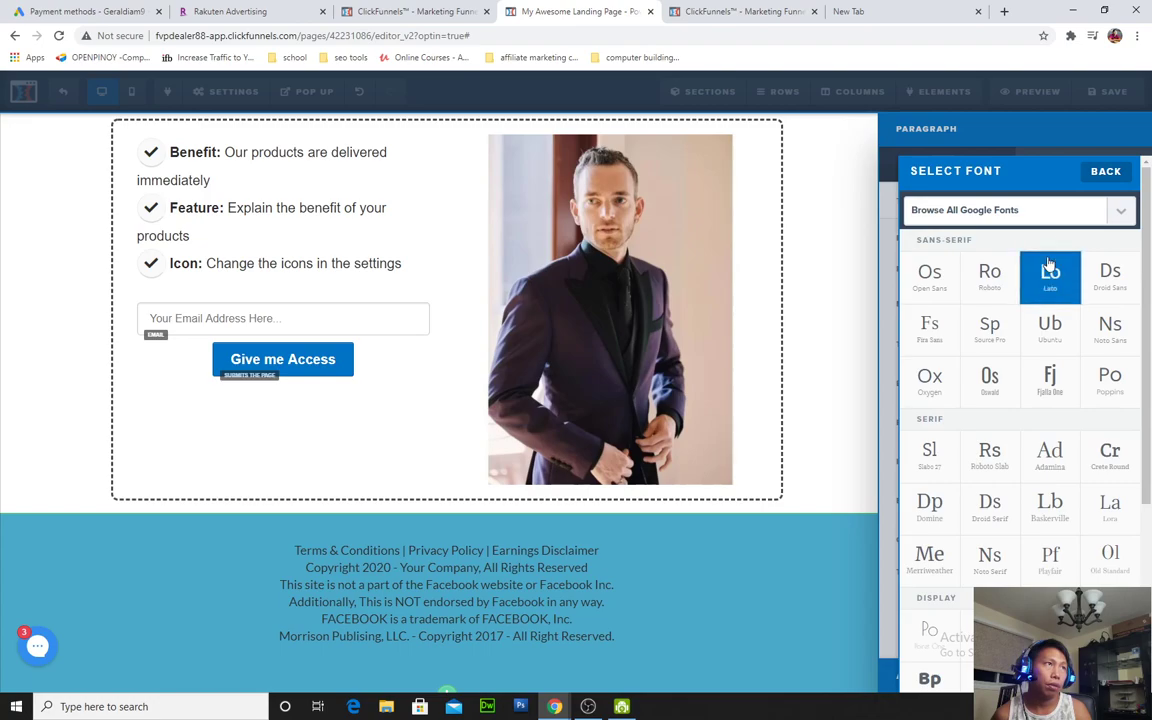
pyautogui.click(989, 335)
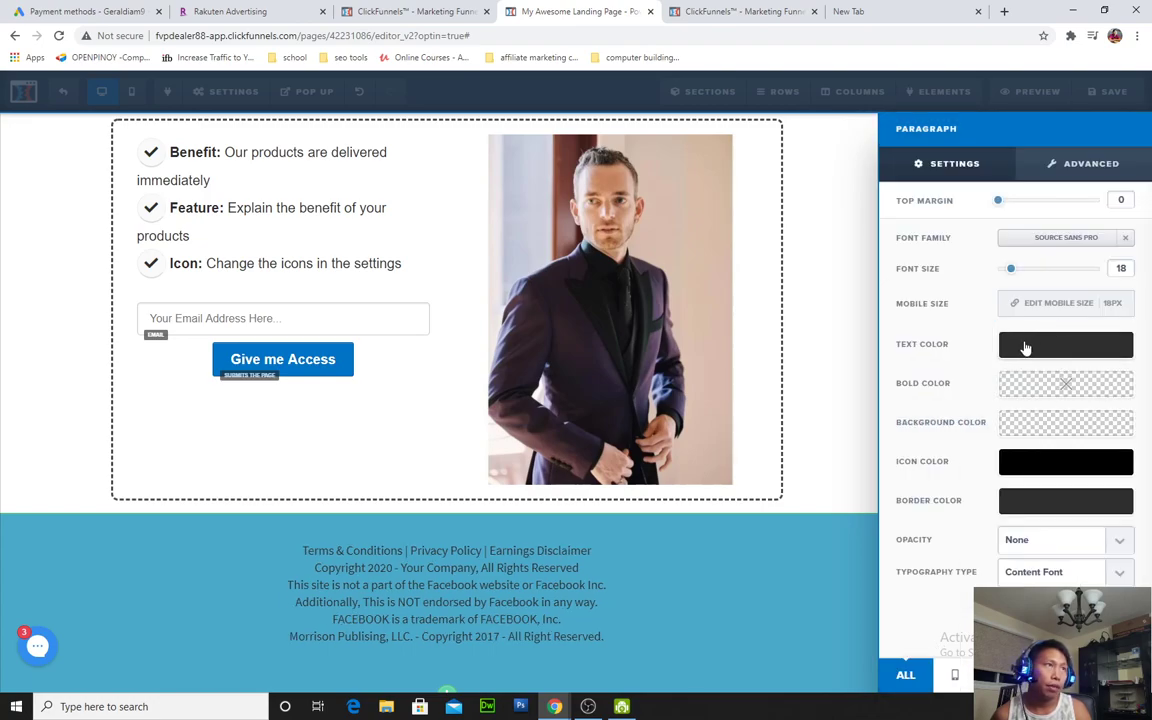
# Change the footer paragraph's text color to white (#ffffff) and close its settings
pyautogui.click(1022, 350)
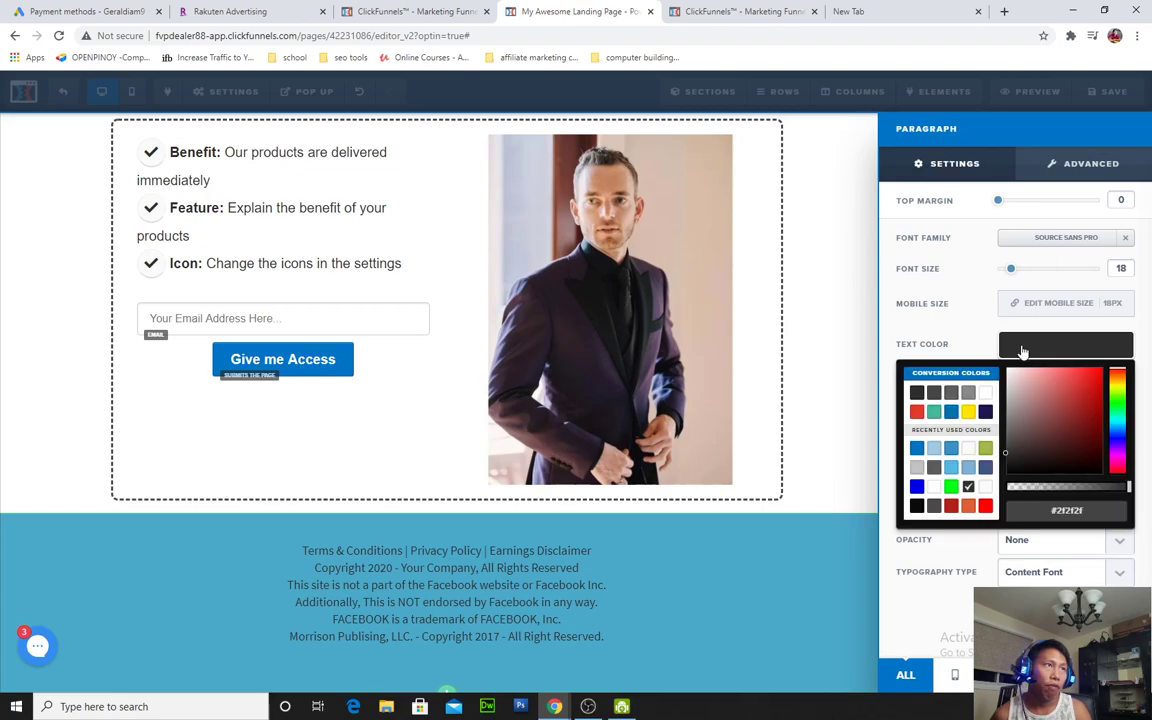
pyautogui.click(985, 393)
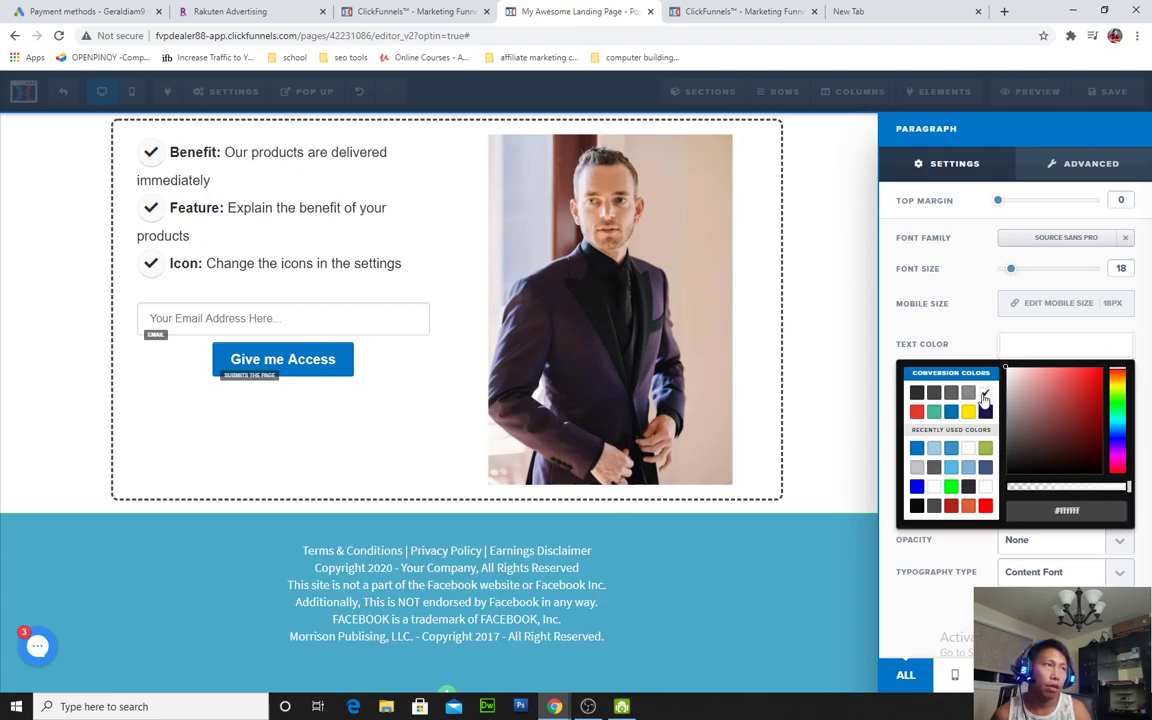
pyautogui.click(879, 295)
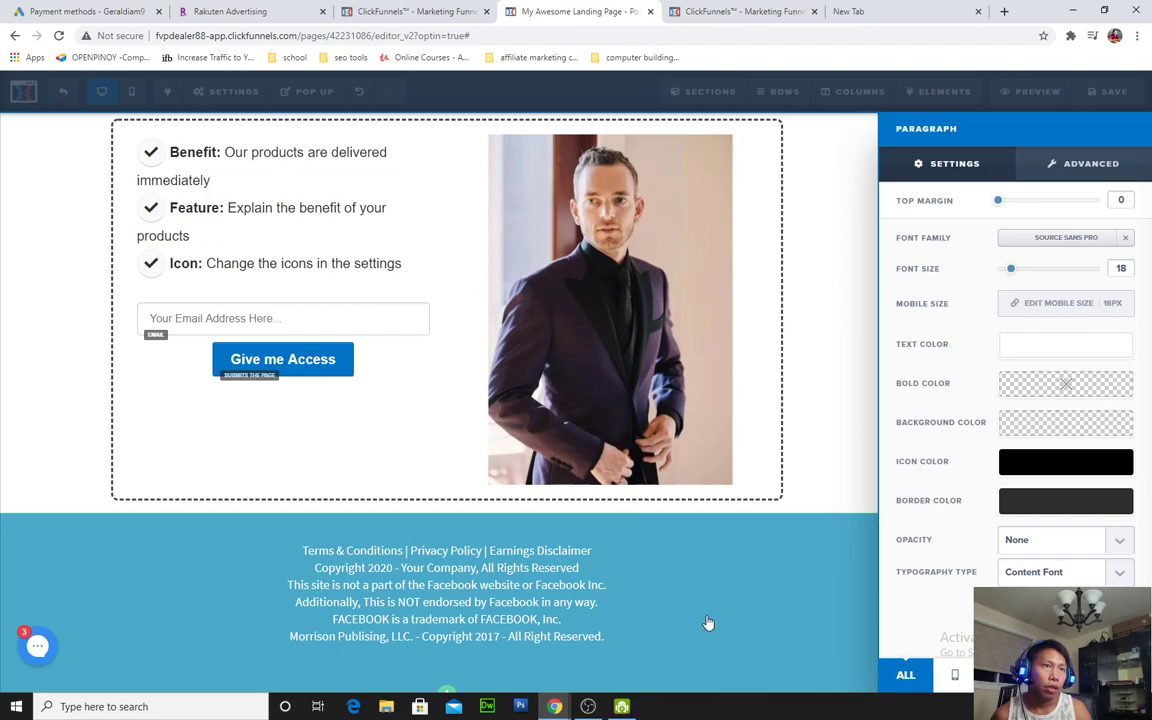
pyautogui.click(638, 561)
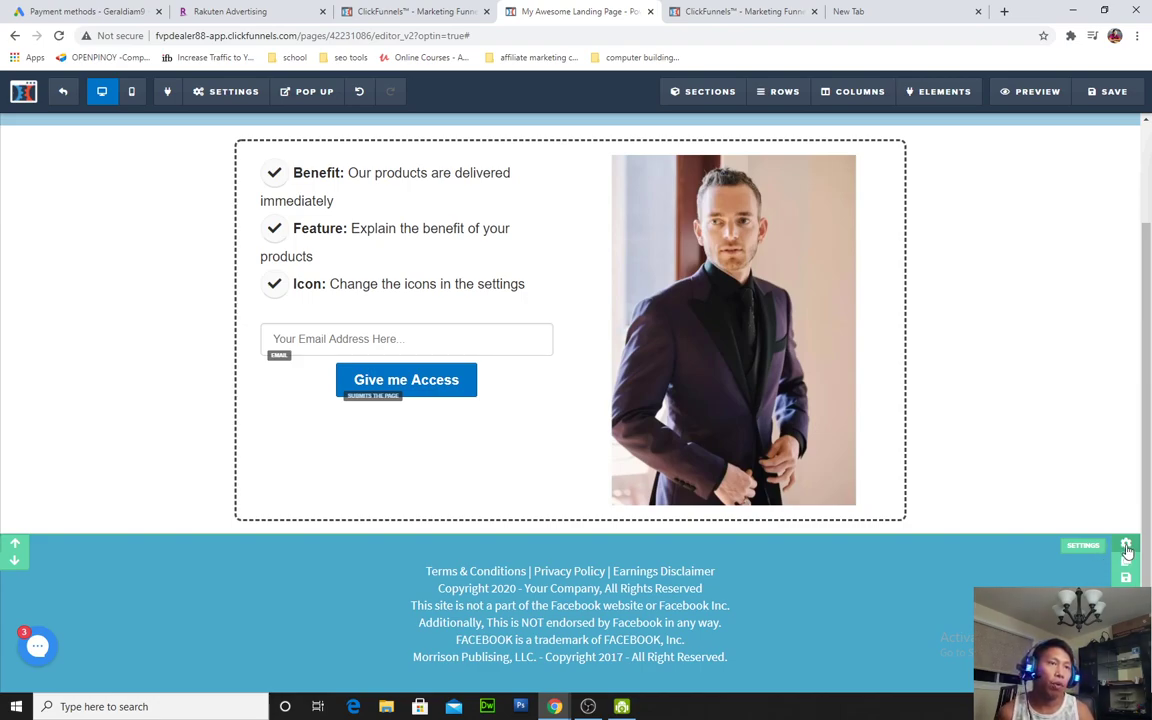
# Set the blue footer section's top padding to 0 and close its settings
pyautogui.click(1126, 546)
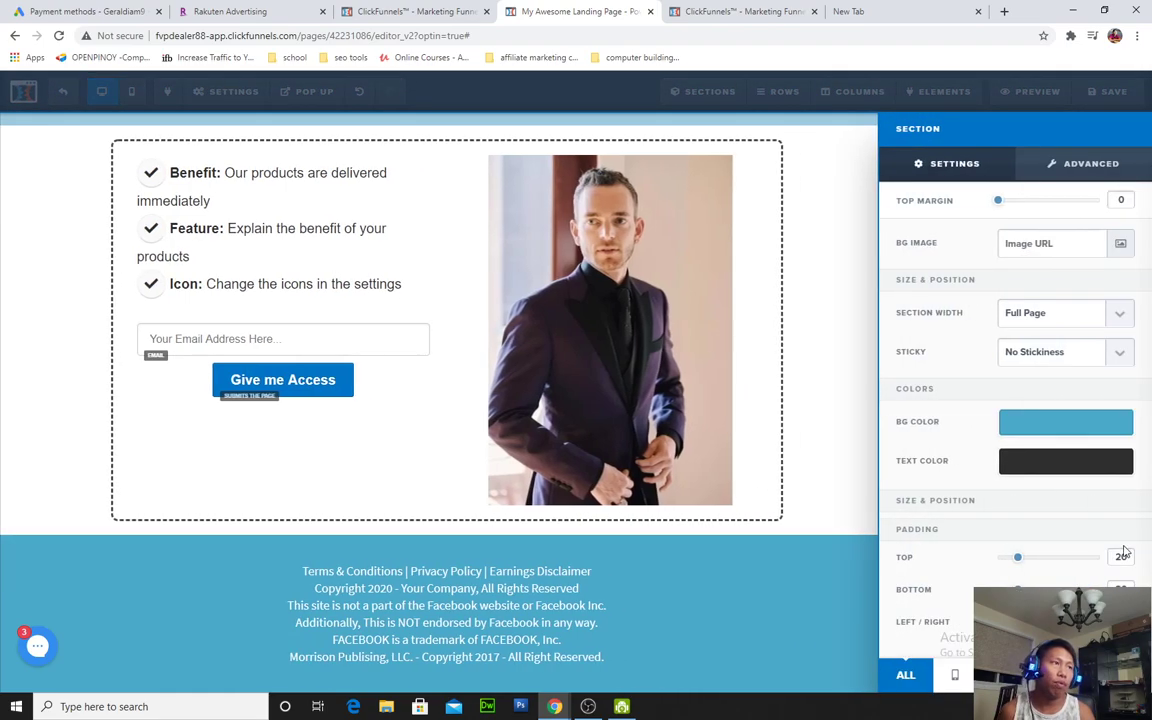
pyautogui.click(721, 555)
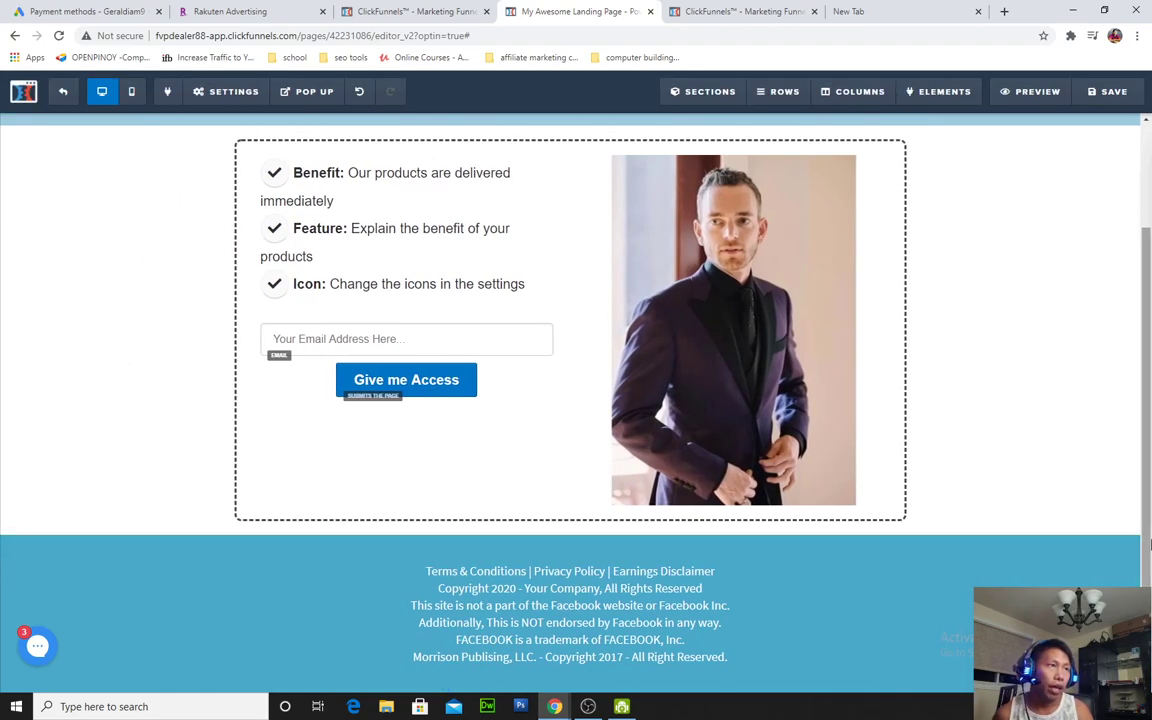
pyautogui.click(1128, 546)
pyautogui.moveTo(995, 564); pyautogui.dragTo(990, 564)
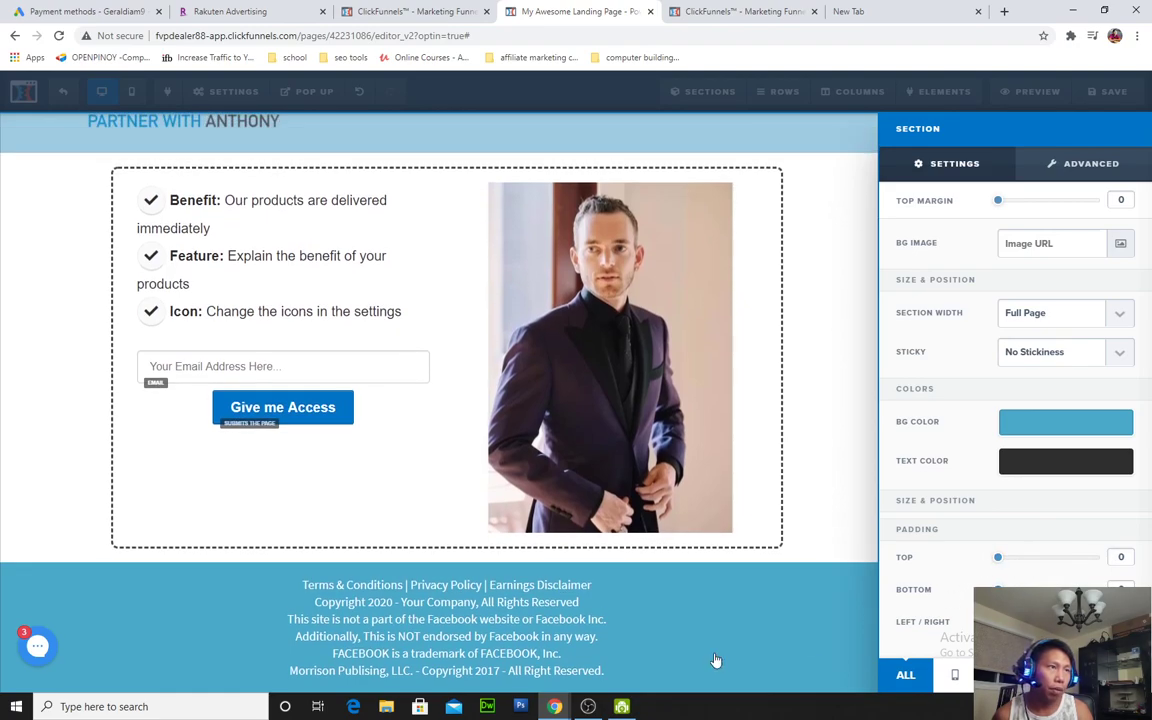
pyautogui.click(730, 655)
# Review the whole desktop layout from the header through the signup form to the footer
pyautogui.scroll(-1, 946, 465)
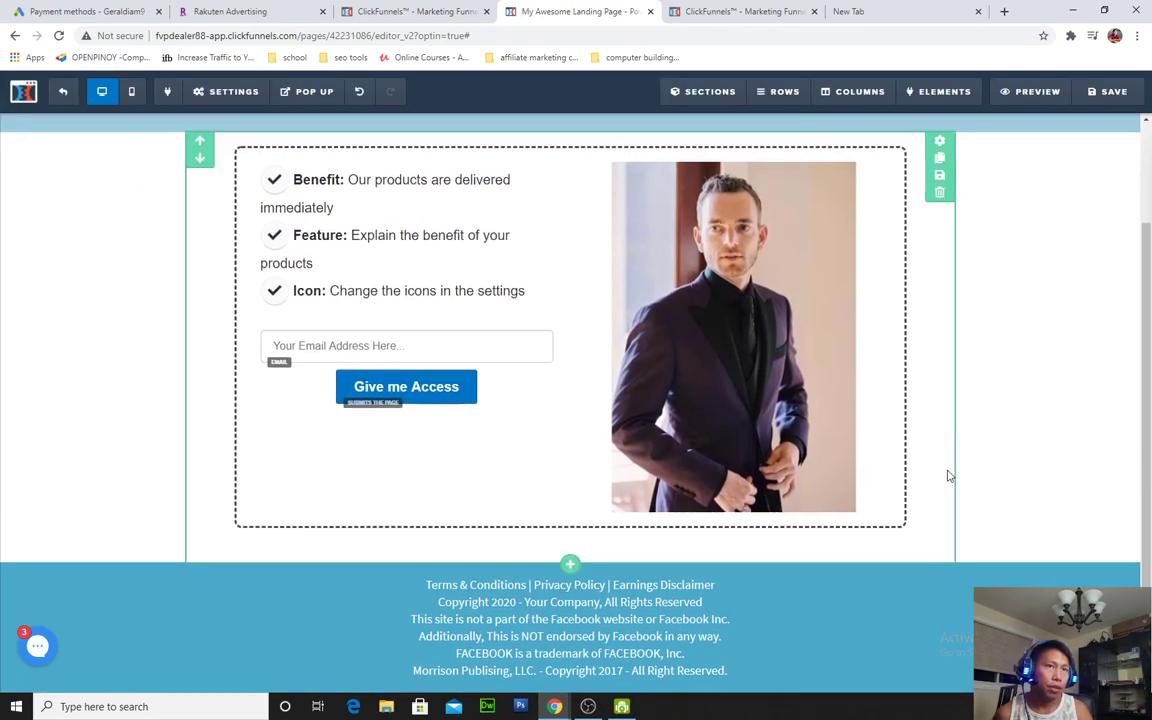
pyautogui.scroll(2, 1041, 447)
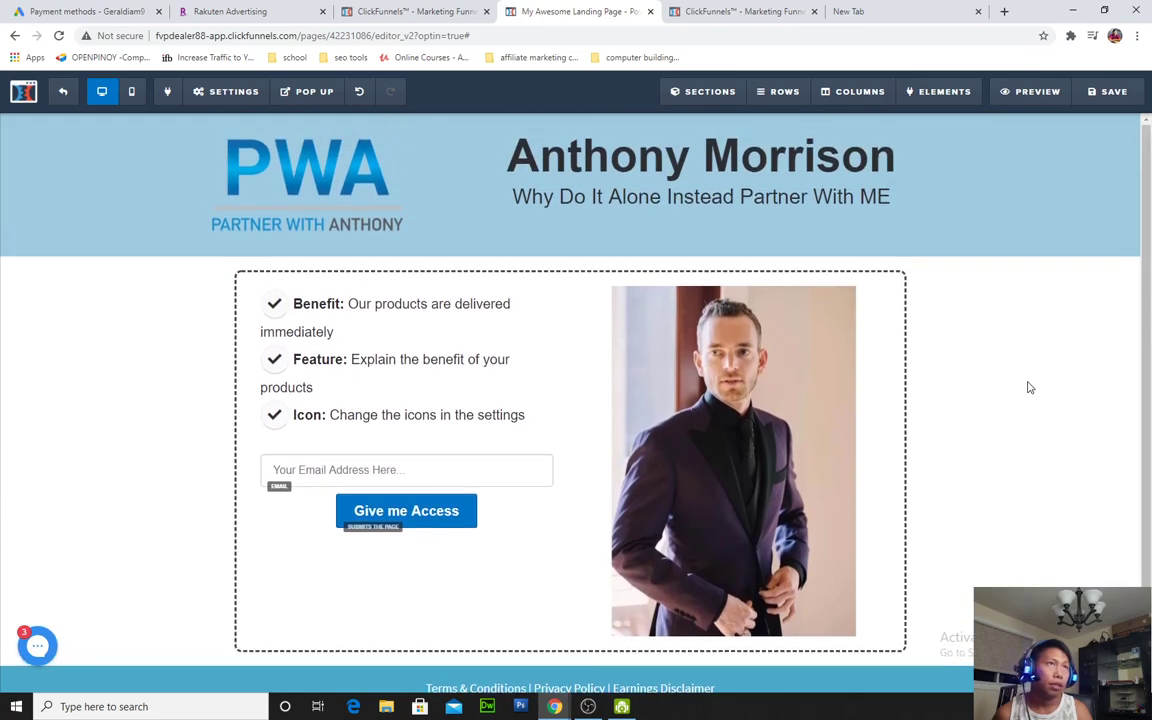
pyautogui.scroll(-1, 1025, 400)
pyautogui.scroll(1, 1054, 478)
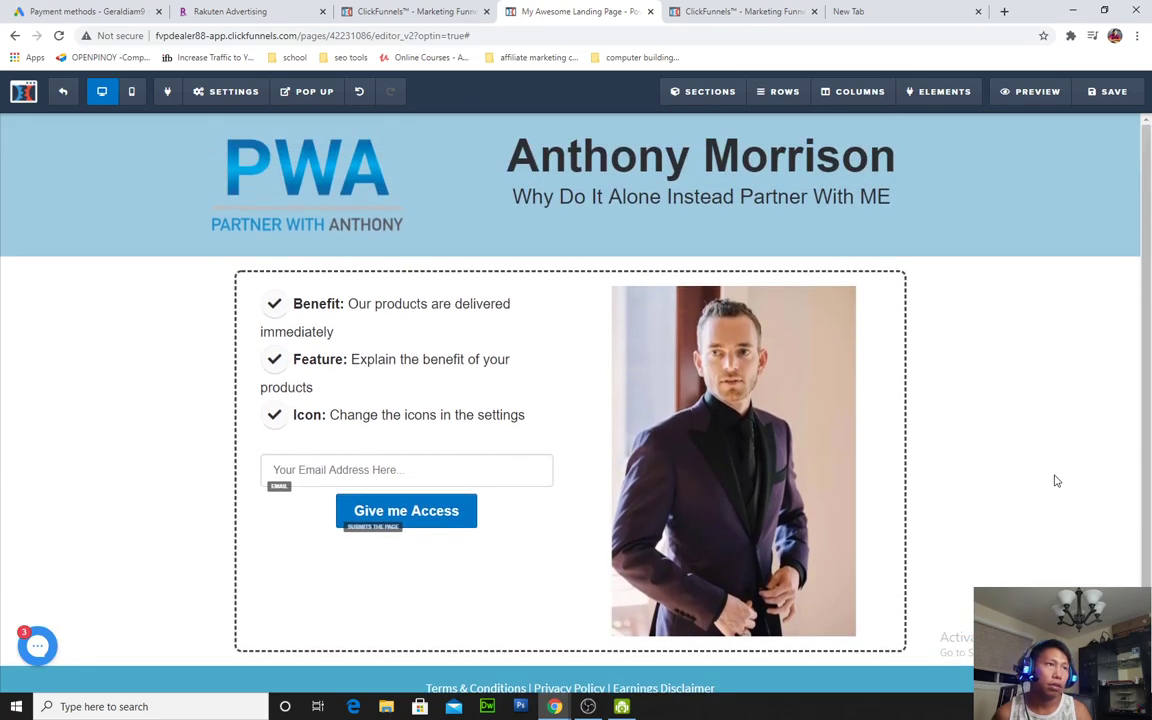
pyautogui.scroll(-1, 1052, 481)
pyautogui.scroll(1, 1039, 483)
pyautogui.scroll(-1, 1029, 471)
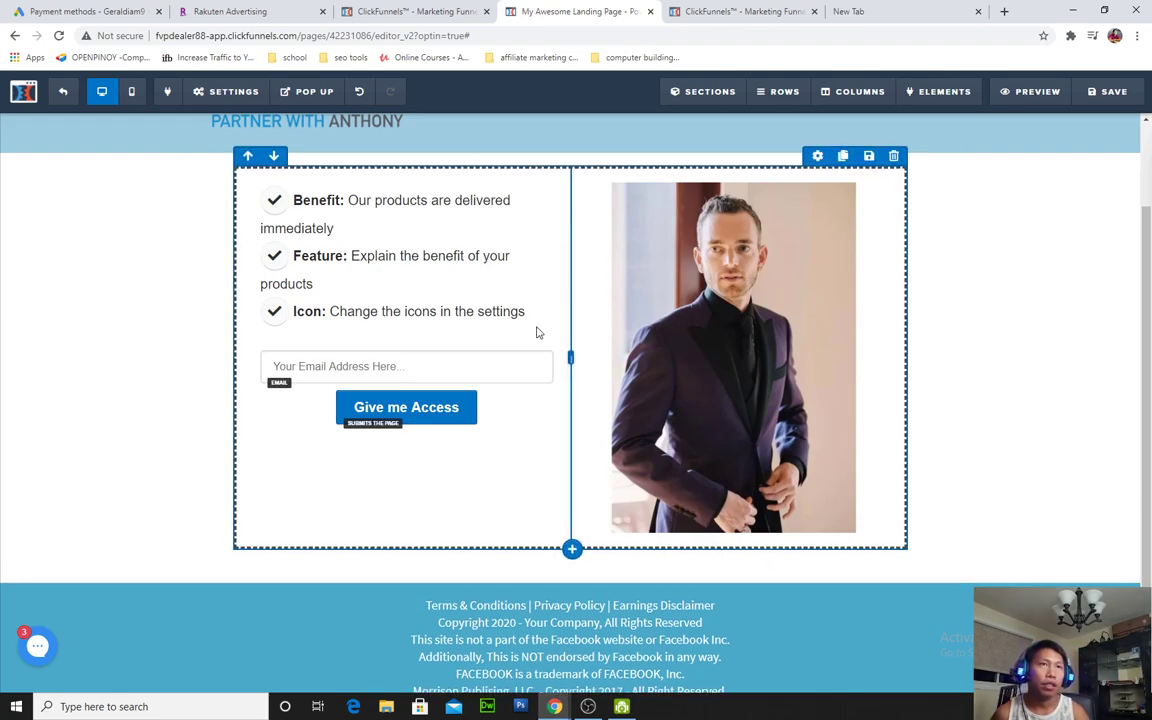
pyautogui.scroll(1, 360, 300)
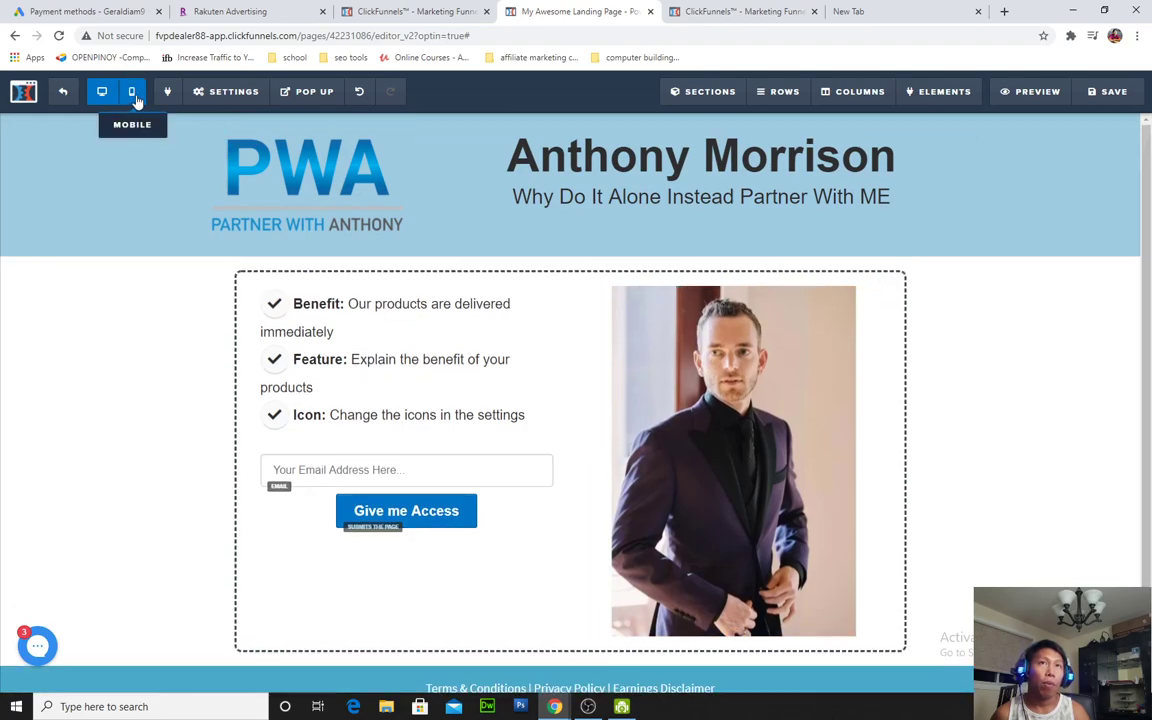
# Switch the editor to the mobile view and examine how the header, bullet list, form and remaining content stack
pyautogui.click(131, 94)
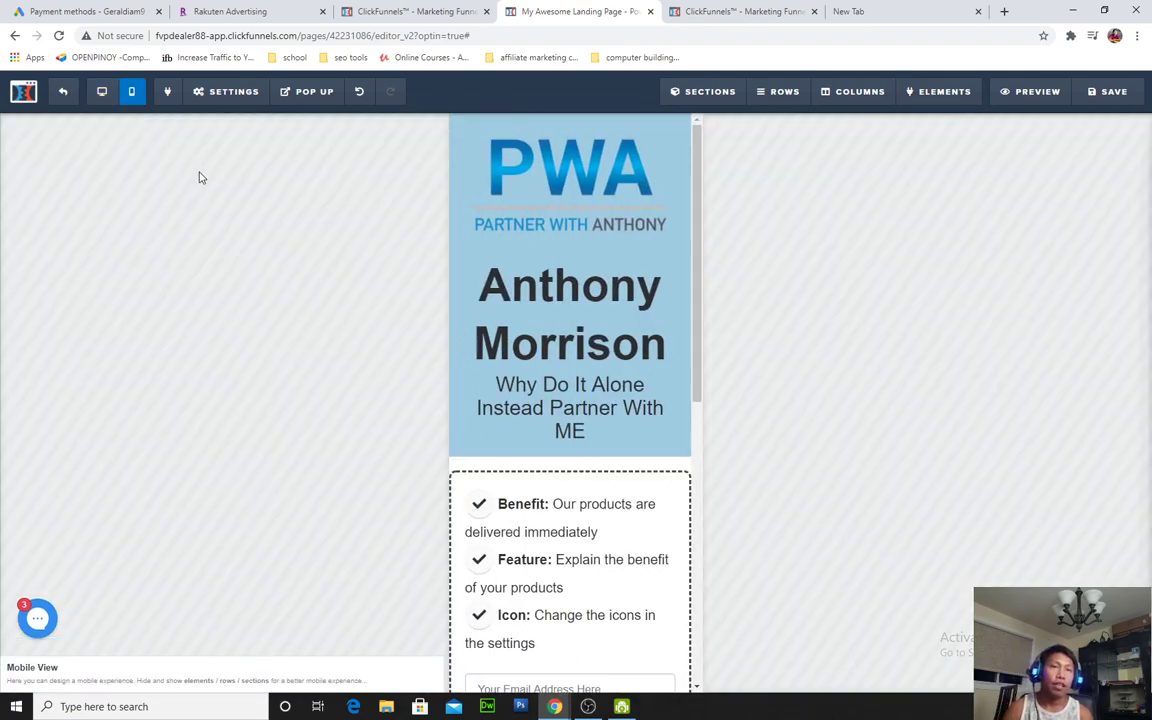
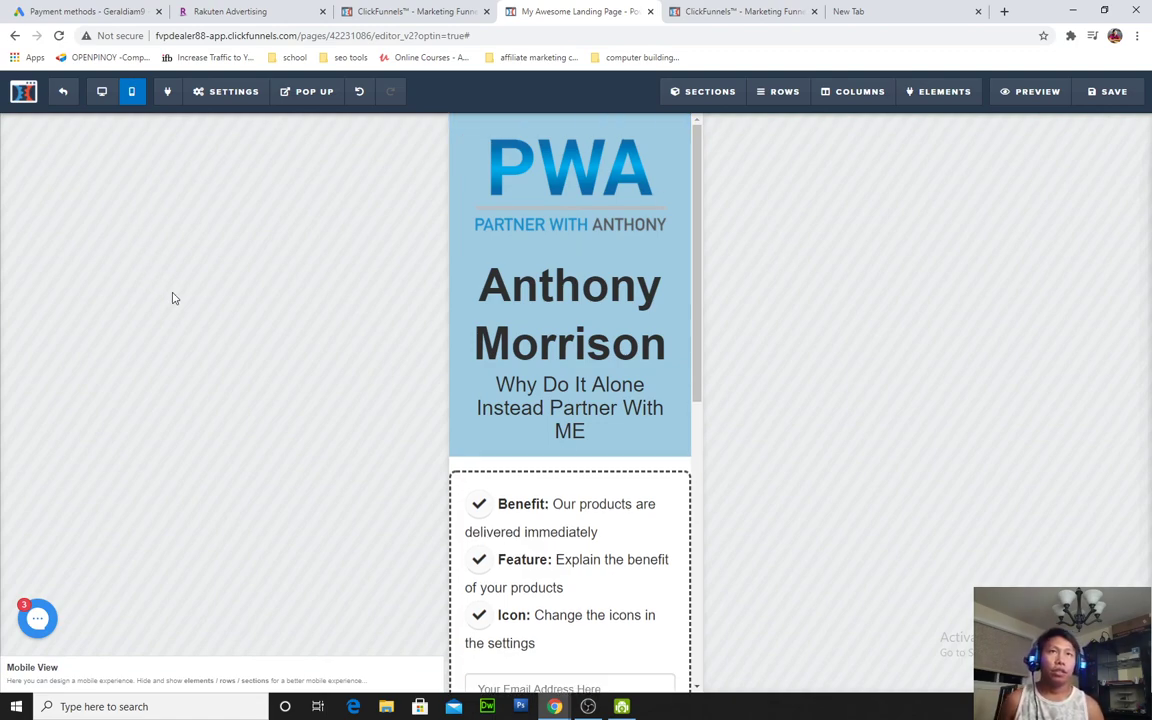
pyautogui.scroll(-6, 640, 303)
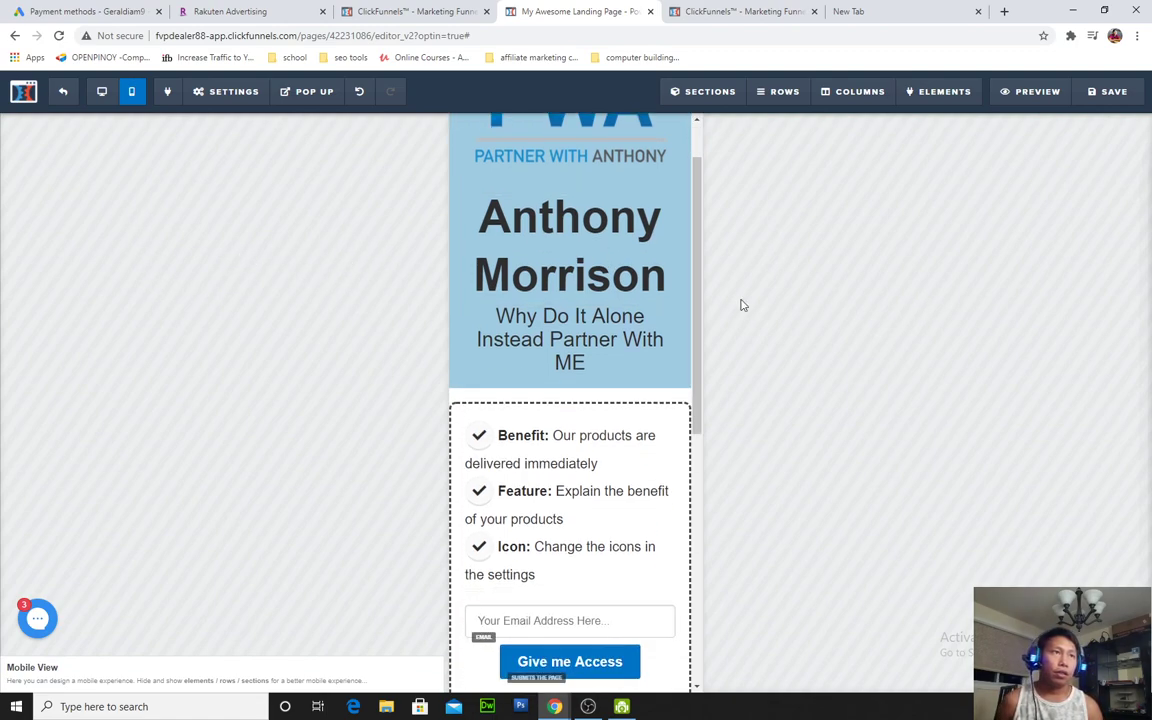
pyautogui.scroll(6, 483, 370)
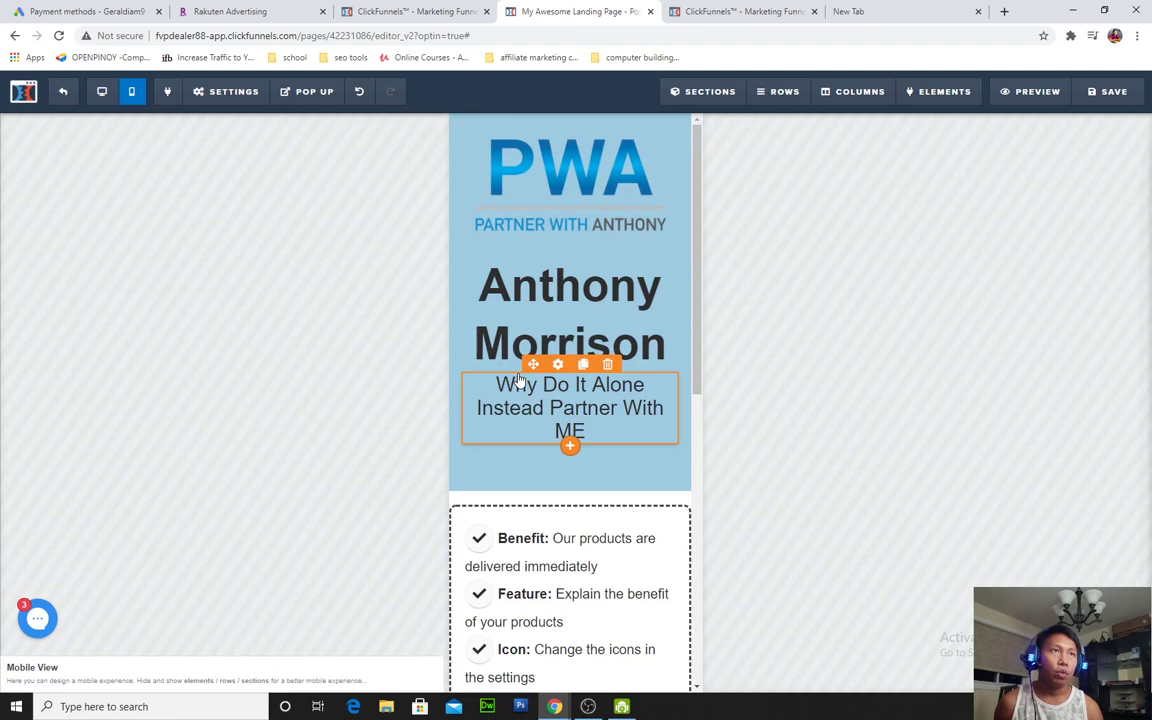
pyautogui.moveTo(698, 262); pyautogui.dragTo(694, 560)
pyautogui.moveTo(698, 508); pyautogui.dragTo(700, 231)
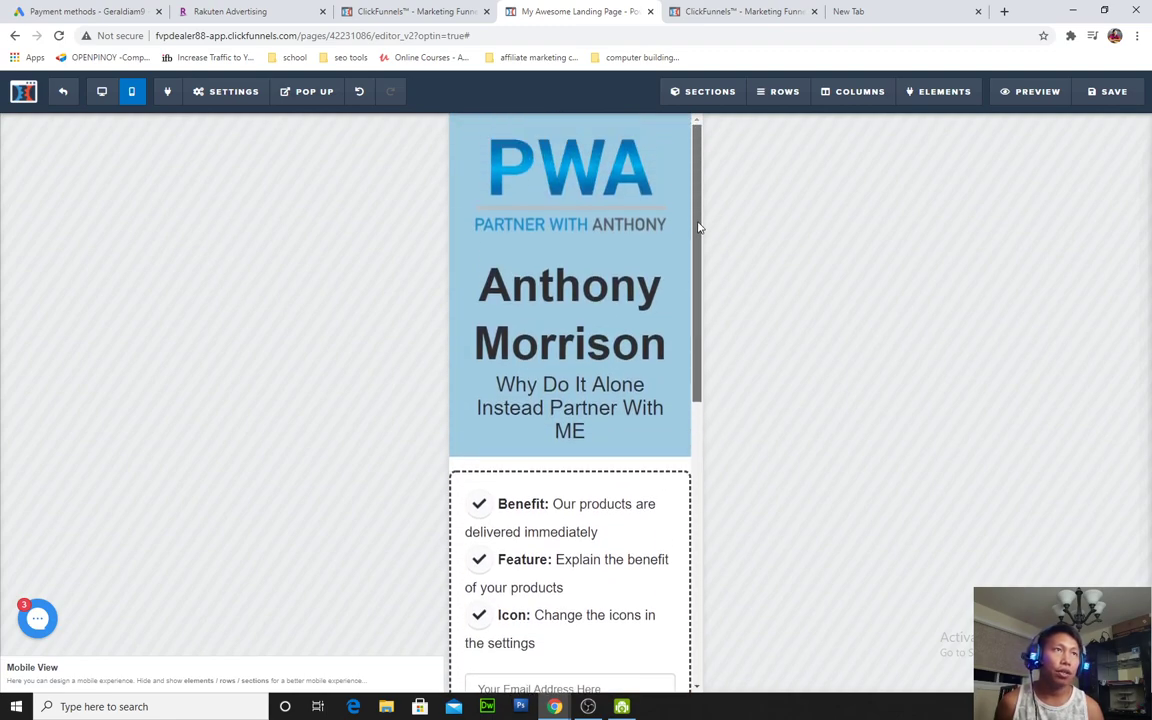
pyautogui.moveTo(663, 218)
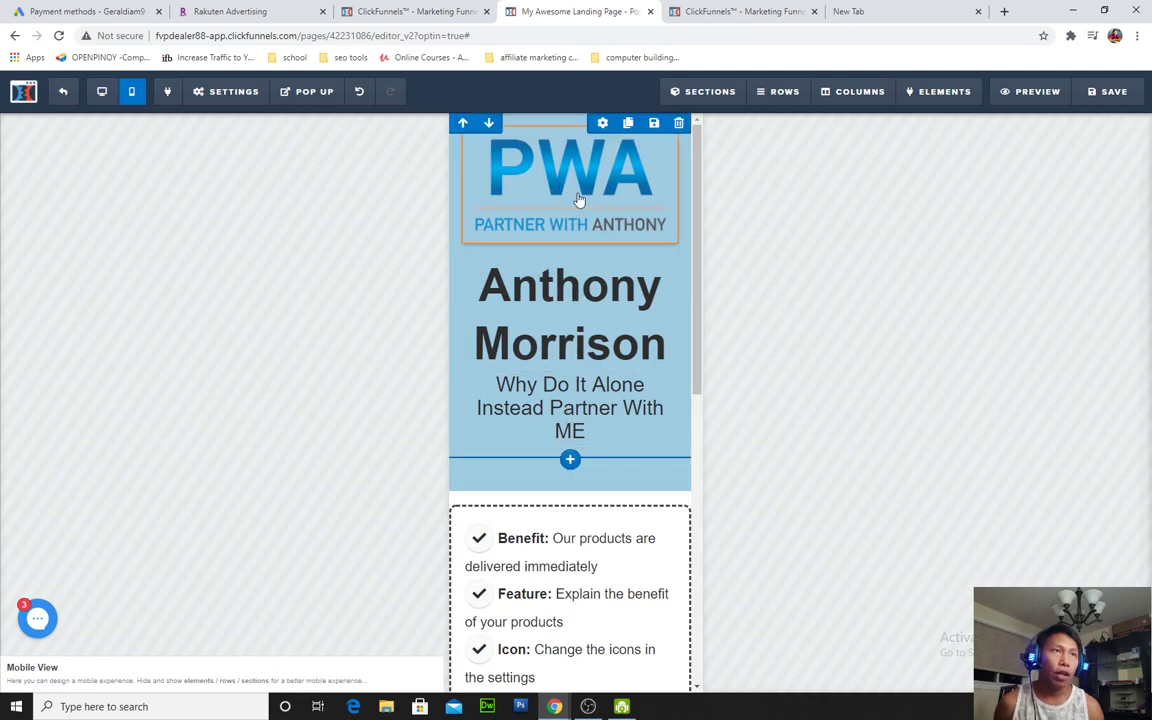
pyautogui.moveTo(578, 200)
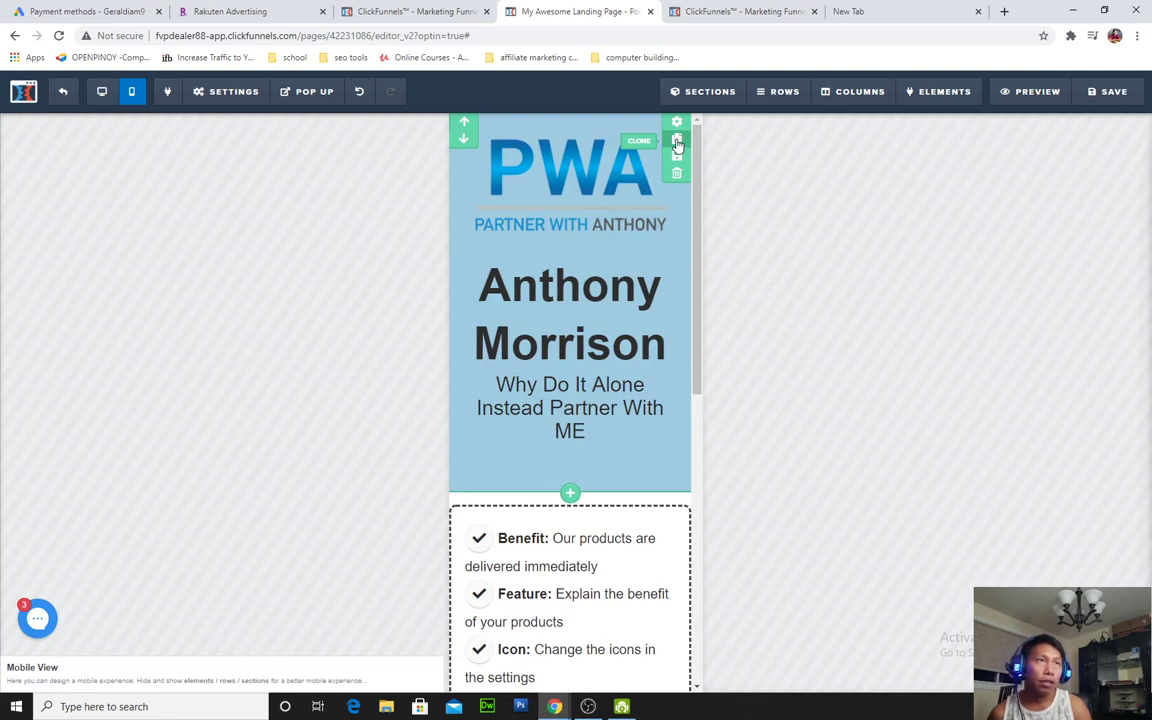
# Clone the header section containing the logo and headlines, and check both copies in the mobile view
pyautogui.click(677, 143)
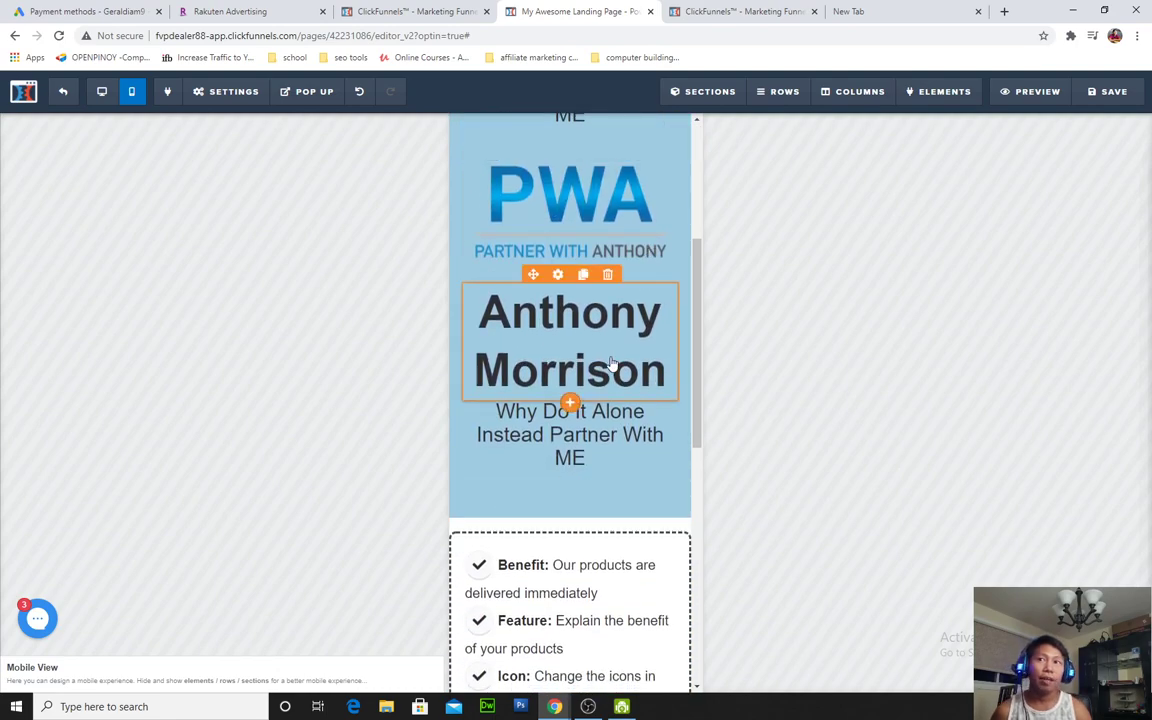
pyautogui.moveTo(700, 334); pyautogui.dragTo(707, 190)
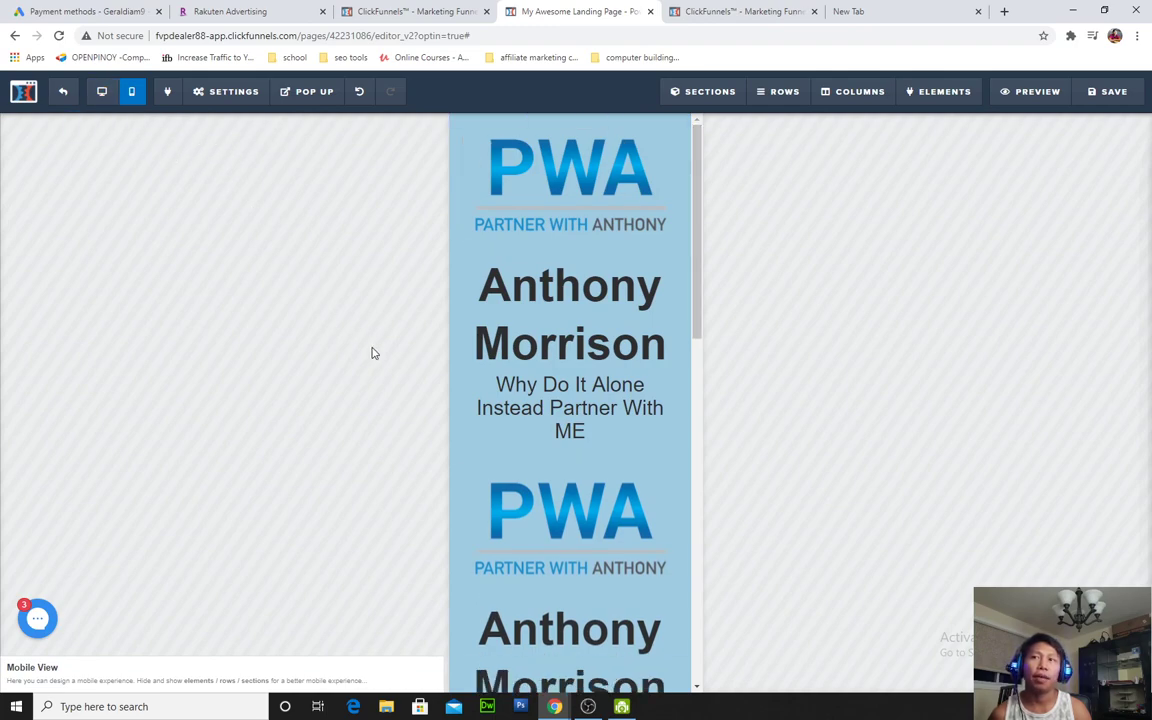
pyautogui.scroll(-2, 597, 334)
pyautogui.scroll(2, 609, 411)
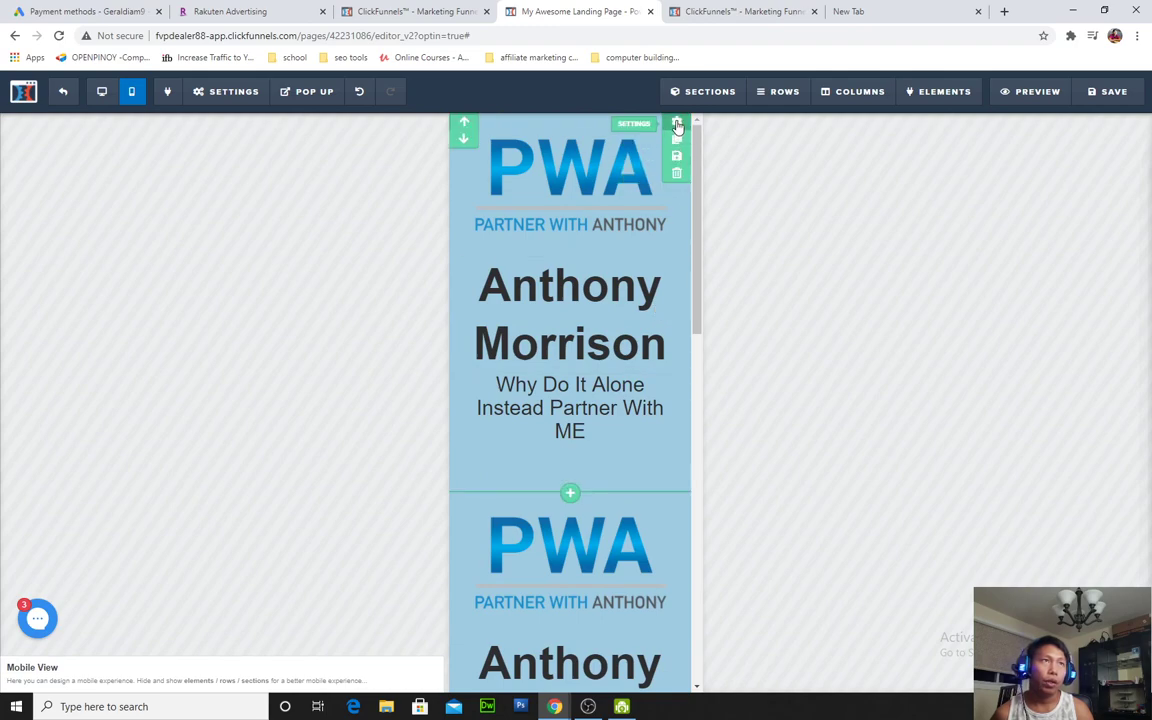
# Set the upper copy of the header section to show on desktop only and close its settings
pyautogui.click(677, 125)
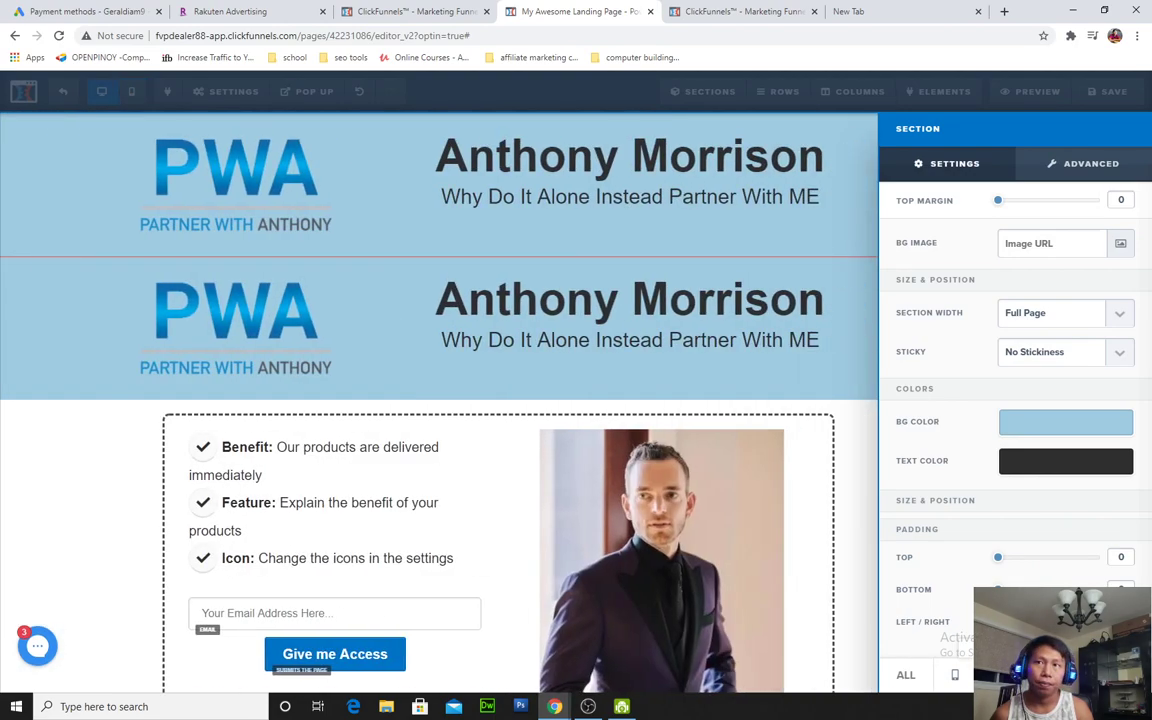
pyautogui.click(905, 675)
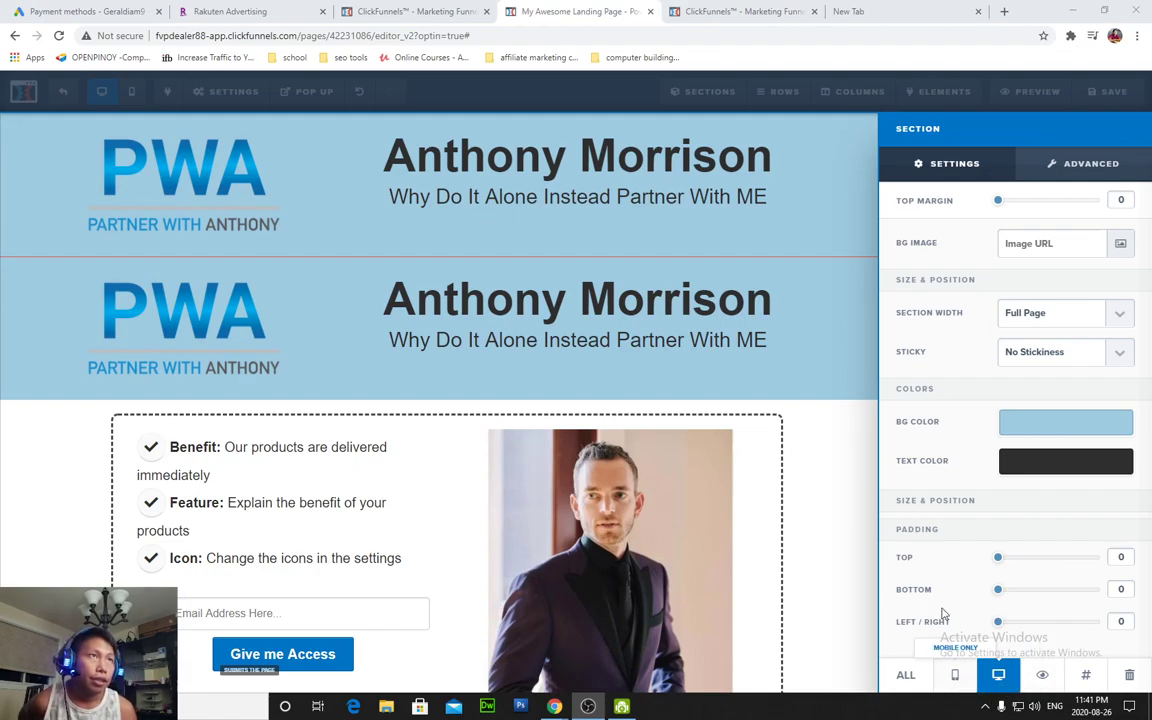
pyautogui.click(812, 206)
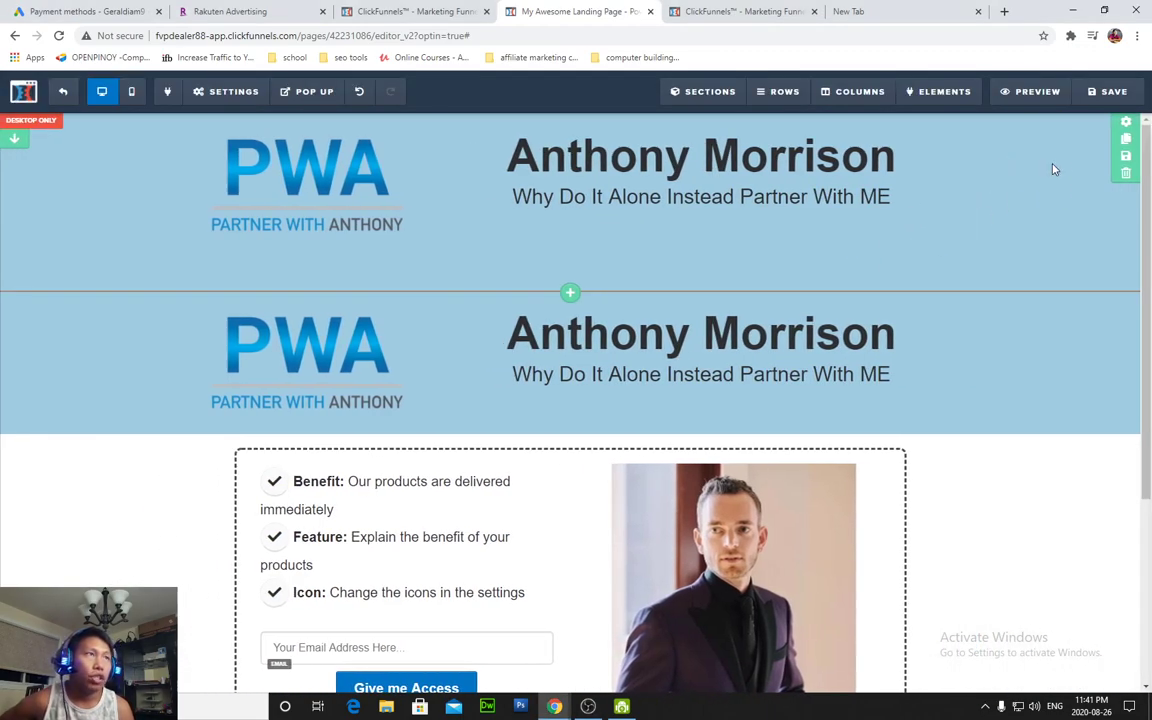
pyautogui.click(15, 138)
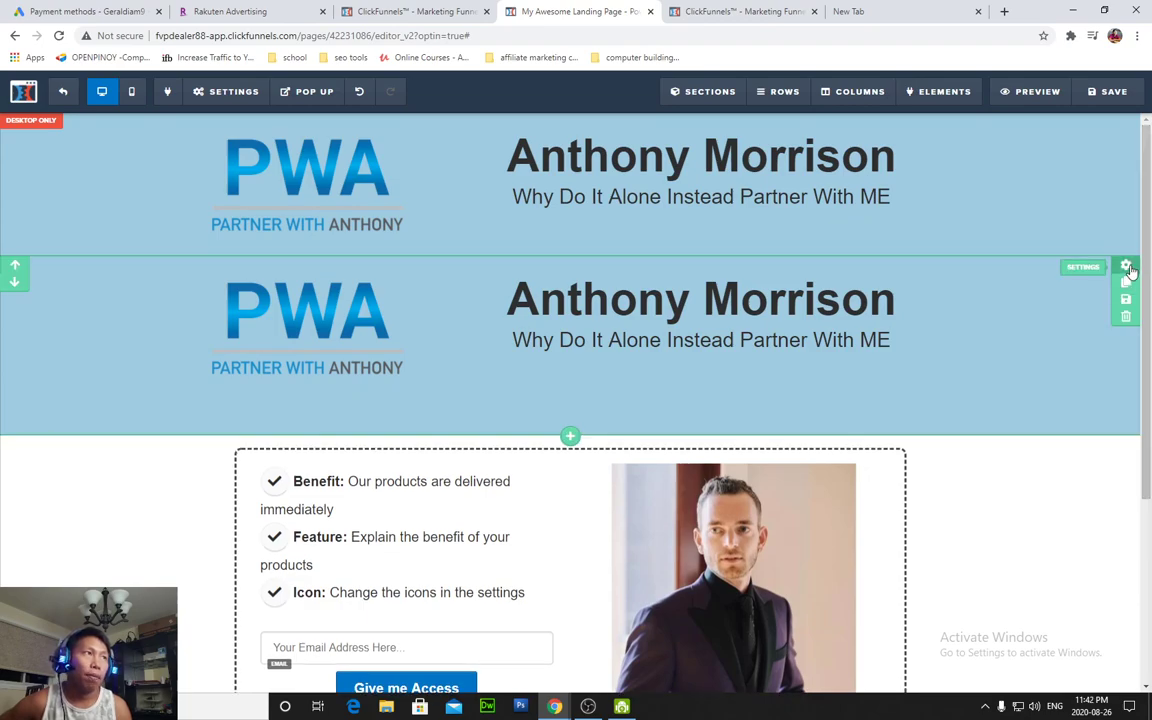
# Set the lower copy of the header section to show on mobile only and close its settings
pyautogui.click(1127, 268)
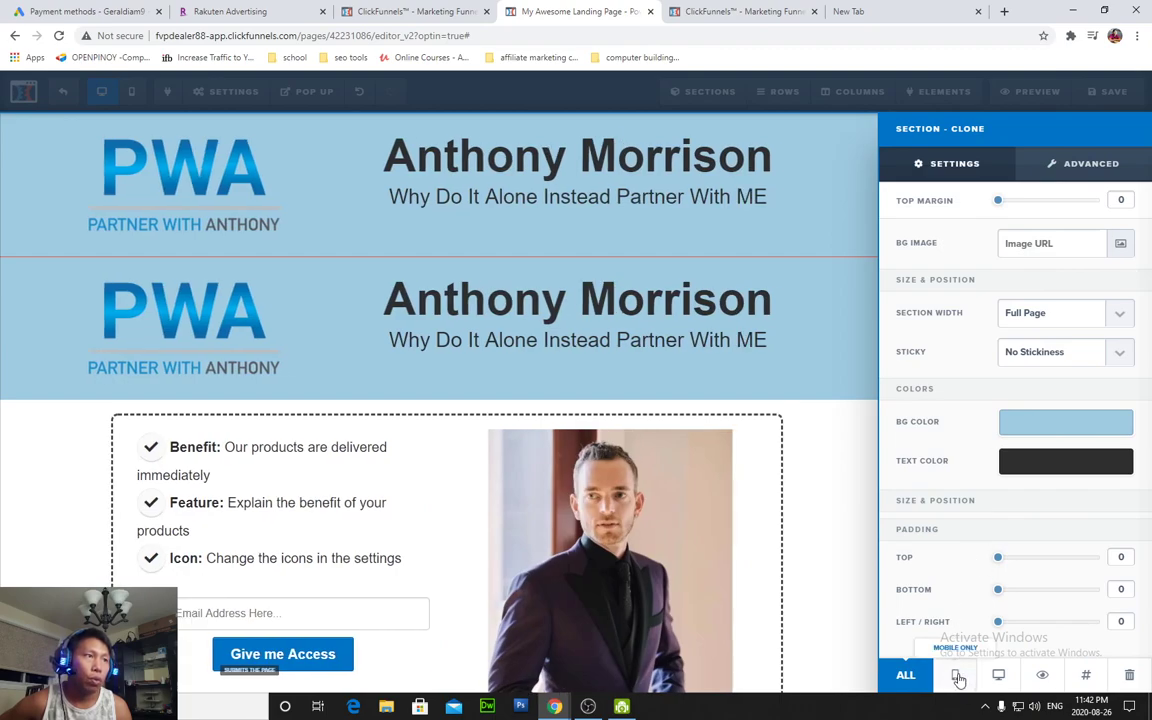
pyautogui.click(957, 677)
pyautogui.click(787, 351)
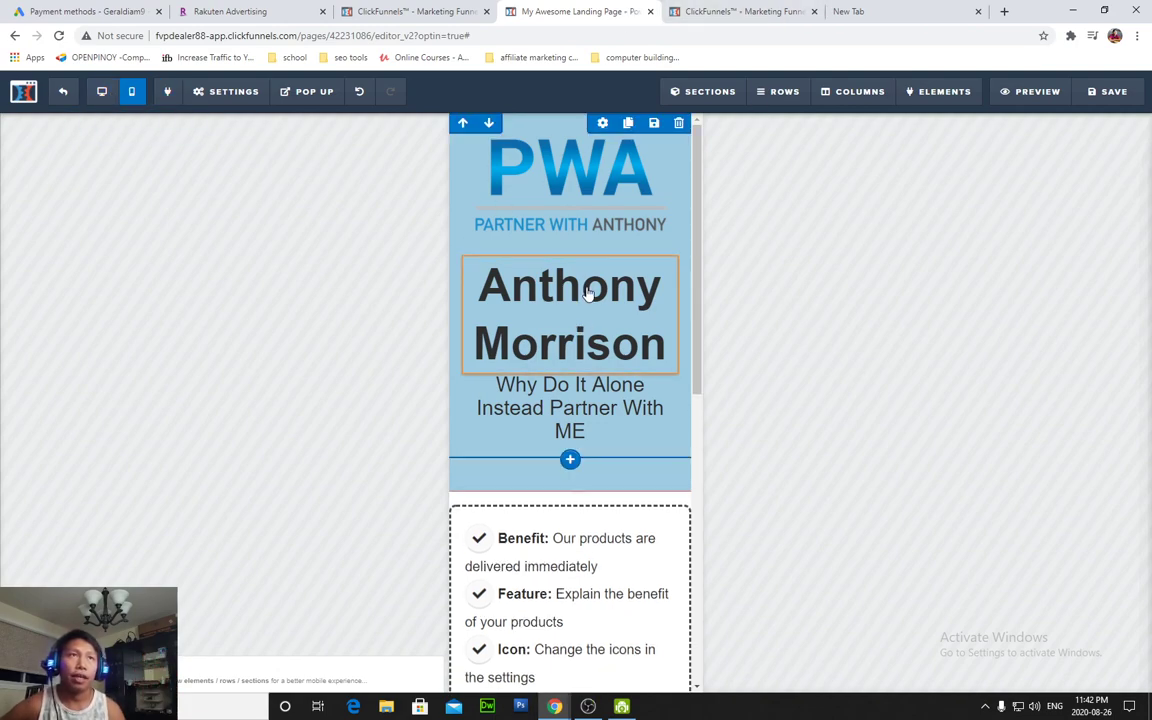
# Compare the mobile and desktop views to check which header copy each one displays
pyautogui.scroll(-3, 590, 340)
pyautogui.scroll(3, 615, 300)
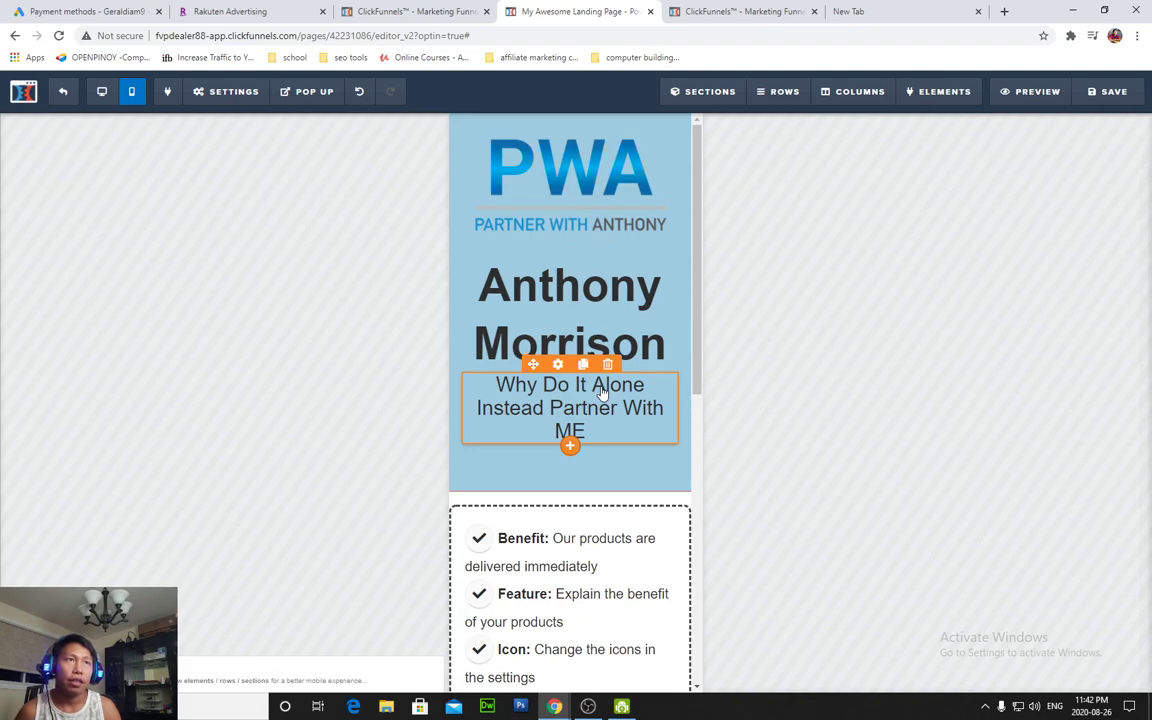
pyautogui.click(100, 93)
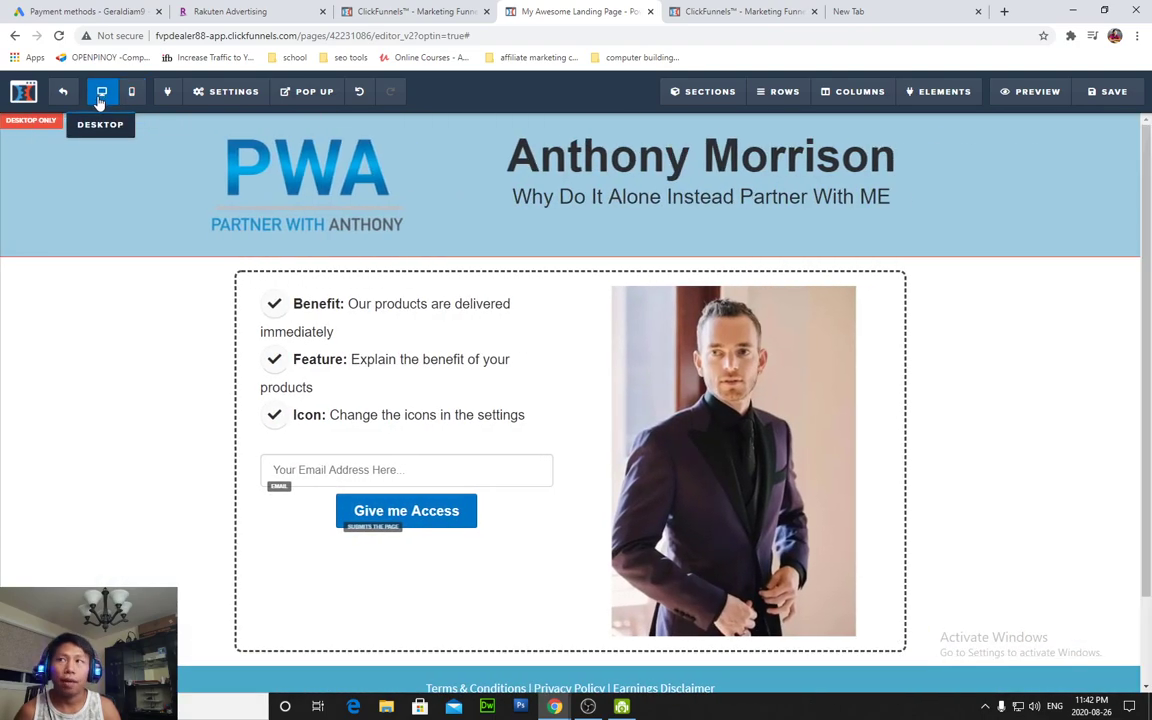
pyautogui.click(131, 100)
pyautogui.click(99, 98)
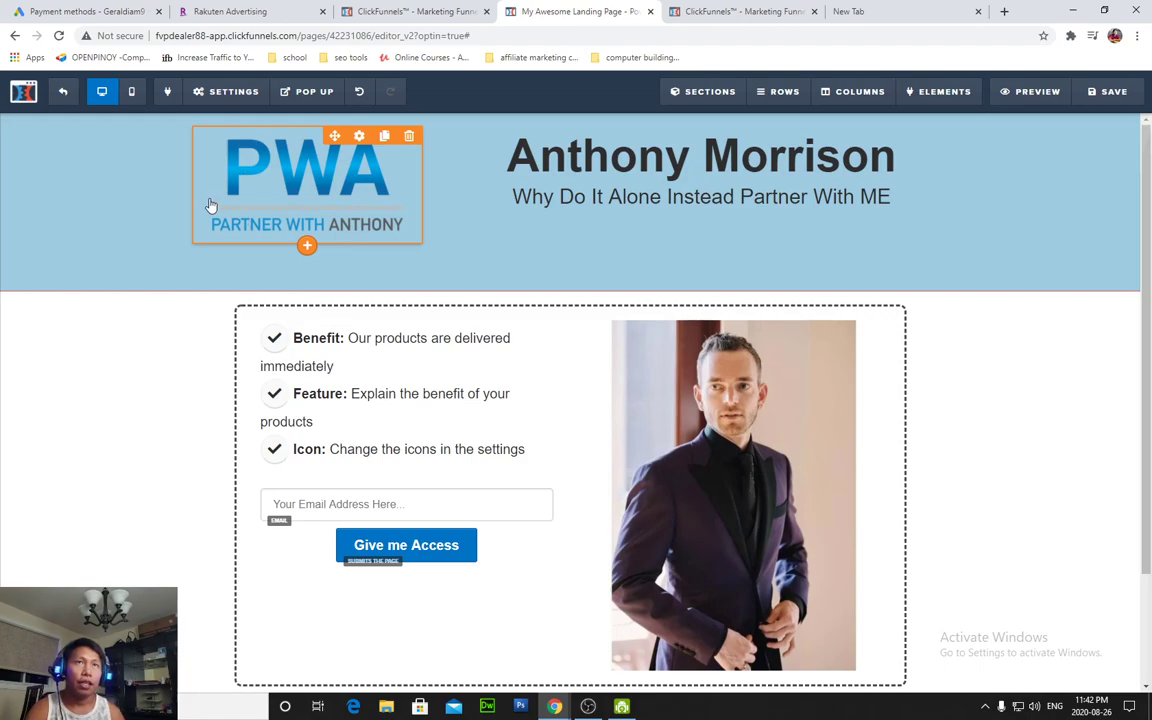
pyautogui.click(134, 100)
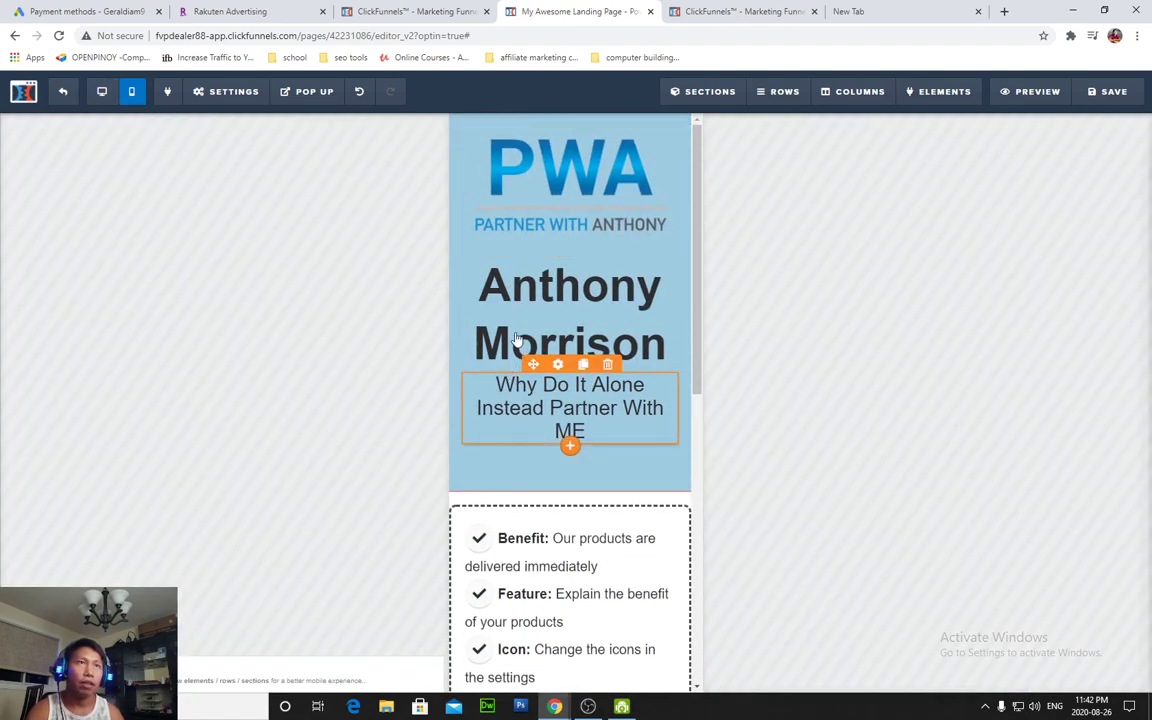
pyautogui.click(105, 95)
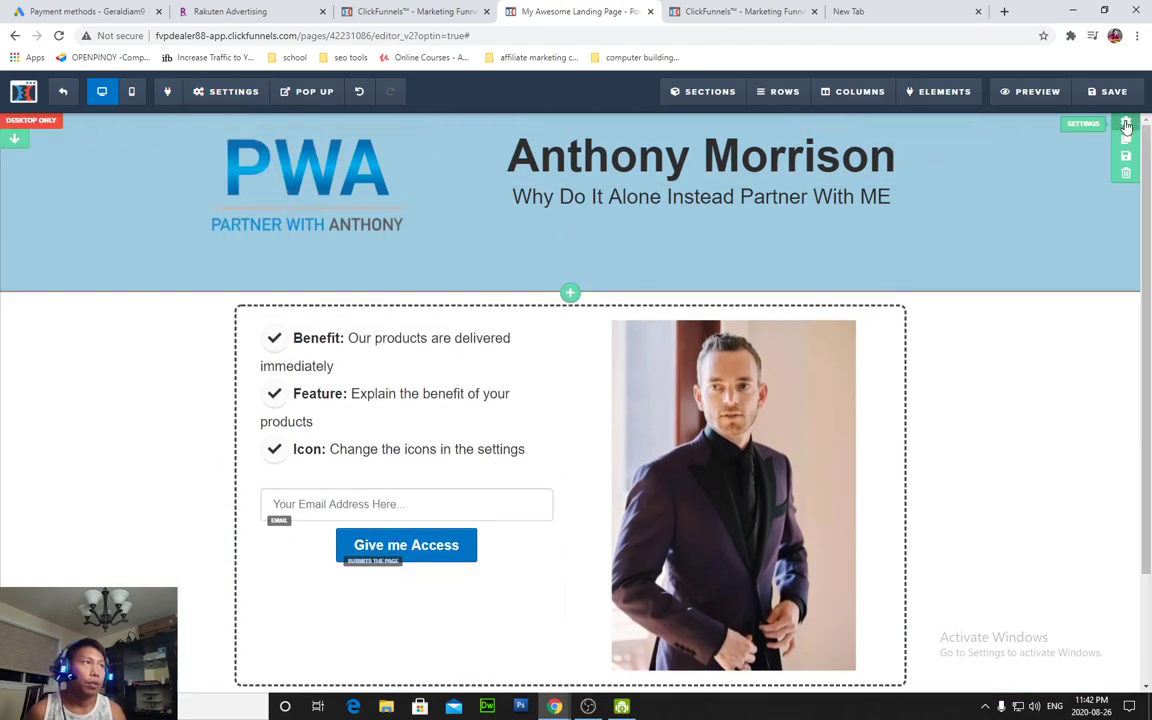
# Try showing the desktop header section on both mobile and desktop, and set it back to desktop only
pyautogui.click(1126, 124)
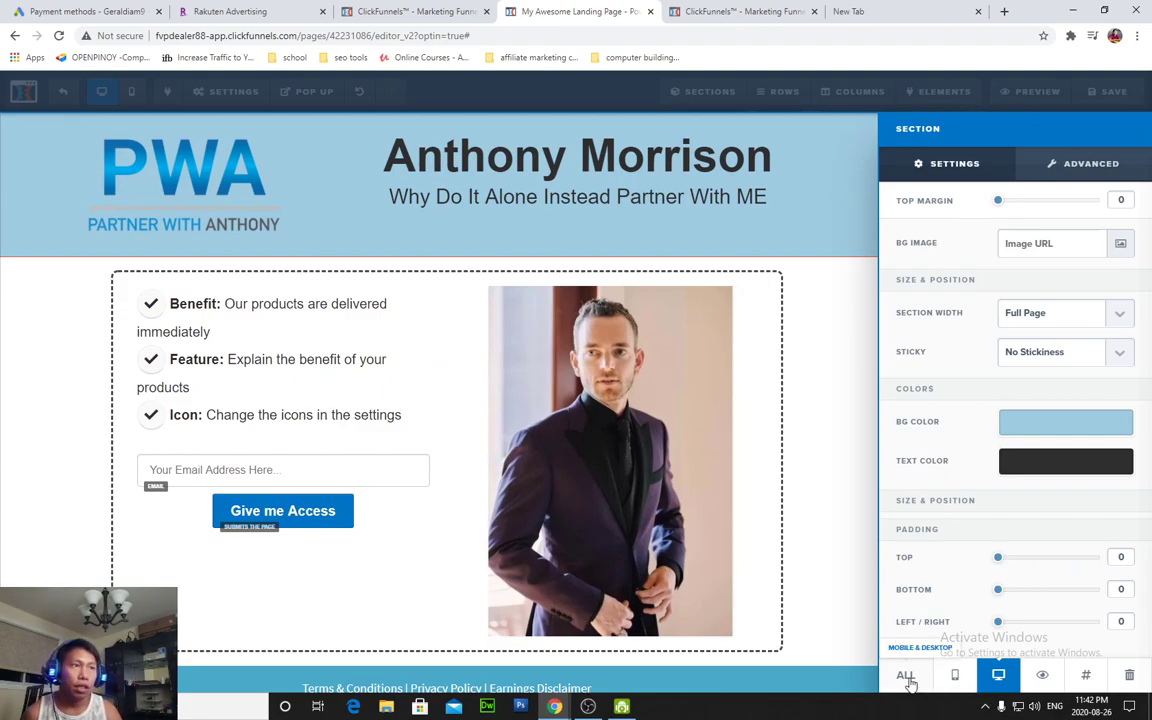
pyautogui.click(906, 678)
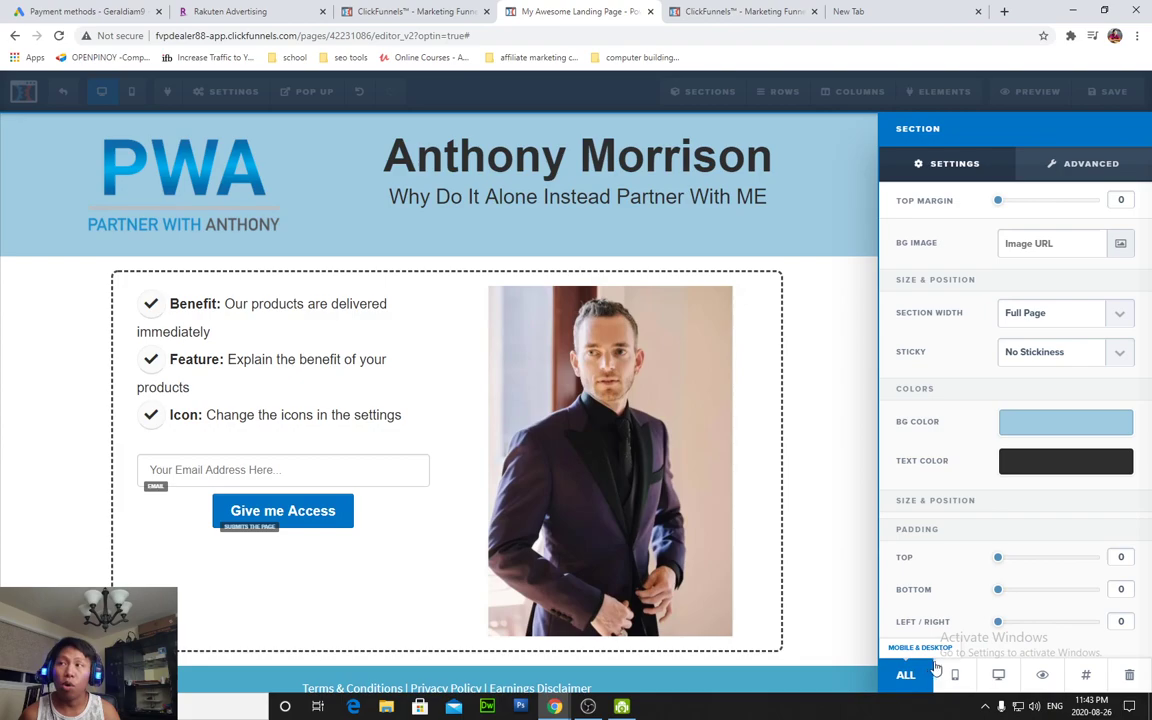
pyautogui.click(998, 674)
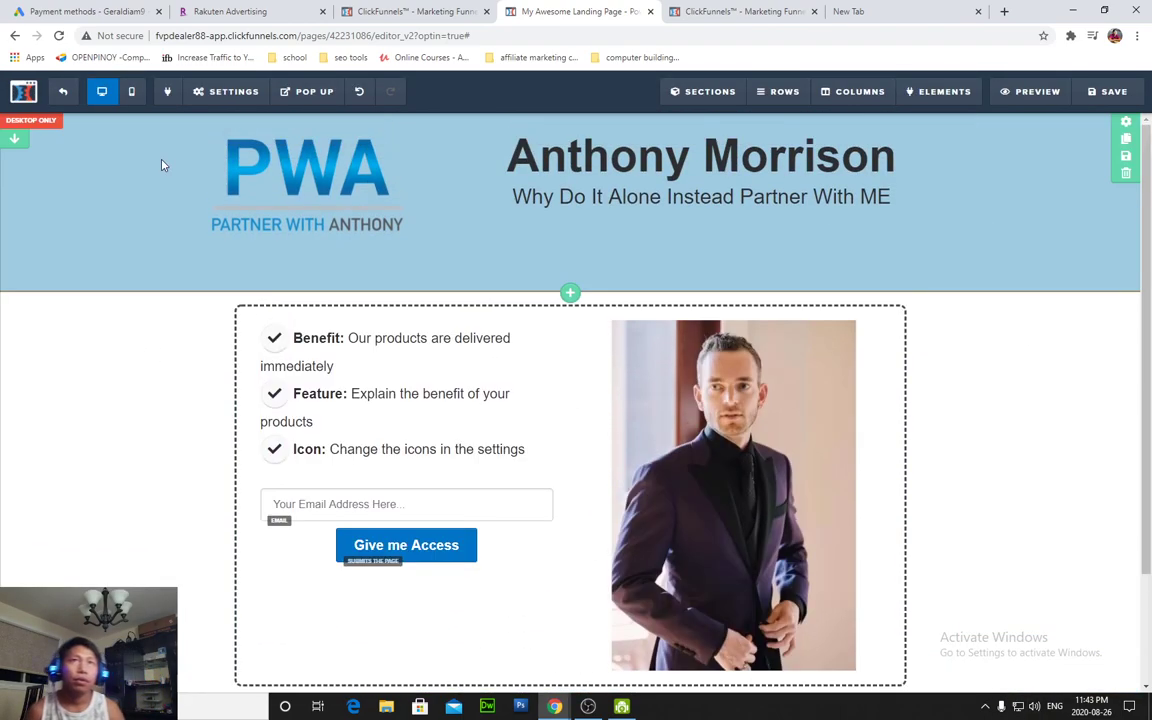
# Clone the section holding the bullet list, email form and photo, and set the original copy to desktop only
pyautogui.click(131, 91)
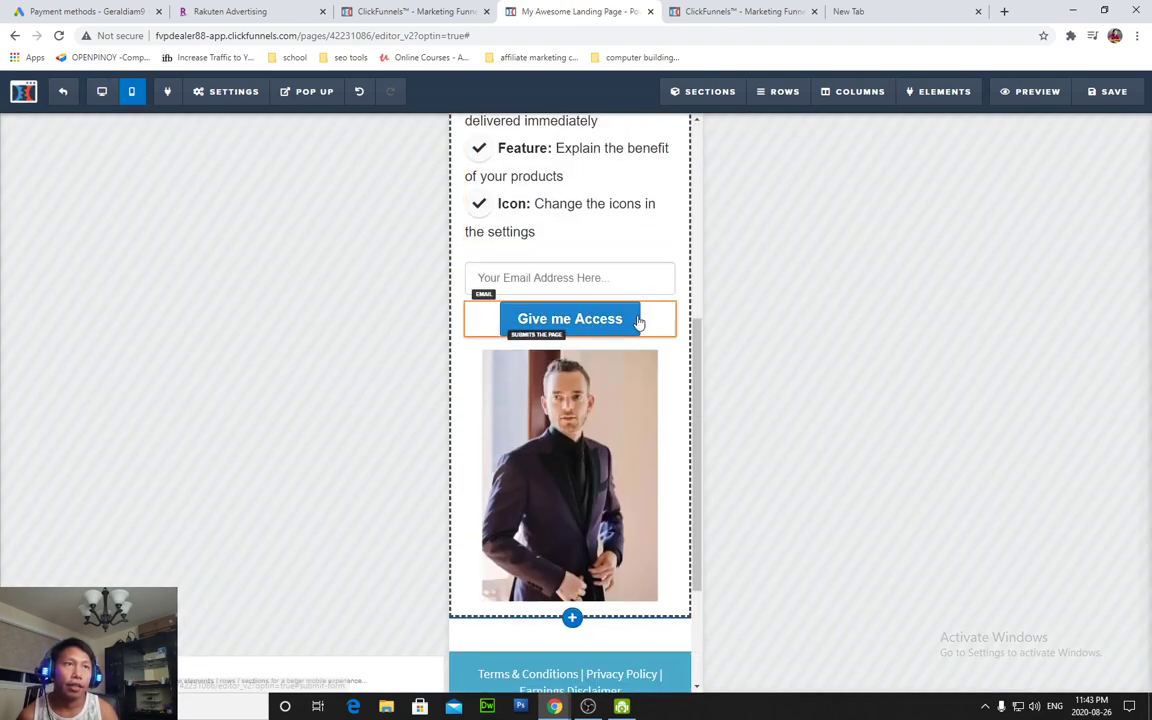
pyautogui.scroll(-3, 637, 322)
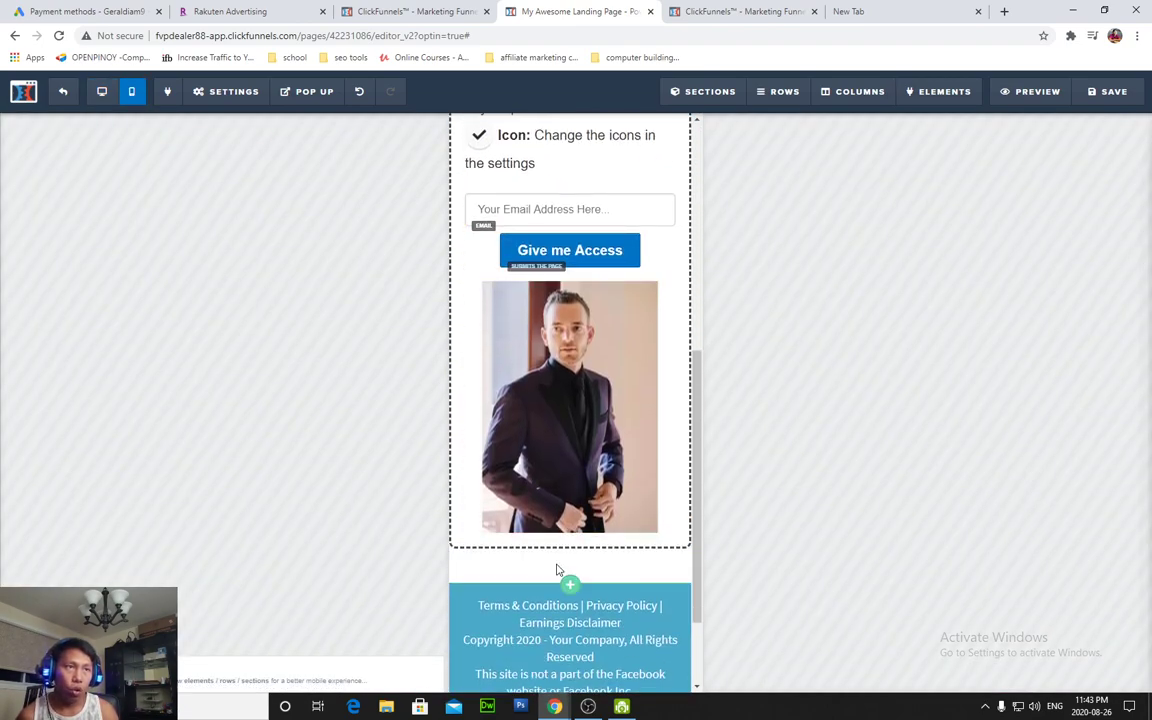
pyautogui.scroll(3, 689, 303)
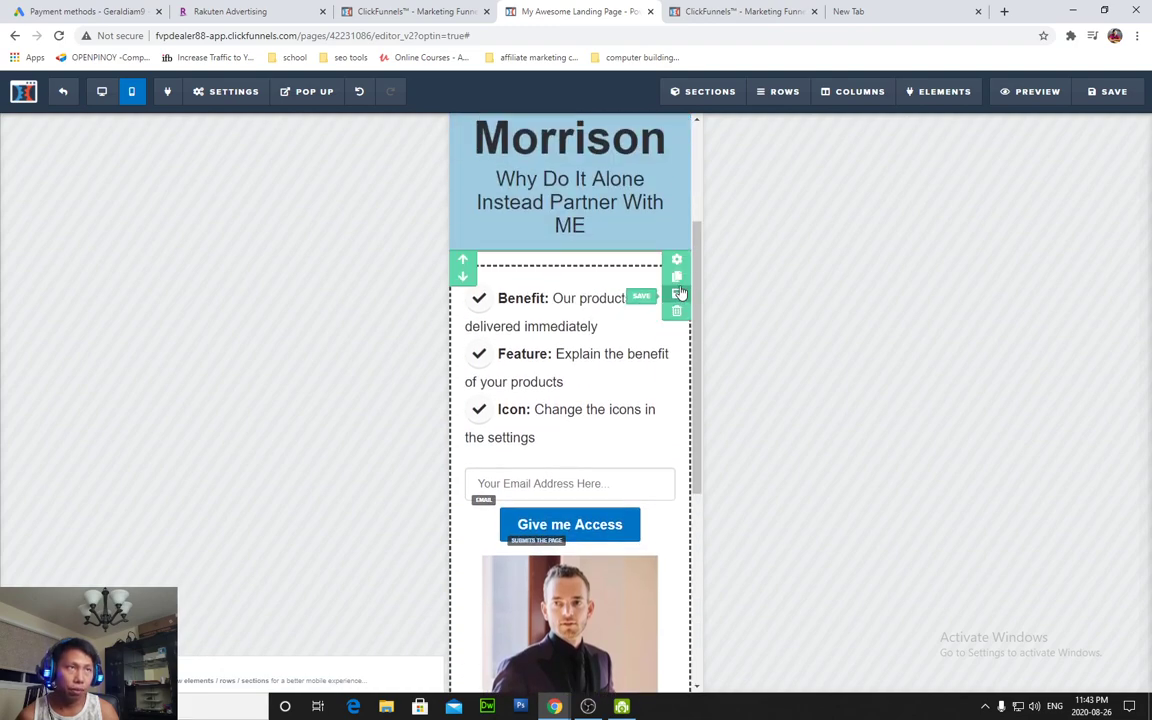
pyautogui.click(677, 280)
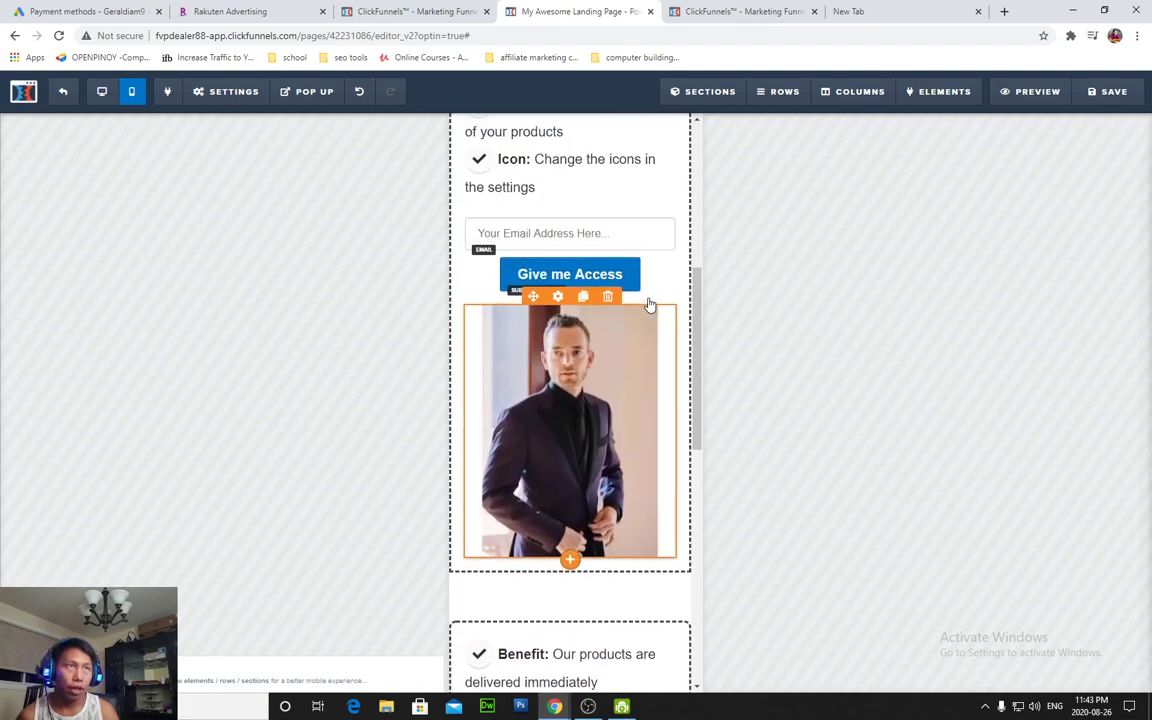
pyautogui.scroll(3, 679, 178)
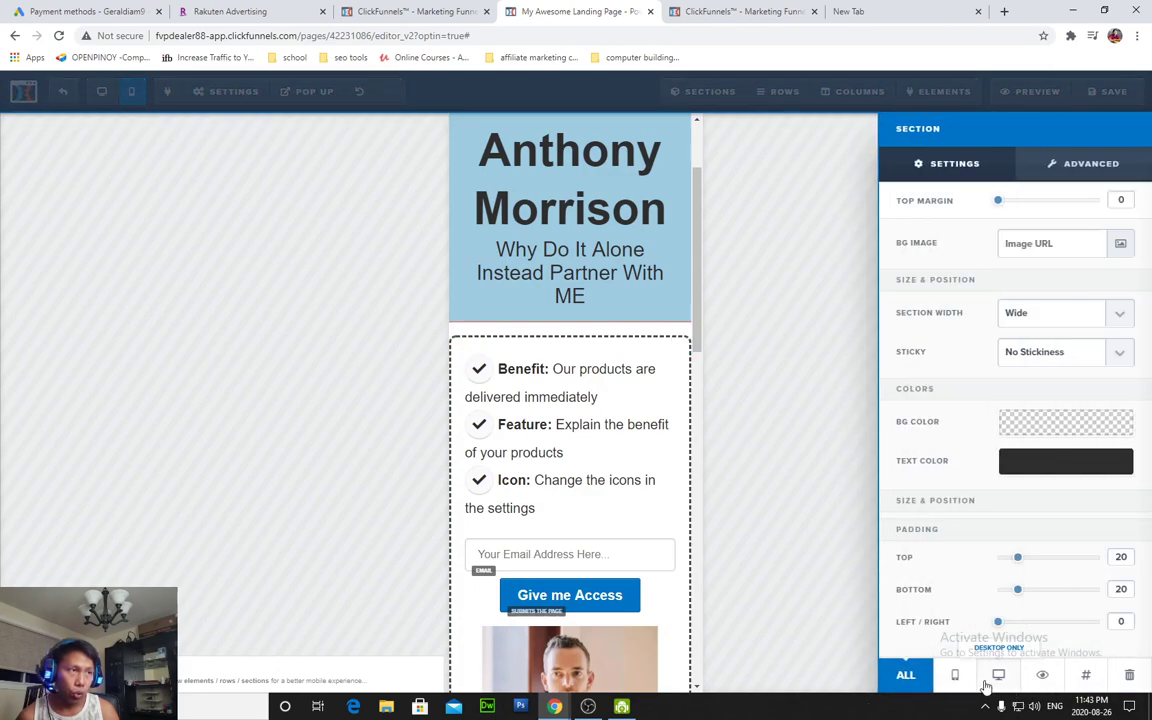
pyautogui.click(998, 677)
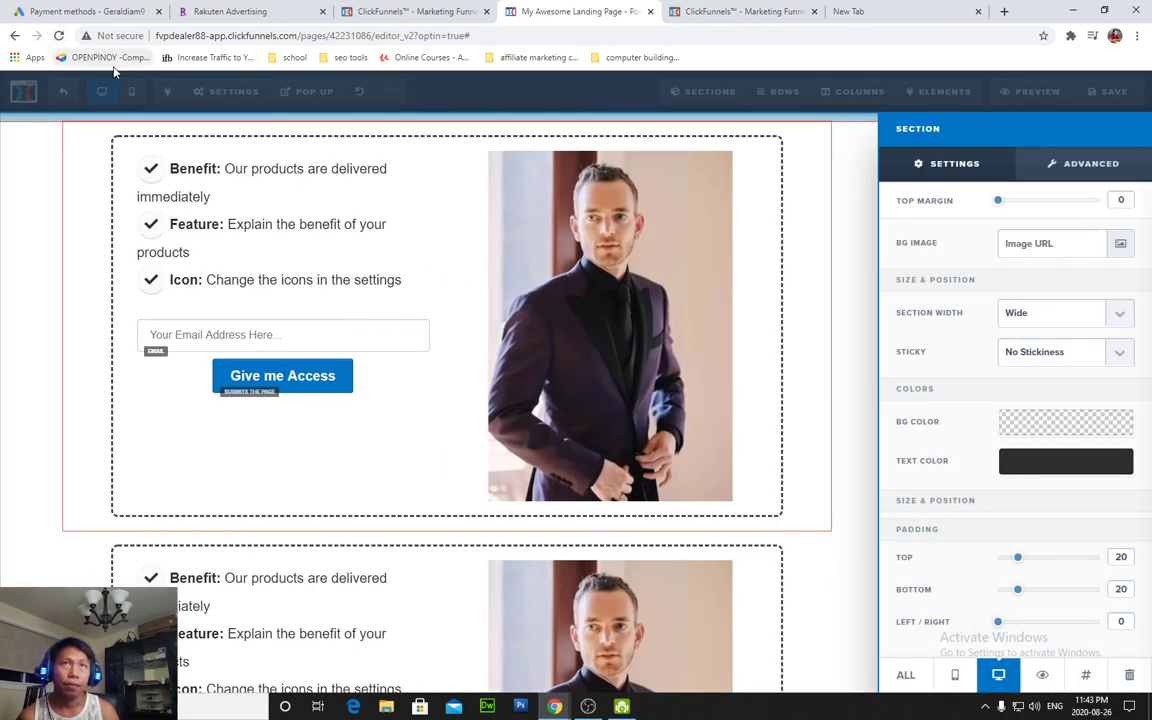
pyautogui.click(823, 571)
# Set the cloned section with the bullet list, email form and photo to show on mobile only
pyautogui.scroll(-5, 913, 424)
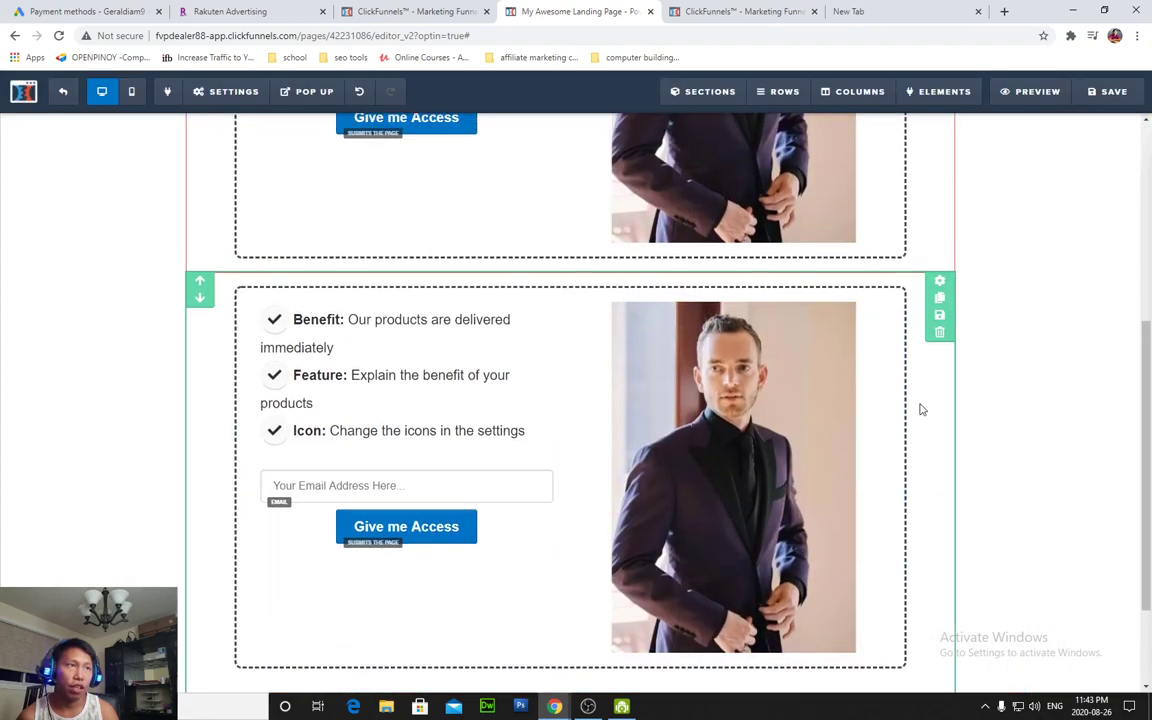
pyautogui.click(938, 405)
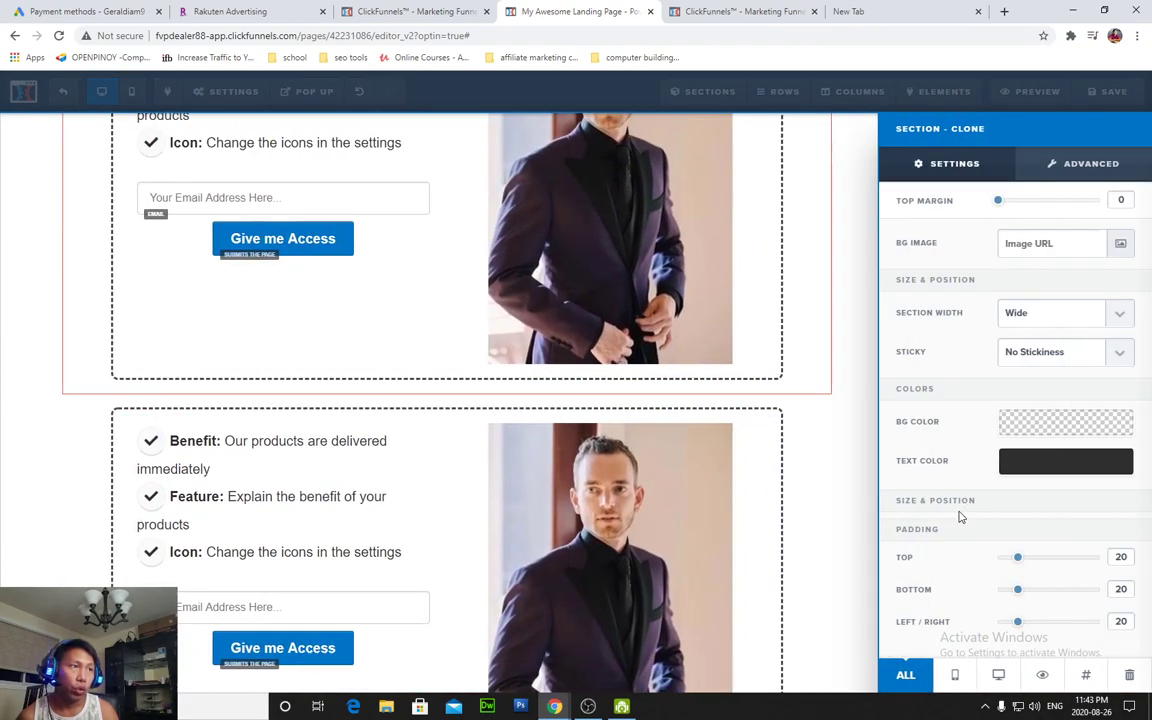
pyautogui.click(955, 675)
pyautogui.scroll(-5, 797, 483)
pyautogui.click(797, 483)
# Clone the footer section in the mobile view and set the lower copy to show on mobile only
pyautogui.scroll(-5, 687, 373)
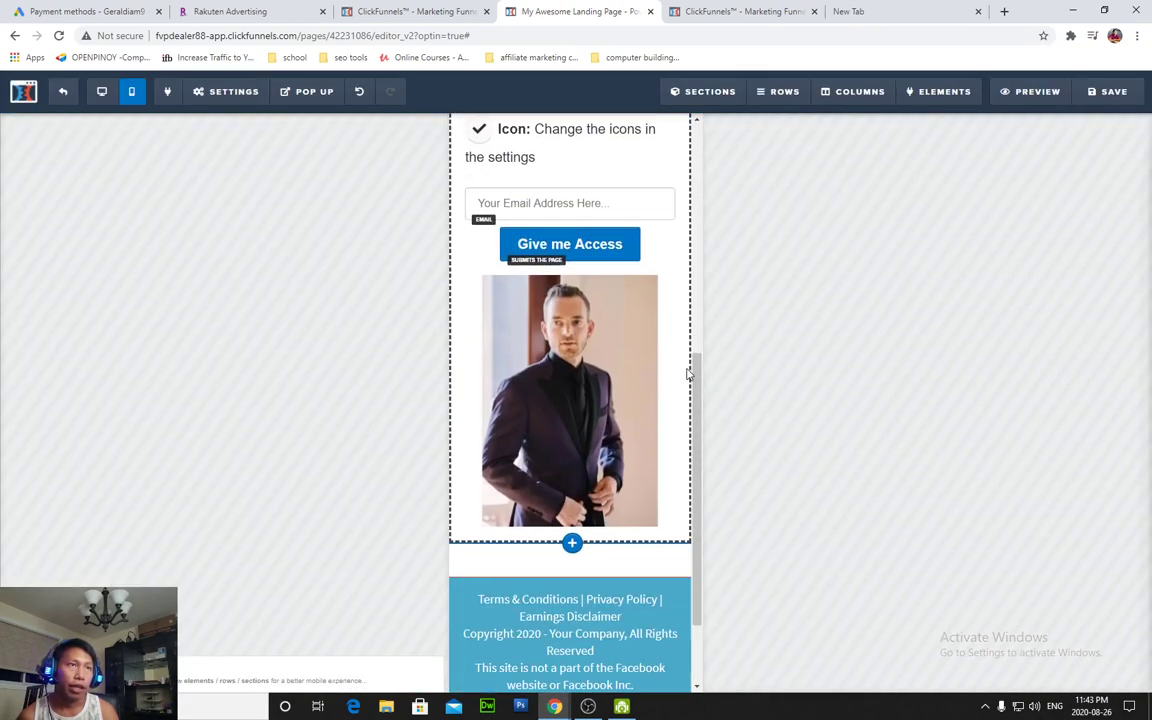
pyautogui.scroll(10, 638, 252)
pyautogui.scroll(-10, 607, 355)
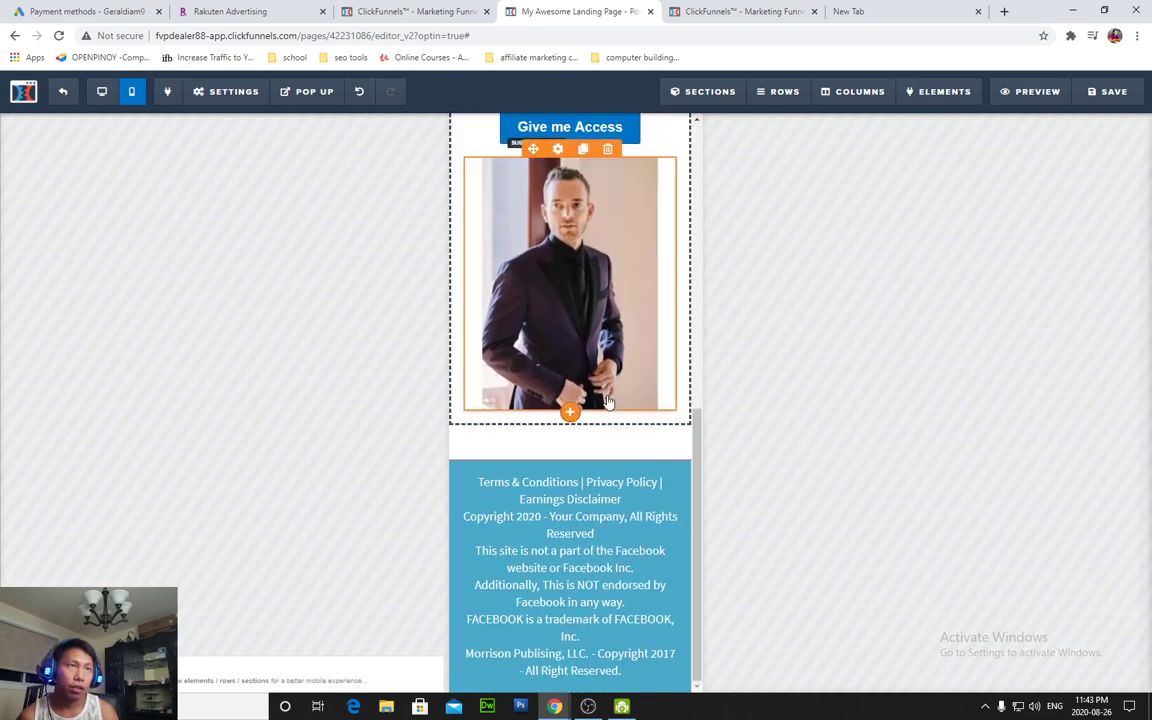
pyautogui.scroll(1, 612, 440)
pyautogui.scroll(-1, 680, 500)
pyautogui.scroll(1, 665, 402)
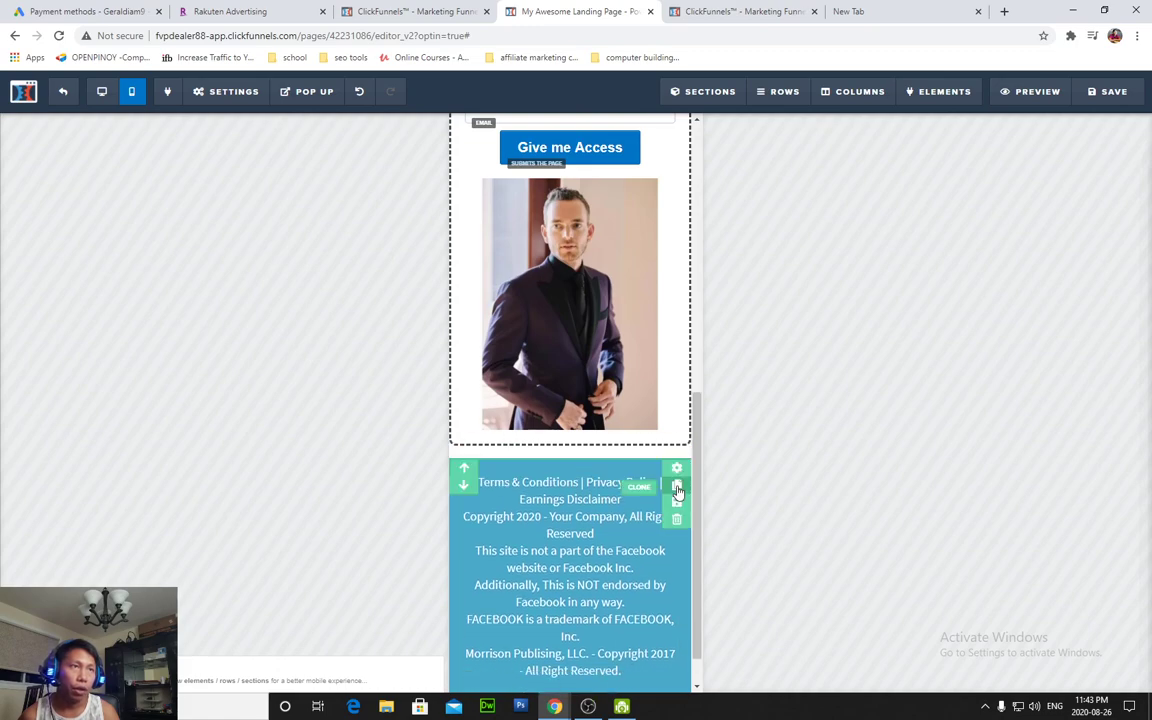
pyautogui.click(677, 487)
pyautogui.scroll(-3, 675, 470)
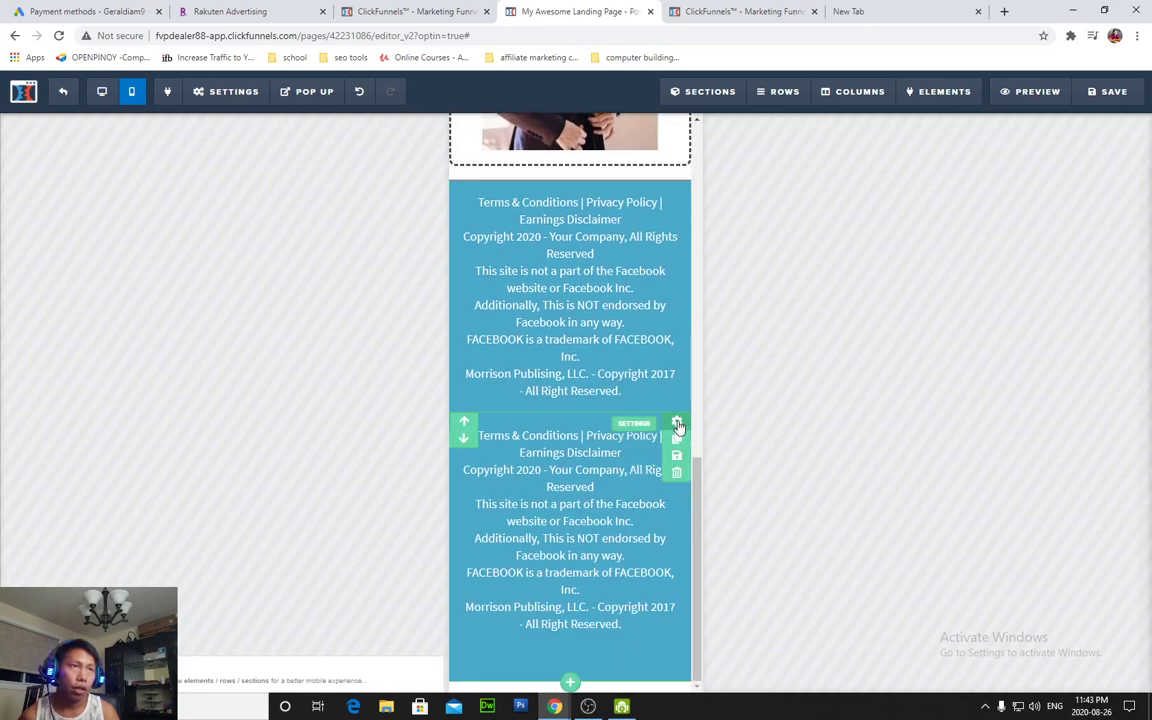
pyautogui.click(677, 424)
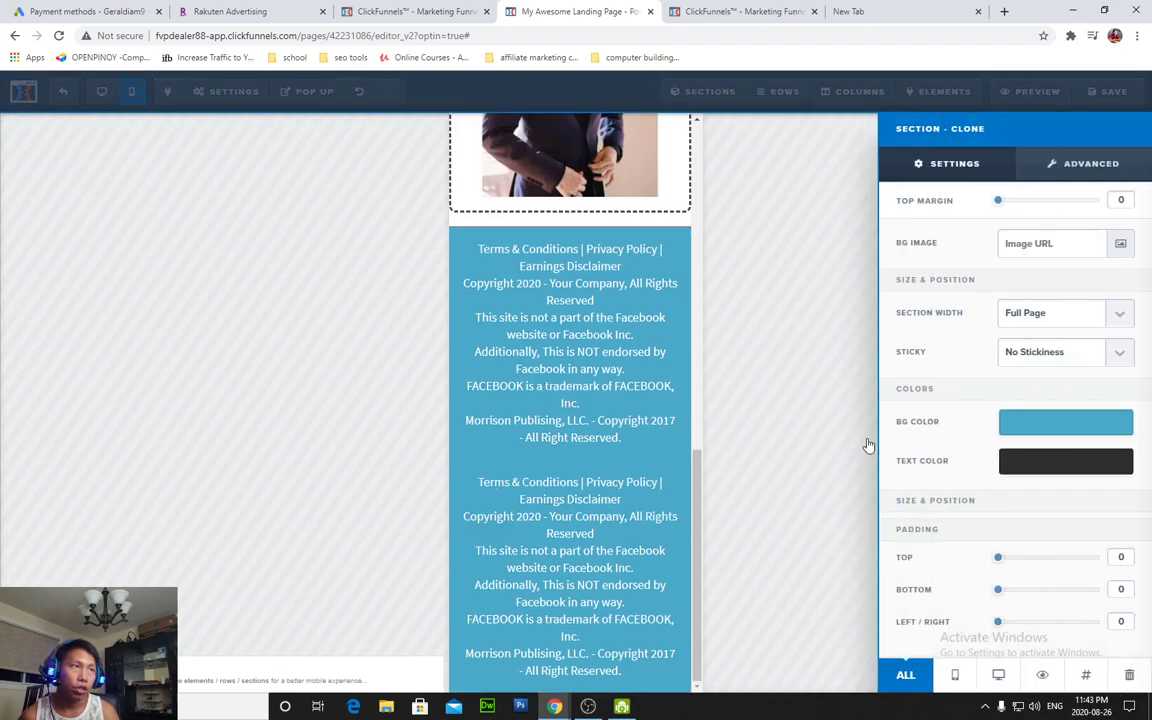
pyautogui.click(955, 674)
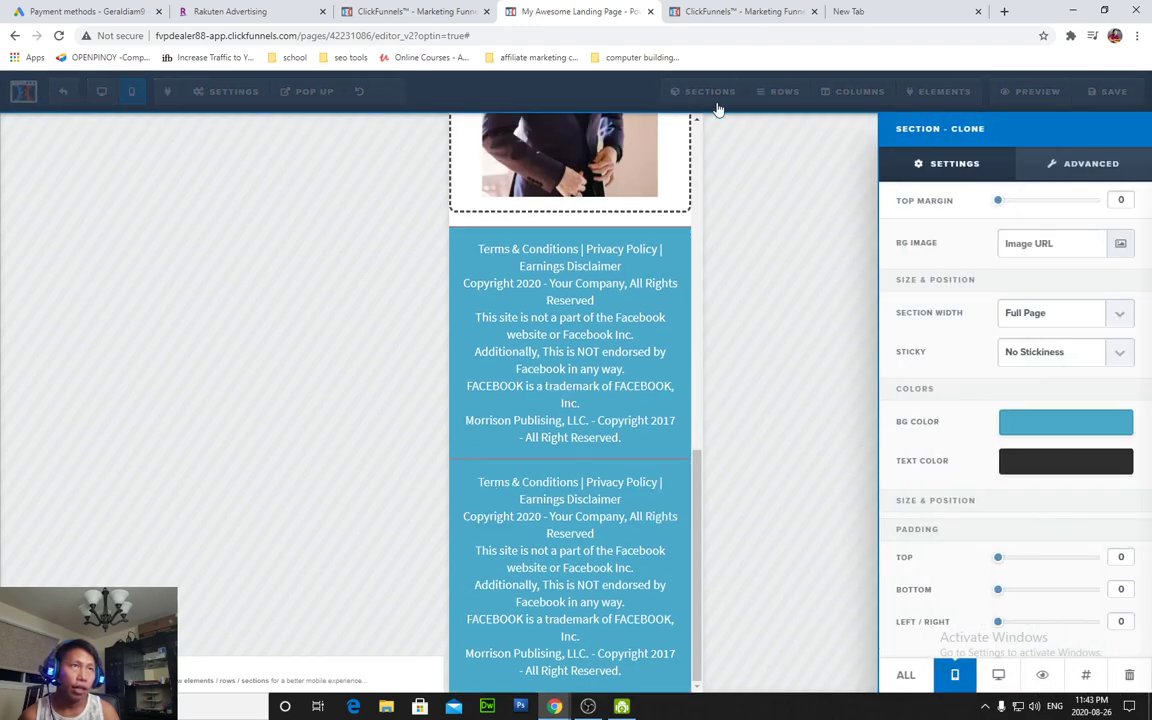
pyautogui.click(854, 172)
# Set the upper copy of the footer section to desktop only and check the desktop layout
pyautogui.scroll(2, 697, 188)
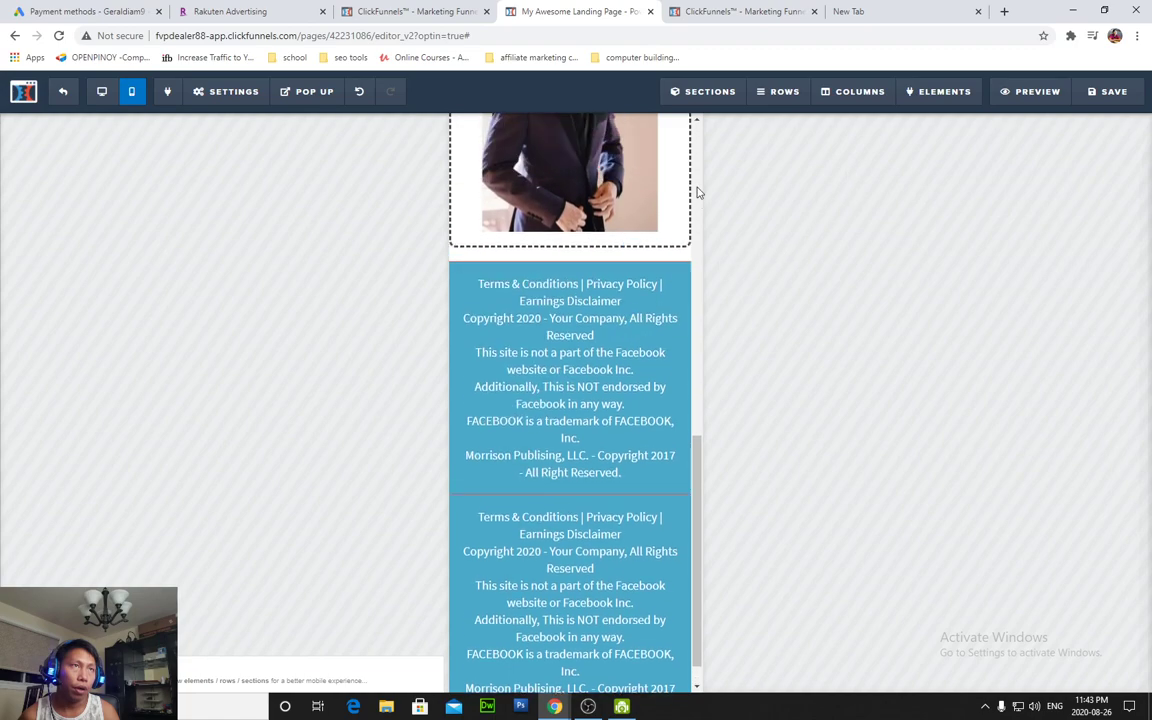
pyautogui.scroll(-1, 672, 409)
pyautogui.click(676, 437)
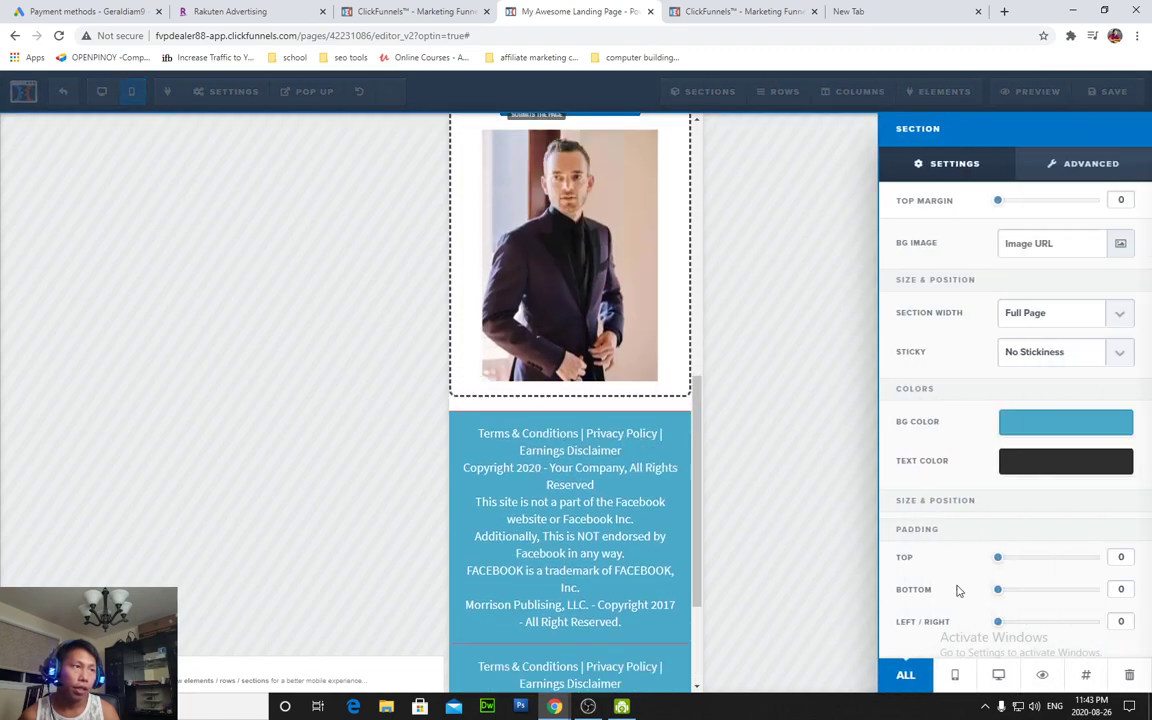
pyautogui.click(998, 675)
pyautogui.click(862, 374)
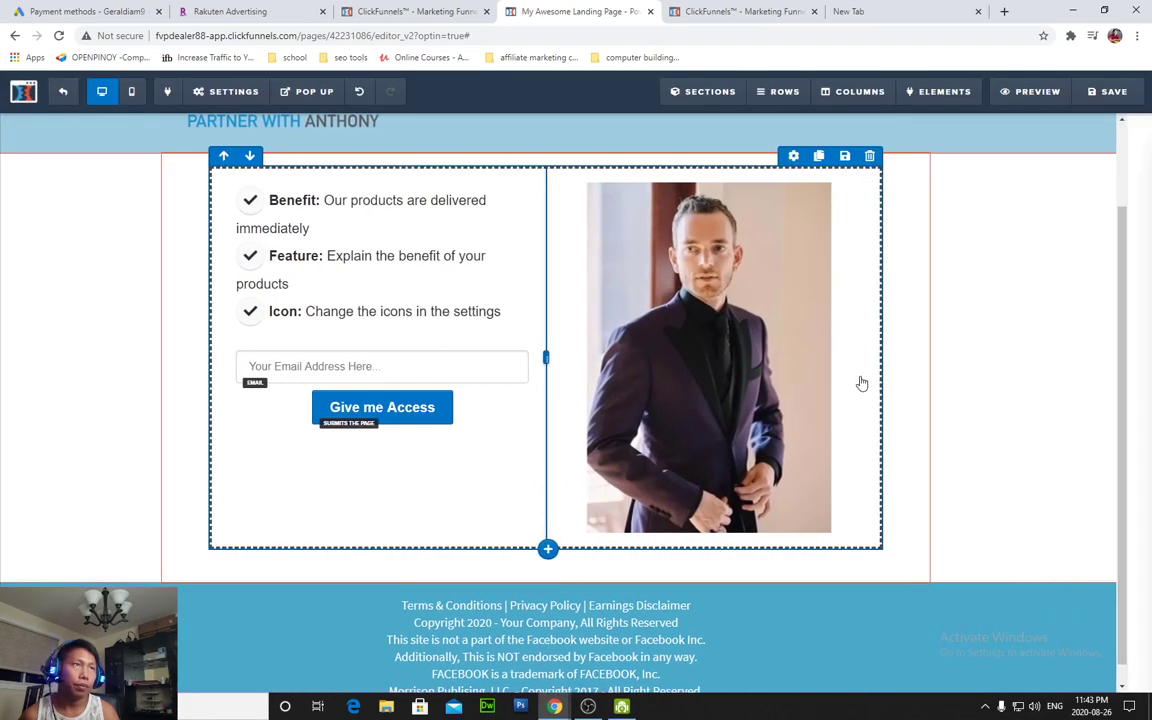
pyautogui.scroll(3, 535, 288)
pyautogui.scroll(-3, 648, 342)
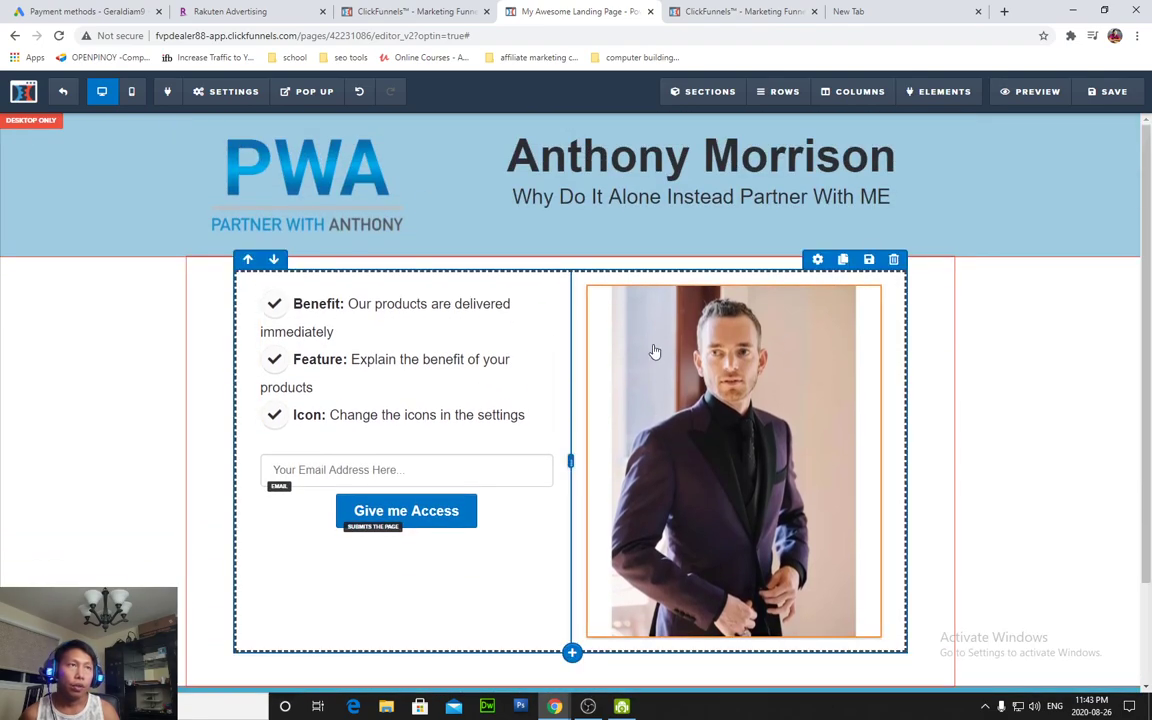
pyautogui.scroll(3, 600, 340)
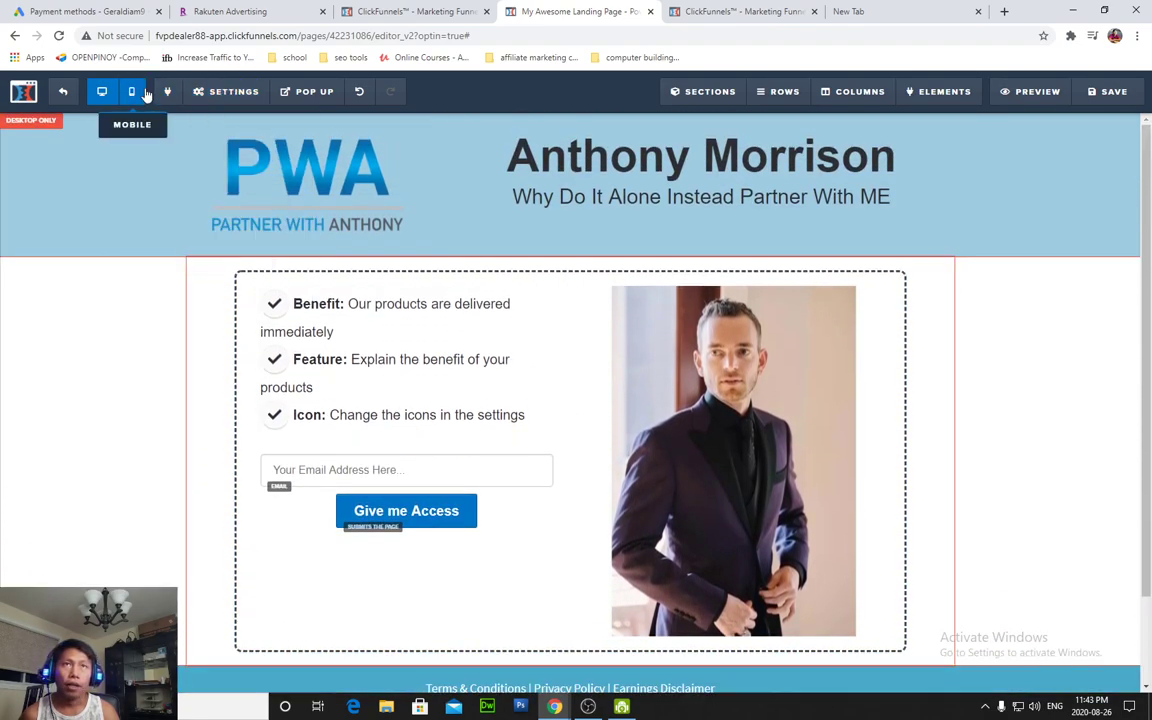
# Set the image width of the logo in the mobile-only header to 200
pyautogui.click(132, 91)
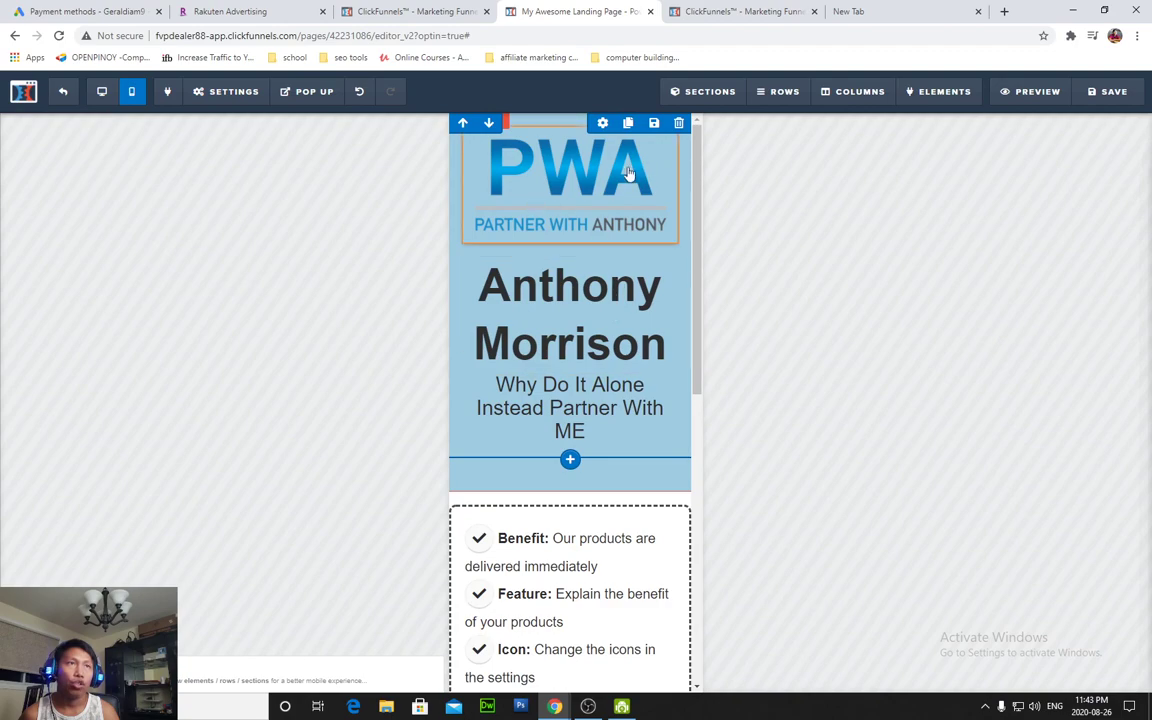
pyautogui.click(613, 190)
pyautogui.doubleClick(998, 321)
pyautogui.write('200')
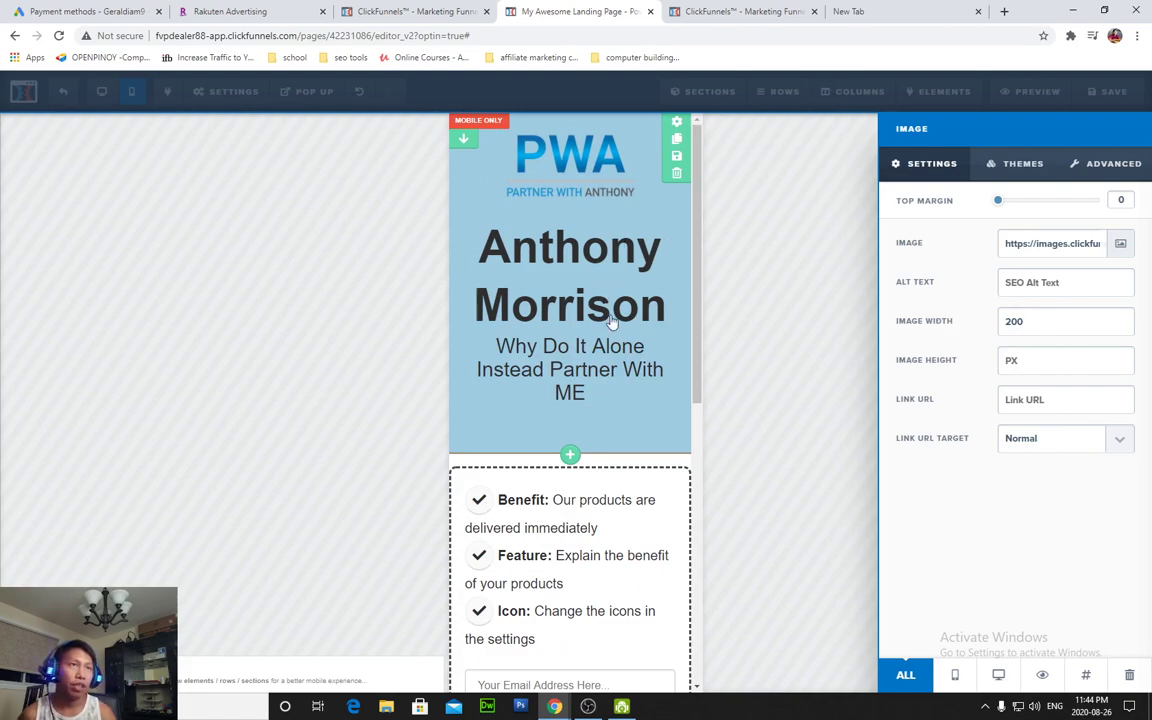
pyautogui.click(790, 300)
# Examine the mobile layout from the header's headline through the bullet list, email form and photo
pyautogui.doubleClick(608, 280)
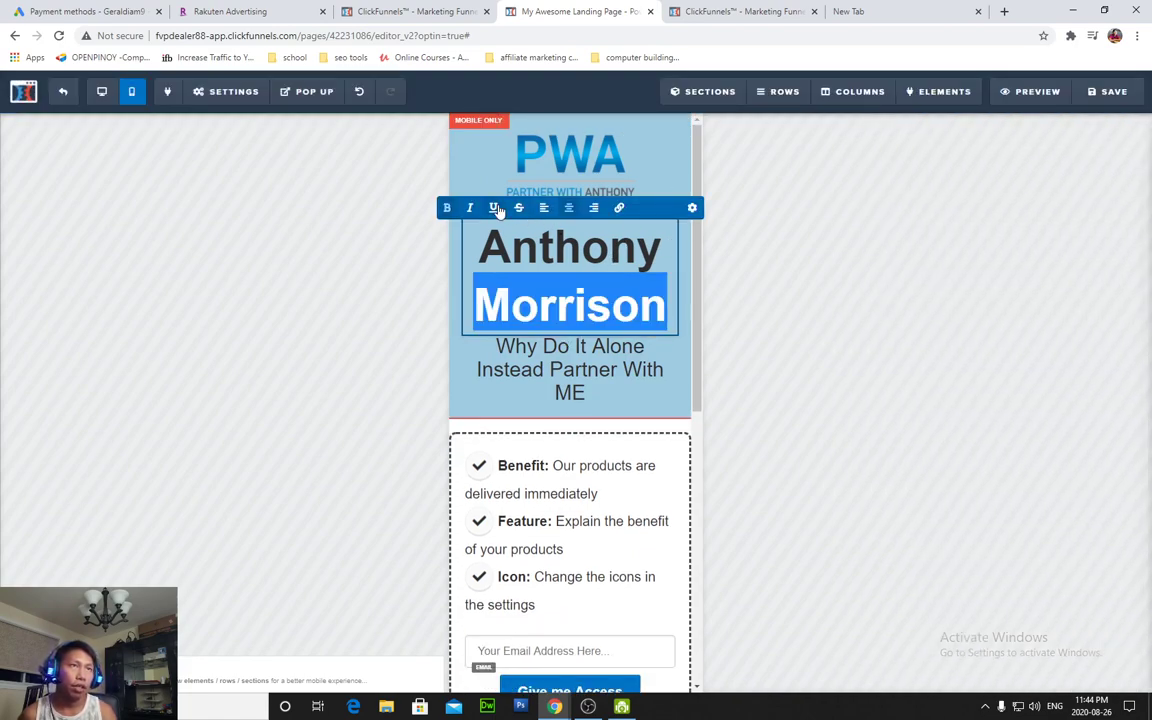
pyautogui.click(738, 391)
pyautogui.scroll(-2, 591, 291)
pyautogui.scroll(-4, 591, 291)
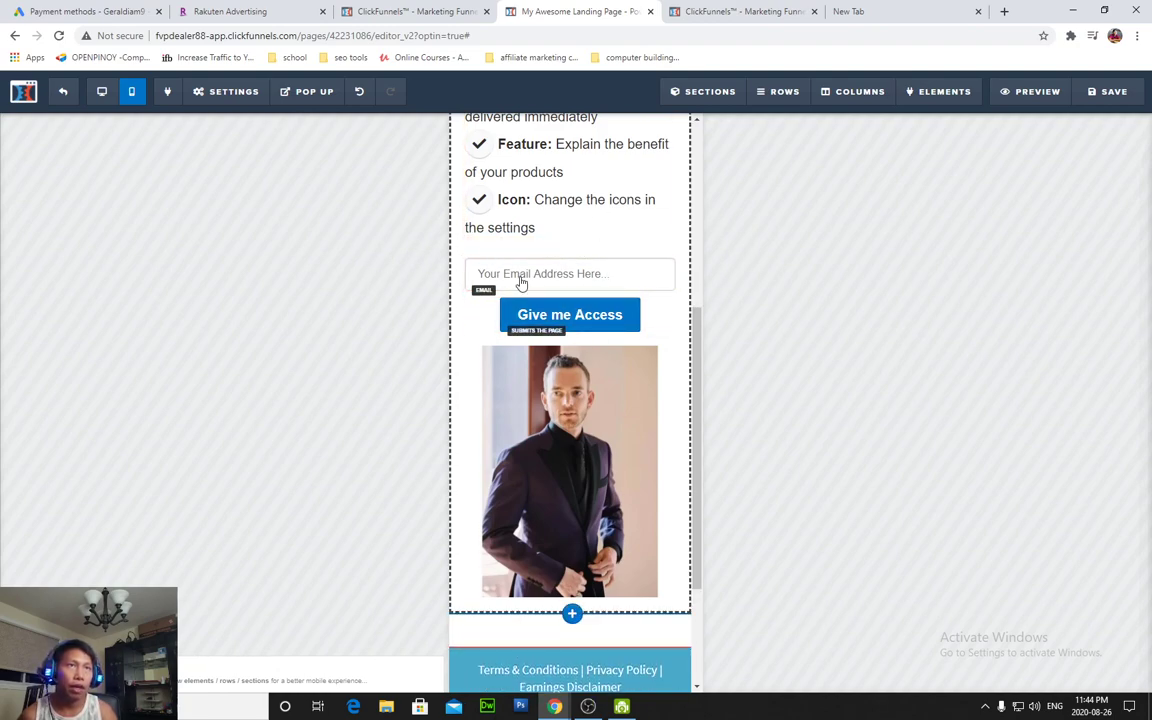
pyautogui.scroll(5, 567, 345)
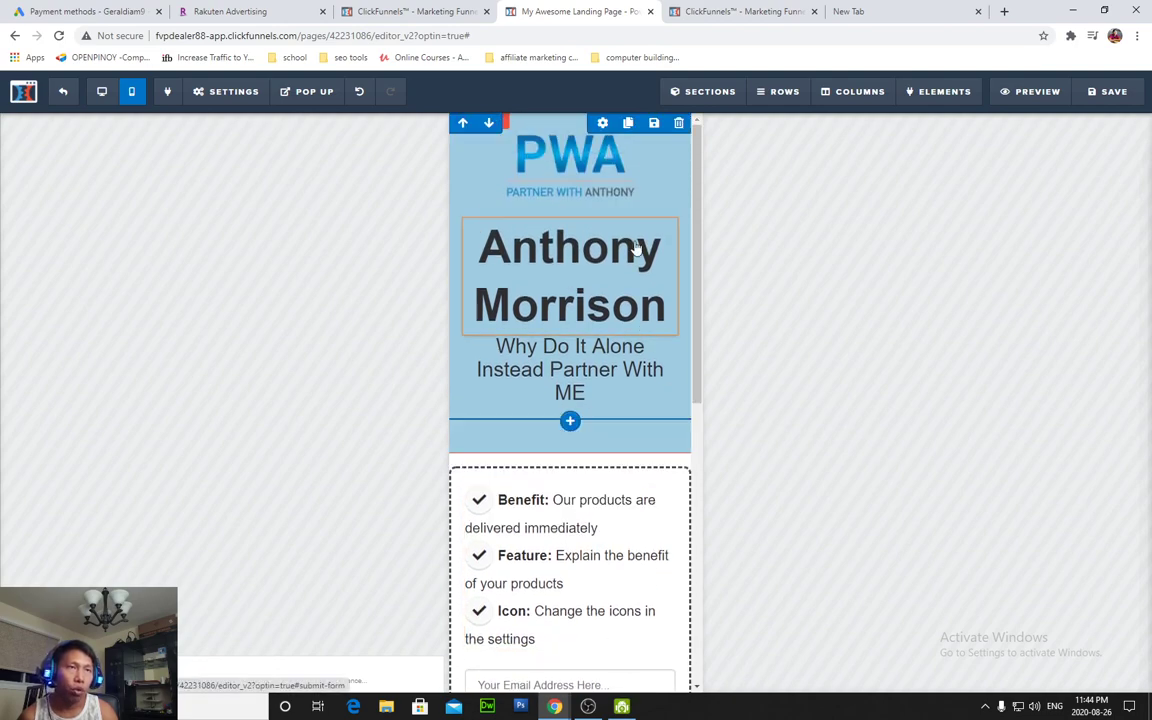
pyautogui.scroll(-5, 665, 515)
pyautogui.scroll(-2, 665, 525)
pyautogui.scroll(5, 665, 525)
pyautogui.scroll(-1, 663, 528)
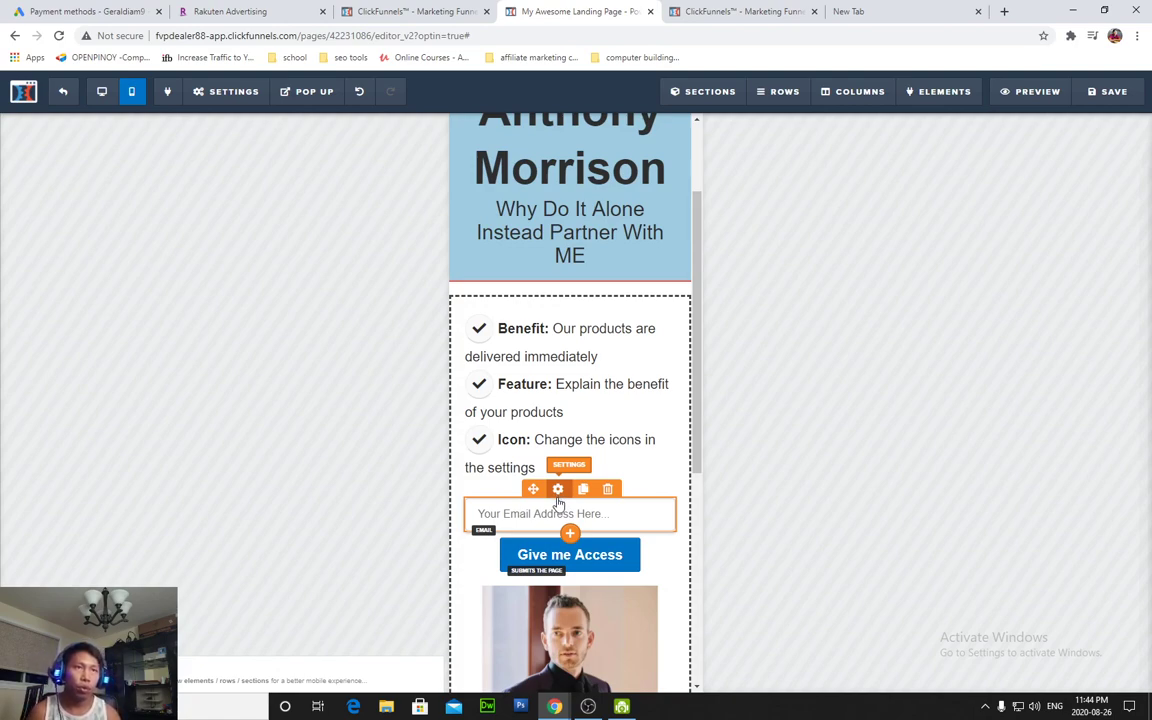
# Reduce the font size of the main headline in the mobile-only header until it fits on one line
pyautogui.scroll(-2, 633, 409)
pyautogui.scroll(3, 652, 385)
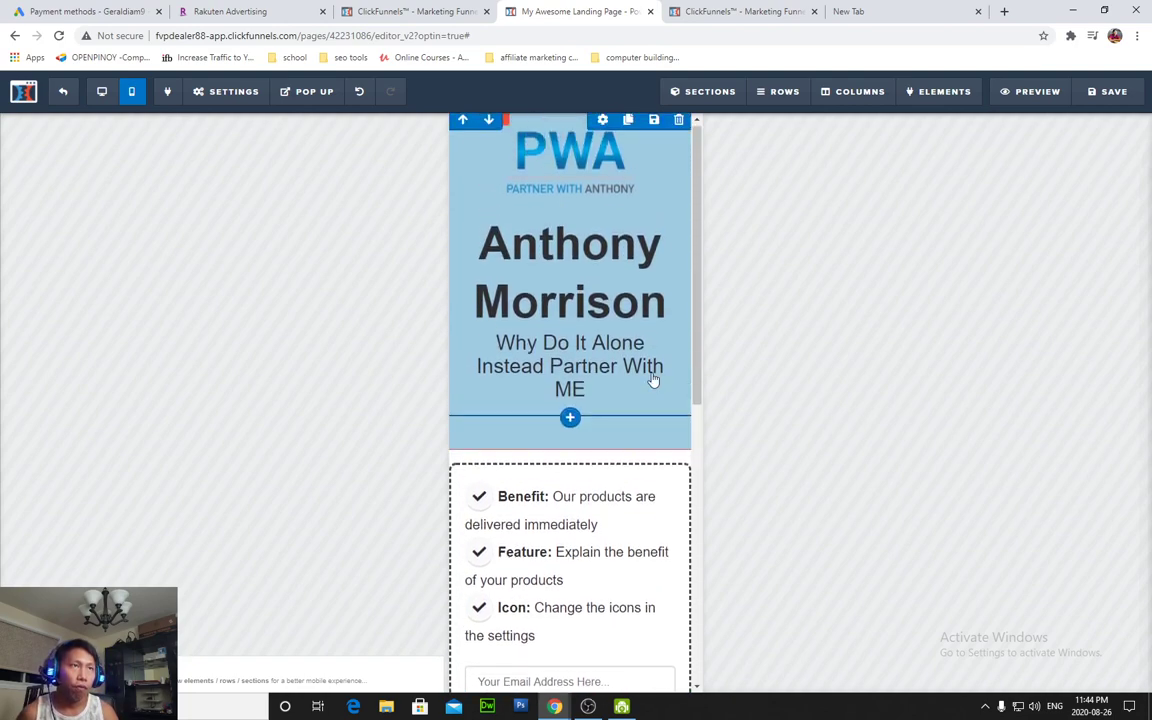
pyautogui.scroll(-3, 652, 385)
pyautogui.scroll(3, 643, 316)
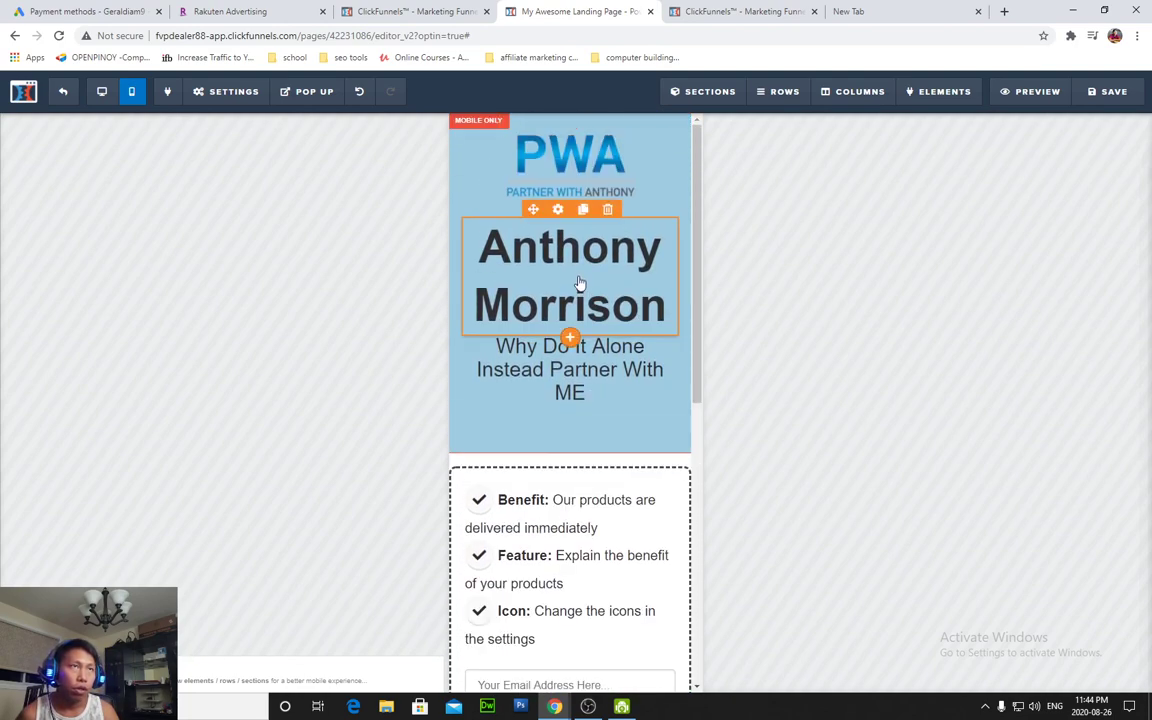
pyautogui.click(643, 283)
pyautogui.moveTo(1092, 272); pyautogui.dragTo(1029, 274)
pyautogui.click(525, 245)
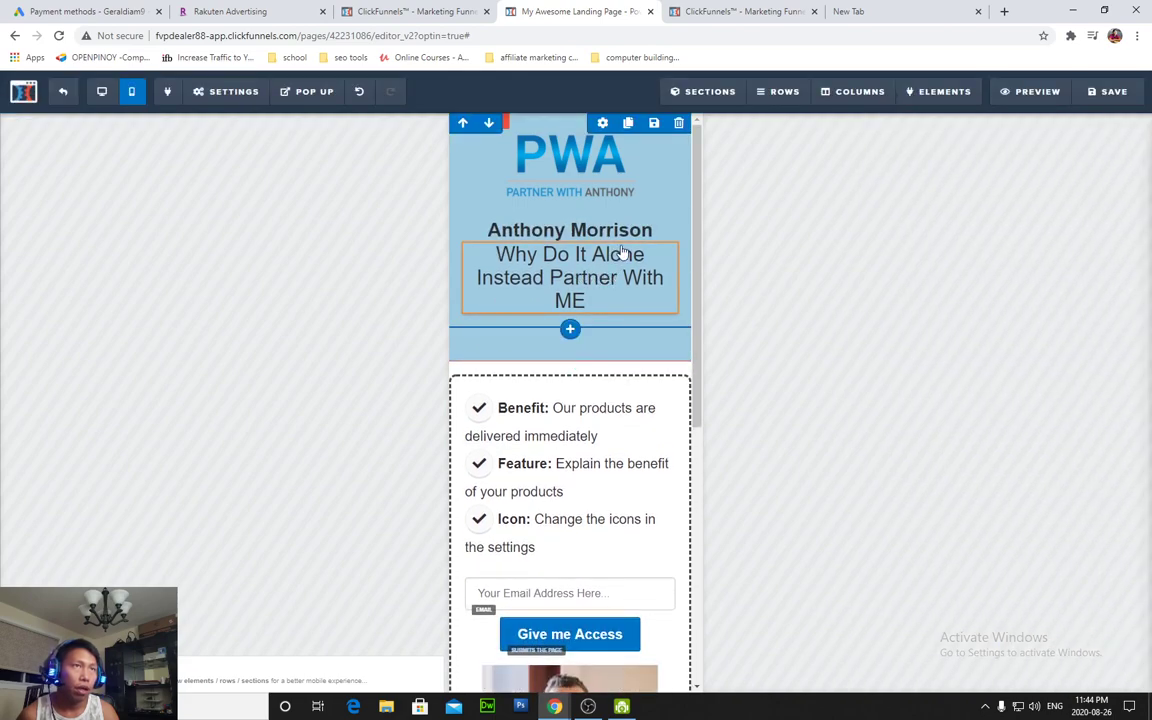
# Shrink the sub-headline text in the mobile-only header until it fits on one line
pyautogui.click(560, 253)
pyautogui.moveTo(1029, 273); pyautogui.dragTo(1007, 276)
pyautogui.click(810, 295)
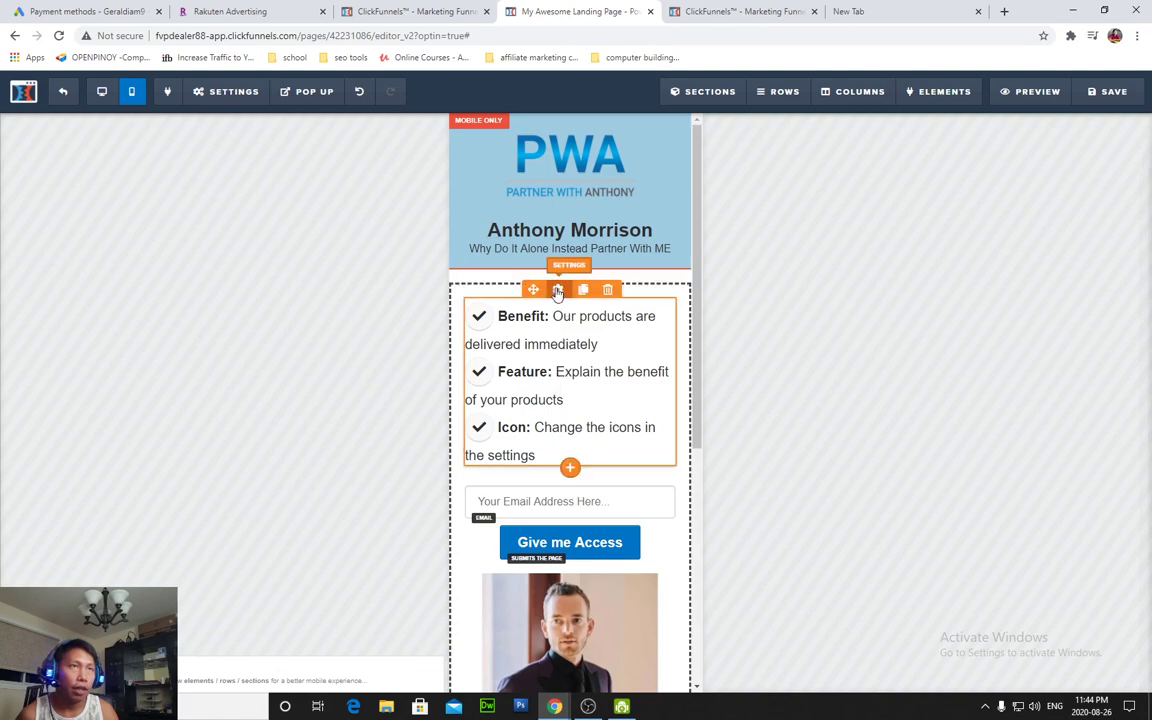
# Set the font size of the icon bullet list in the mobile-only section to 12
pyautogui.click(557, 291)
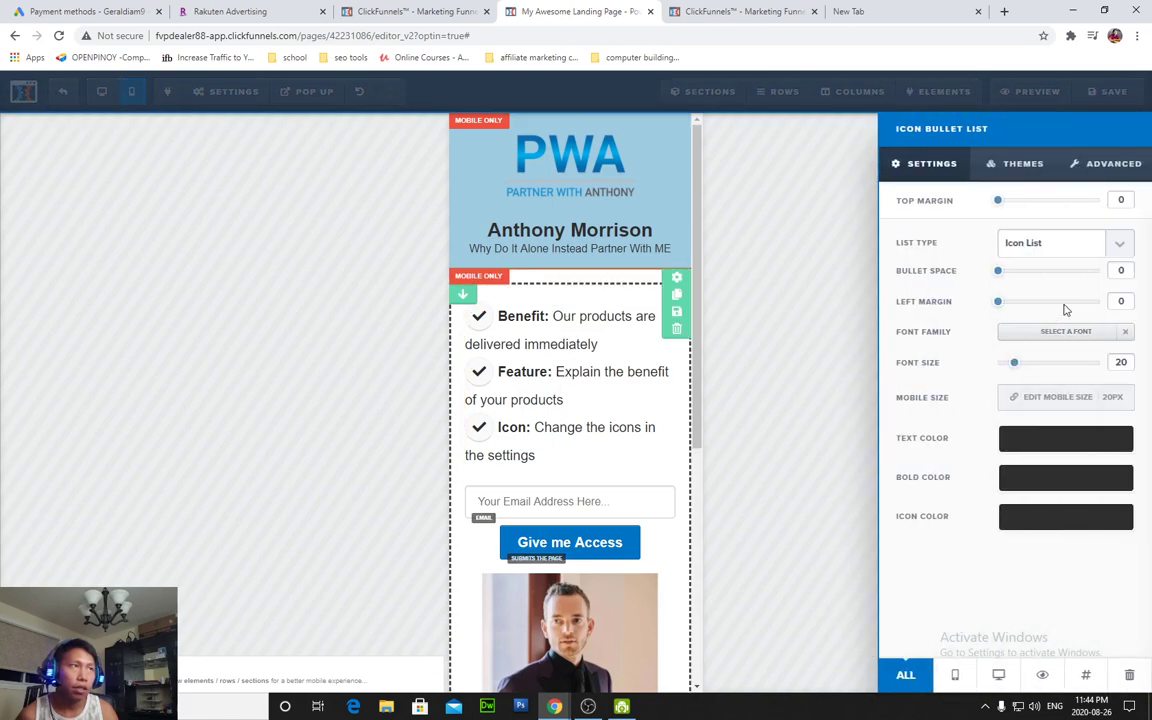
pyautogui.moveTo(1015, 366); pyautogui.dragTo(1003, 368)
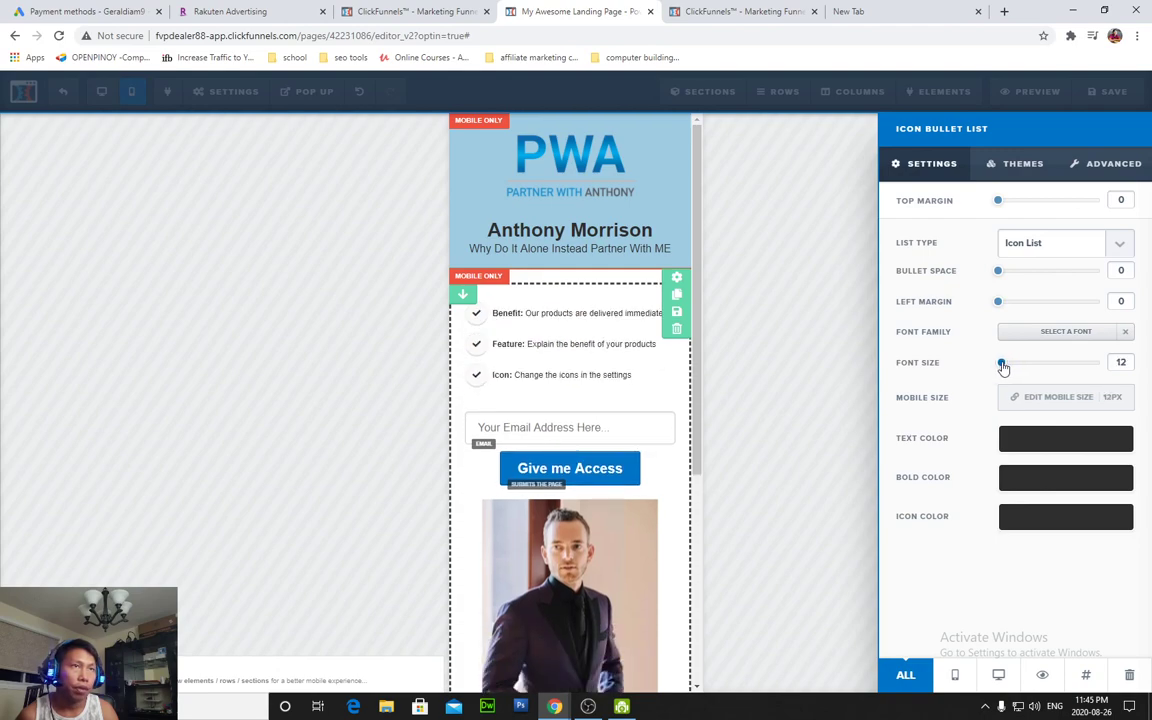
pyautogui.click(851, 368)
# Set the image width of the photo below the mobile email form to 250
pyautogui.scroll(-2, 540, 460)
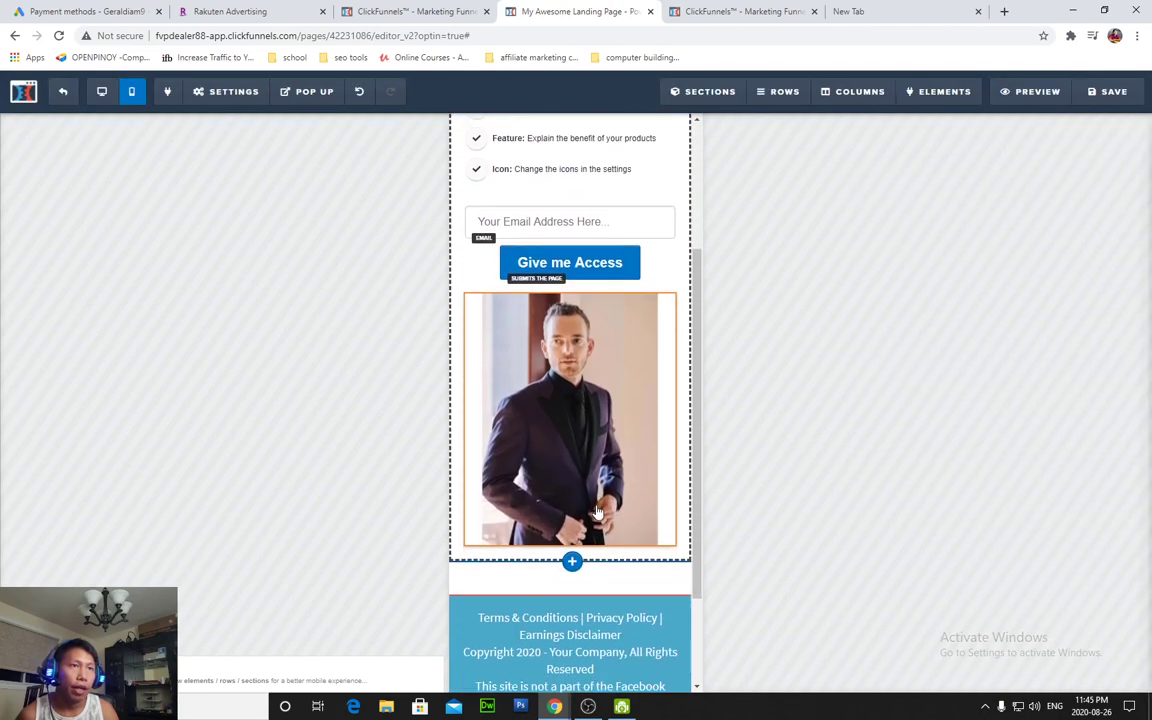
pyautogui.click(557, 284)
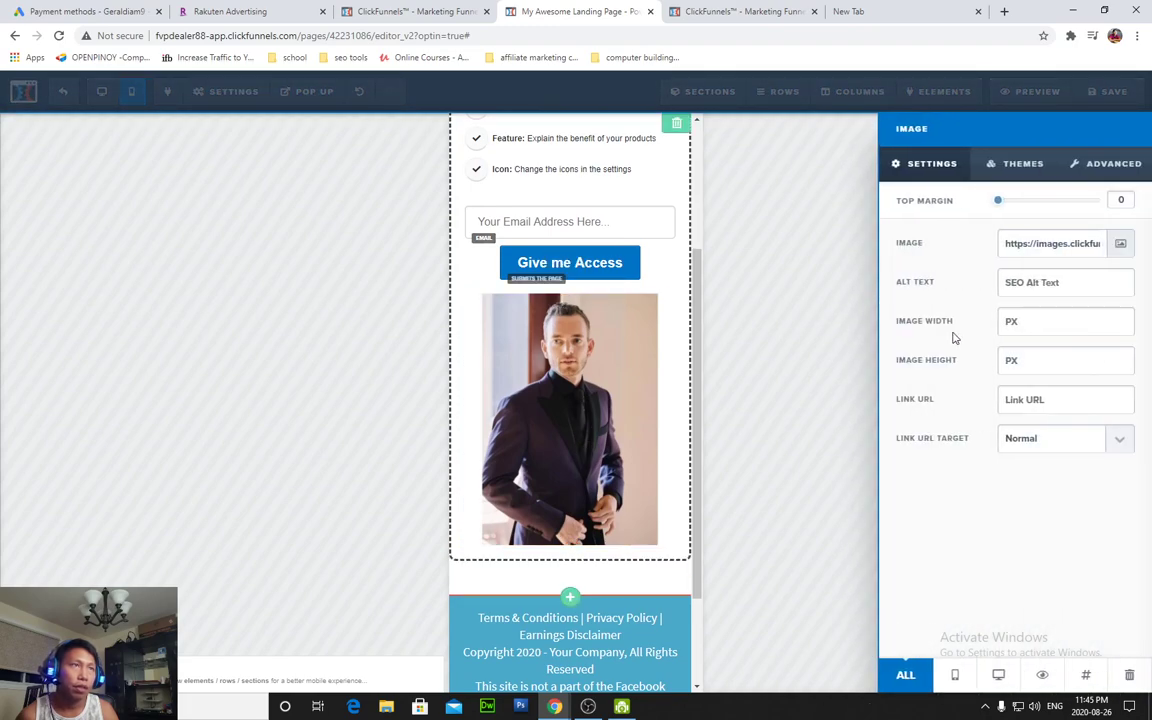
pyautogui.write('2502')
pyautogui.press('BackSpace')
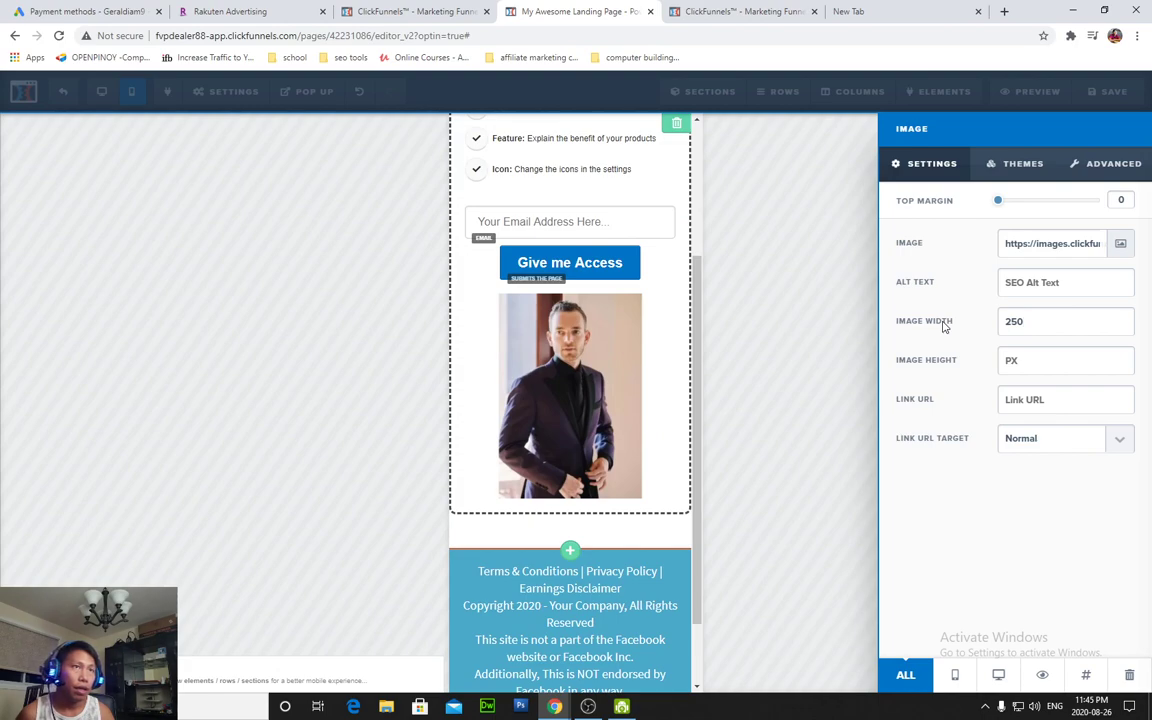
pyautogui.click(820, 407)
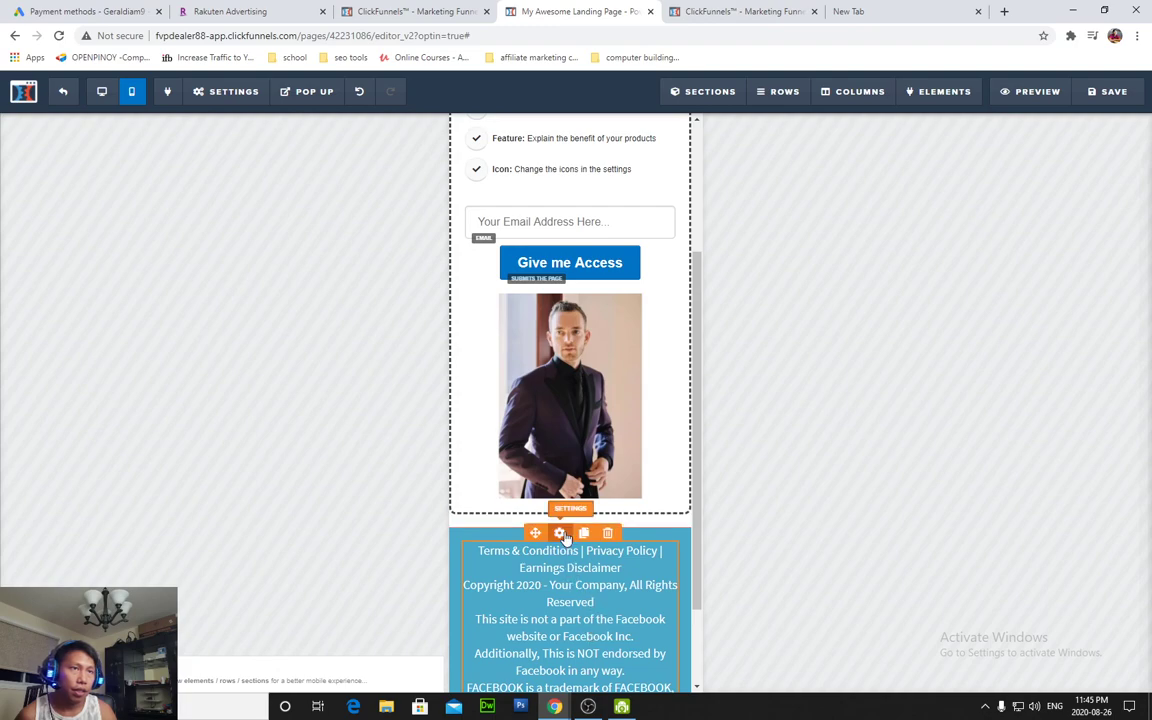
# Reduce the font size of the legal paragraph in the mobile-only footer and check the mobile layout
pyautogui.click(567, 551)
pyautogui.moveTo(1012, 272); pyautogui.dragTo(815, 391)
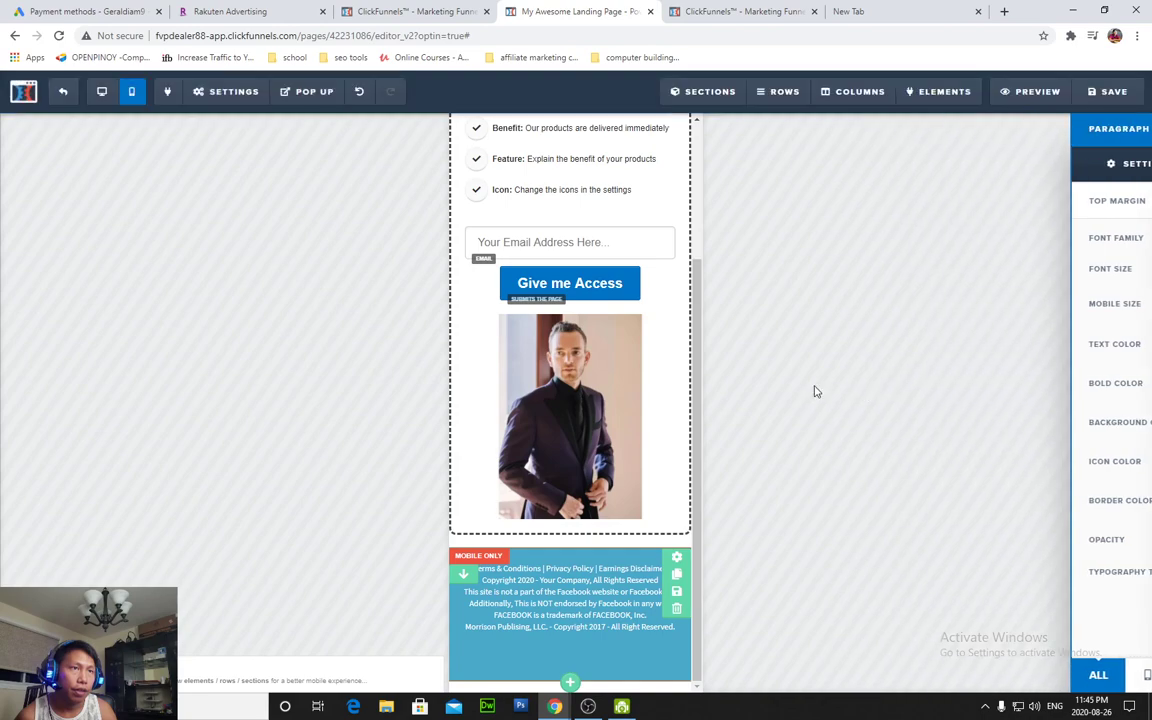
pyautogui.moveTo(698, 375); pyautogui.dragTo(725, 175)
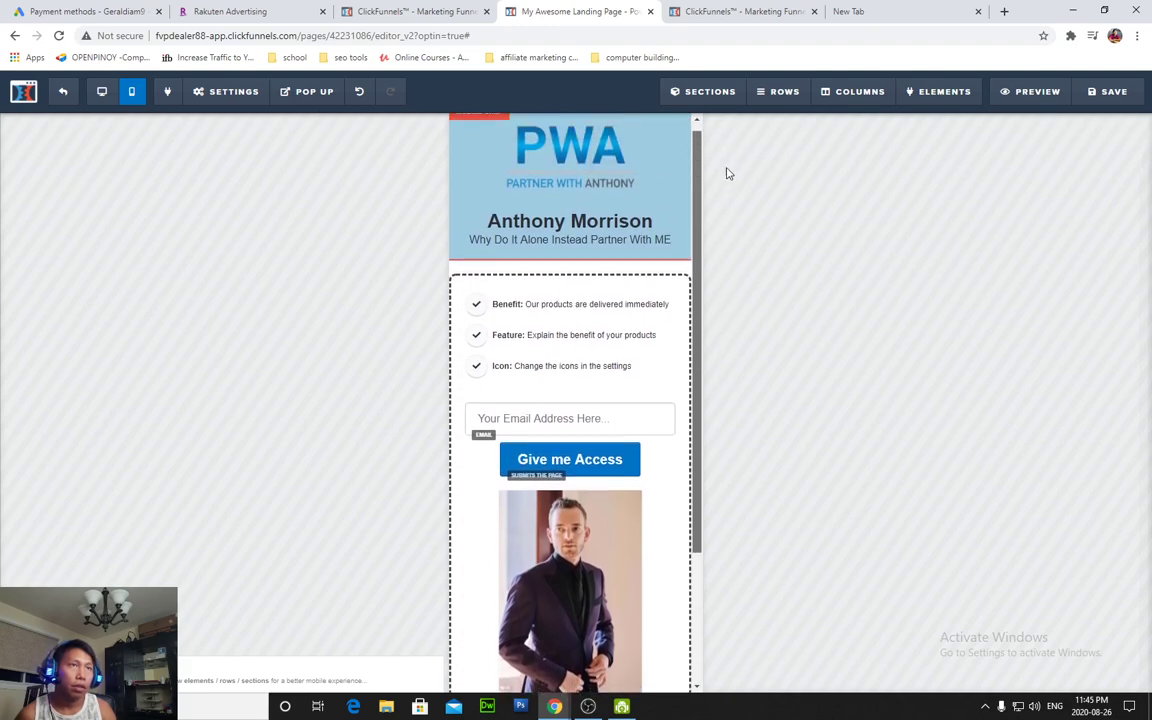
# Save the landing page and review the title, description and keywords in its SEO meta data
pyautogui.click(1111, 92)
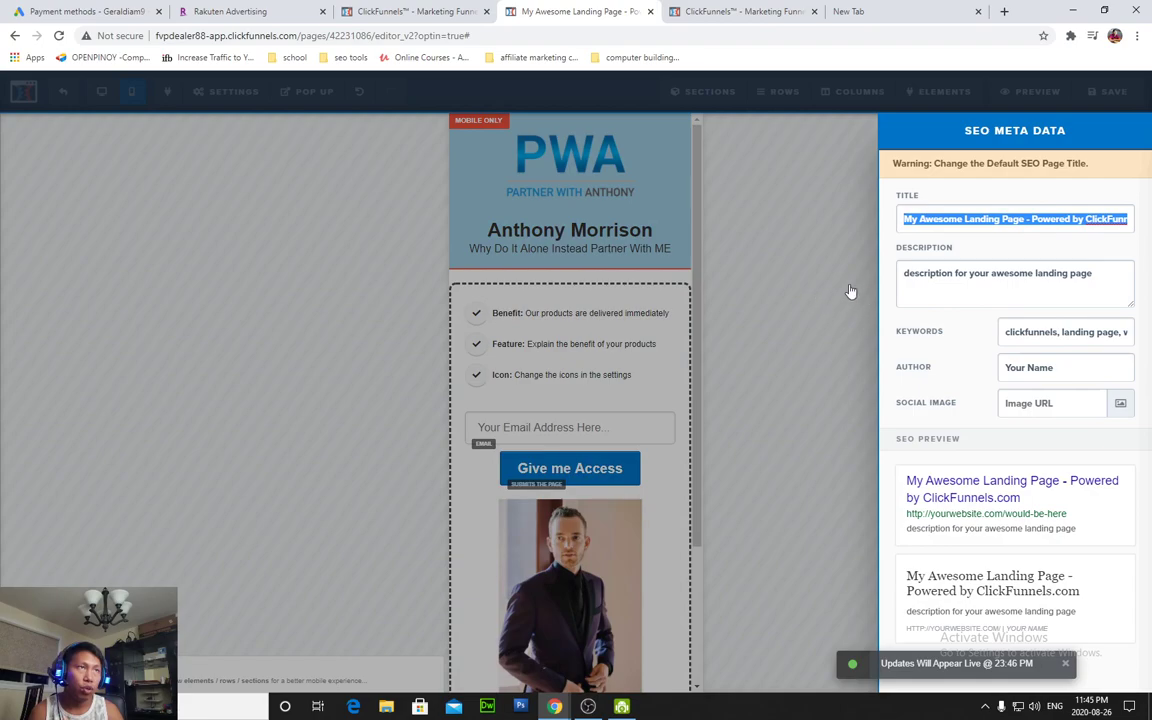
pyautogui.click(965, 214)
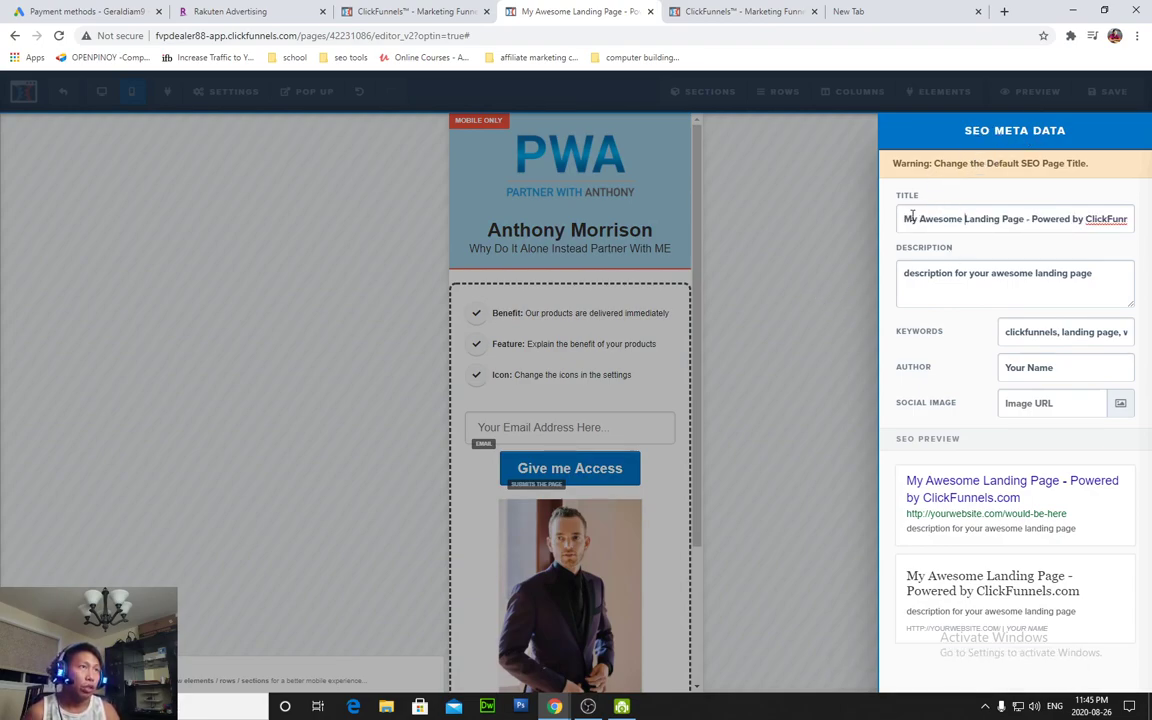
pyautogui.moveTo(906, 218); pyautogui.dragTo(1150, 222)
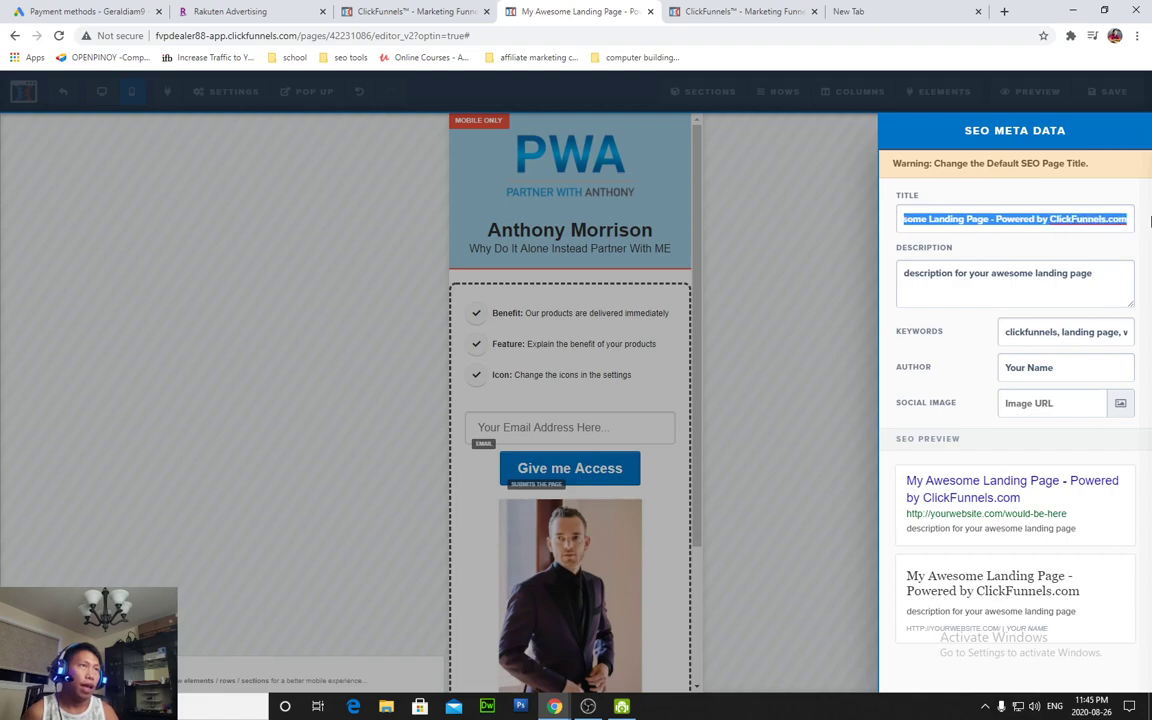
pyautogui.click(1068, 285)
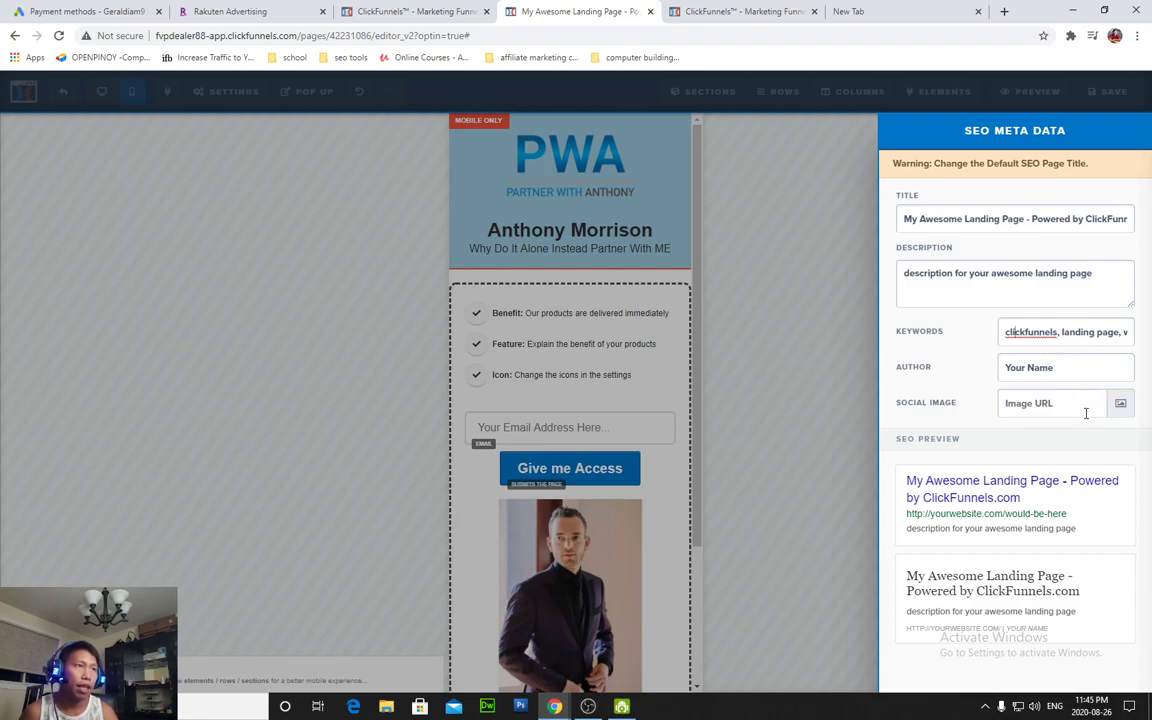
pyautogui.click(845, 340)
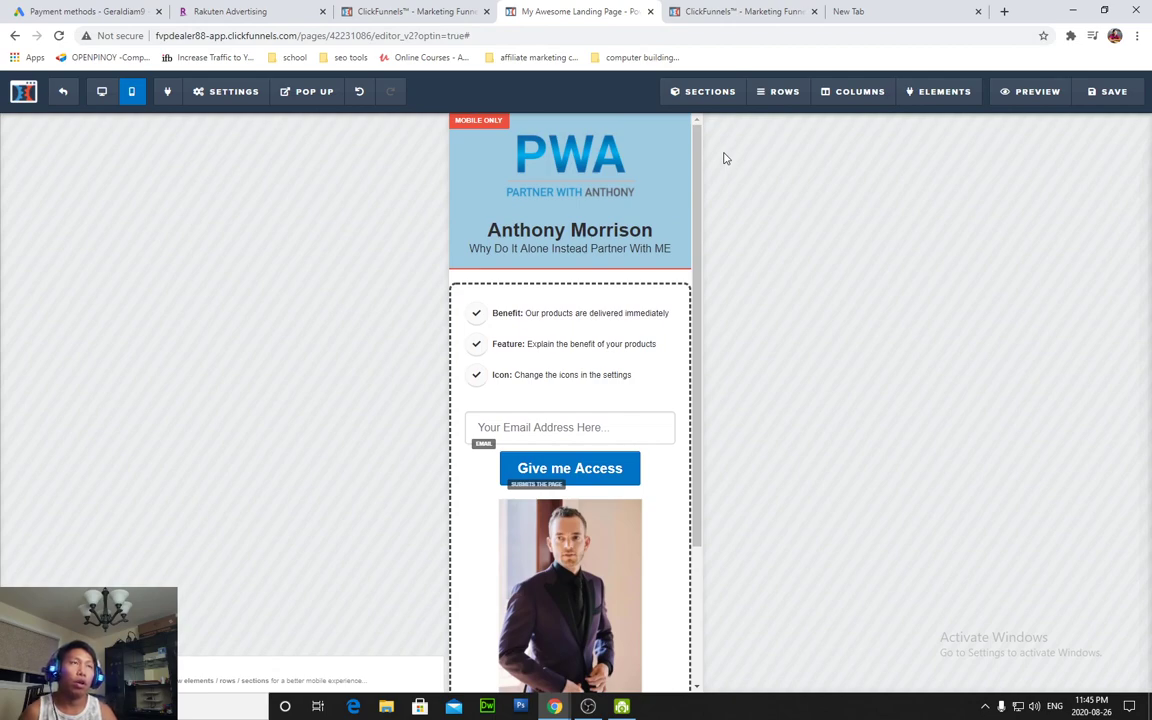
pyautogui.scroll(-1, 560, 290)
pyautogui.scroll(1, 480, 330)
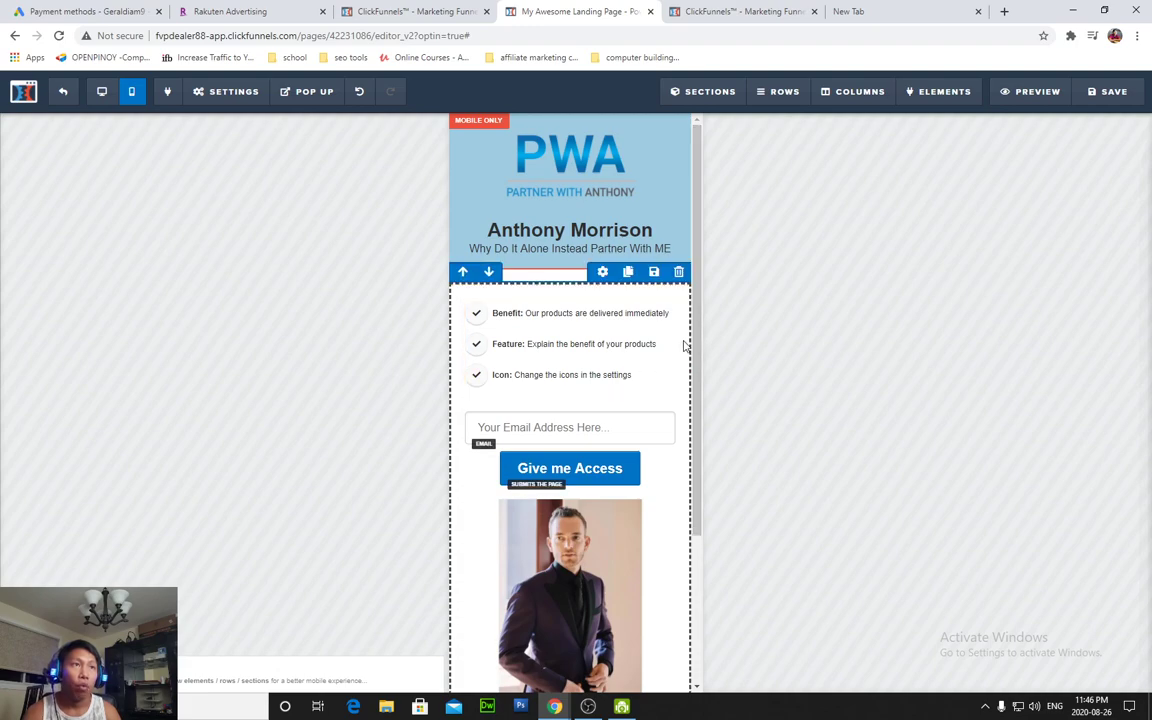
pyautogui.moveTo(699, 329); pyautogui.dragTo(703, 240)
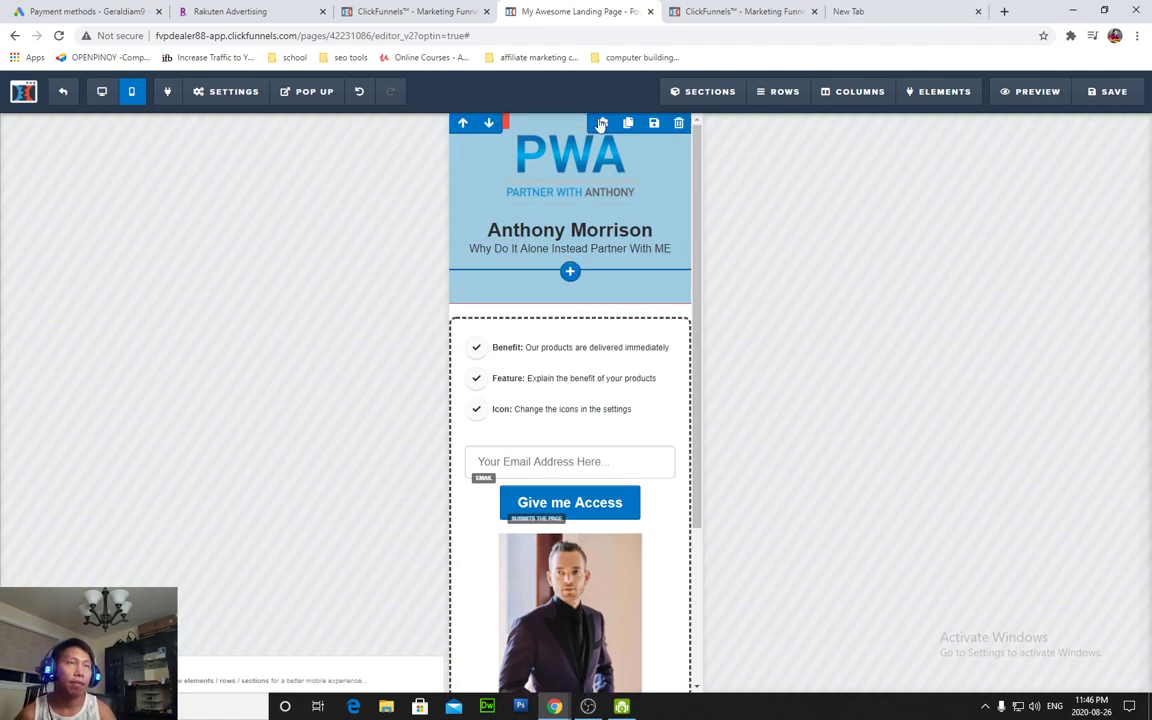
# Load the WordPress site itemunbox.ca in the empty browser tab
pyautogui.click(856, 11)
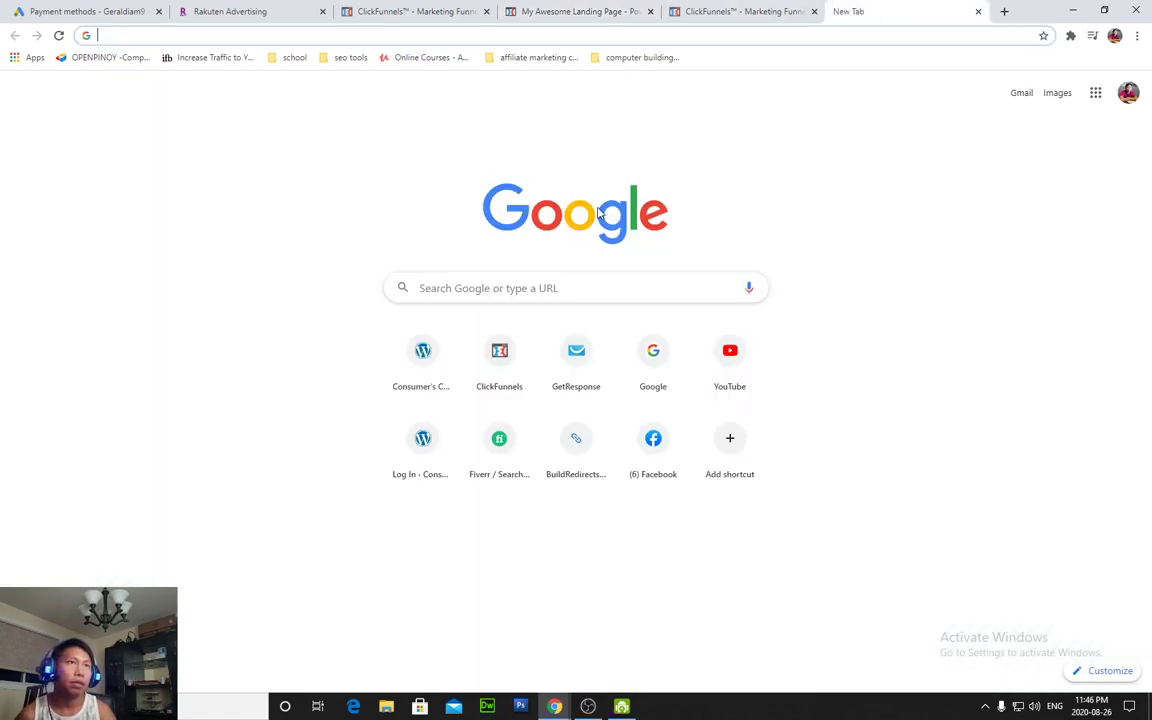
pyautogui.click(437, 41)
pyautogui.write('itemunbox.')
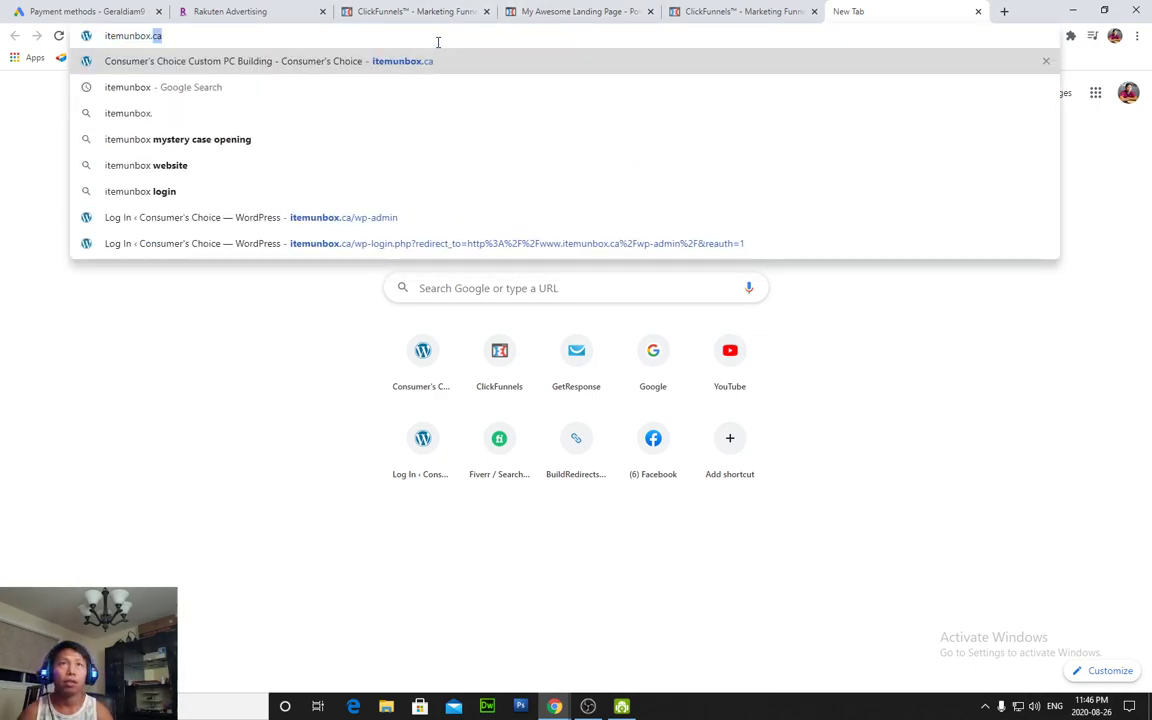
pyautogui.press('Return')
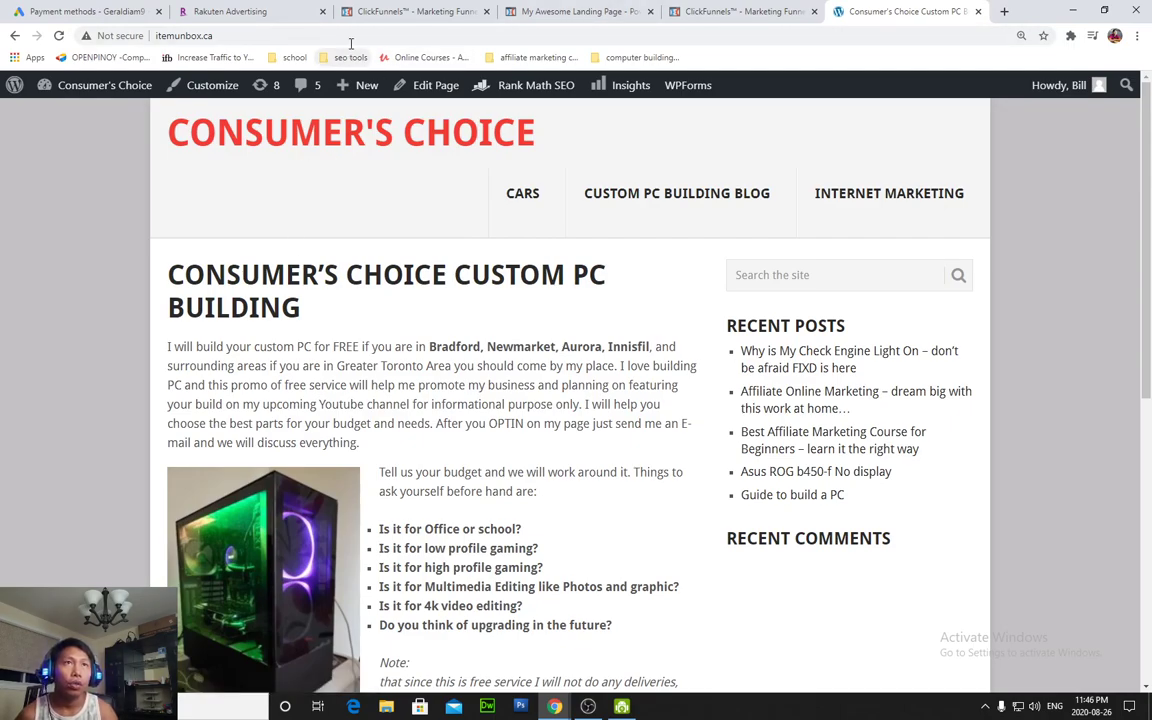
pyautogui.click(310, 35)
pyautogui.click(322, 35)
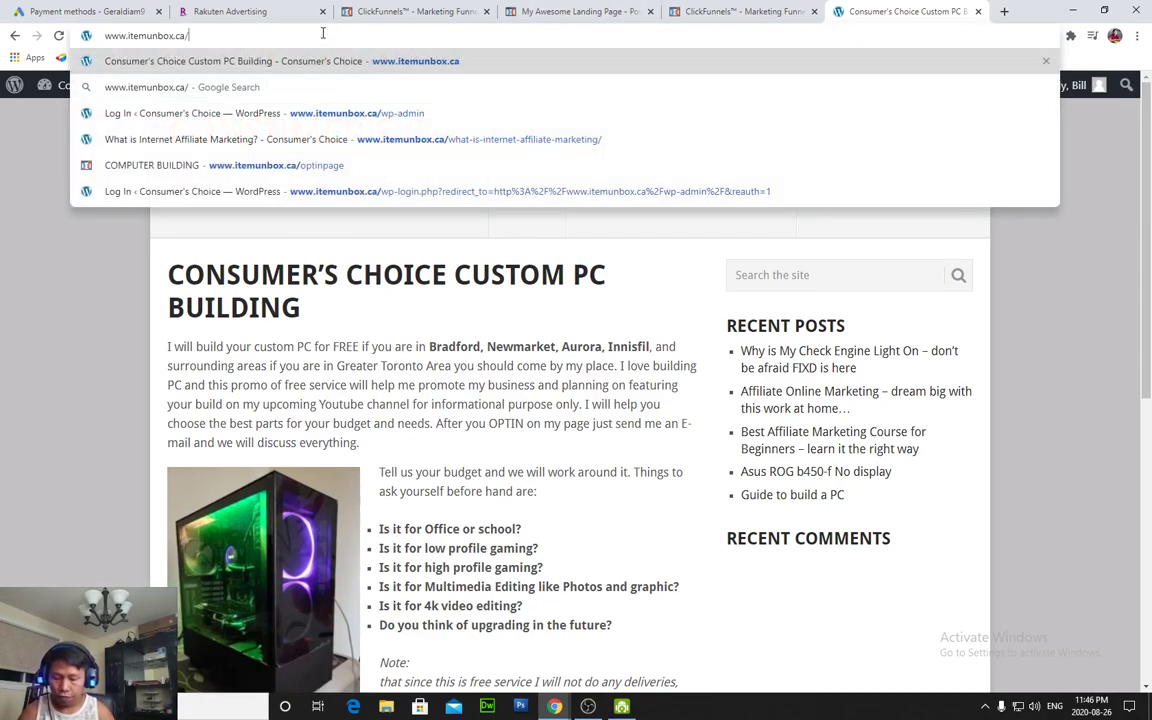
pyautogui.write('optin')
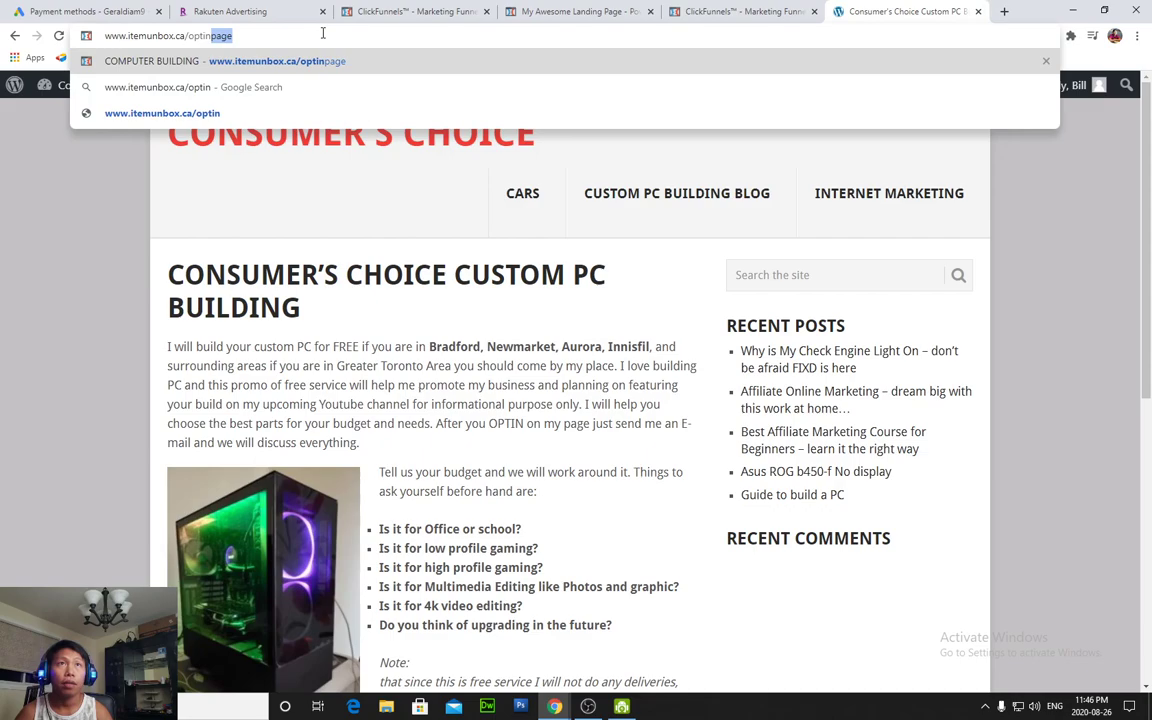
pyautogui.write('page')
pyautogui.press('Return')
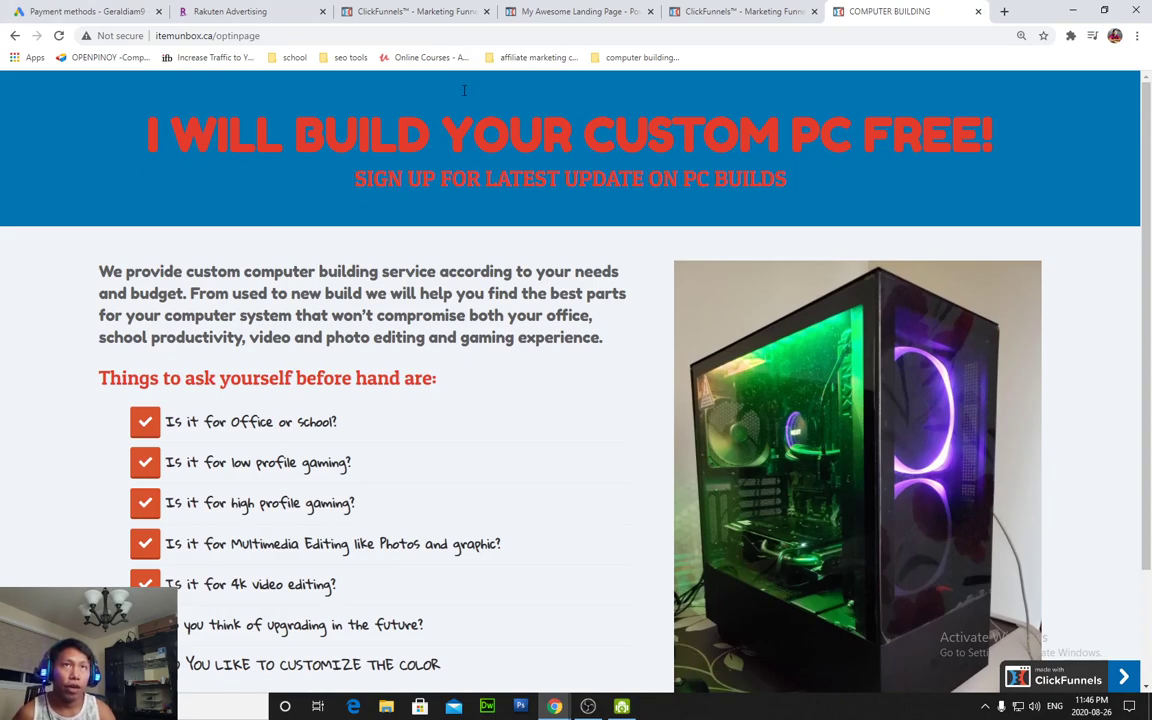
pyautogui.scroll(-2, 575, 268)
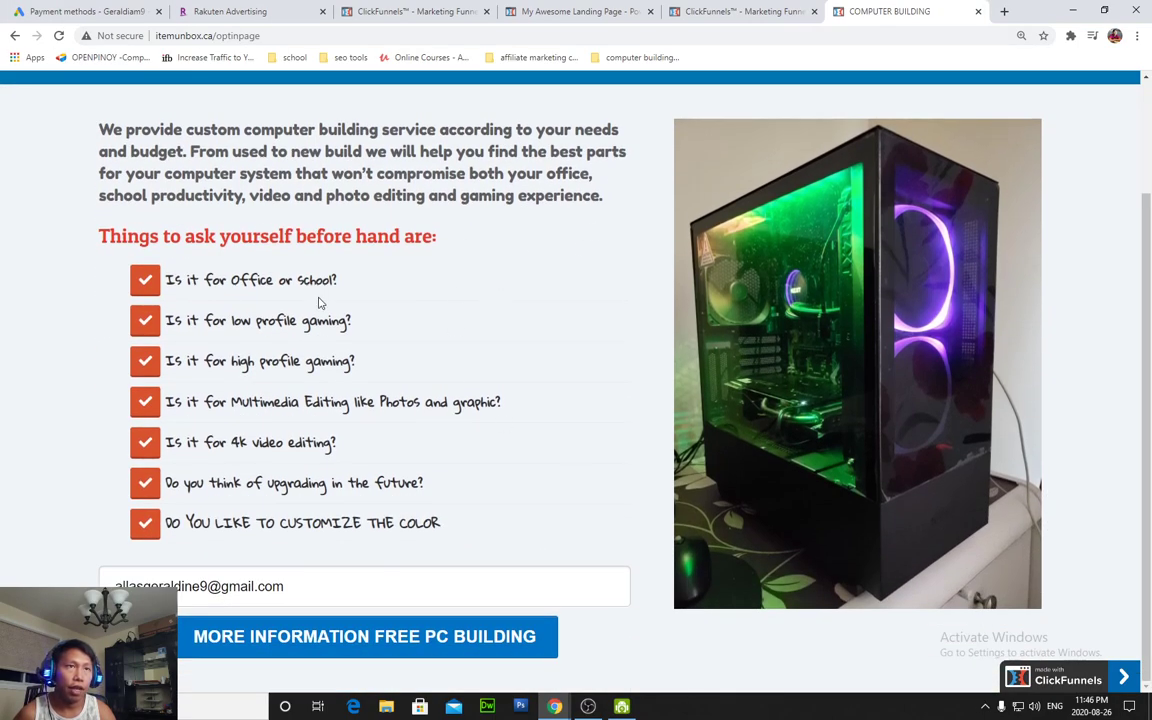
pyautogui.scroll(2, 463, 244)
pyautogui.scroll(-2, 478, 380)
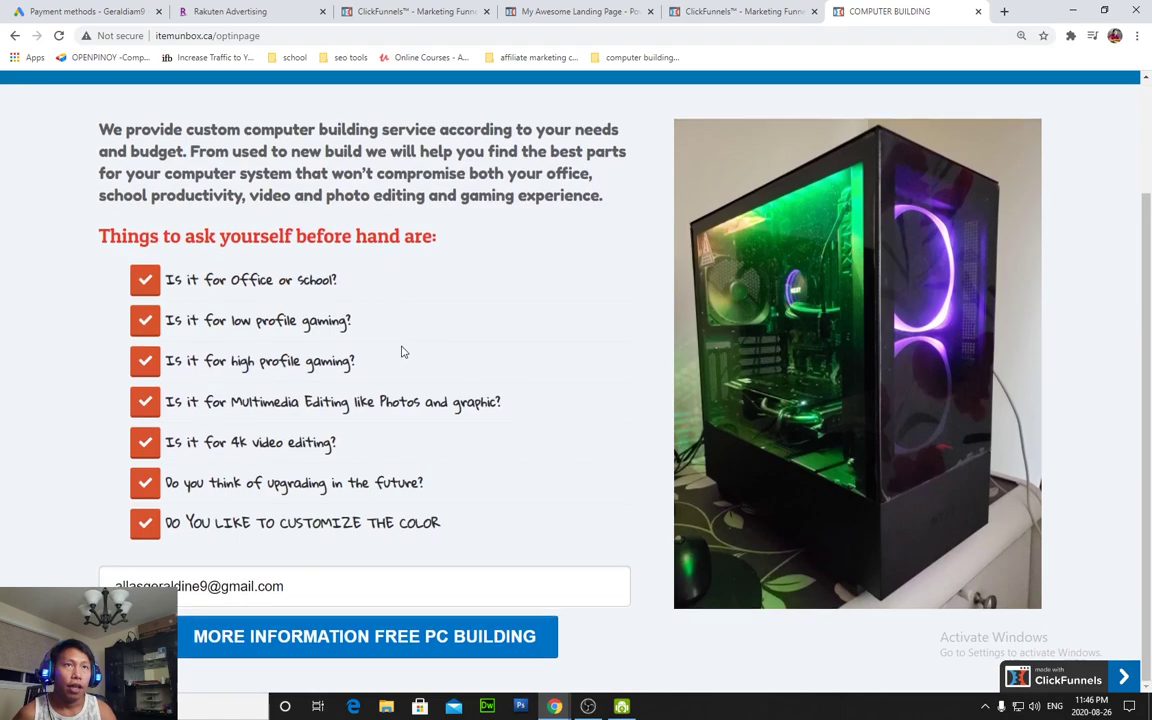
# Submit the optin page's form with the prefilled email address and look through the destination page
pyautogui.click(304, 587)
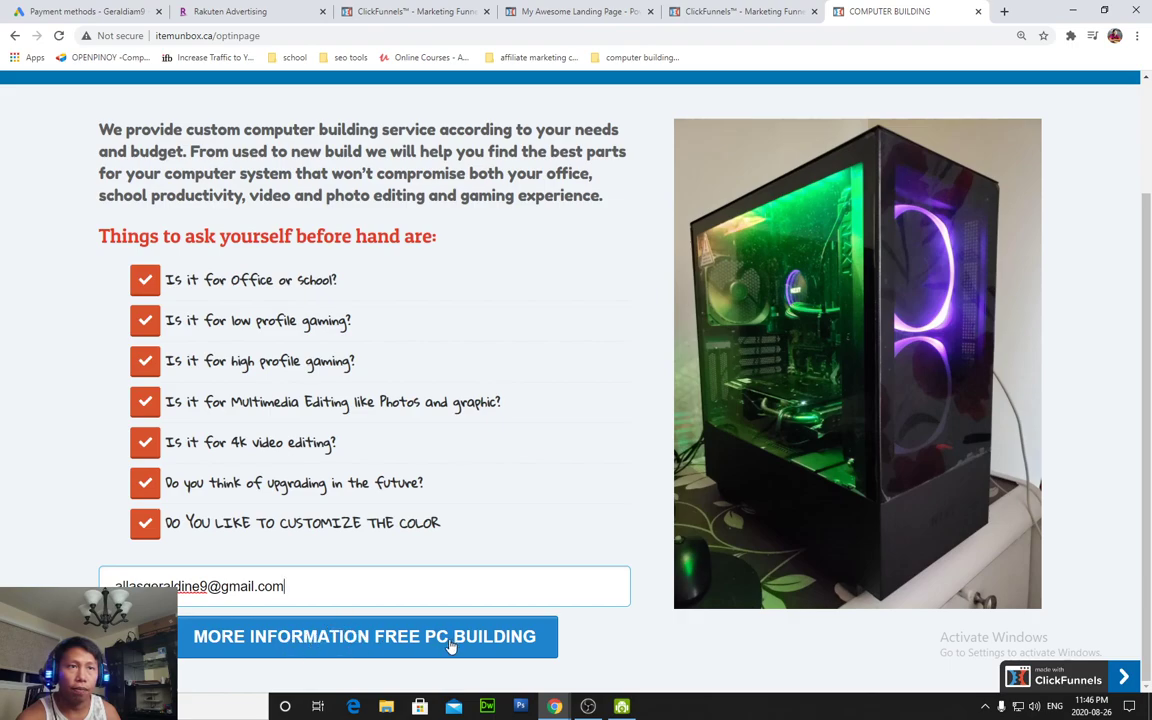
pyautogui.click(324, 642)
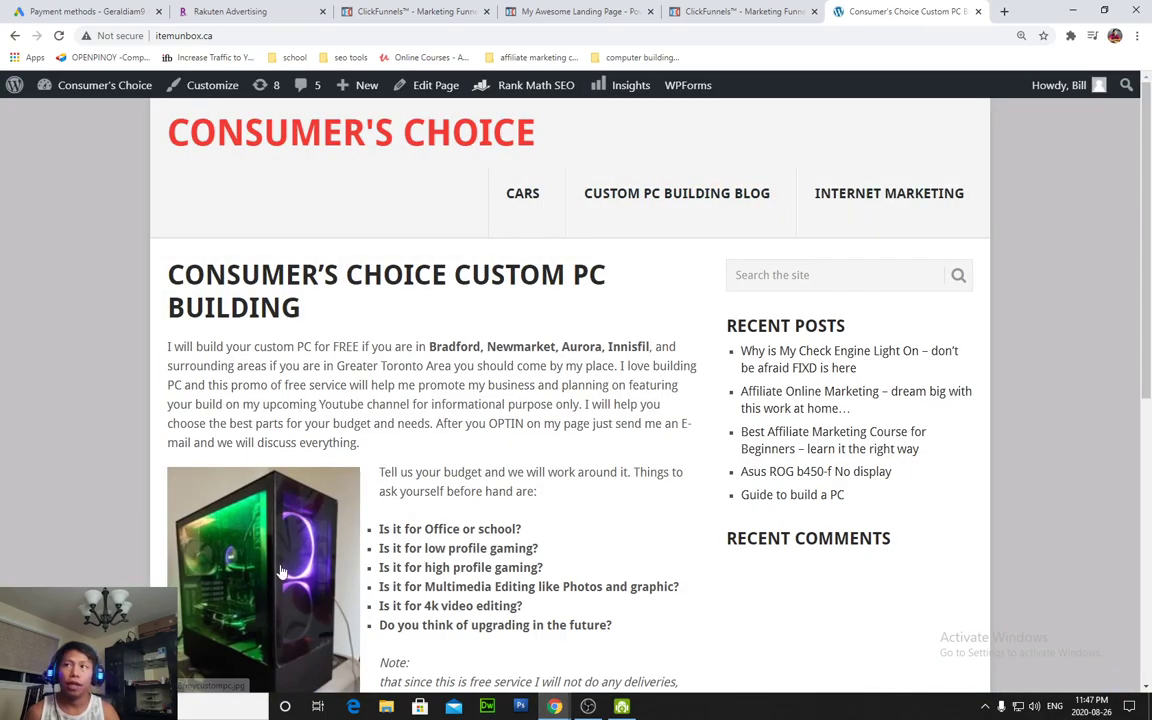
pyautogui.scroll(-3, 275, 568)
pyautogui.scroll(3, 278, 580)
pyautogui.scroll(2, 278, 580)
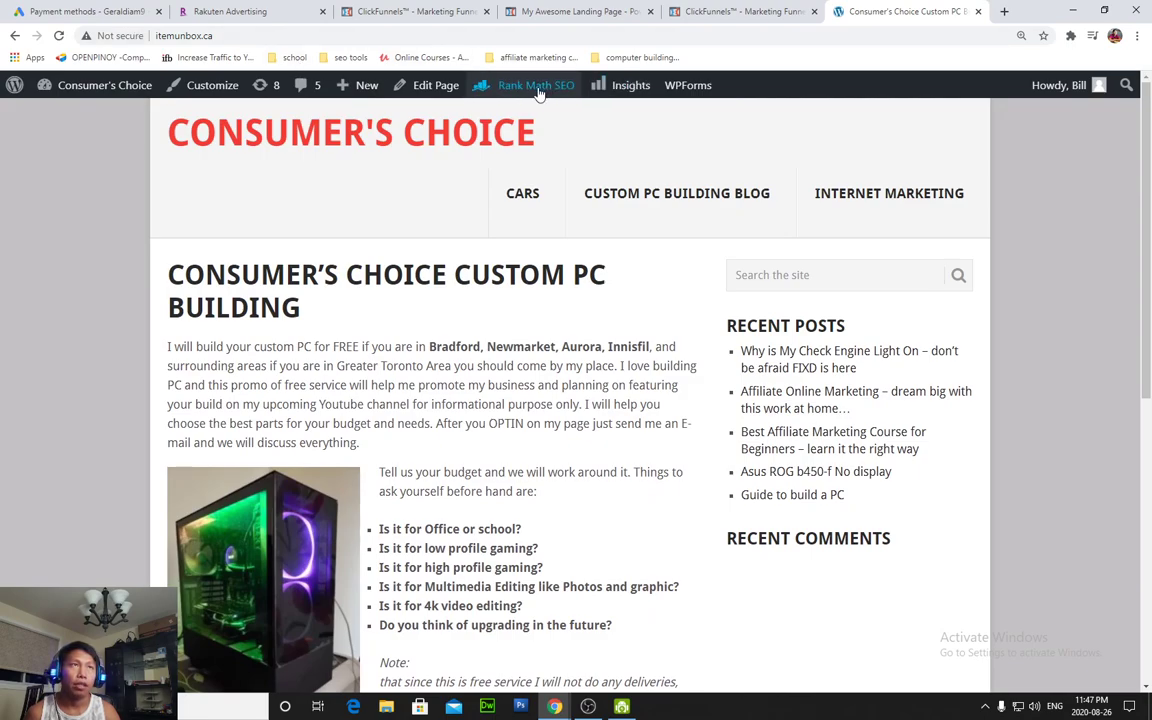
# Open the site's WordPress dashboard and browse its list of installed plugins
pyautogui.moveTo(90, 85)
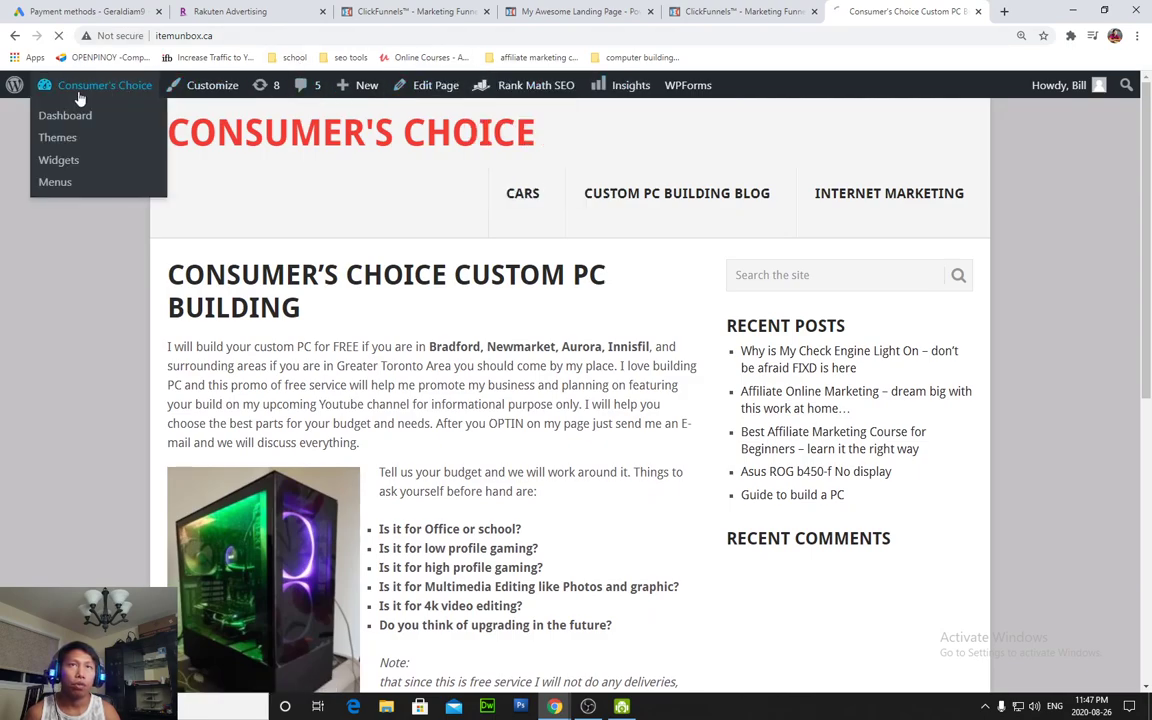
pyautogui.click(92, 158)
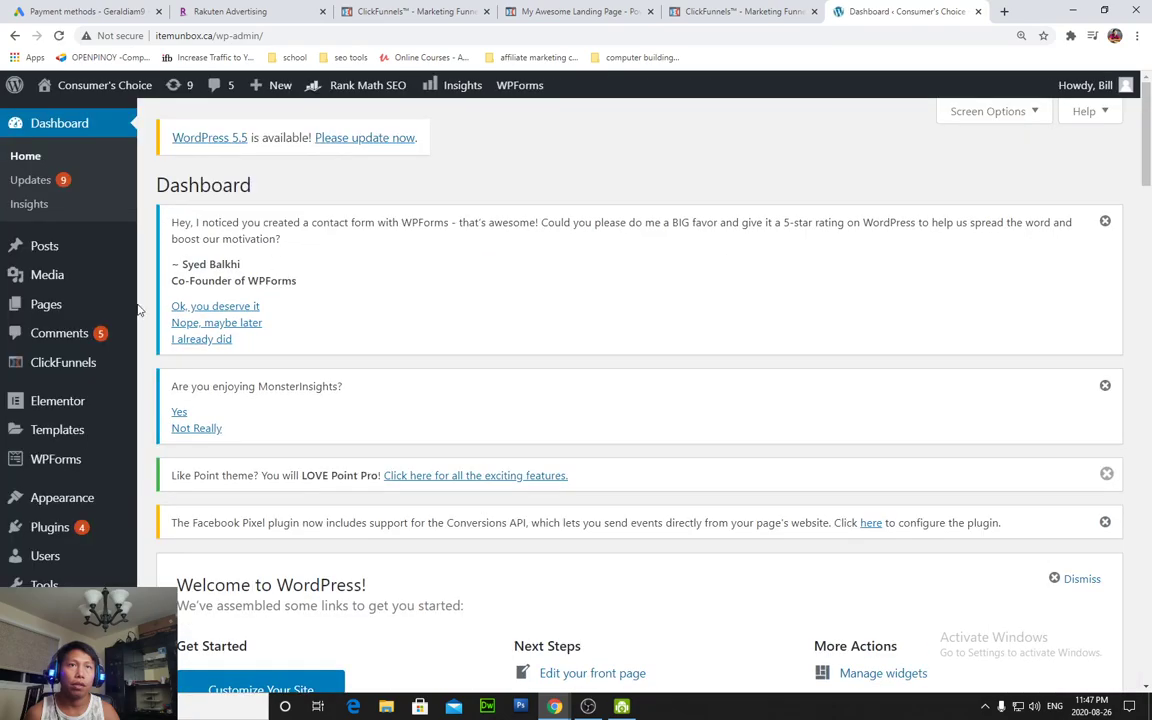
pyautogui.scroll(-8, 150, 300)
pyautogui.moveTo(64, 445)
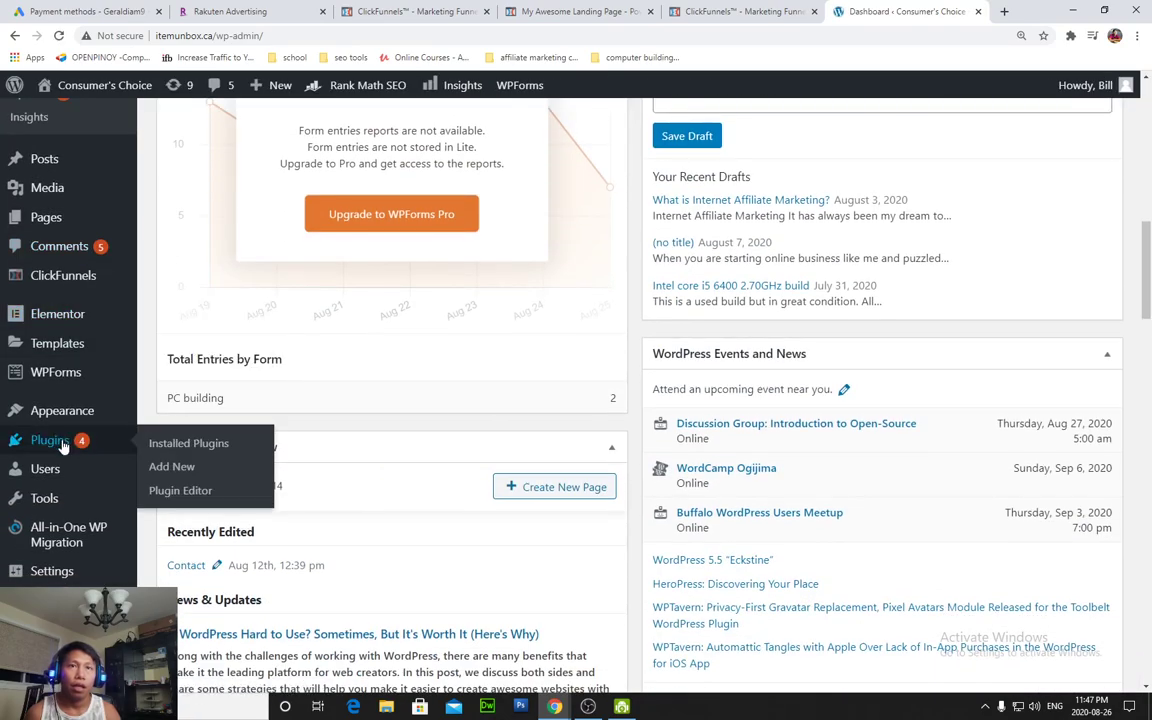
pyautogui.click(195, 445)
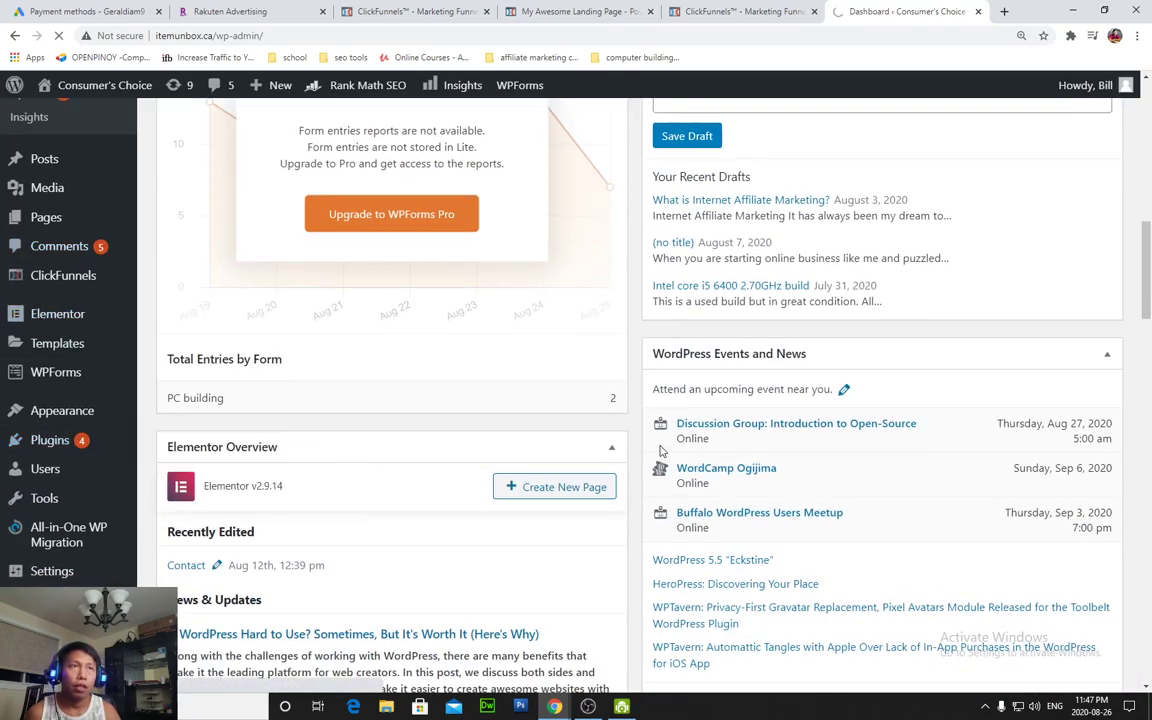
pyautogui.scroll(-7, 350, 363)
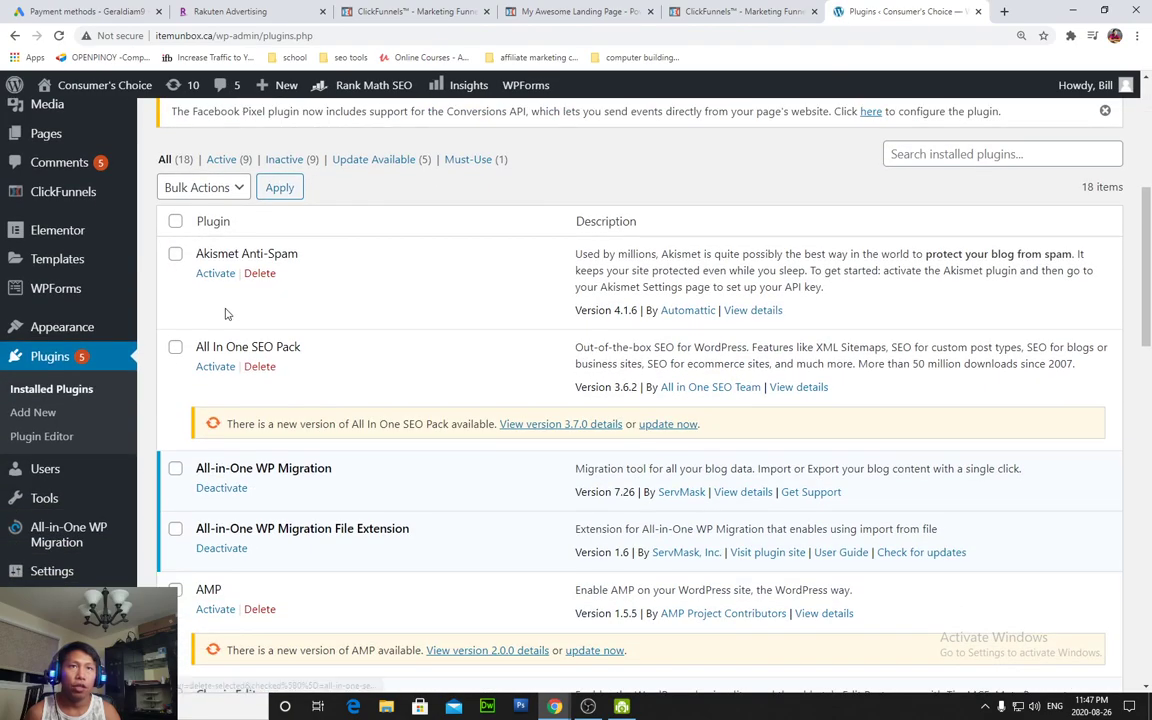
# Look through the installed WordPress plugins for the ClickFunnels plugin and examine its description
pyautogui.scroll(-3, 280, 386)
pyautogui.scroll(-3, 278, 386)
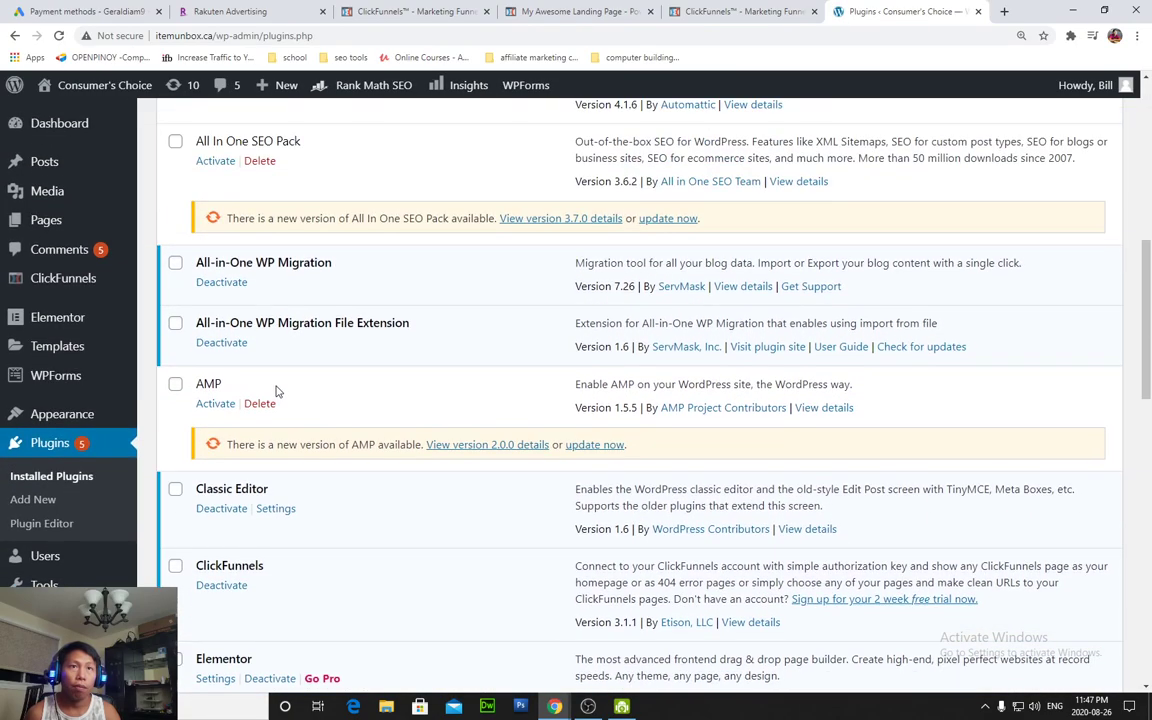
pyautogui.scroll(-7, 278, 391)
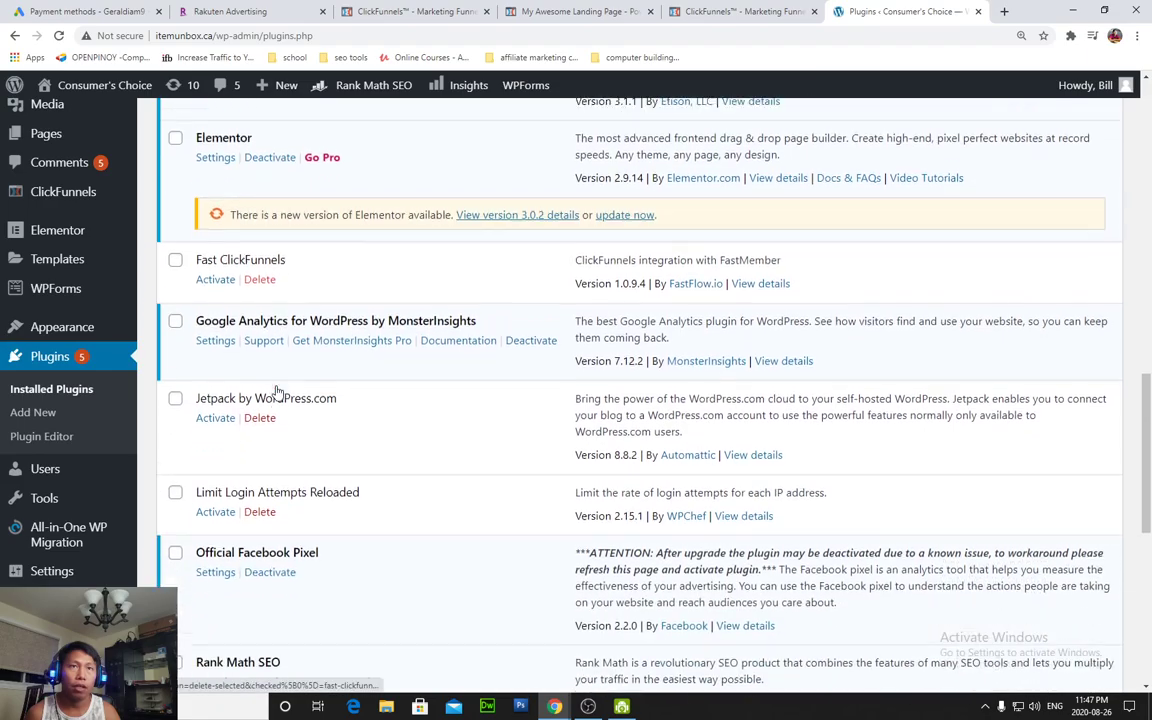
pyautogui.scroll(-5, 365, 393)
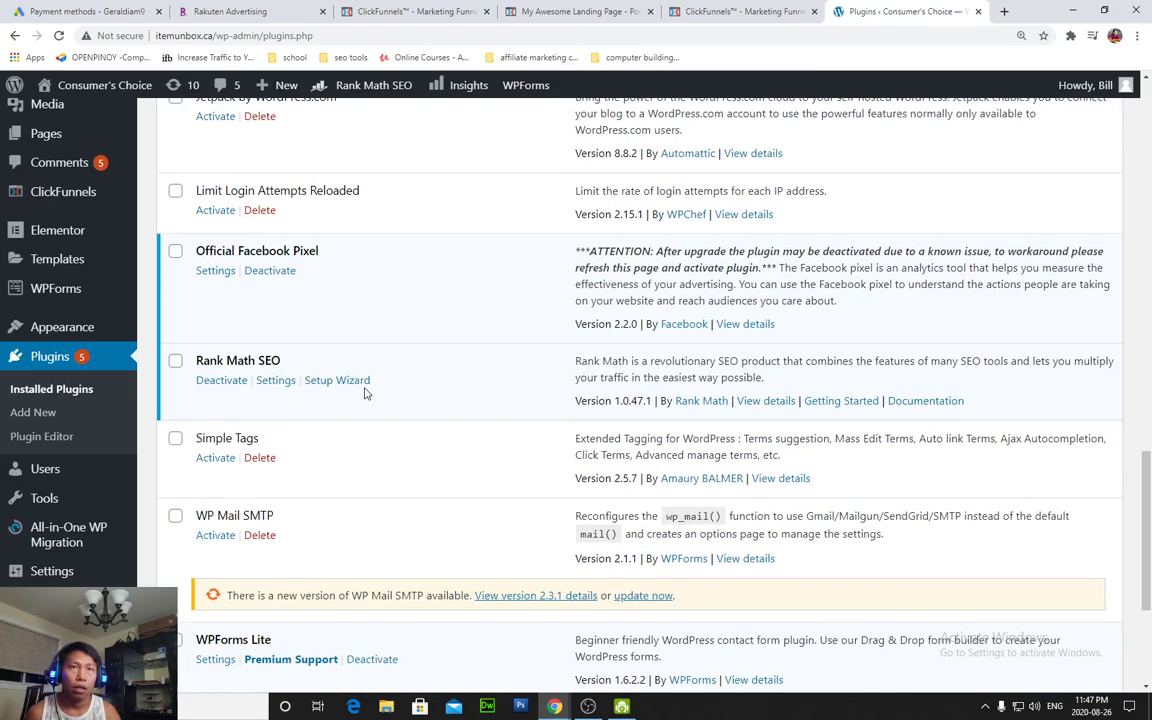
pyautogui.scroll(15, 285, 362)
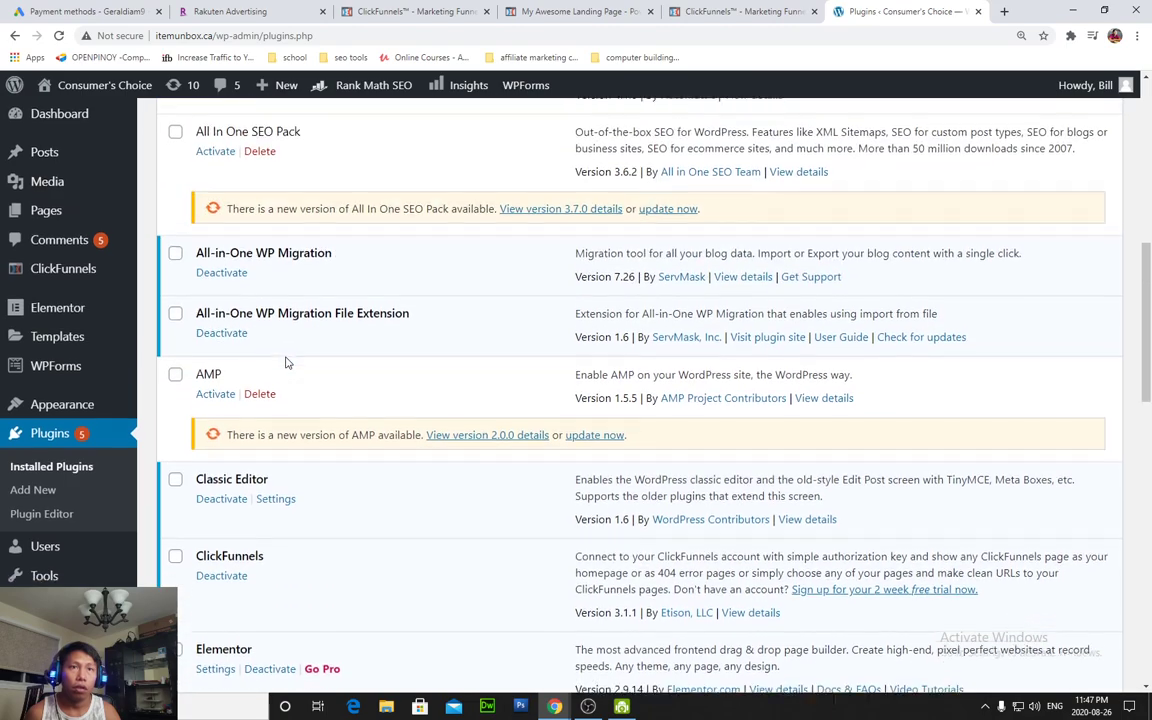
pyautogui.scroll(-1, 287, 361)
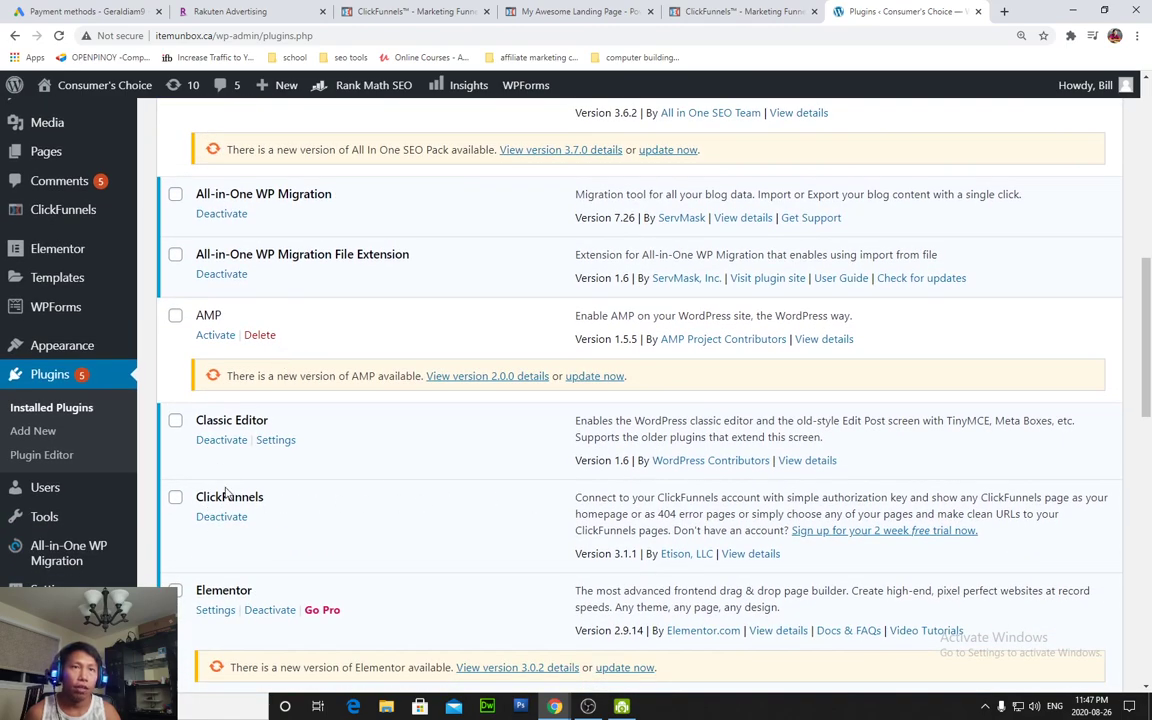
pyautogui.moveTo(305, 503); pyautogui.dragTo(540, 513)
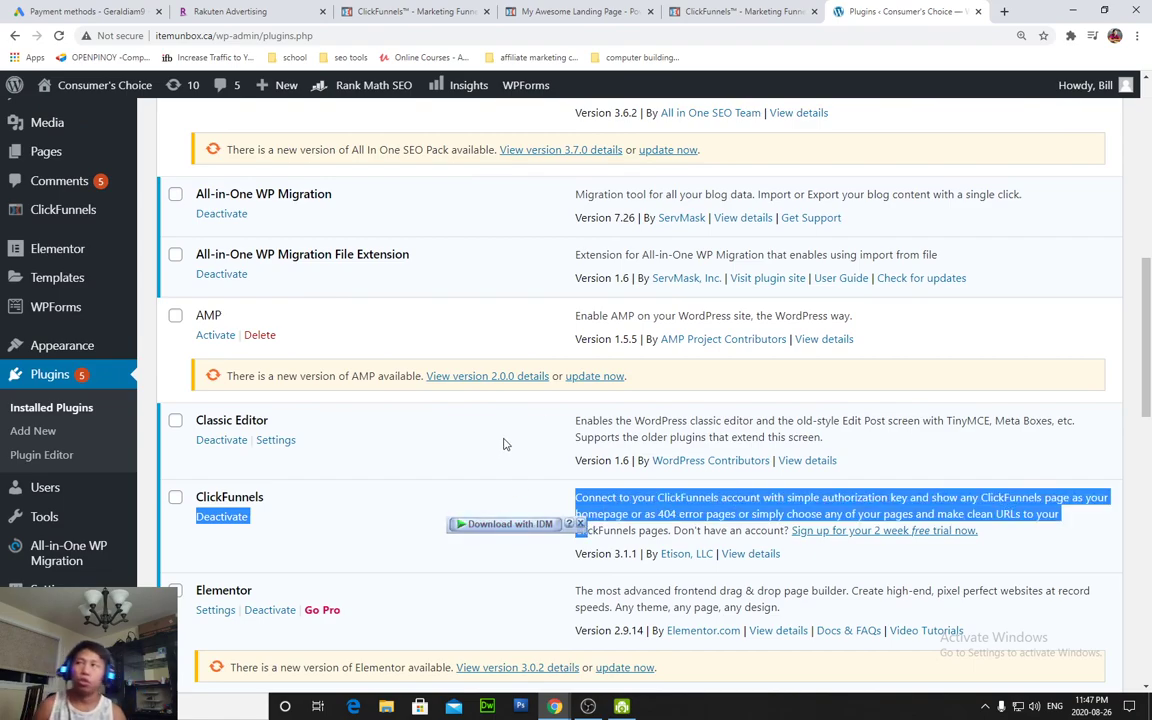
pyautogui.click(308, 499)
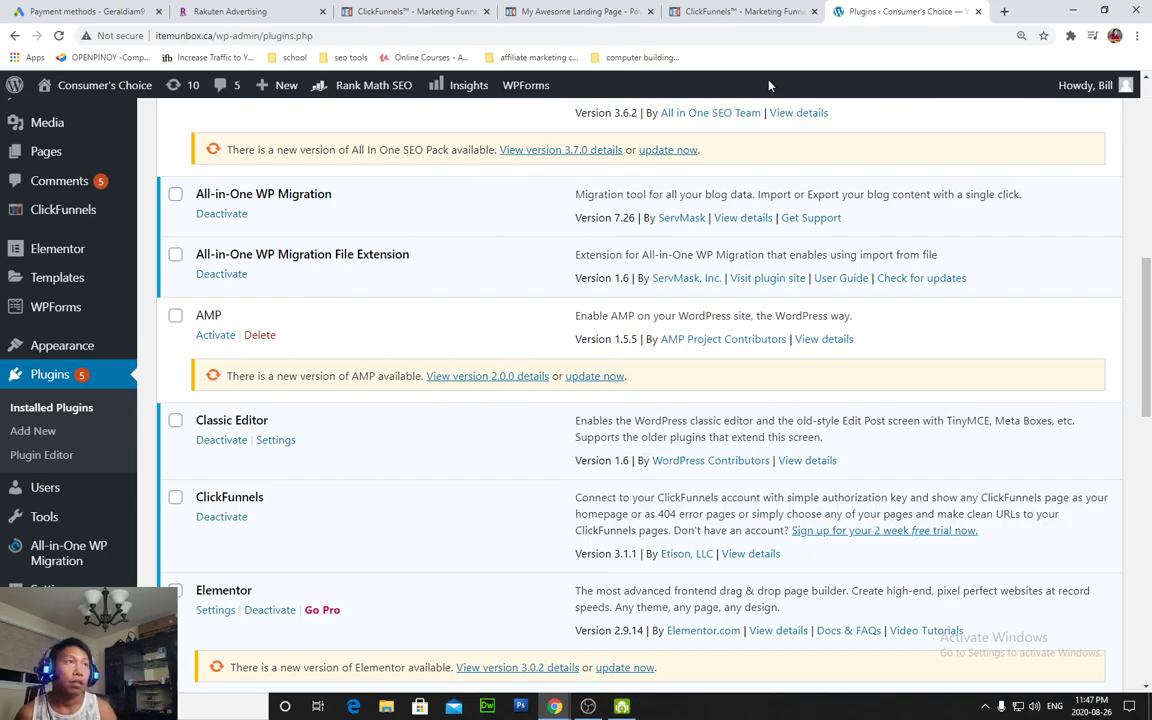
# Close the WordPress plugins page, return to the landing page editor and review the mobile layout from header to footer
pyautogui.click(977, 11)
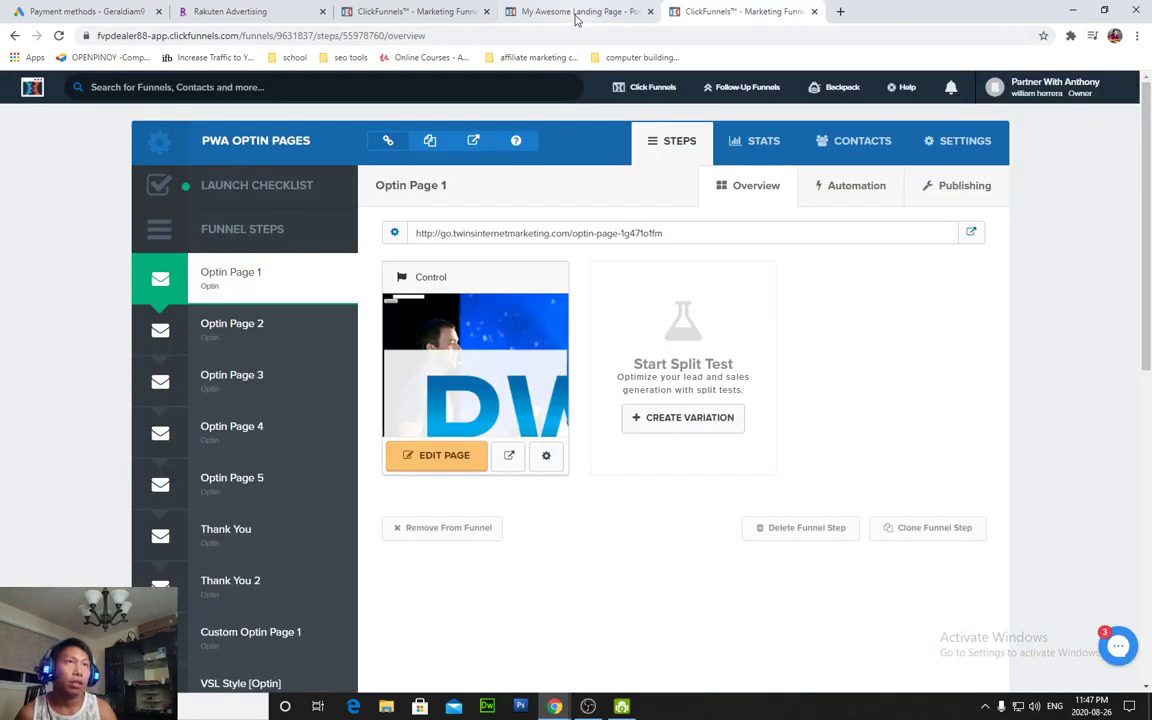
pyautogui.click(613, 18)
pyautogui.scroll(-3, 671, 375)
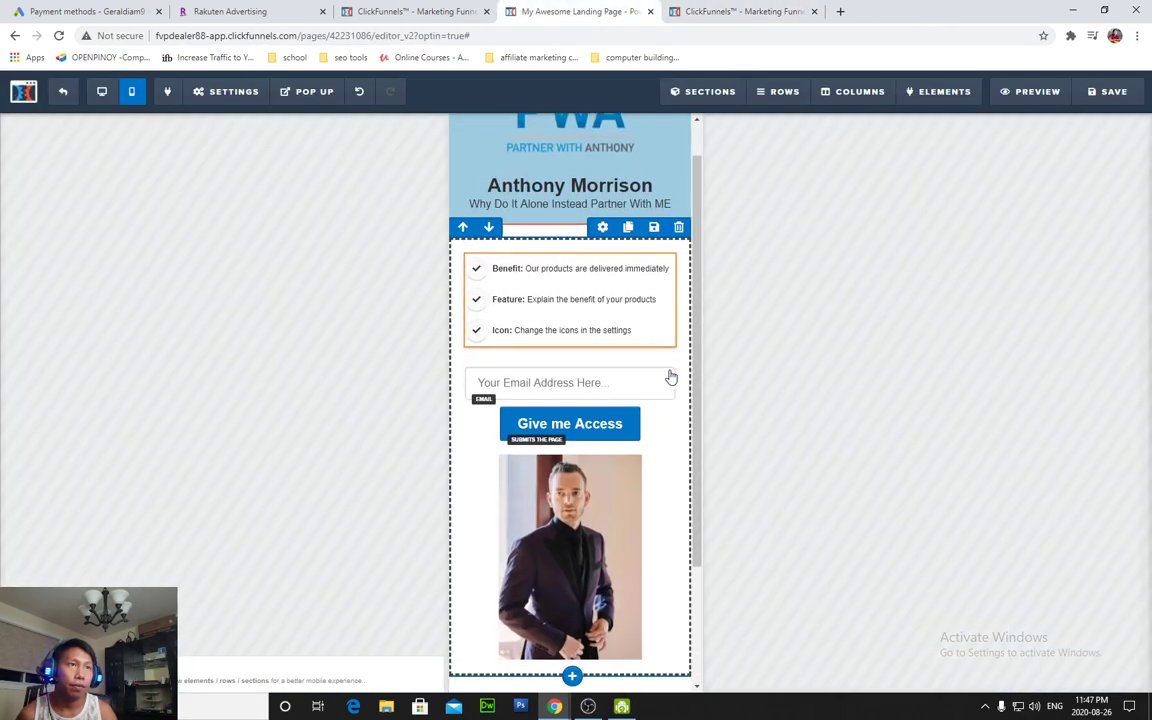
pyautogui.moveTo(692, 349); pyautogui.dragTo(699, 167)
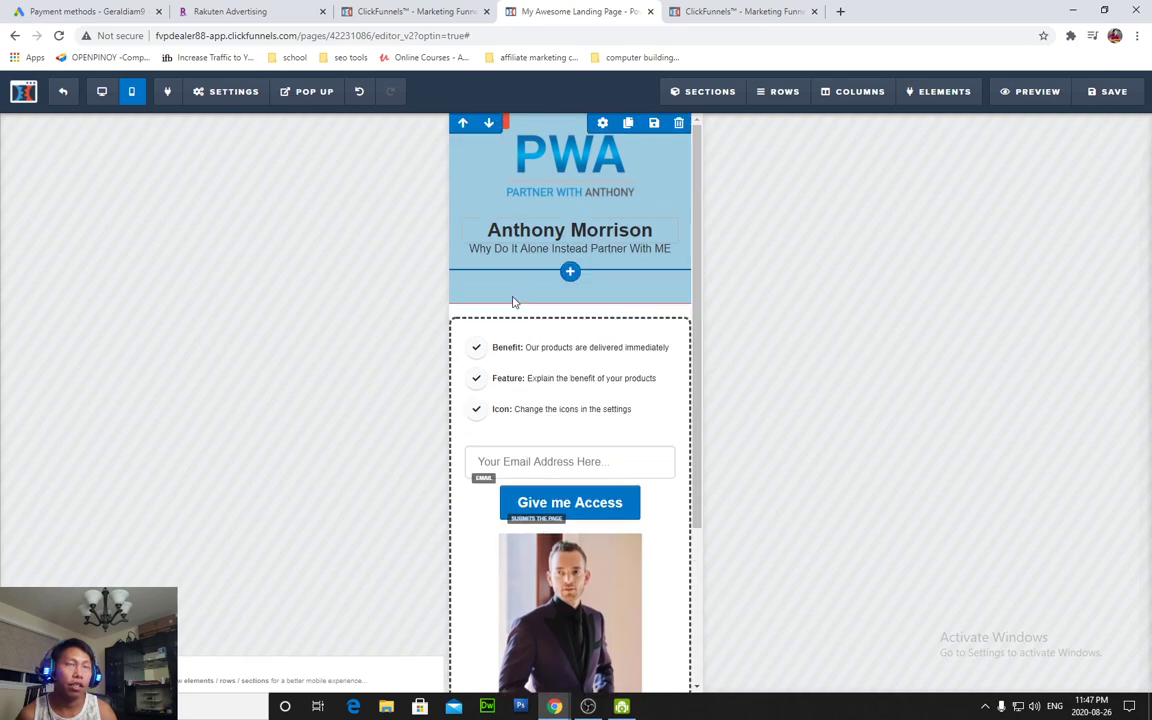
pyautogui.scroll(-3, 645, 514)
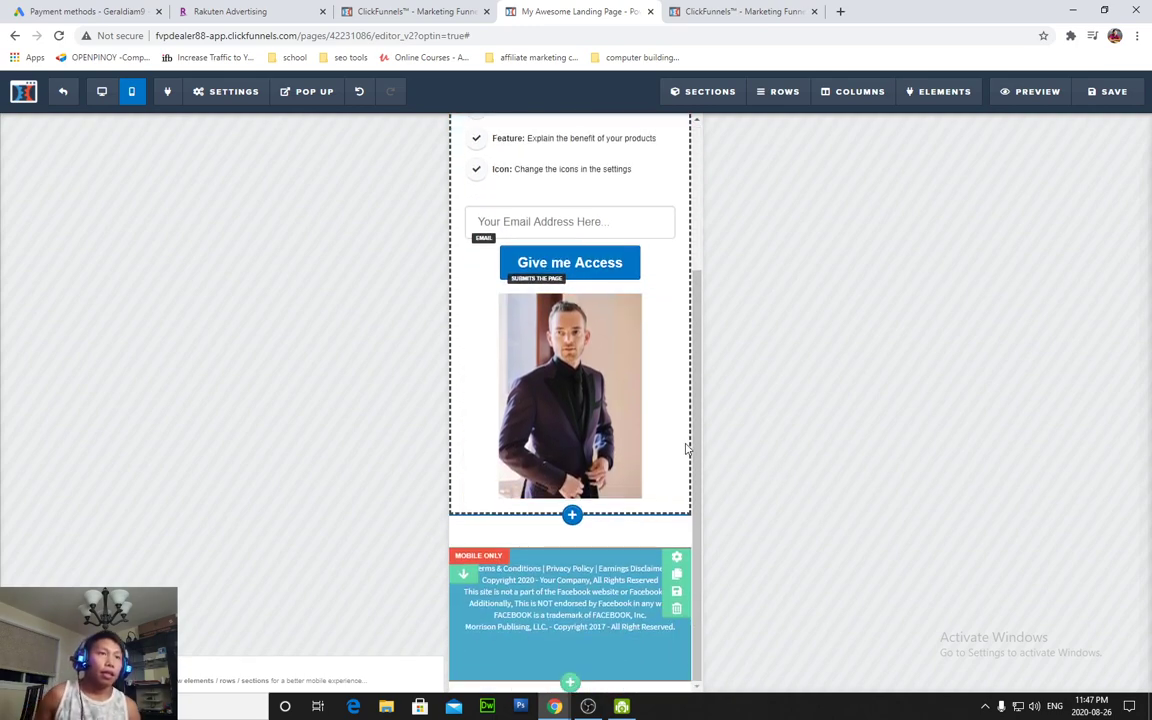
pyautogui.scroll(3, 620, 410)
# Switch the landing page editor to the desktop layout and review its header, optin form and footer
pyautogui.click(101, 91)
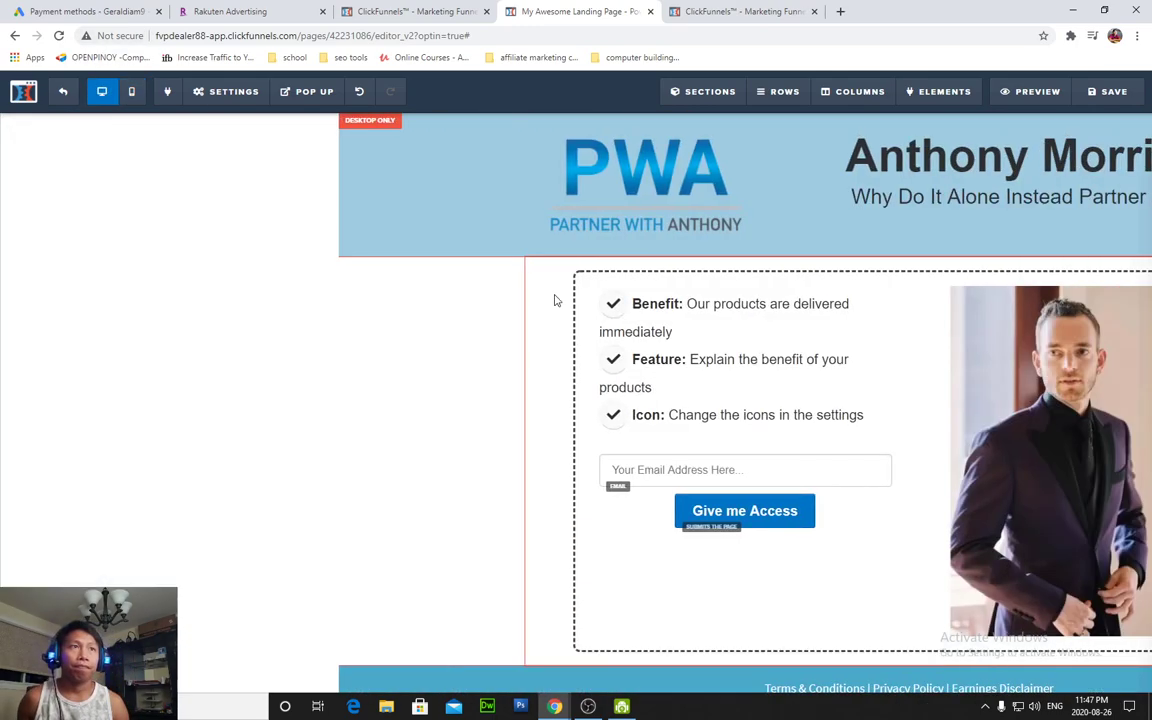
pyautogui.scroll(-2, 758, 340)
pyautogui.scroll(2, 758, 335)
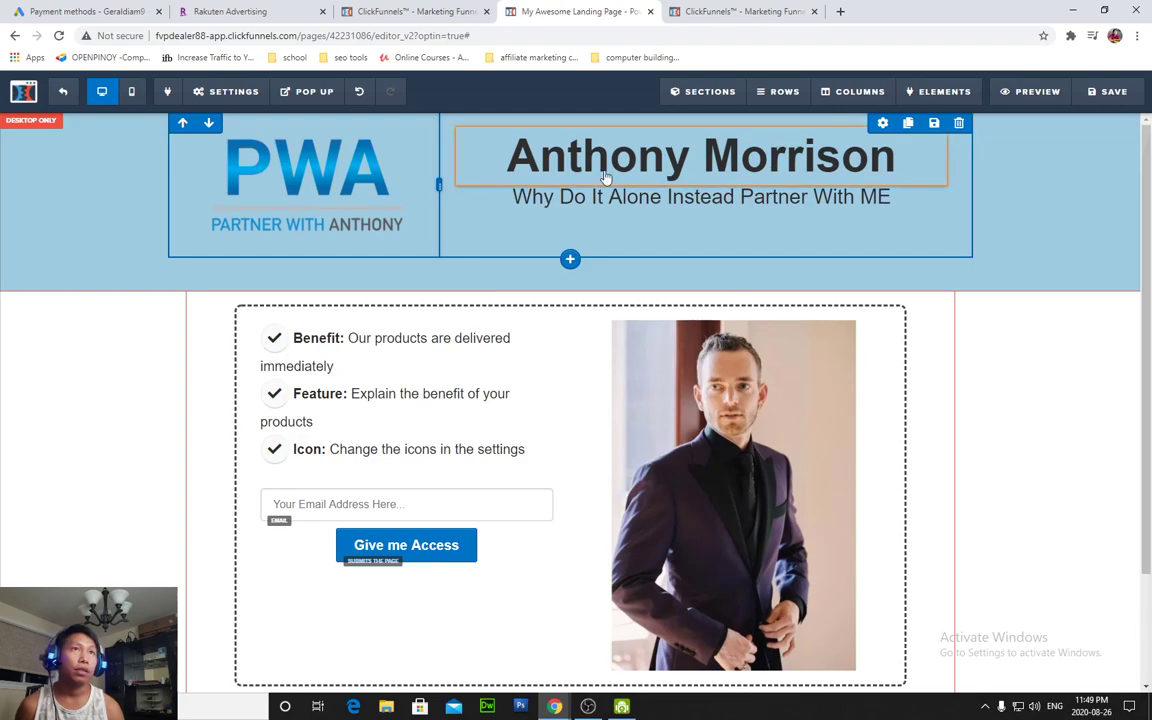
pyautogui.scroll(-2, 787, 192)
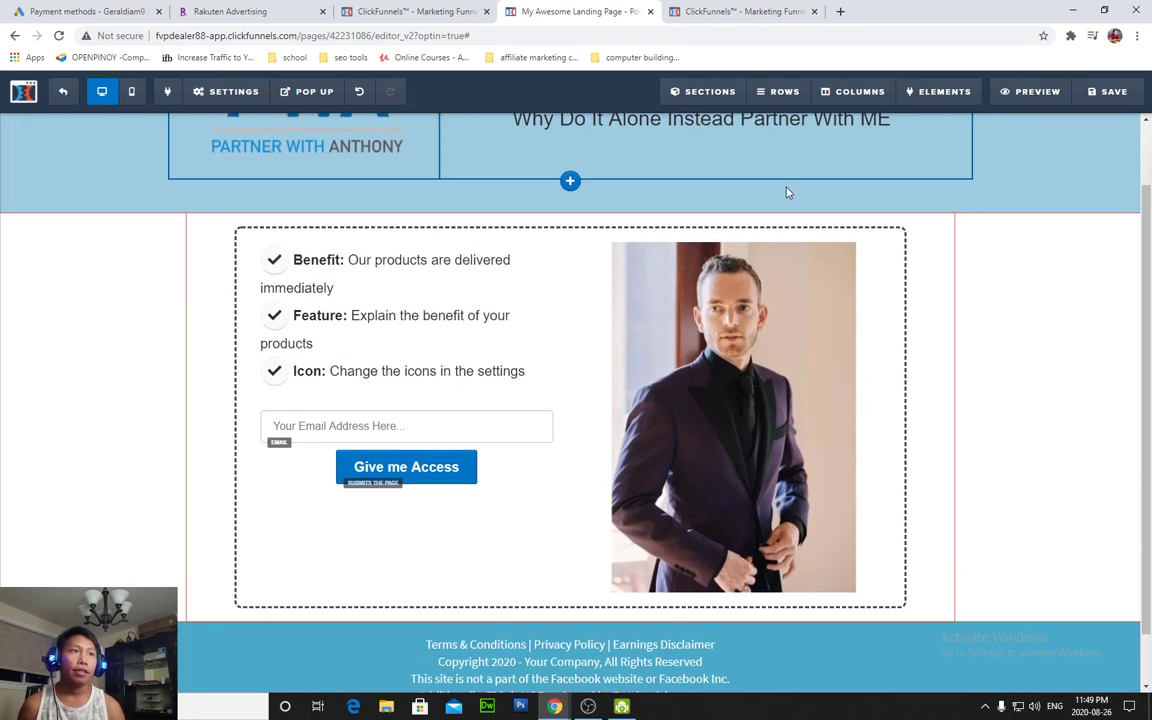
pyautogui.scroll(2, 650, 262)
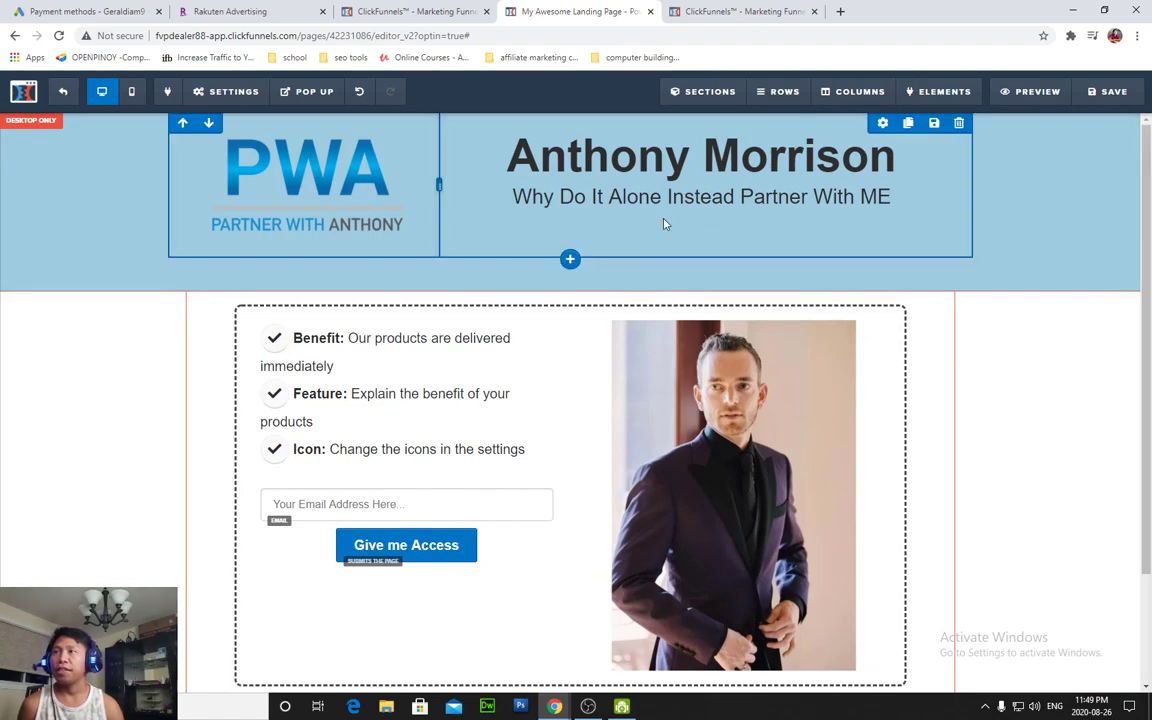
pyautogui.scroll(-1, 631, 220)
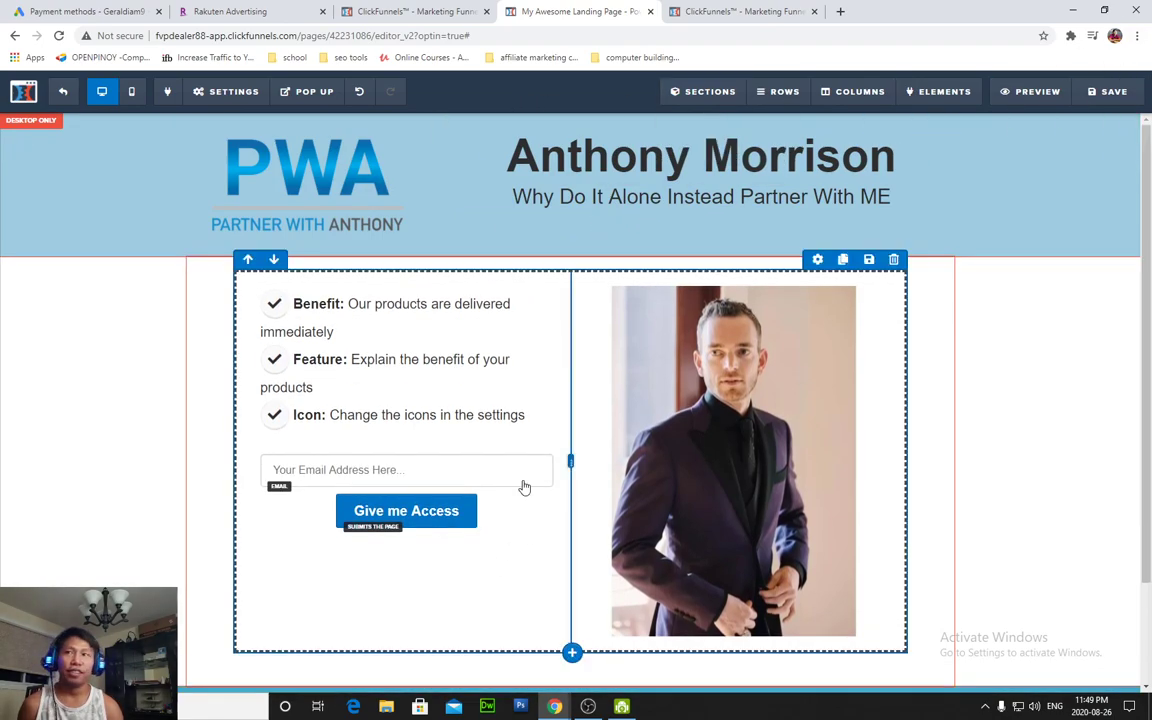